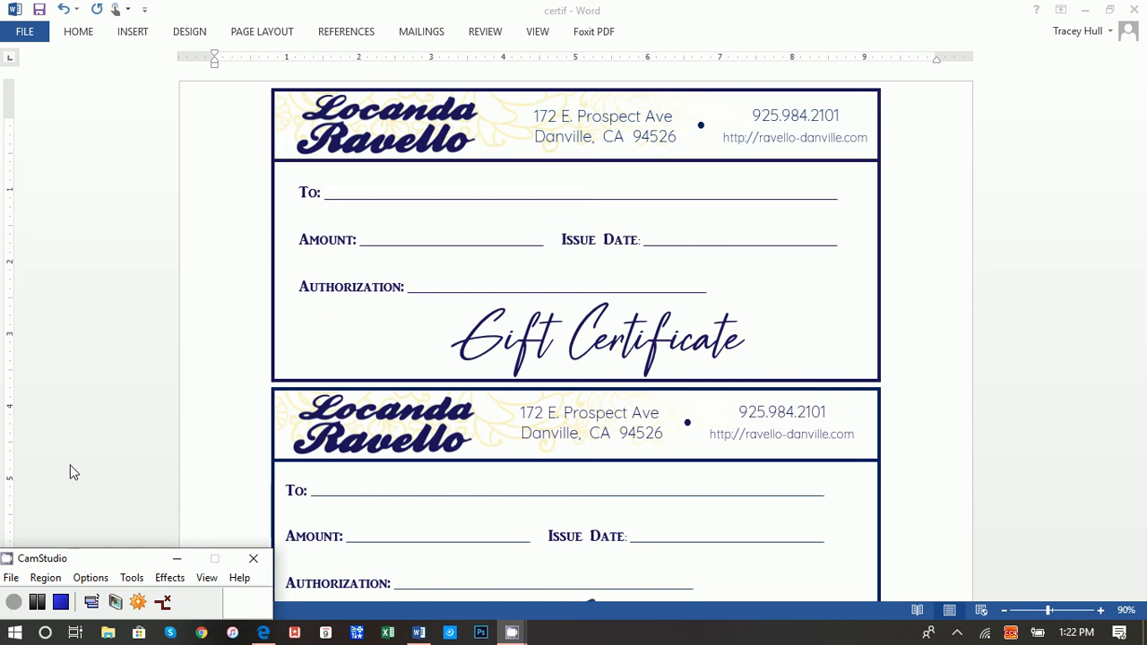
# - Bring the certif gift certificate document into view
pyautogui.click(74, 473)
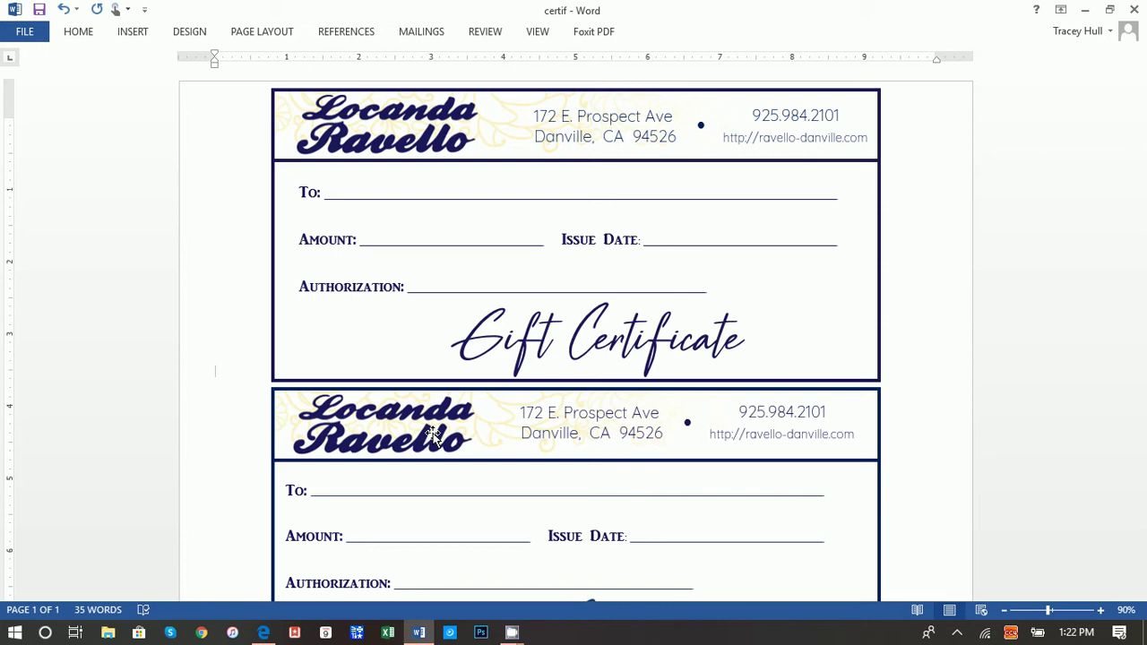
pyautogui.scroll(-2, 437, 436)
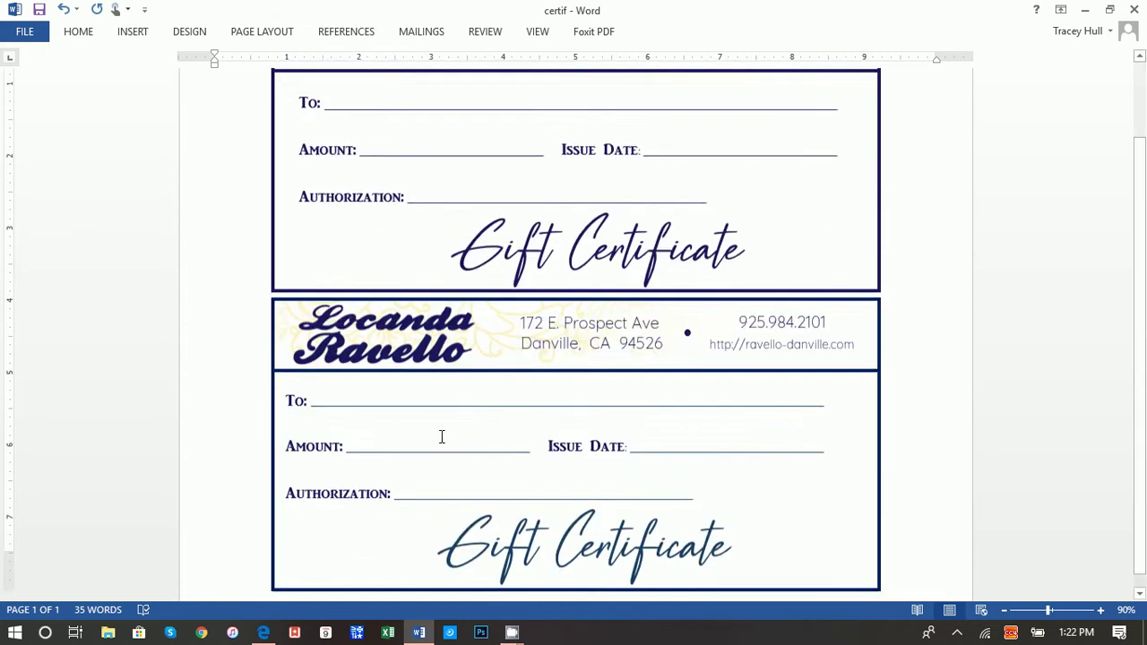
pyautogui.scroll(2, 440, 438)
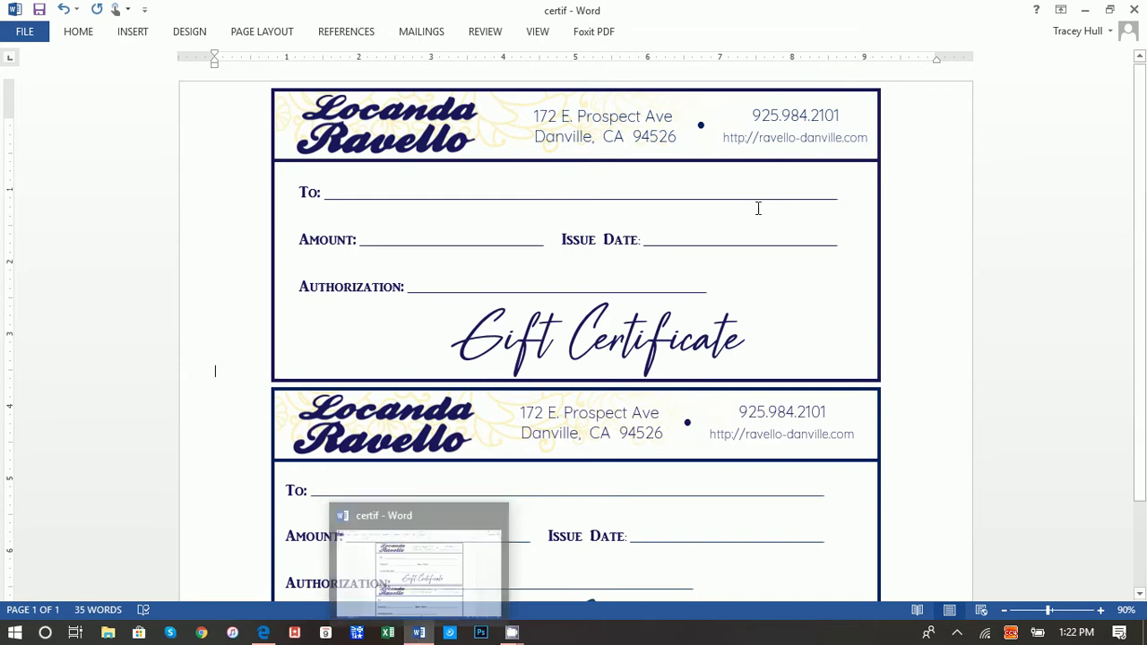
# - Create a new blank document, Document3, and close the Format Text Effects pane
pyautogui.click(25, 34)
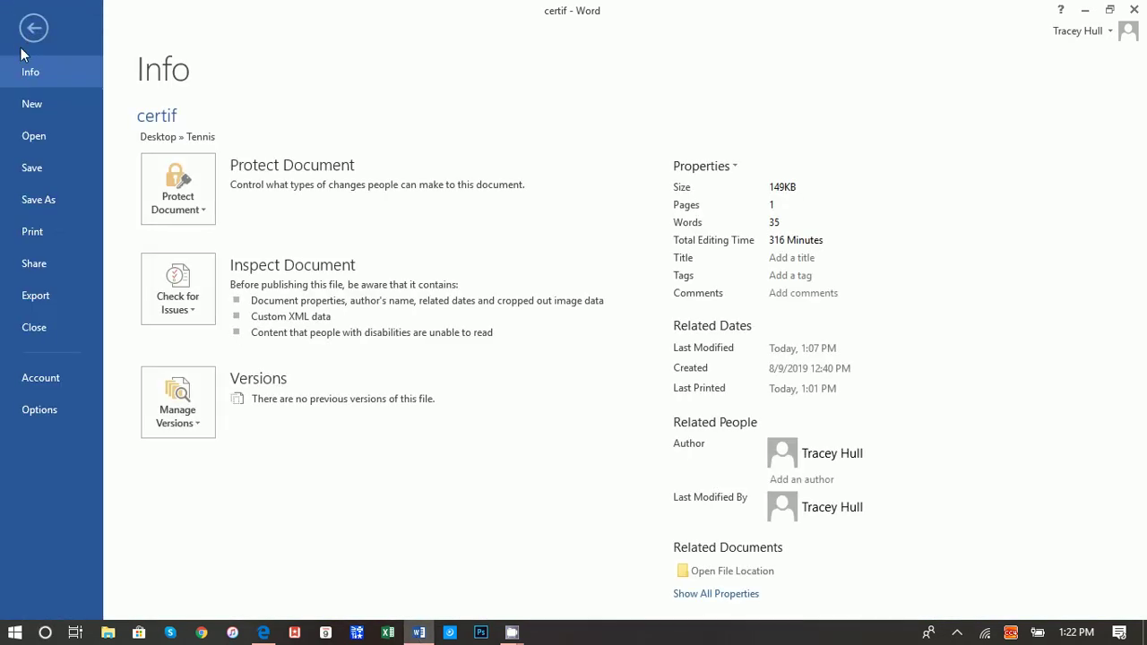
pyautogui.click(33, 106)
pyautogui.click(235, 241)
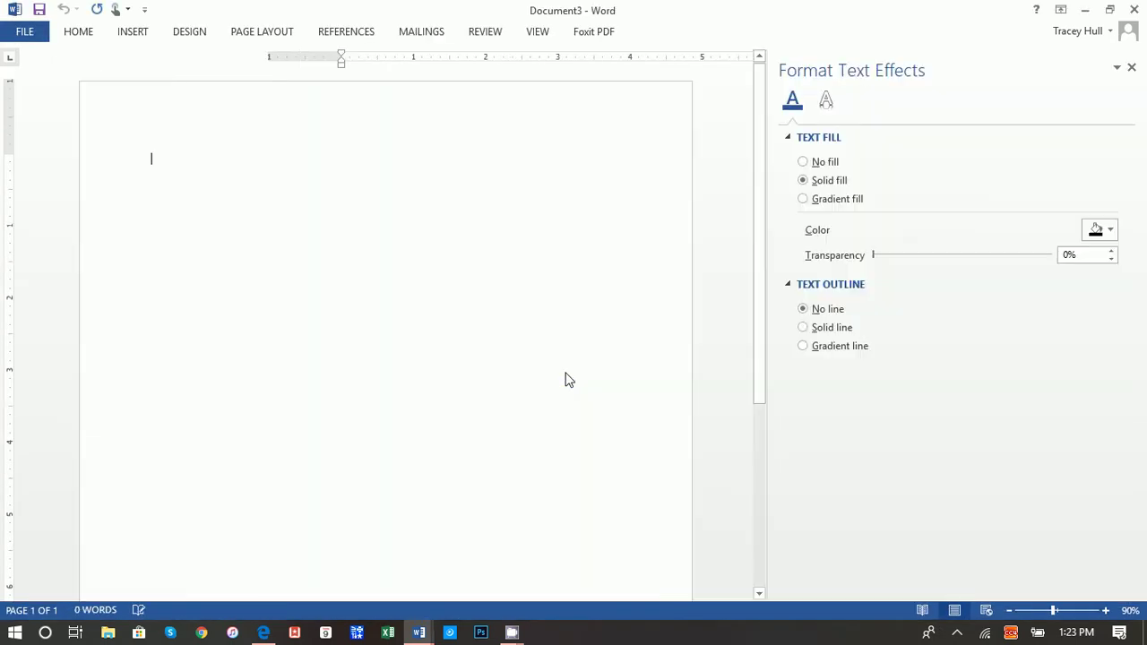
pyautogui.click(1117, 69)
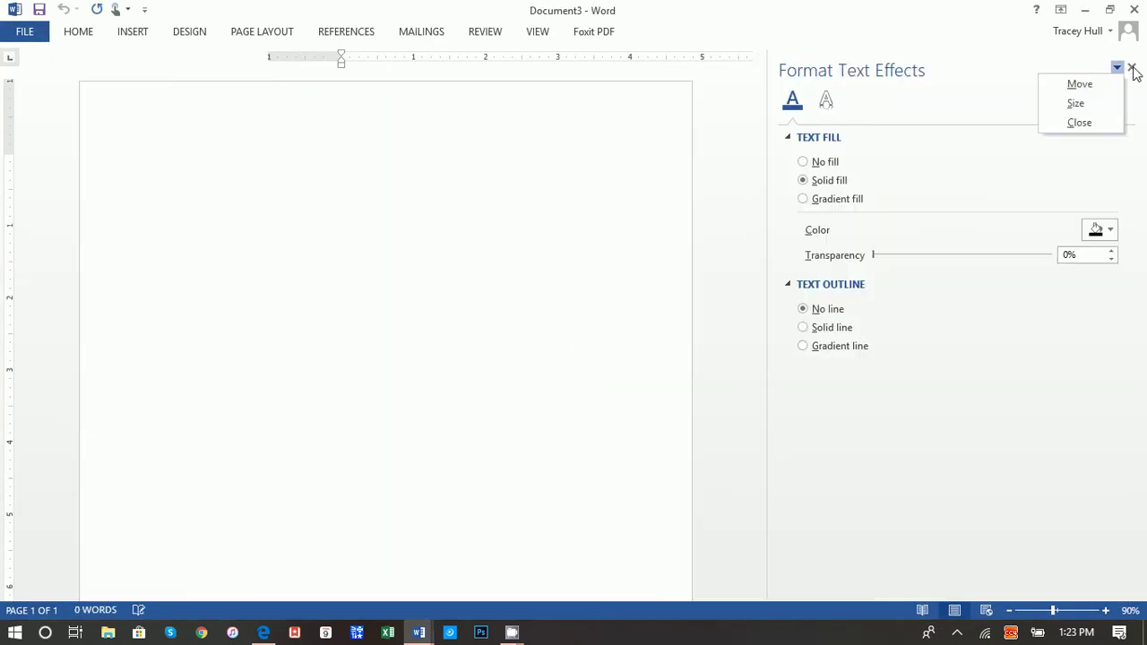
pyautogui.click(1133, 70)
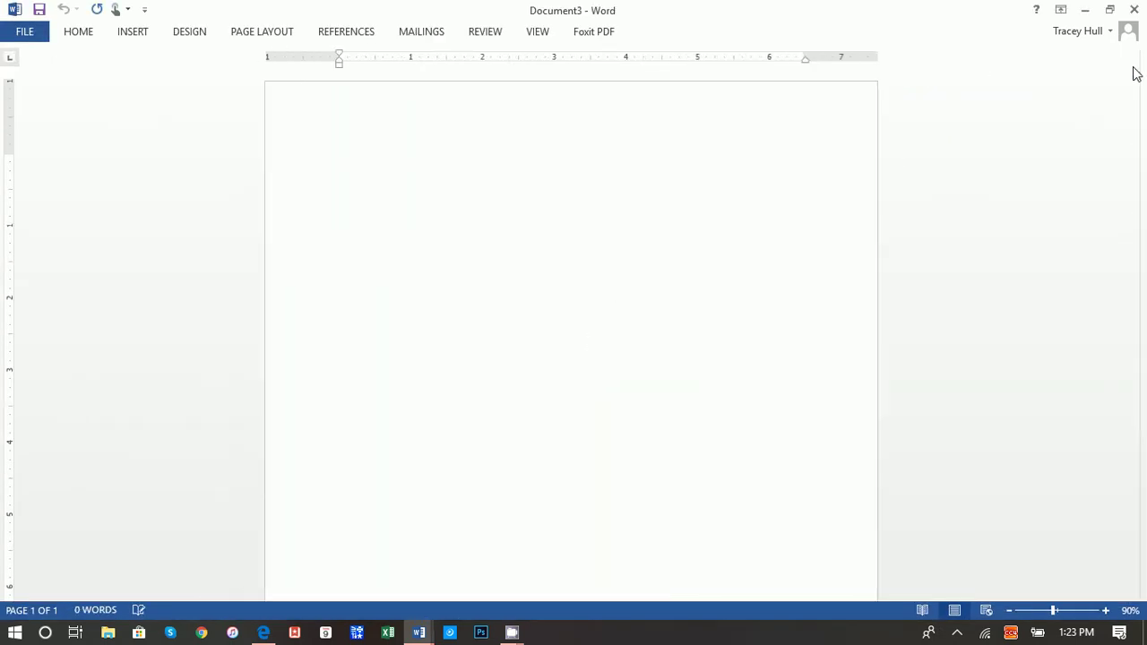
pyautogui.click(262, 34)
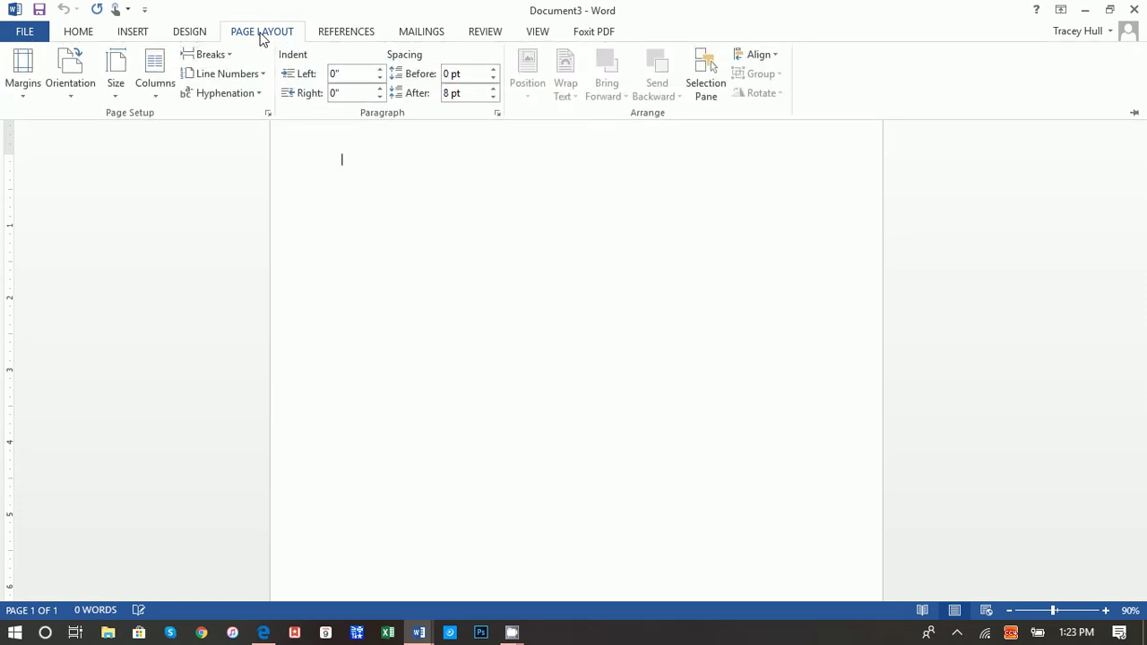
# - Turn Document3's page to Landscape and apply Narrow margins of 0.5" on every side
pyautogui.click(68, 88)
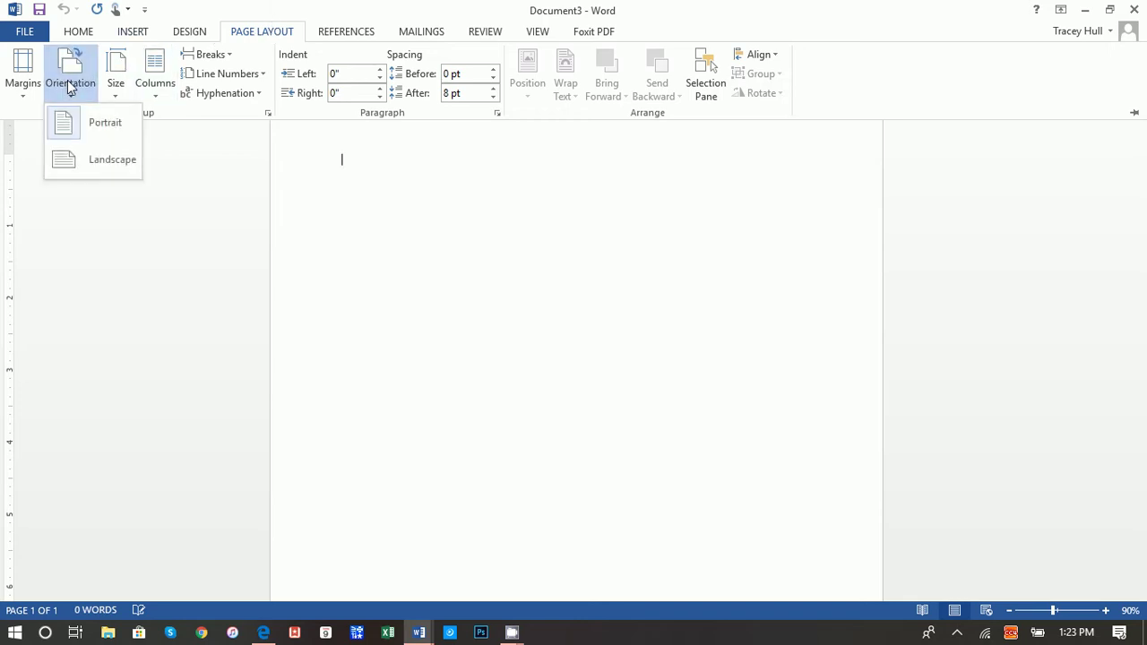
pyautogui.click(79, 160)
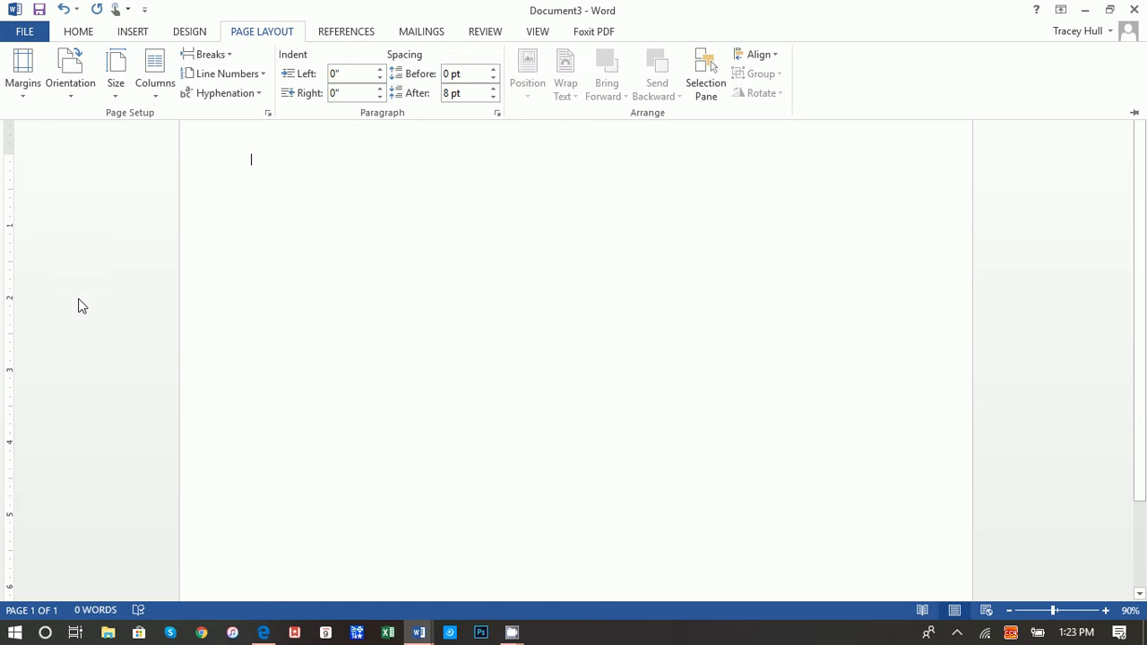
pyautogui.click(1054, 270)
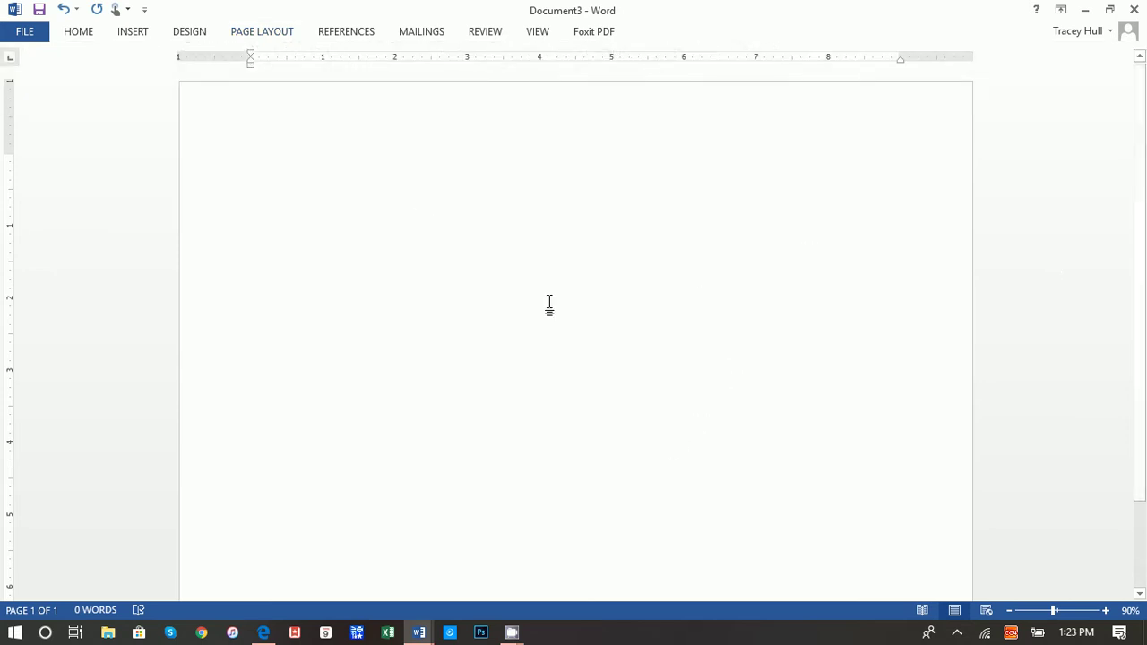
pyautogui.click(232, 34)
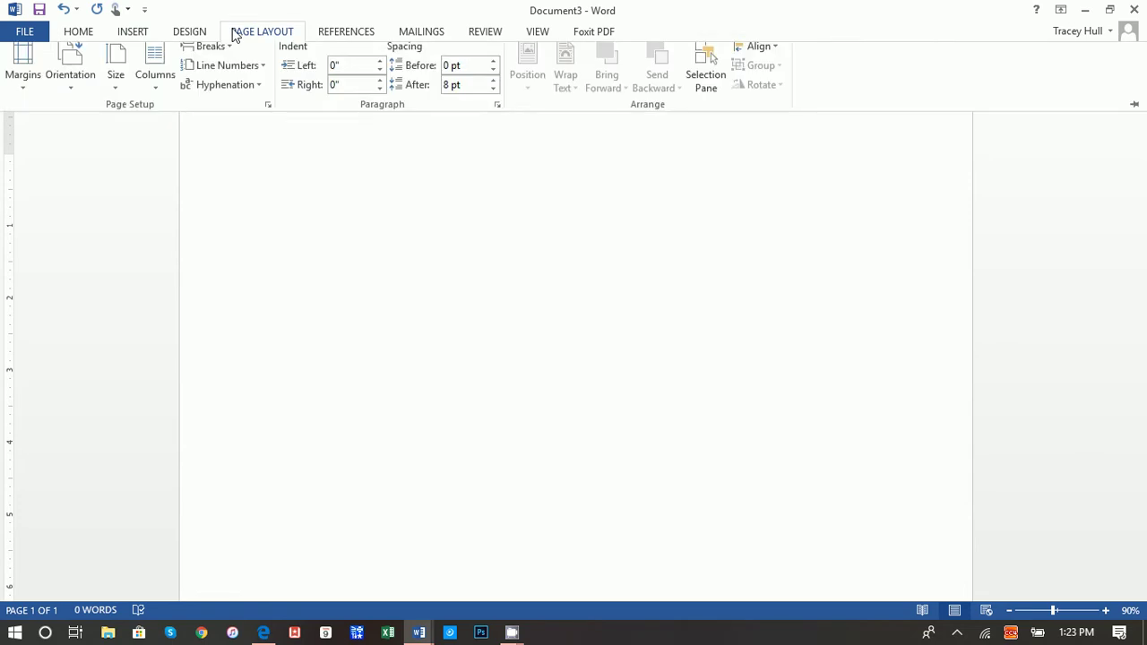
pyautogui.click(22, 80)
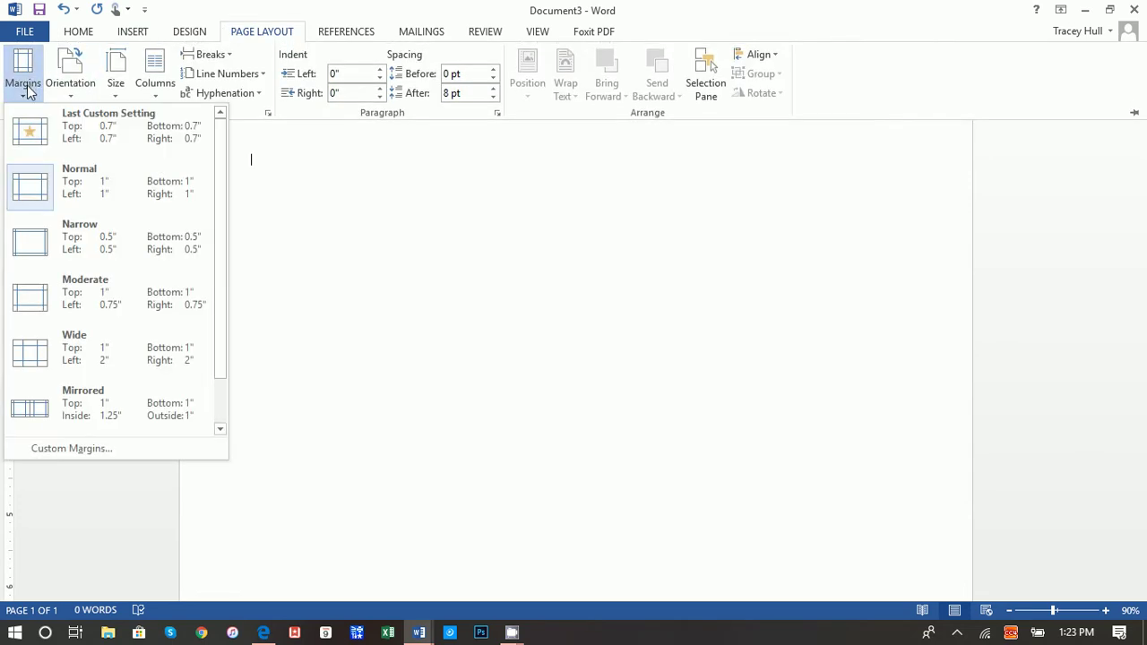
pyautogui.click(72, 240)
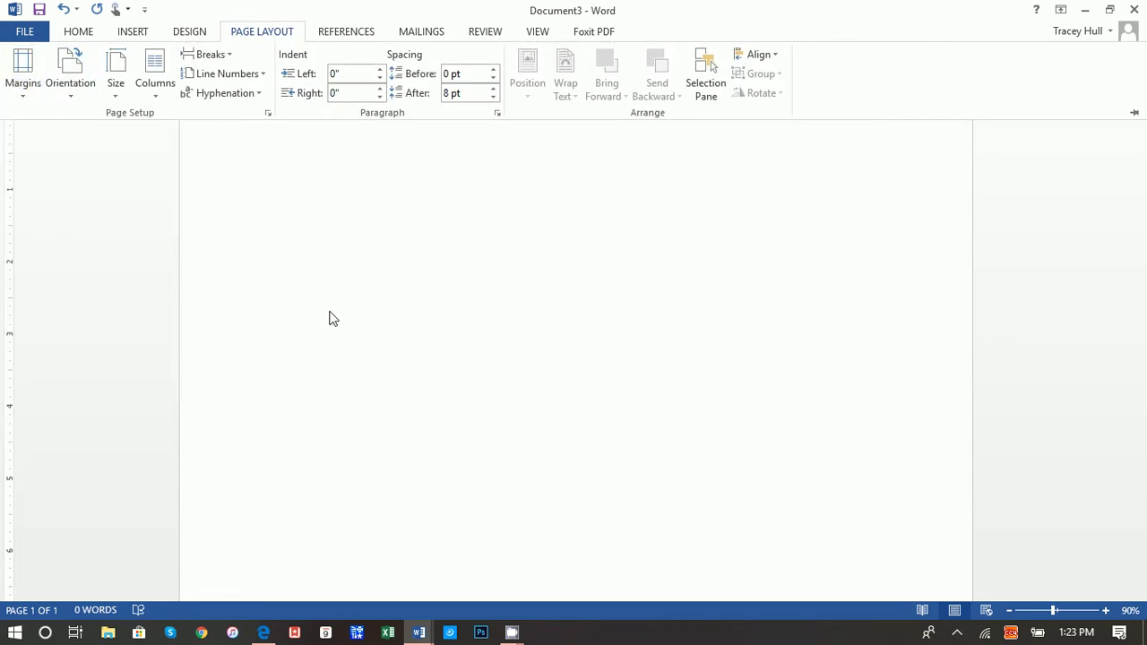
pyautogui.click(1036, 274)
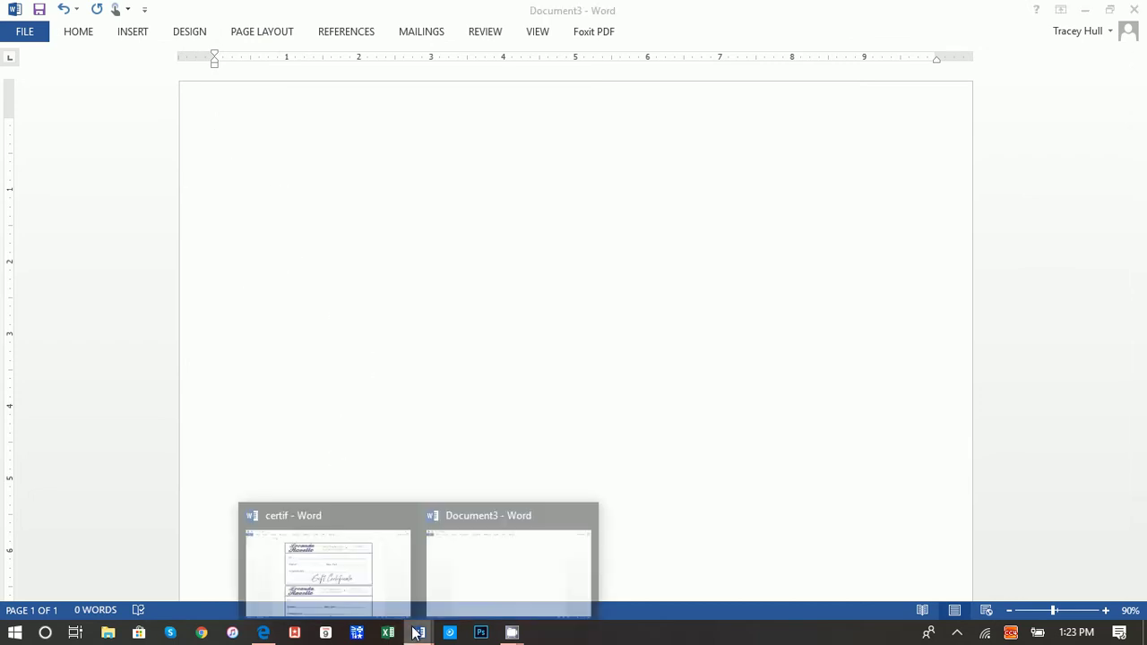
# - Show the certif document, then bring the Locanda Ravello site at ravello-danville.com forward in Edge
pyautogui.click(350, 556)
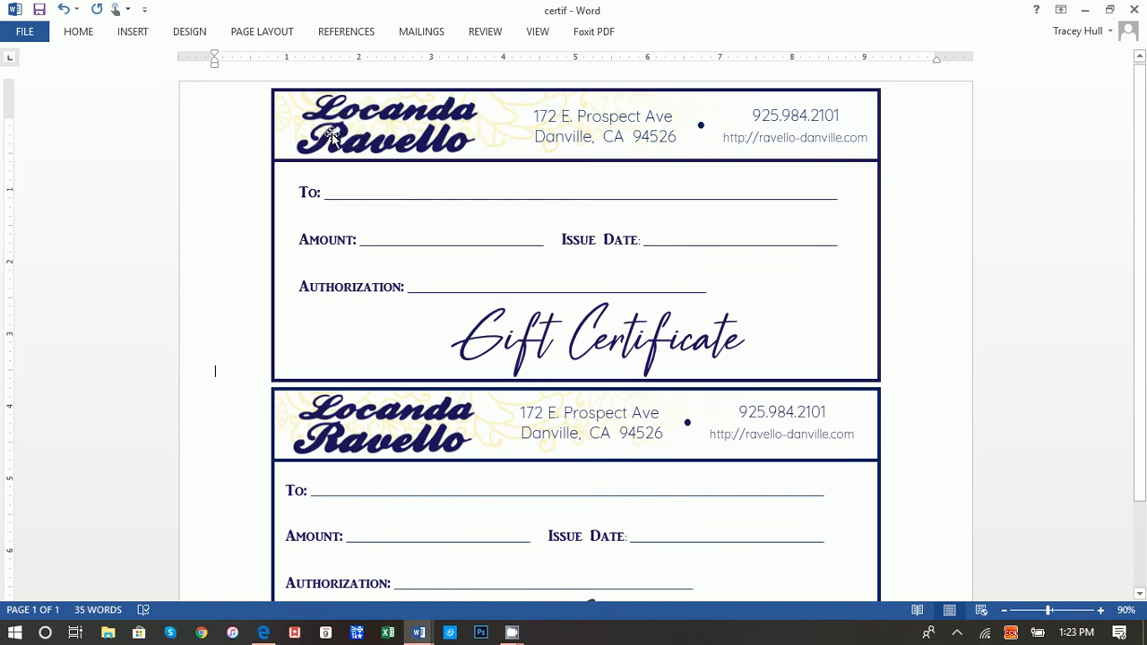
pyautogui.click(263, 633)
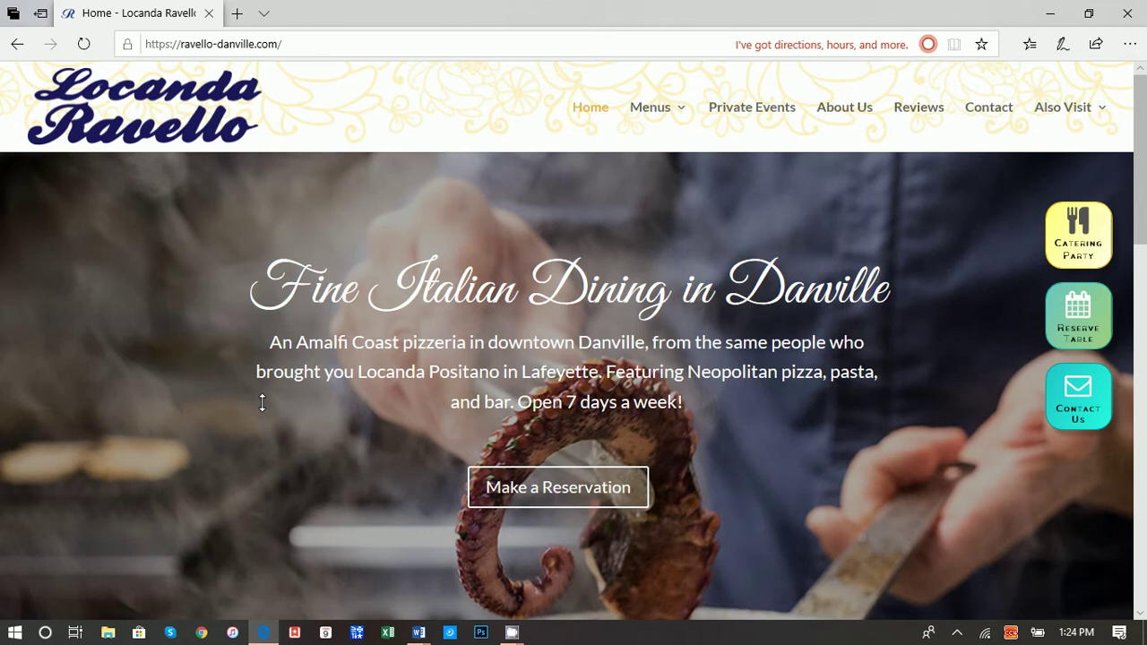
# - Paste the Locanda Ravello homepage screenshot (5.62" by 10") into Document3 and select it
pyautogui.moveTo(418, 632)
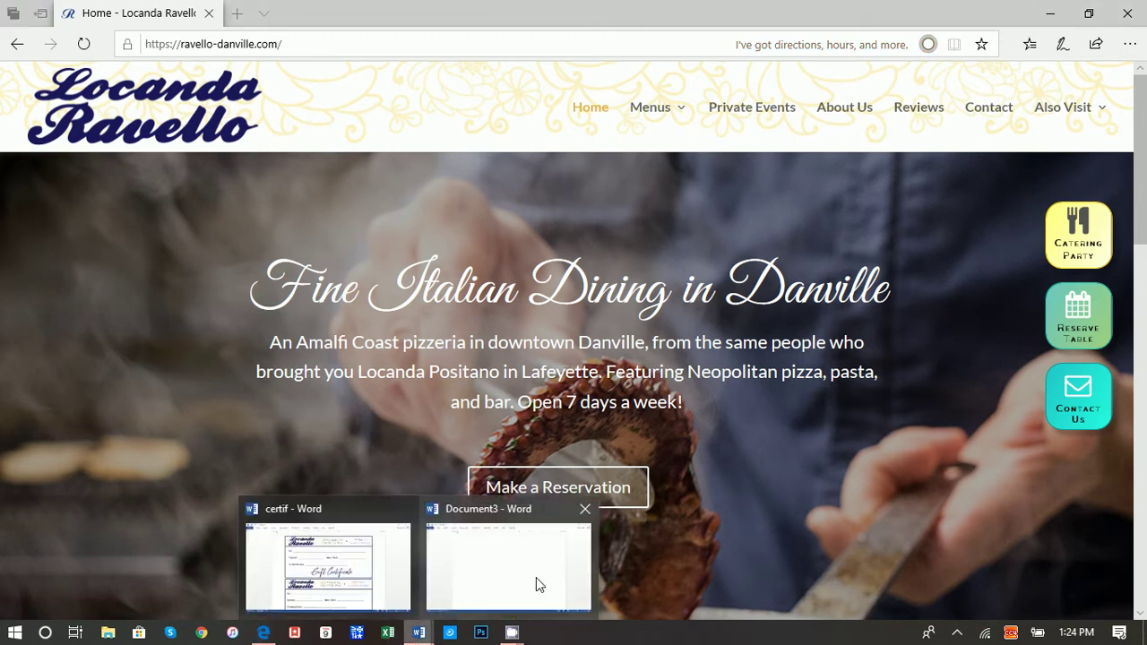
pyautogui.click(534, 576)
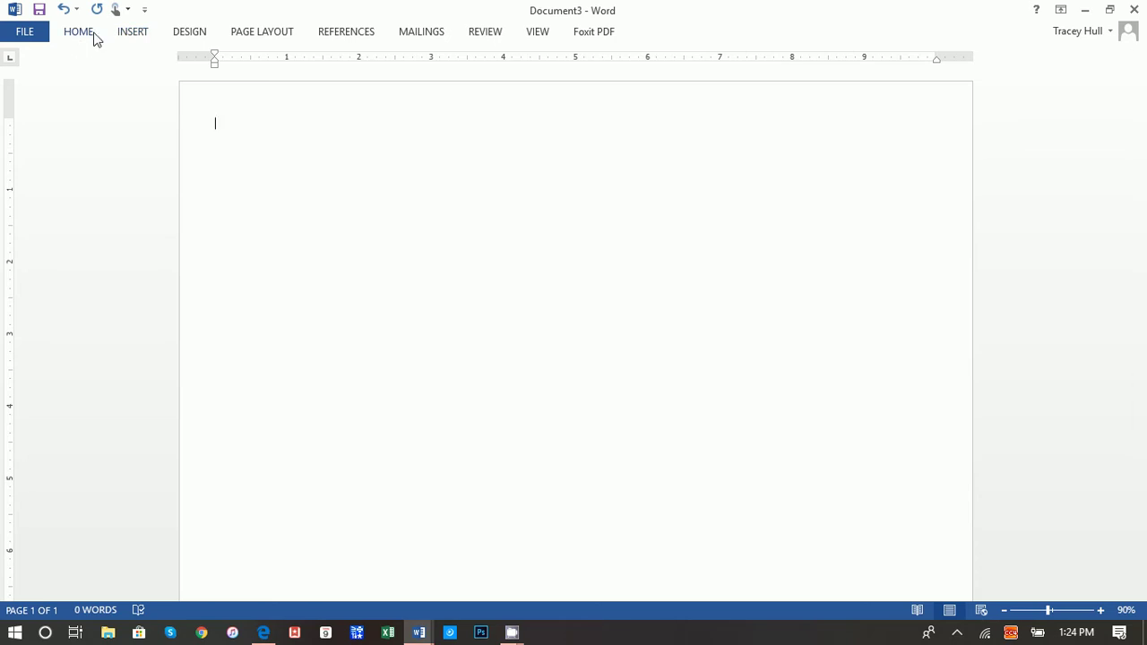
pyautogui.click(148, 33)
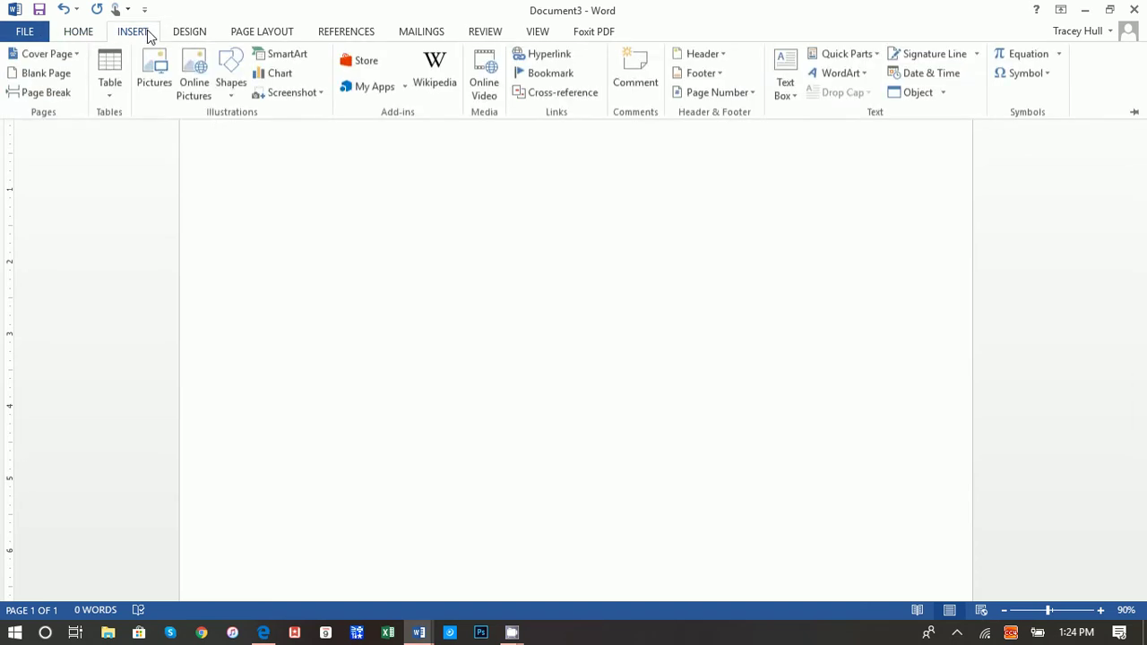
pyautogui.click(84, 34)
pyautogui.click(25, 83)
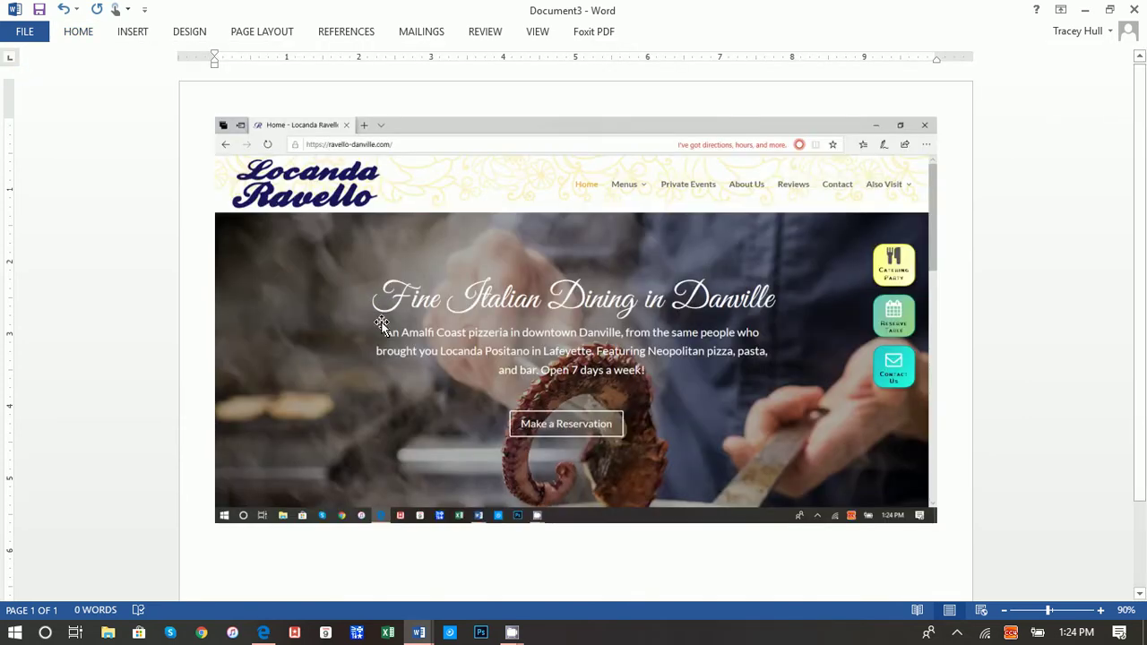
pyautogui.click(608, 274)
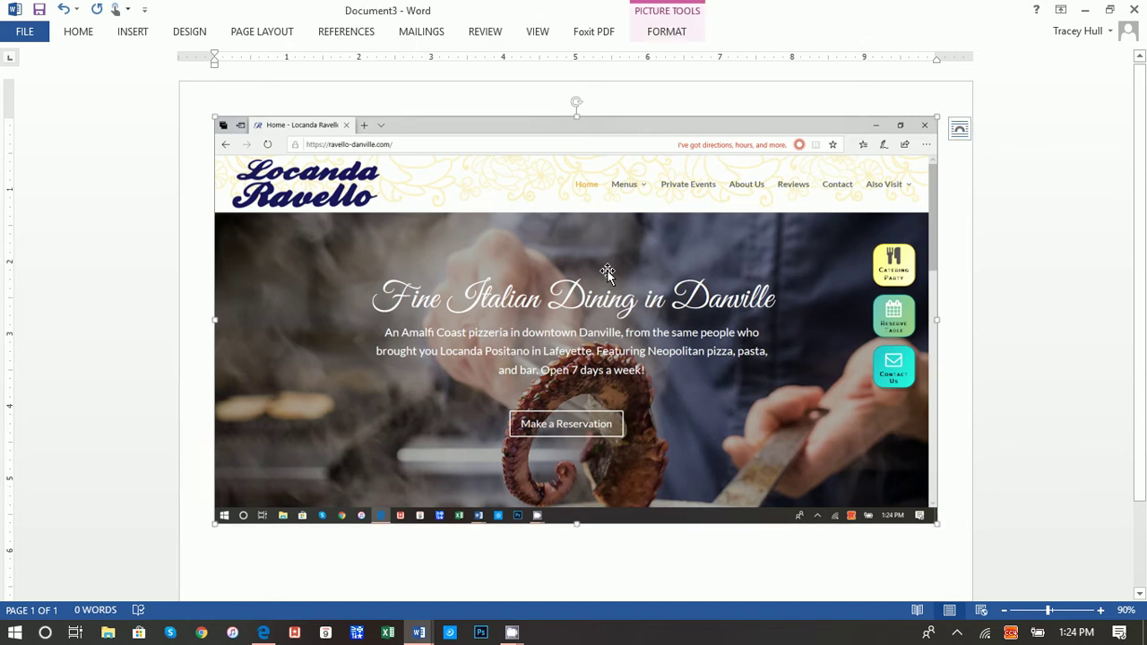
pyautogui.click(671, 32)
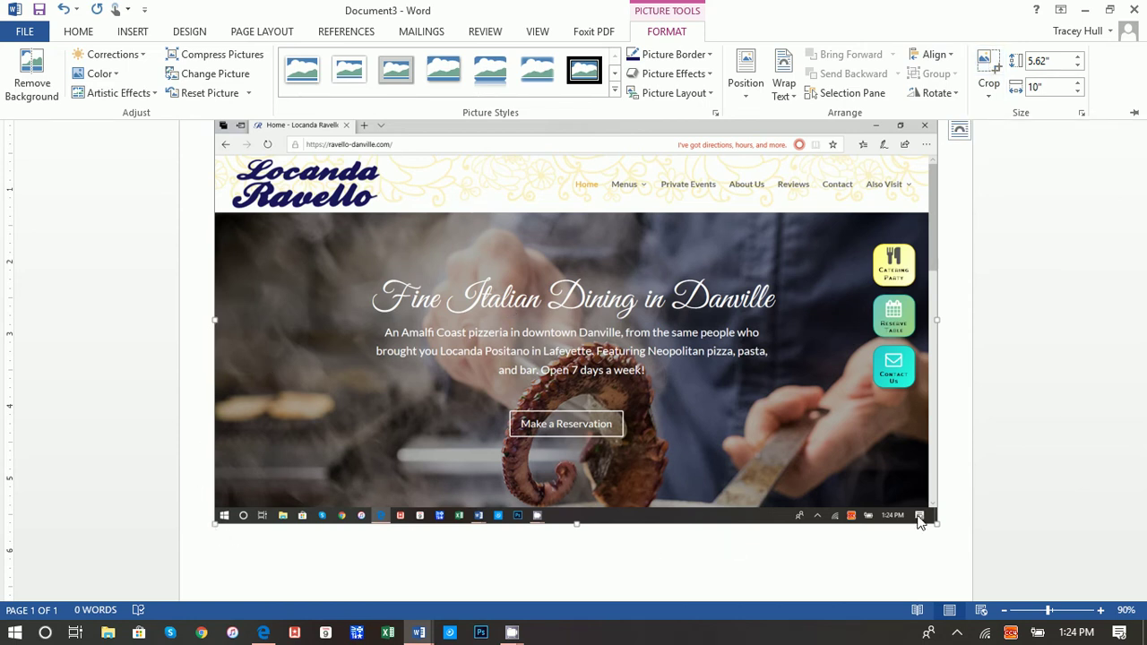
# - Crop the screenshot to just the Locanda Ravello logo banner, trimming off the browser bar
pyautogui.doubleClick(677, 34)
pyautogui.click(667, 33)
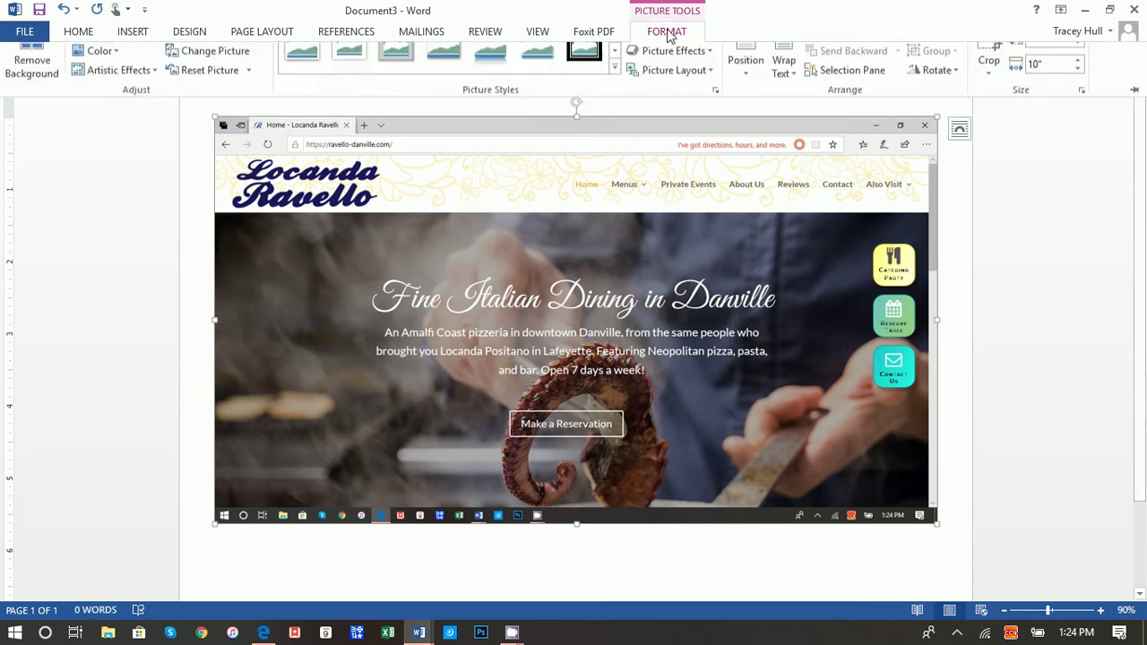
pyautogui.click(990, 63)
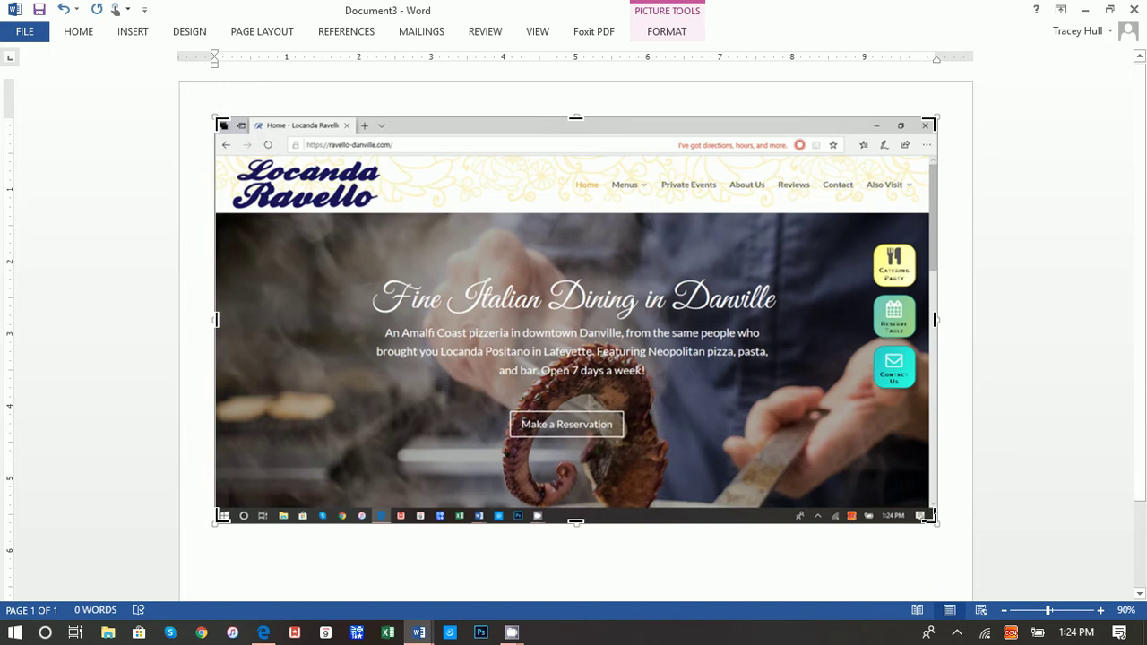
pyautogui.moveTo(932, 516); pyautogui.dragTo(573, 211)
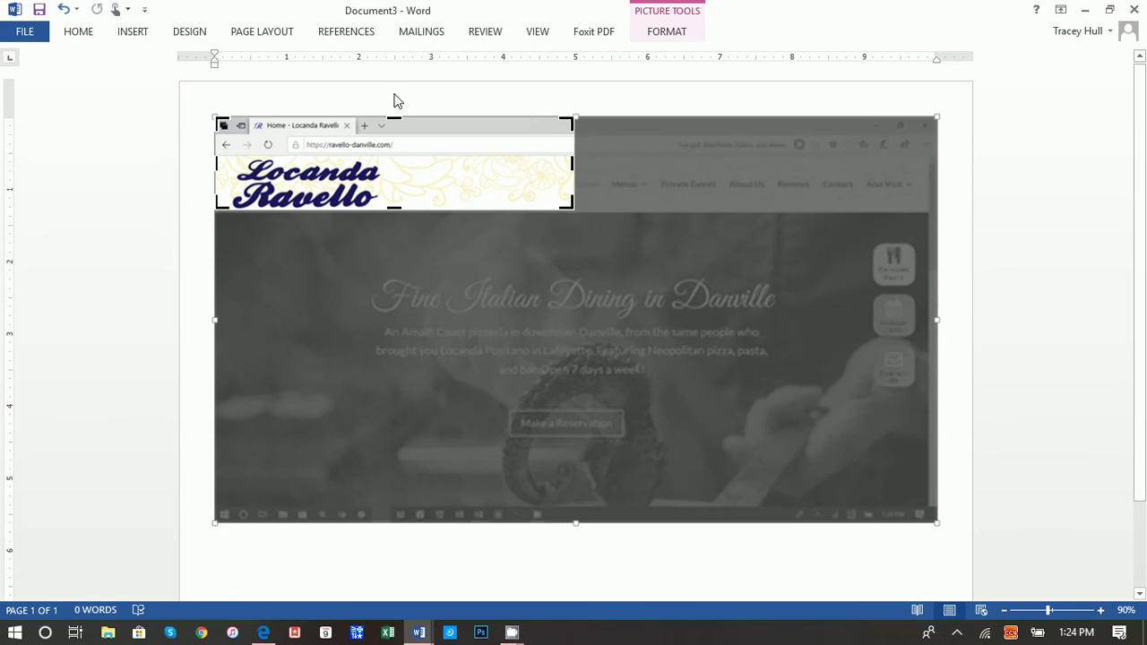
pyautogui.moveTo(394, 117); pyautogui.dragTo(390, 157)
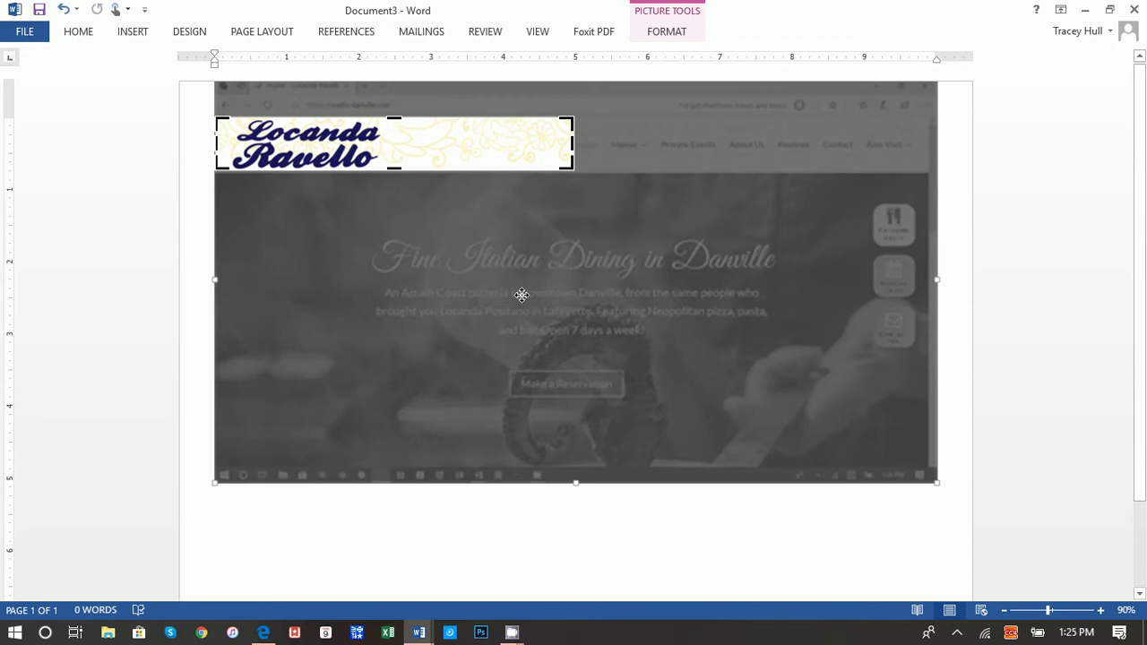
pyautogui.click(871, 515)
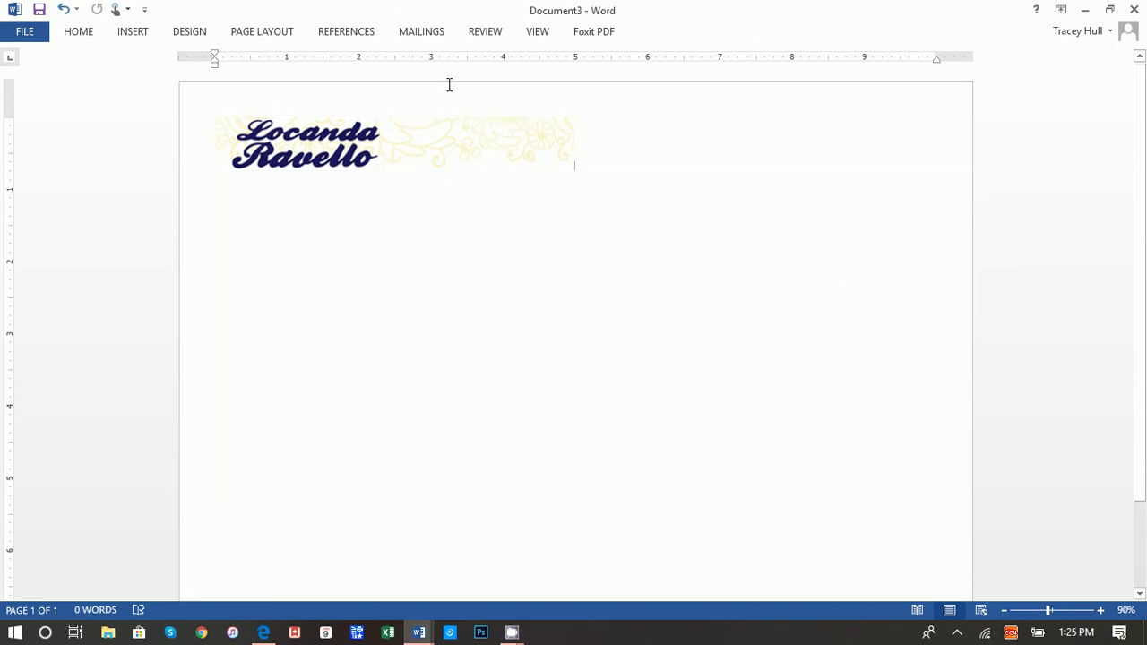
# - Set the logo picture's text wrapping to Behind Text
pyautogui.click(477, 164)
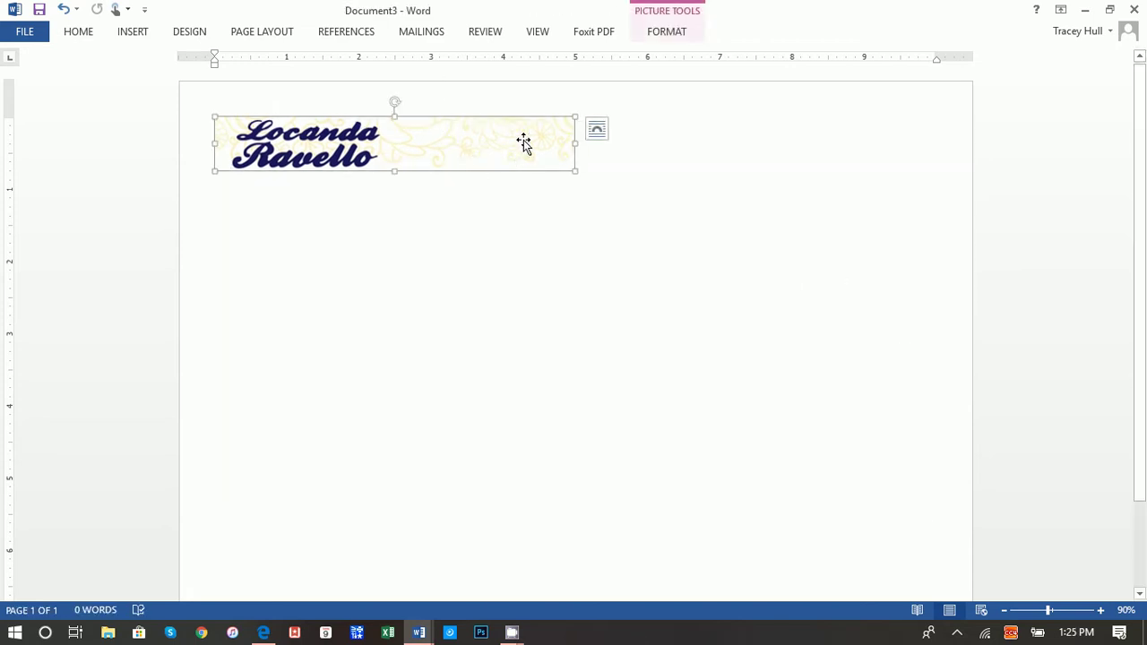
pyautogui.moveTo(523, 144); pyautogui.dragTo(430, 166)
pyautogui.click(598, 130)
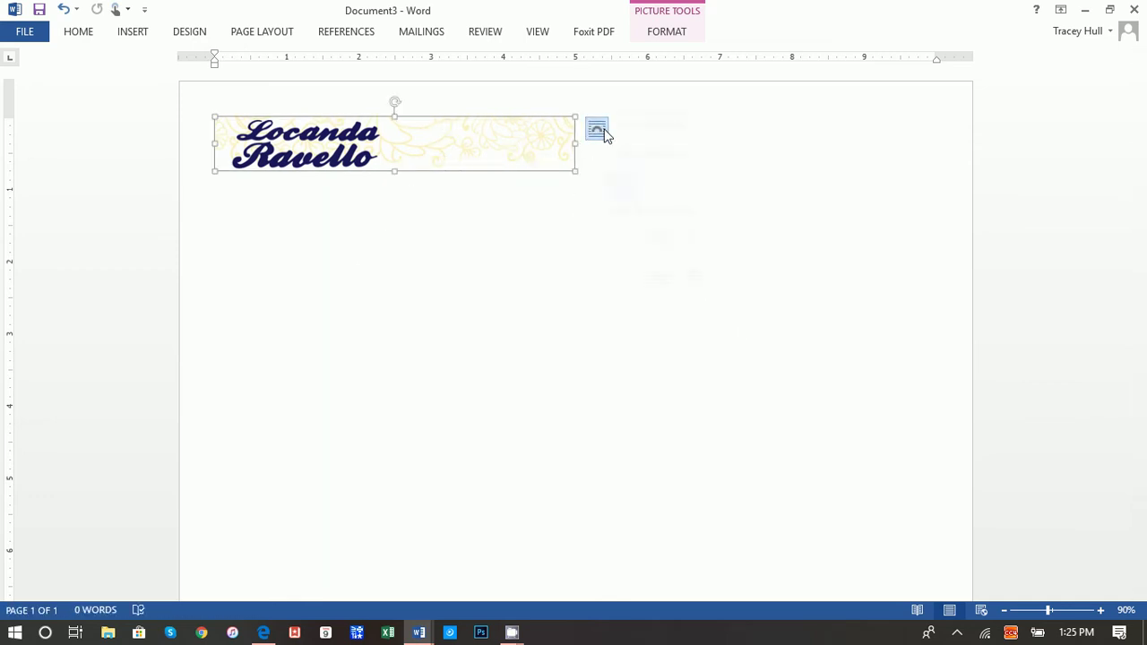
pyautogui.rightClick(520, 130)
pyautogui.moveTo(615, 397)
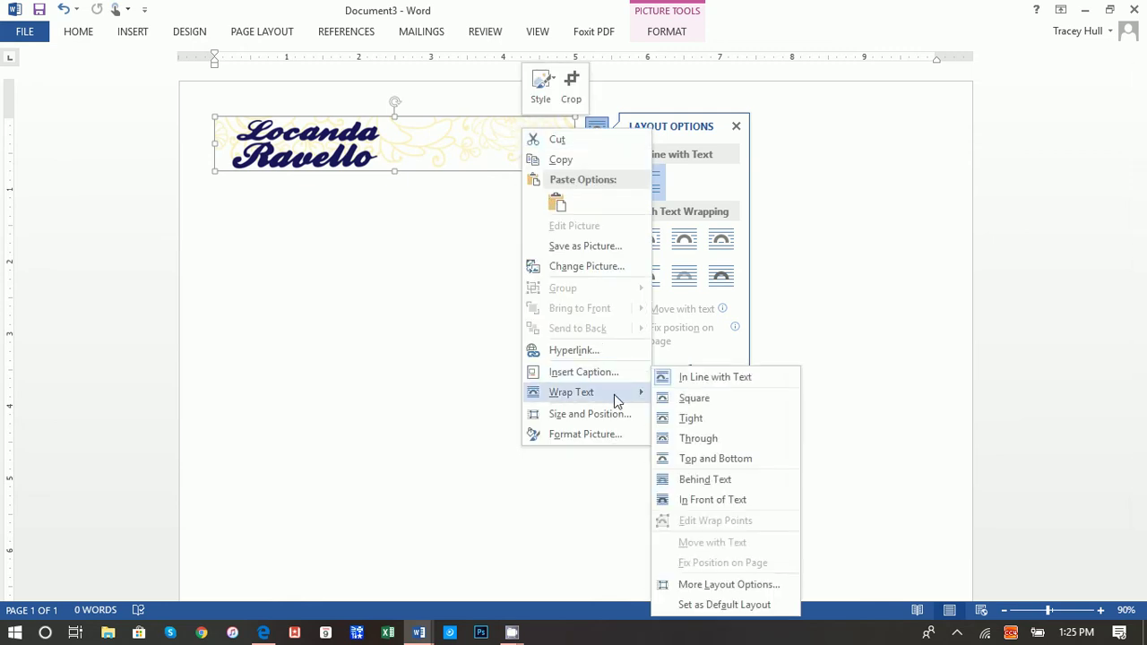
pyautogui.click(722, 481)
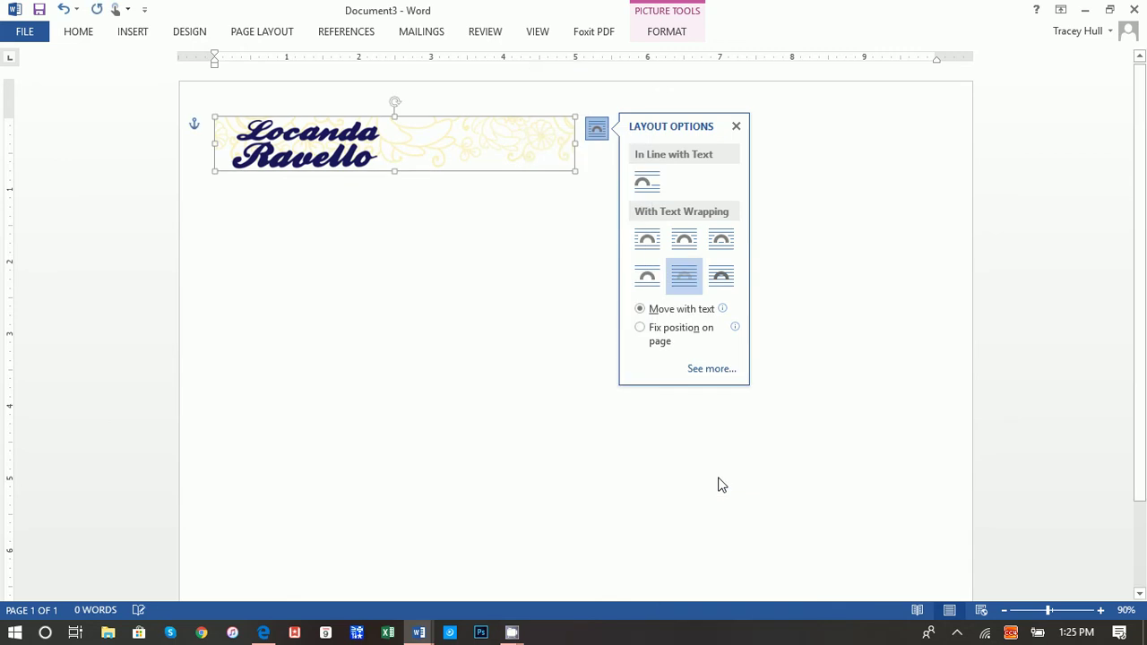
pyautogui.click(688, 462)
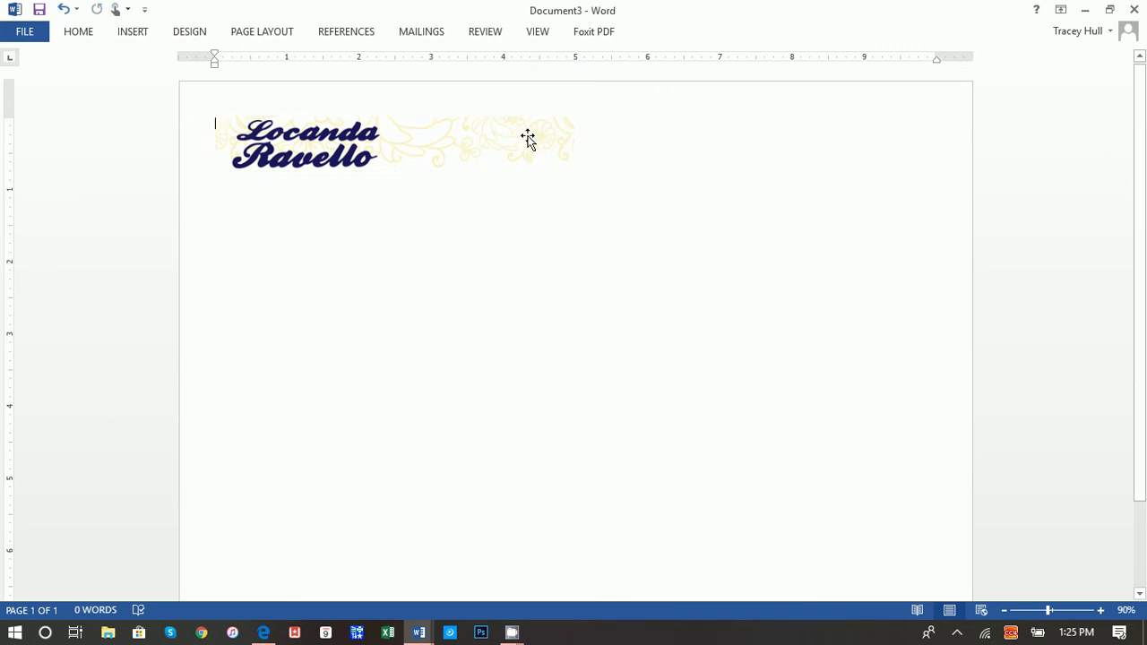
# - Nudge the logo slightly down and right near the page's top-left
pyautogui.moveTo(528, 138)
pyautogui.mouseDown()
pyautogui.moveTo(511, 131)
pyautogui.moveTo(614, 174)
pyautogui.moveTo(520, 140)
pyautogui.mouseUp()
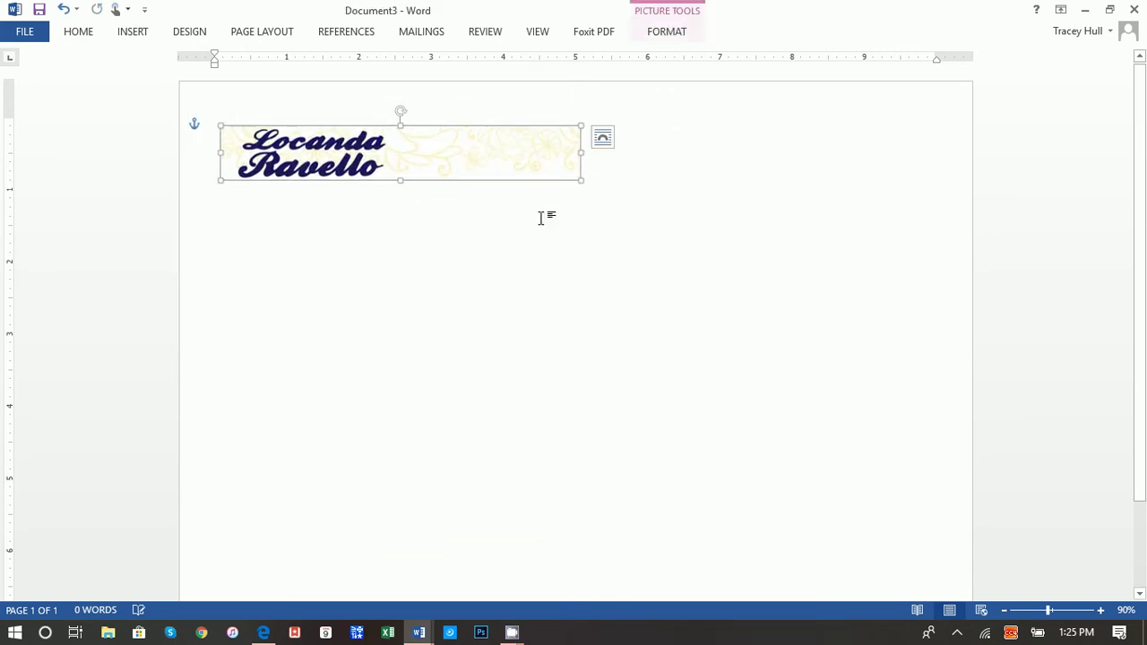
pyautogui.click(537, 256)
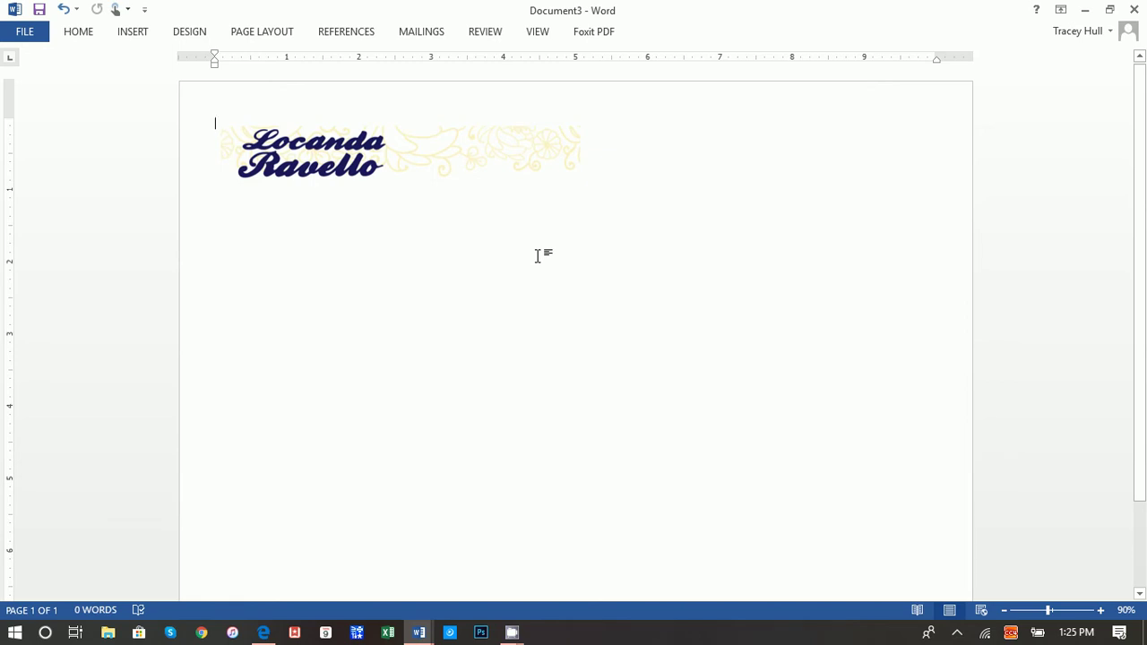
pyautogui.click(134, 36)
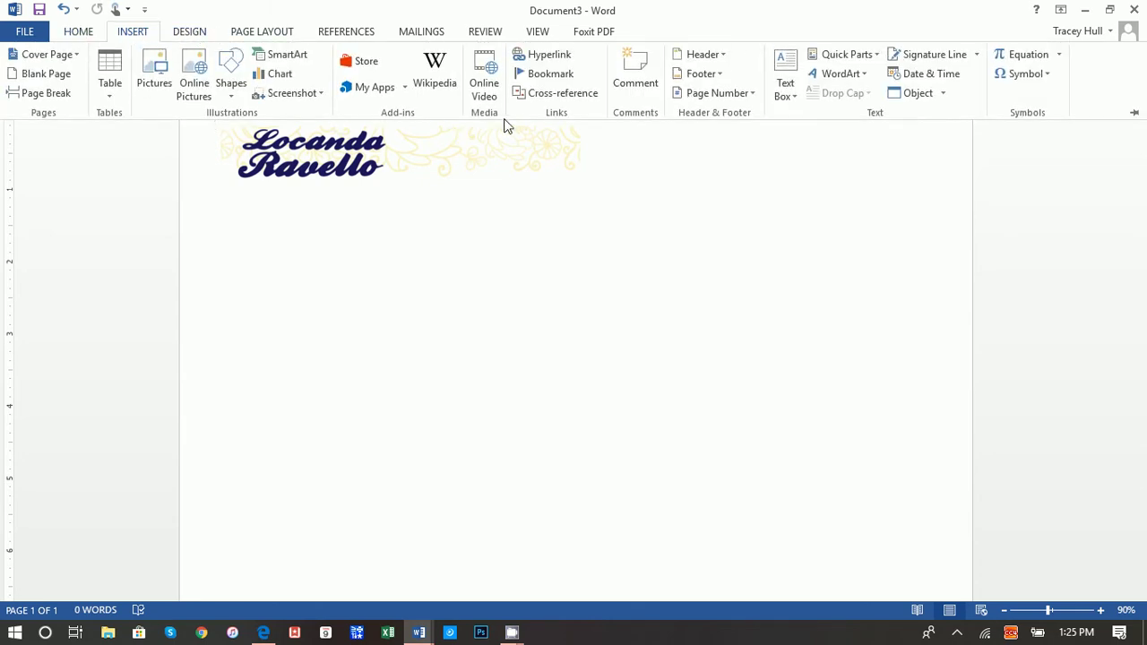
# - Draw a rectangle at the page's top-left and size it 4" high by 8" wide
pyautogui.click(233, 78)
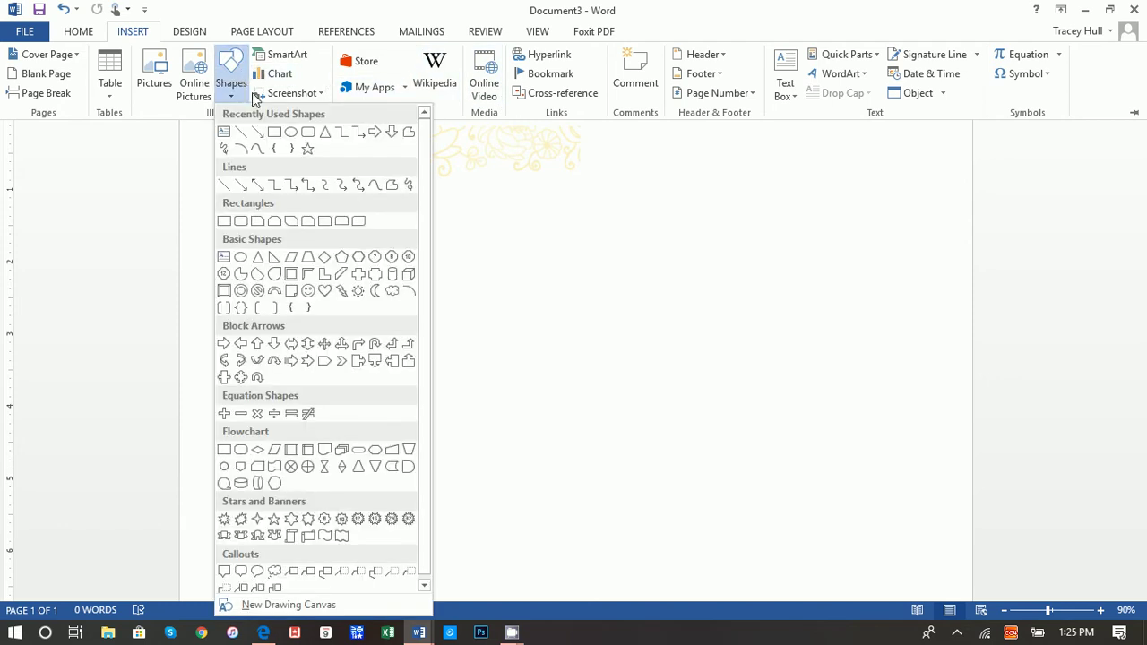
pyautogui.click(274, 133)
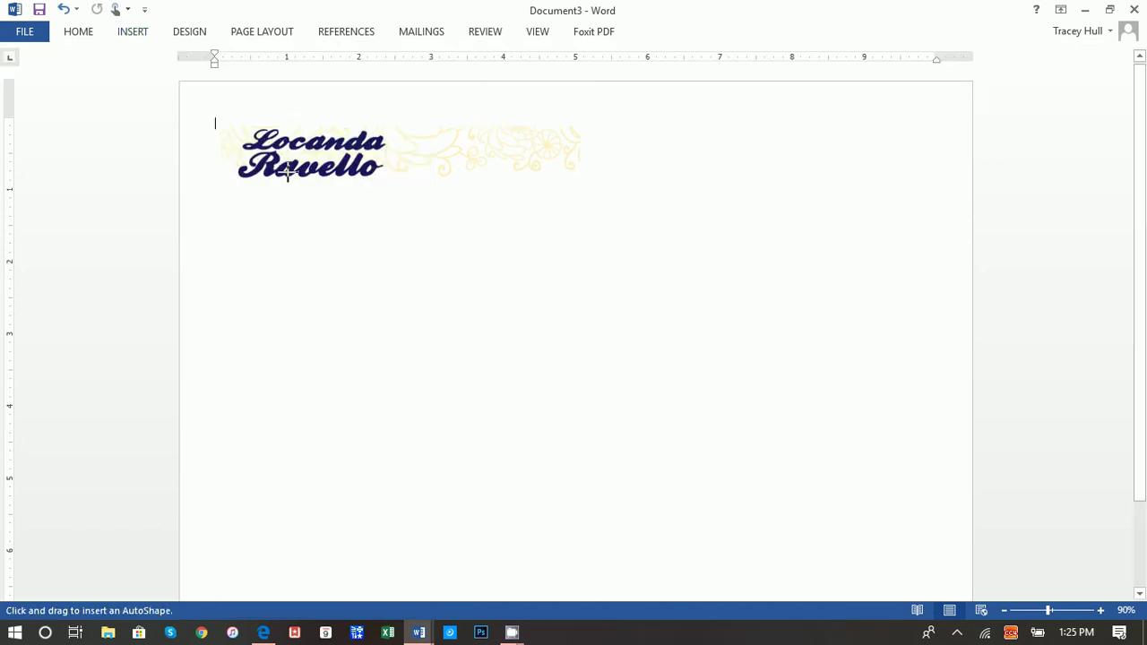
pyautogui.click(220, 119)
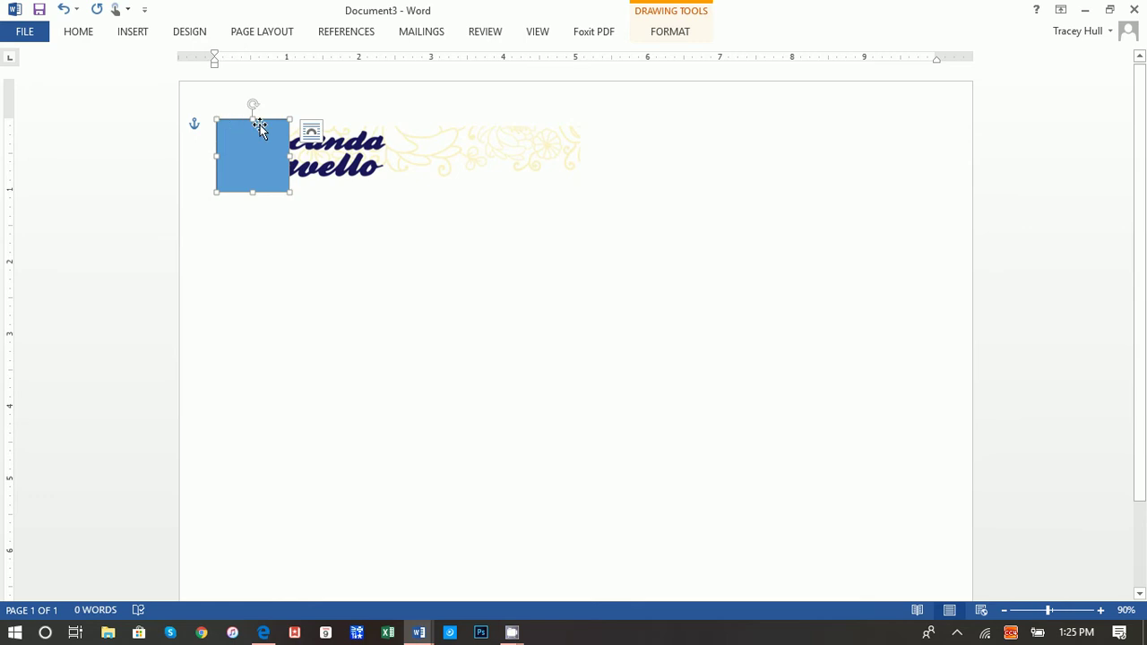
pyautogui.click(670, 33)
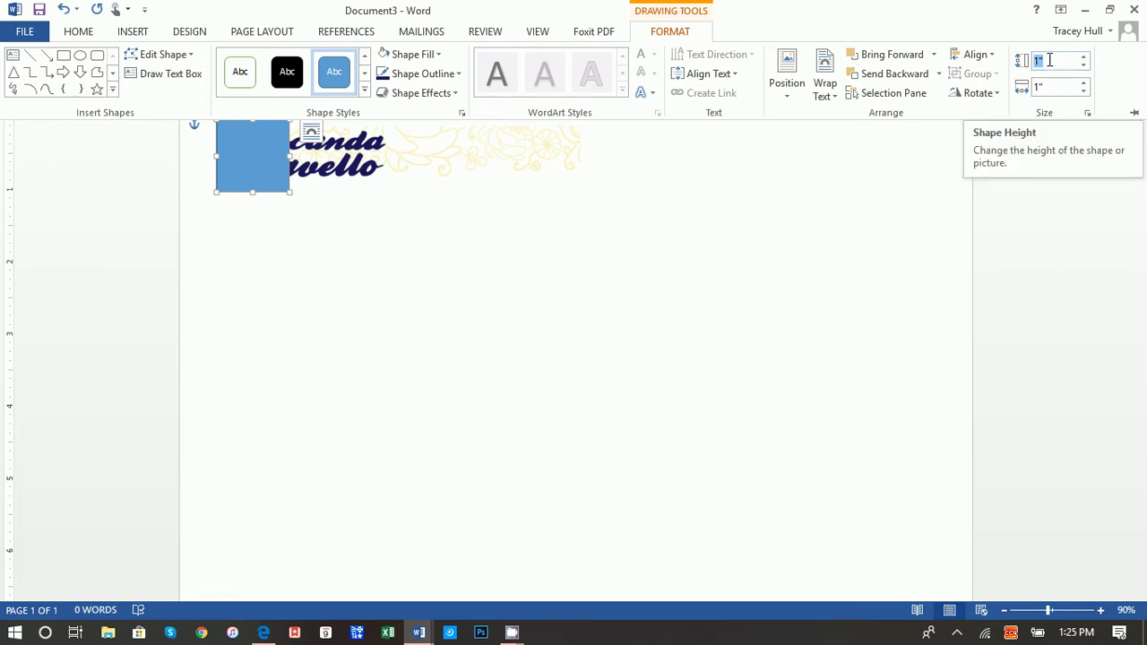
pyautogui.write('4')
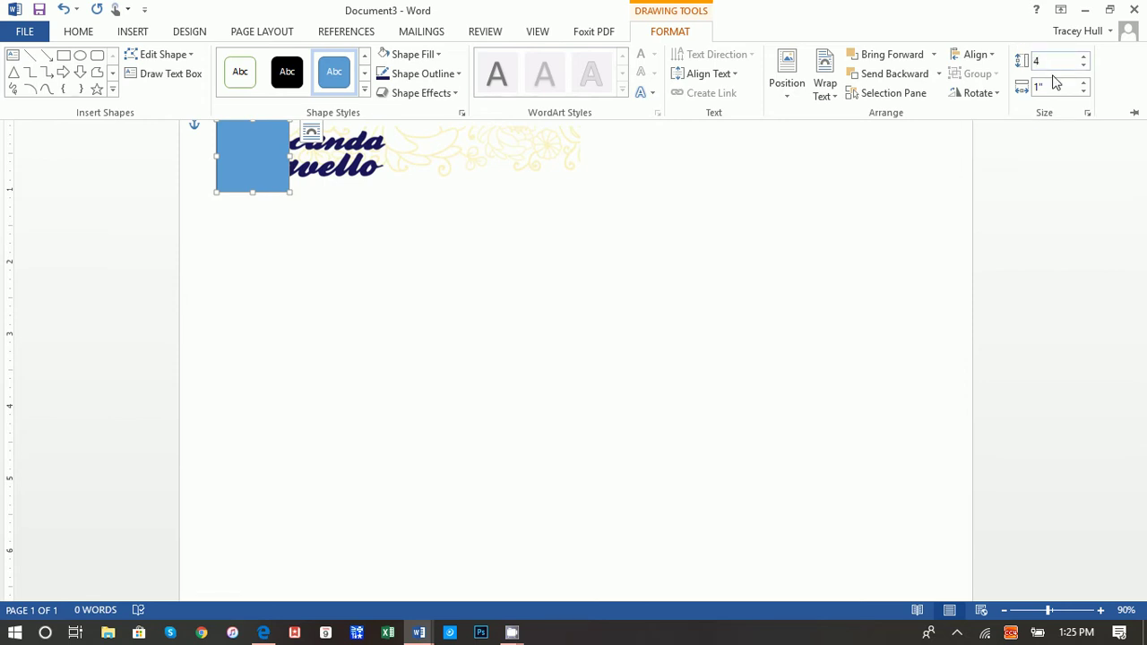
pyautogui.click(1058, 88)
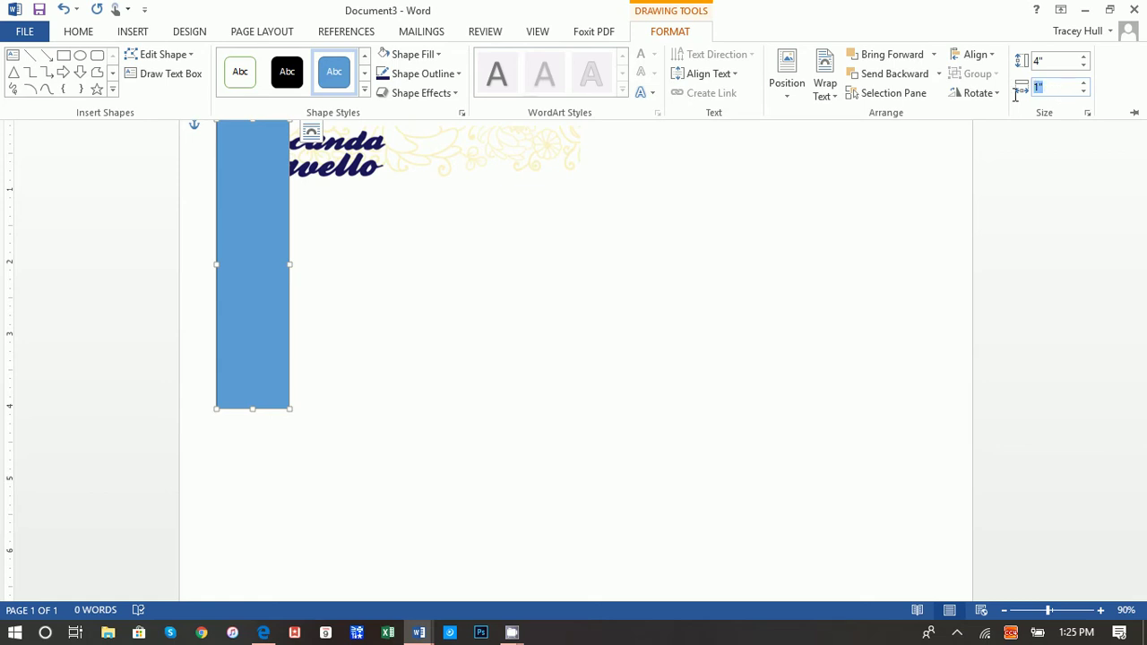
pyautogui.write('8')
pyautogui.press('Return')
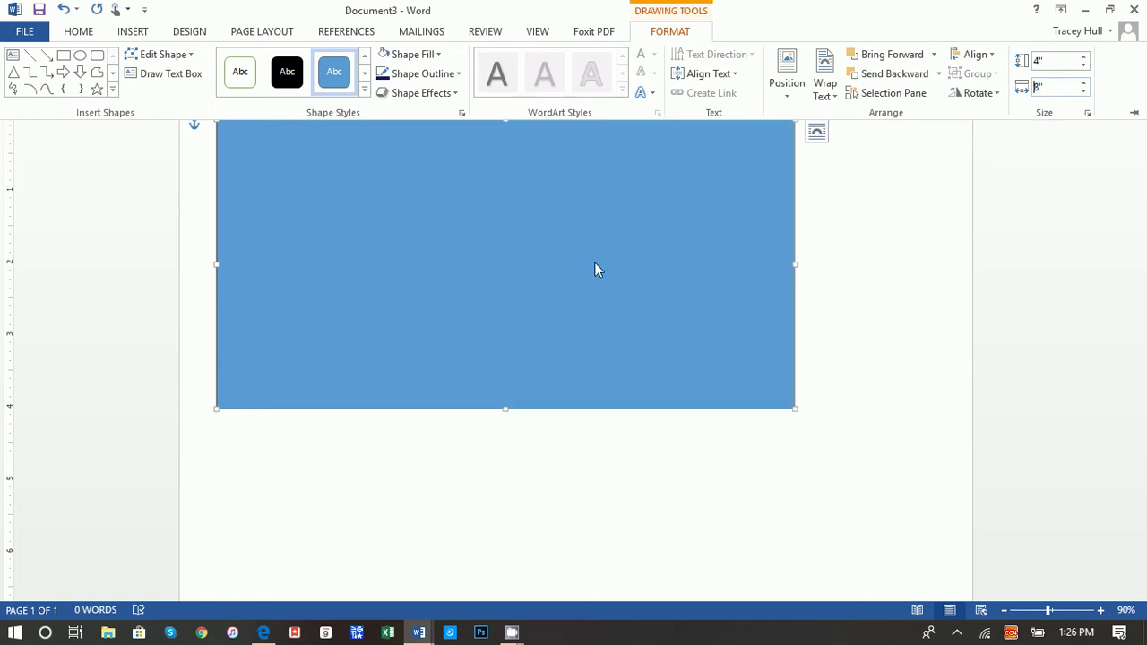
pyautogui.press('Escape')
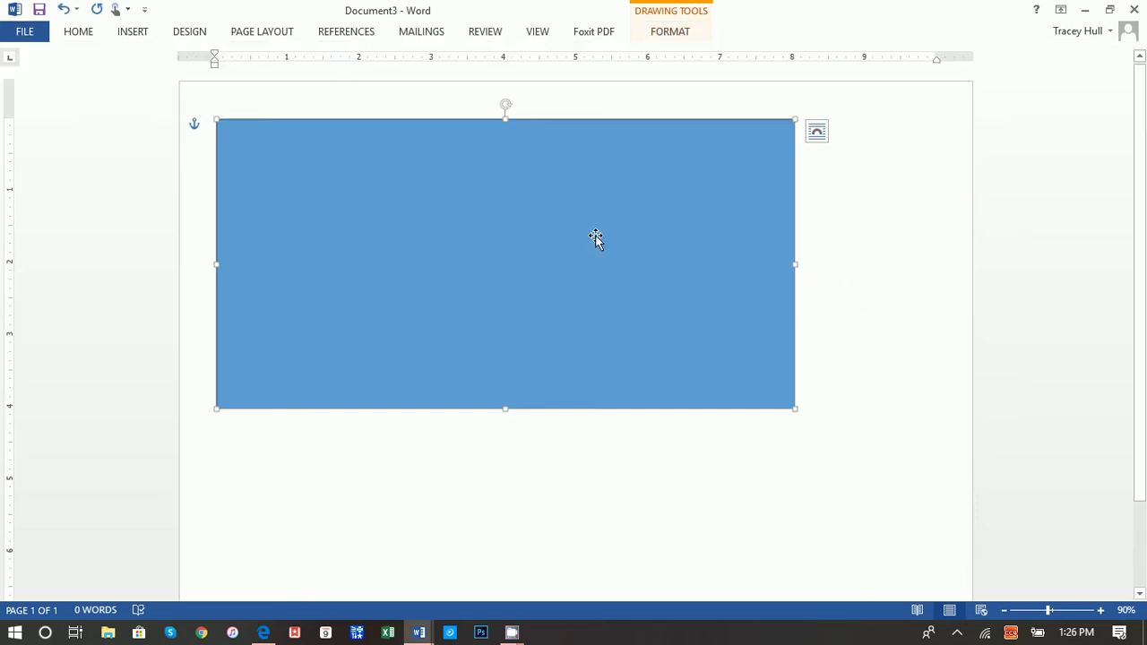
# - Shift the rectangle right and set its Shape Fill to No Fill
pyautogui.moveTo(594, 239); pyautogui.dragTo(676, 237)
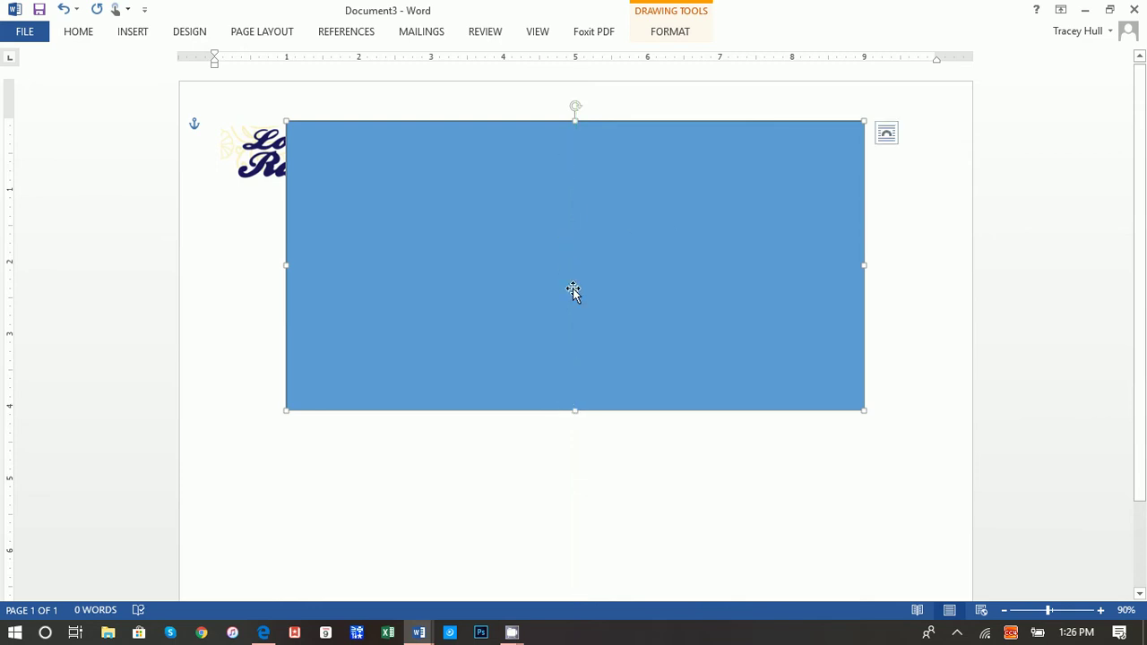
pyautogui.click(673, 35)
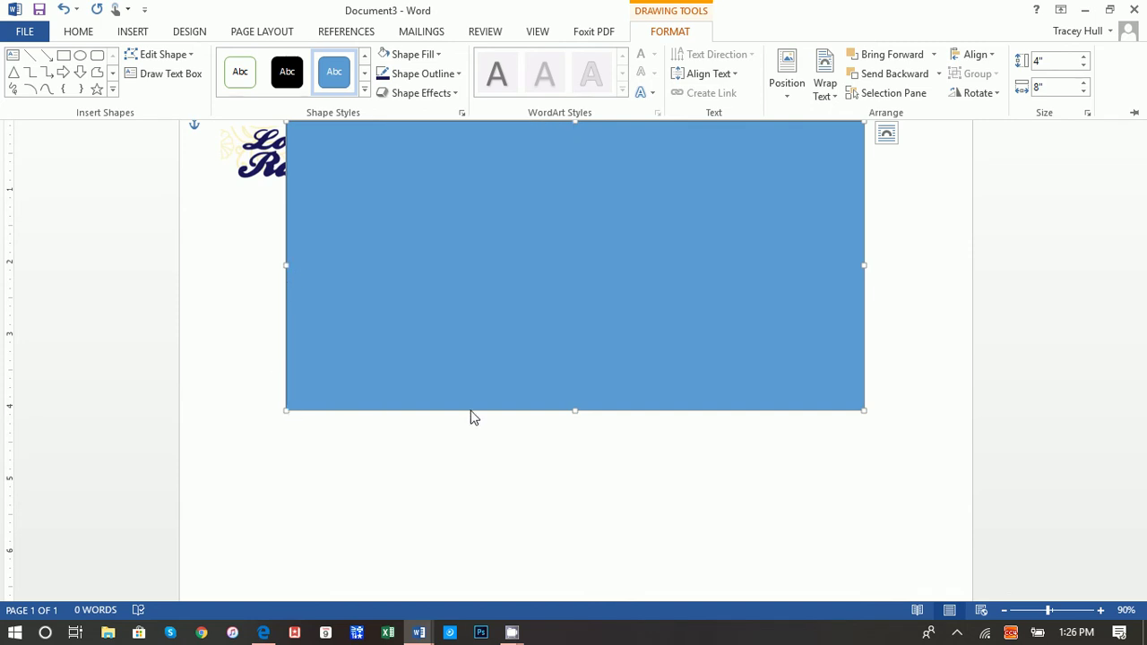
pyautogui.doubleClick(674, 39)
pyautogui.click(420, 55)
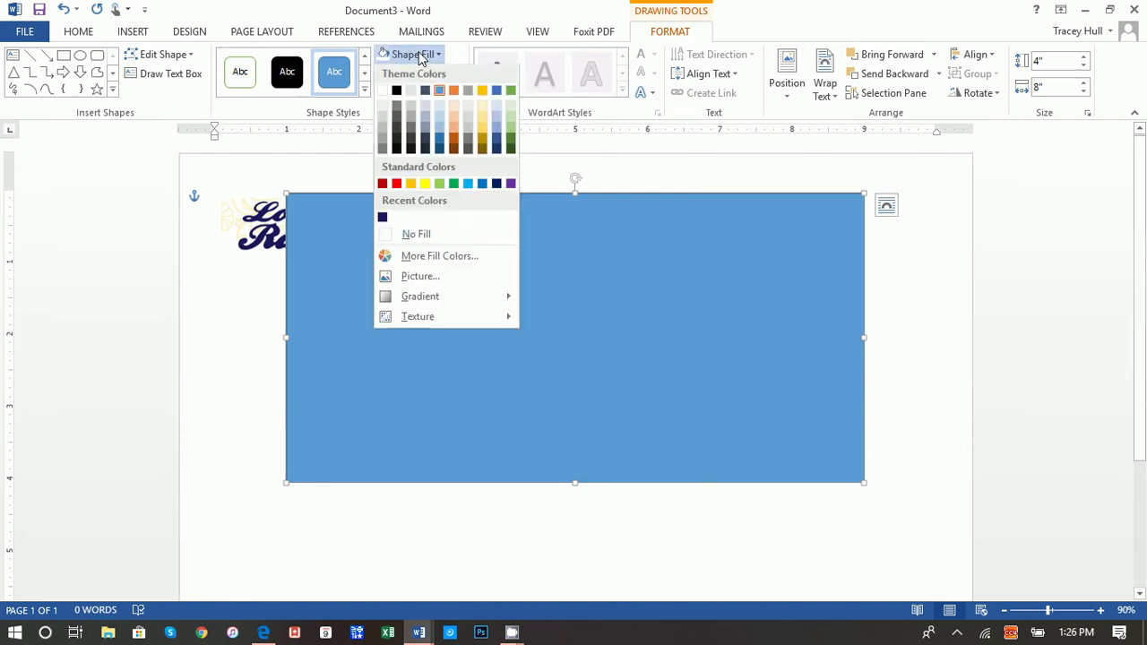
pyautogui.click(419, 235)
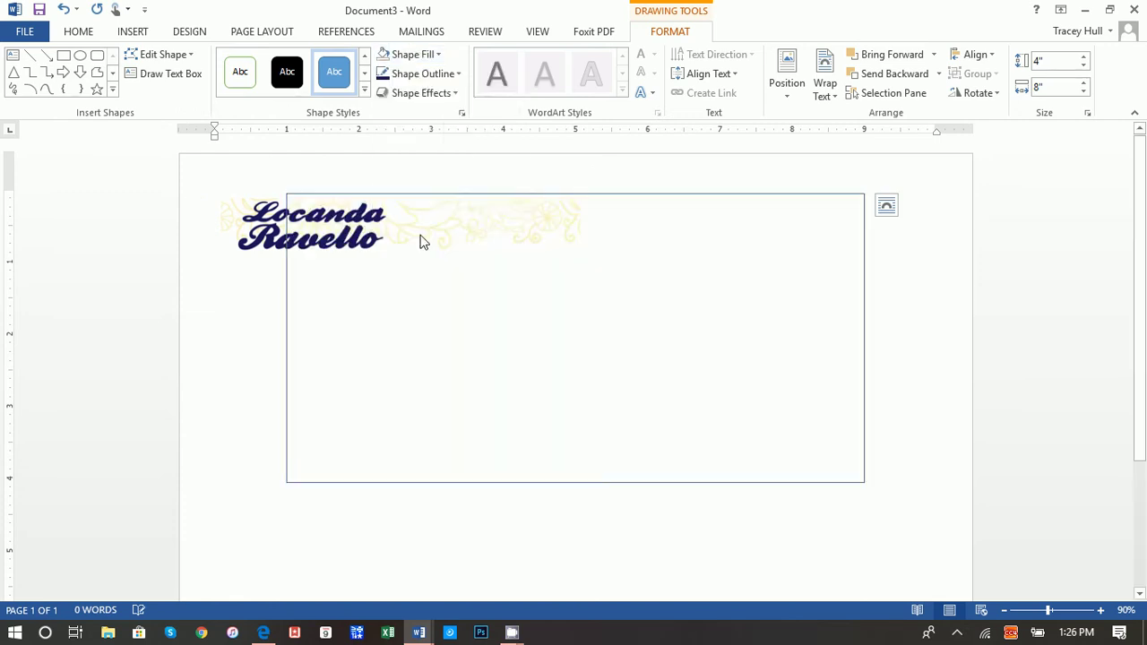
# - Give the rectangle a 3 pt outline weight
pyautogui.click(422, 74)
pyautogui.moveTo(440, 297)
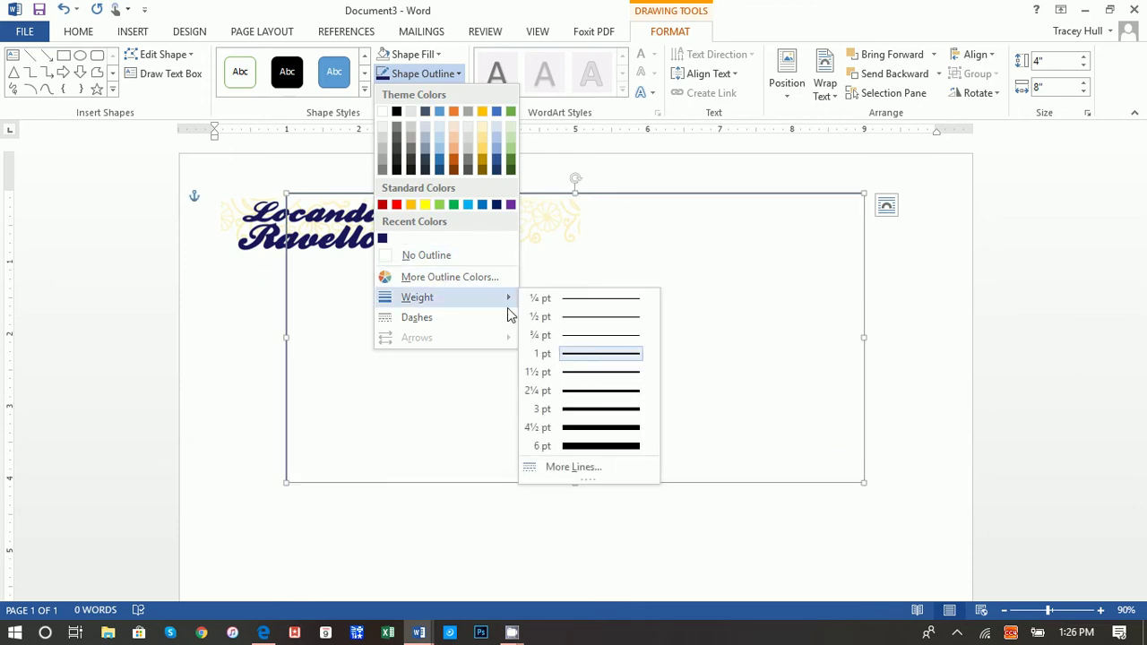
pyautogui.click(576, 408)
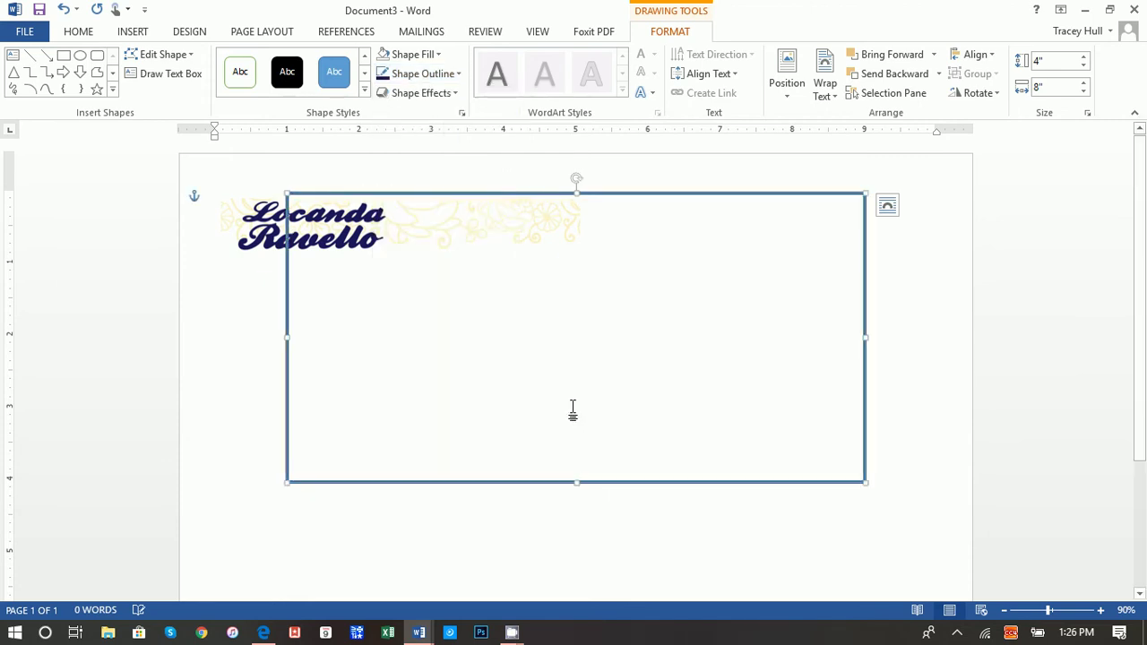
pyautogui.click(229, 433)
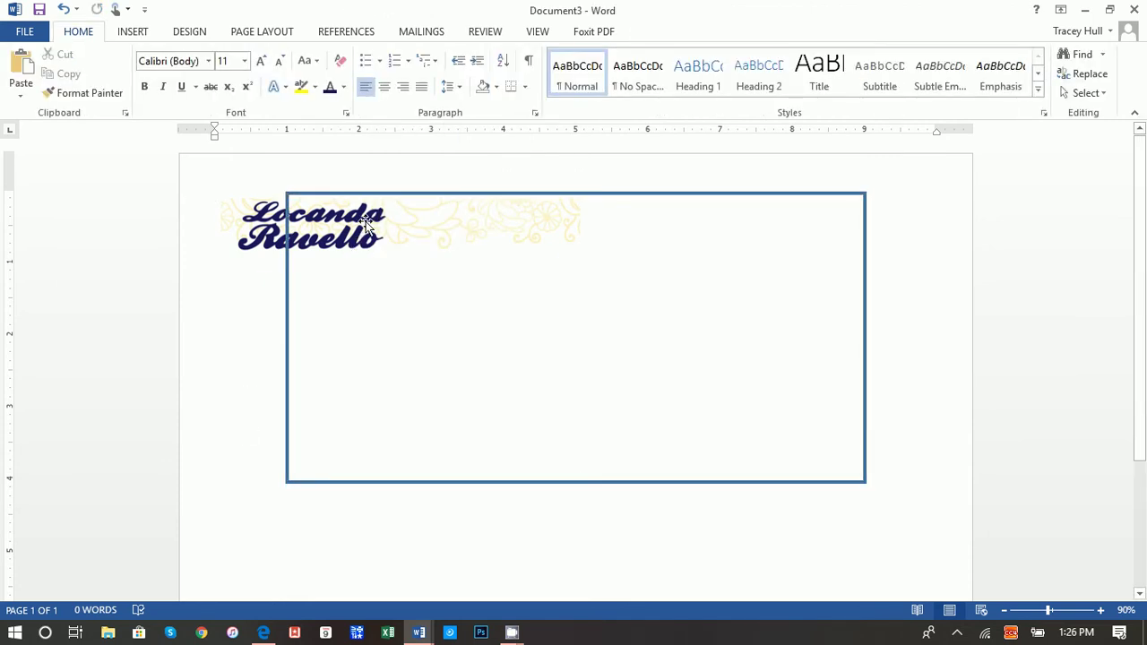
# - Move the logo into the frame's top-left corner and zoom the page to 120%
pyautogui.moveTo(367, 222); pyautogui.dragTo(434, 218)
pyautogui.click(363, 345)
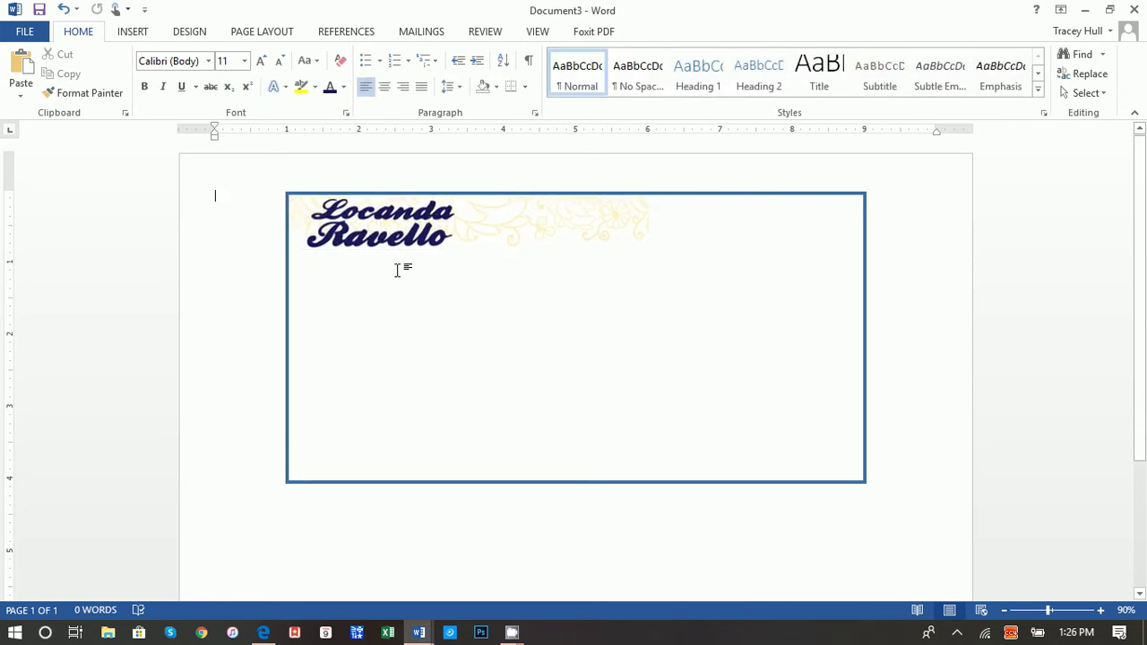
pyautogui.click(406, 224)
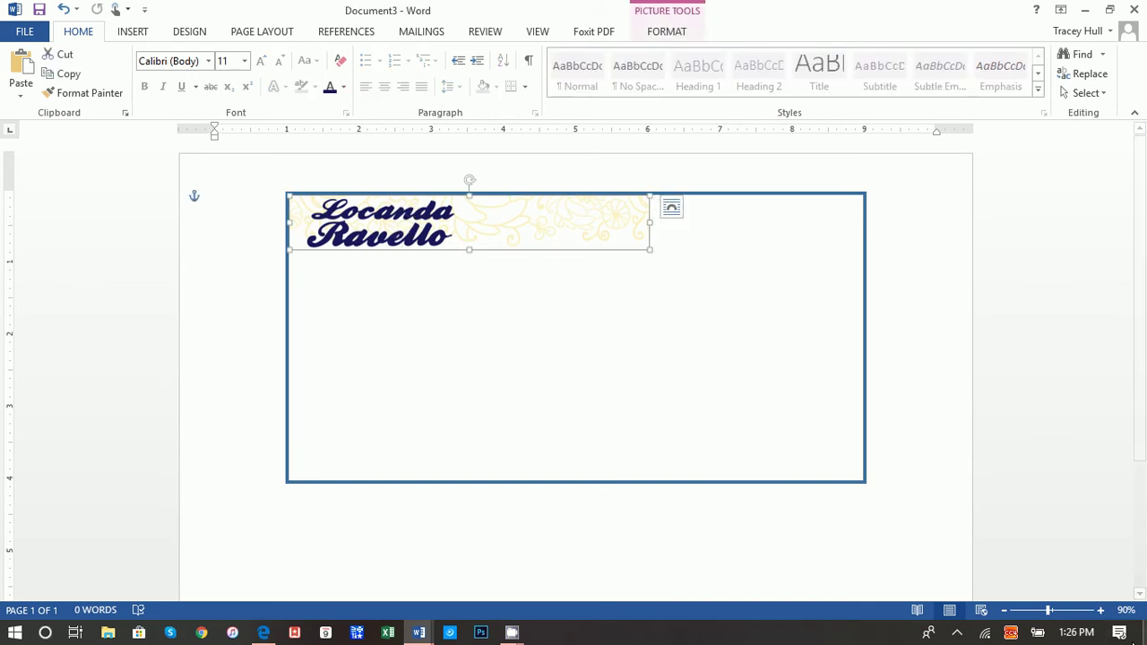
pyautogui.click(1100, 611)
pyautogui.click(1100, 610)
pyautogui.click(1101, 610)
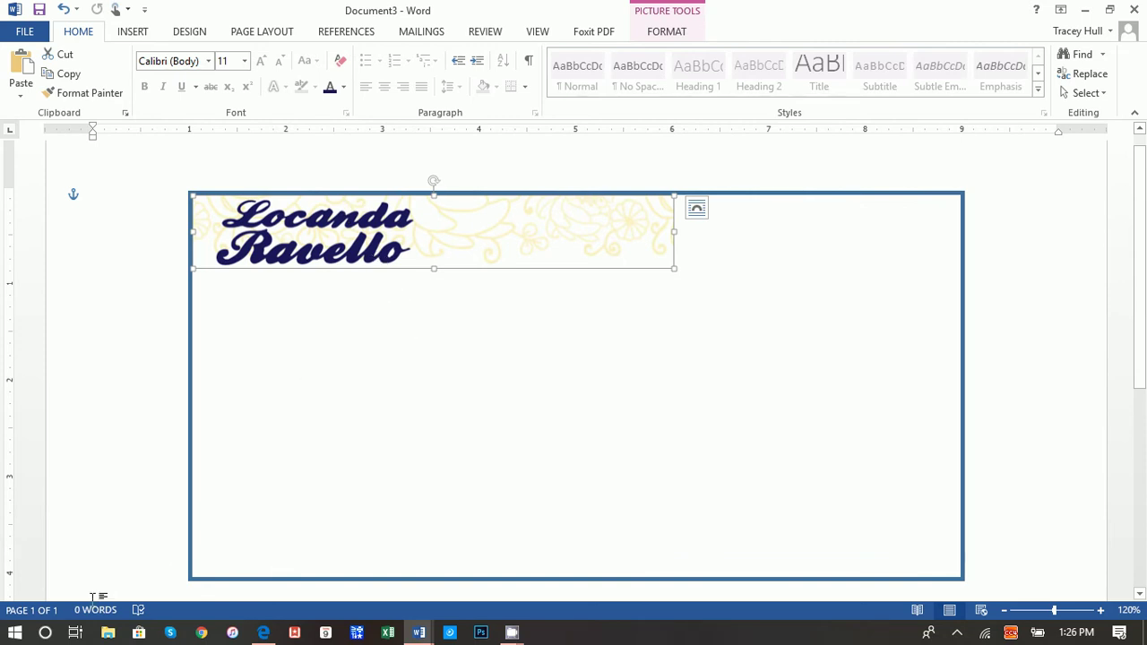
pyautogui.click(45, 633)
# - Launch Paint and paste in the Locanda Ravello website screenshot
pyautogui.write('P')
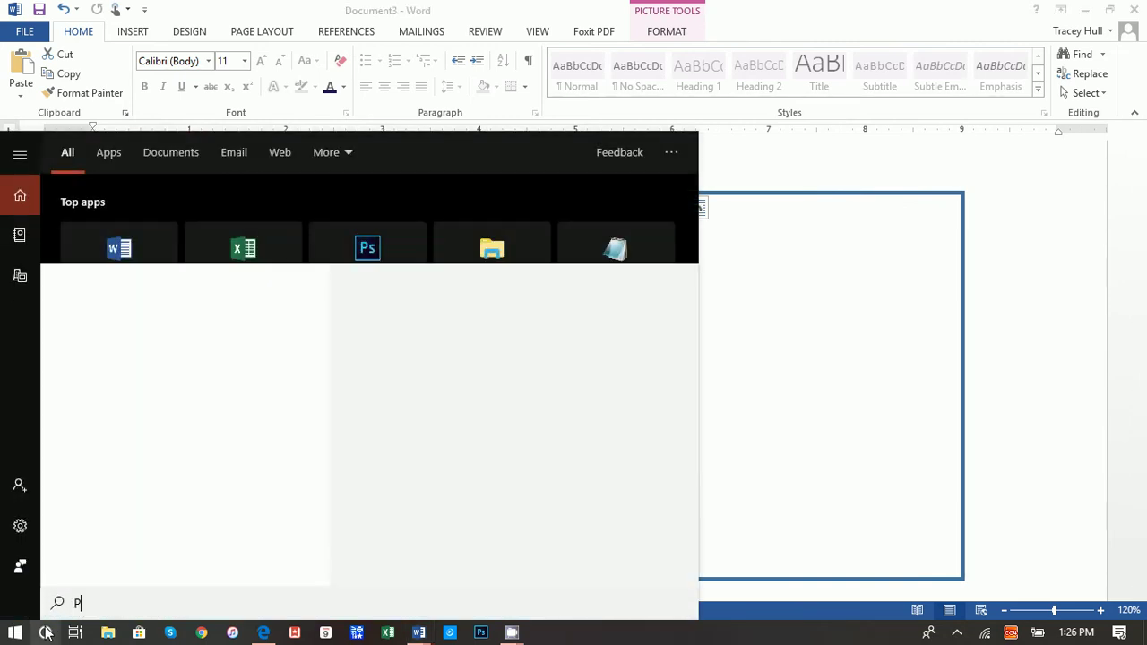
pyautogui.write('AINT')
pyautogui.press('Return')
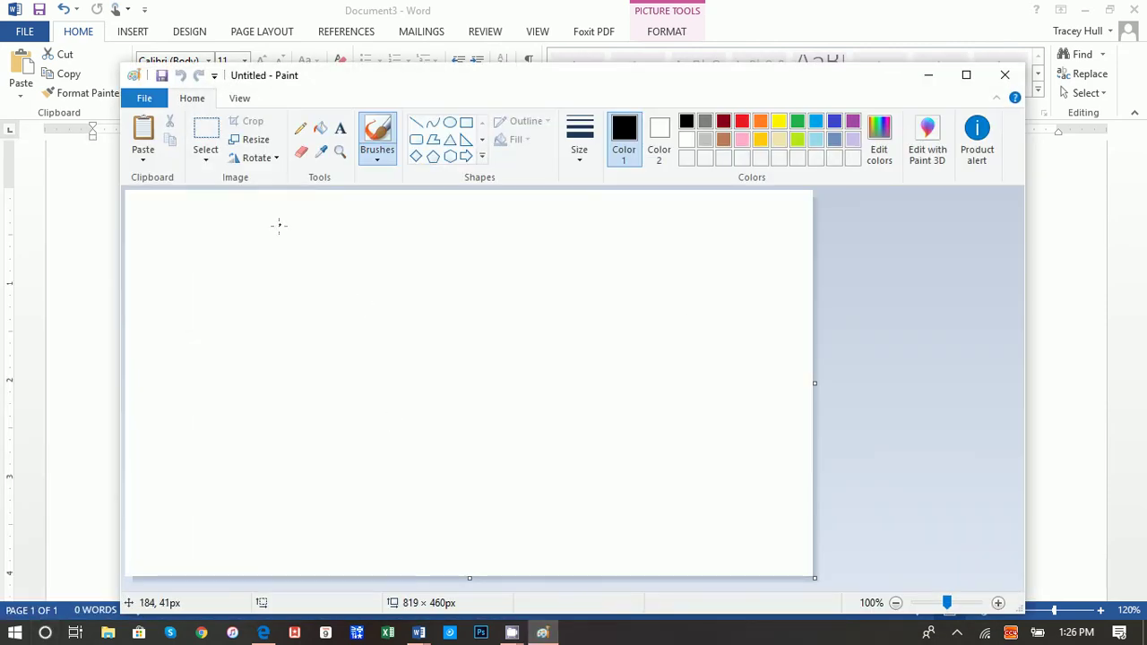
pyautogui.click(147, 141)
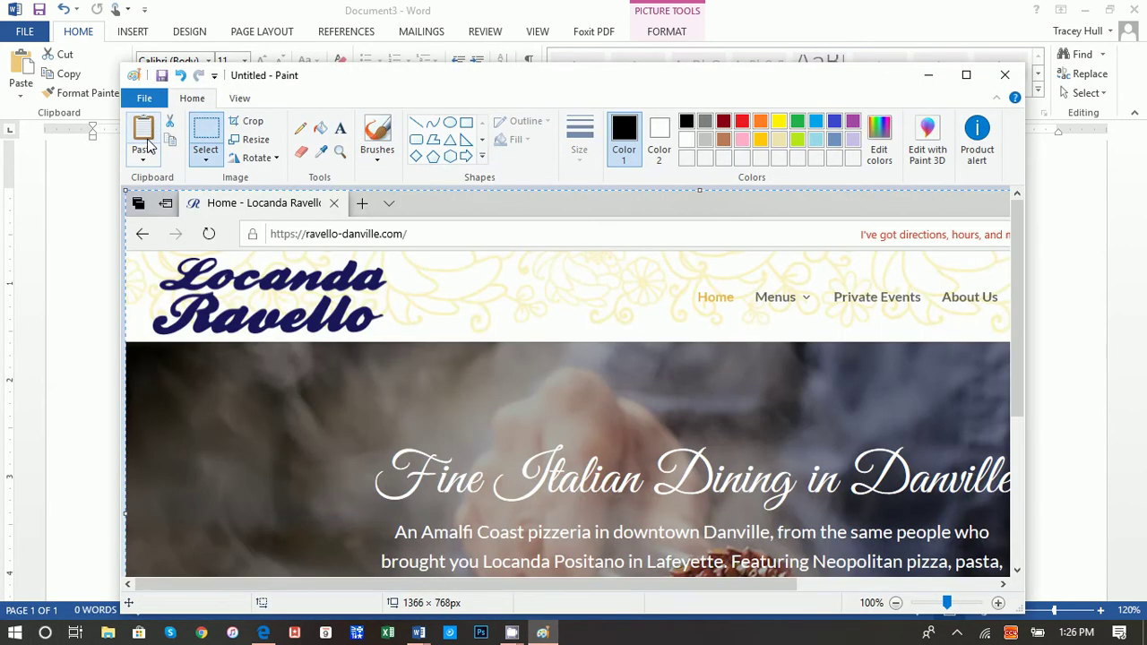
# - Sample the logo's navy as Red 27, Green 23, Blue 90, then close Paint without saving
pyautogui.click(324, 159)
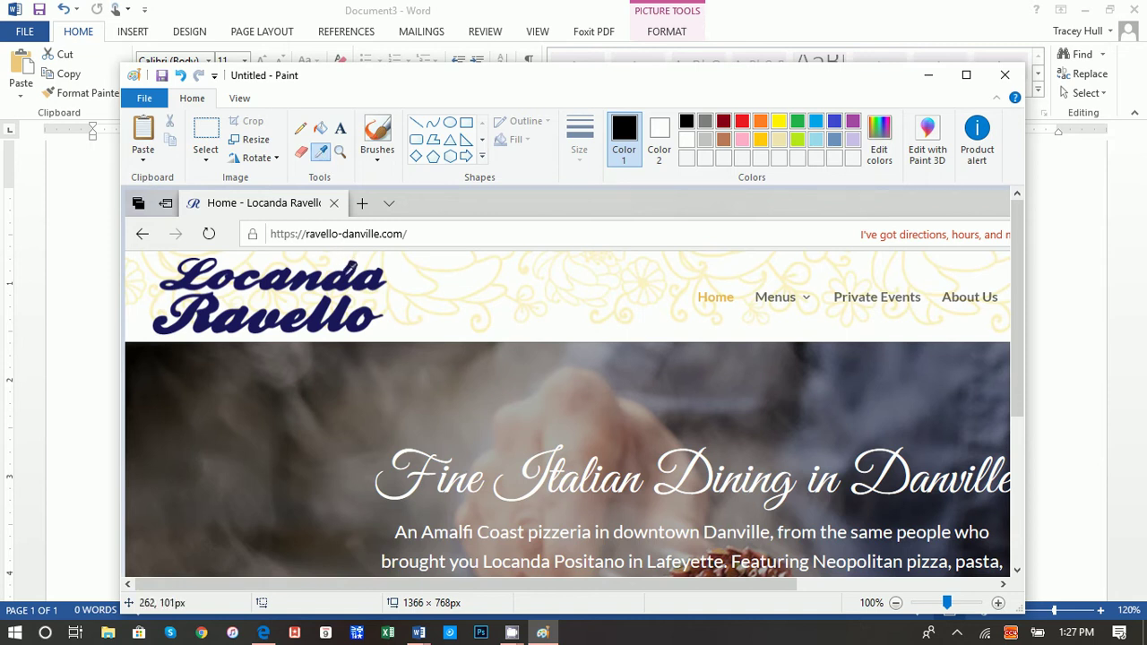
pyautogui.click(359, 280)
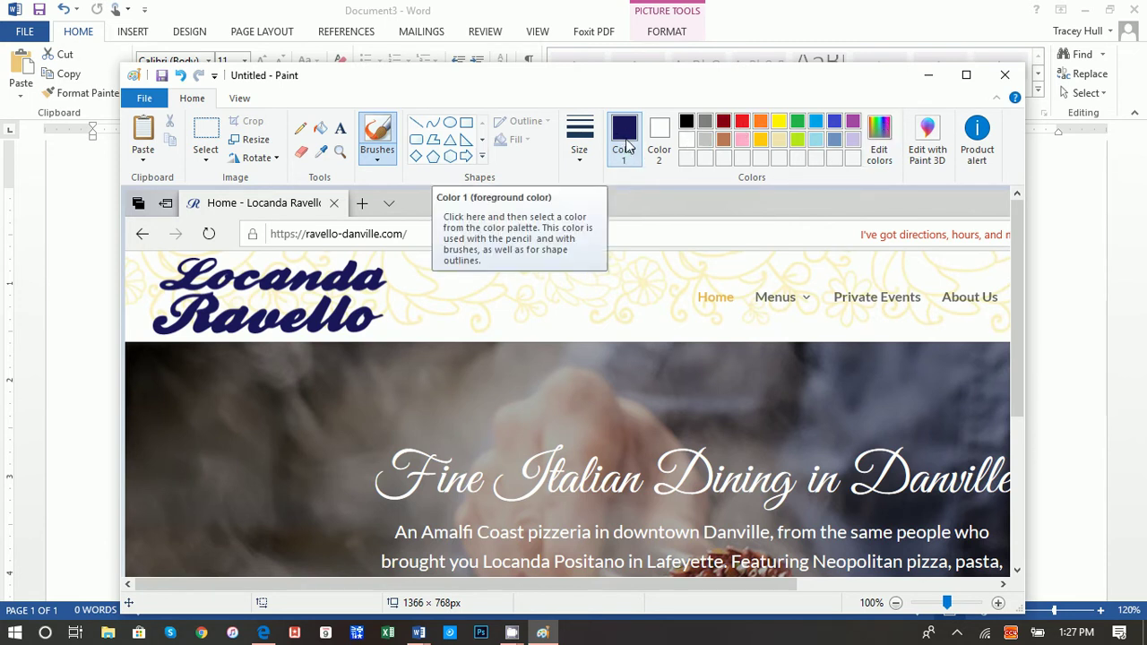
pyautogui.click(320, 152)
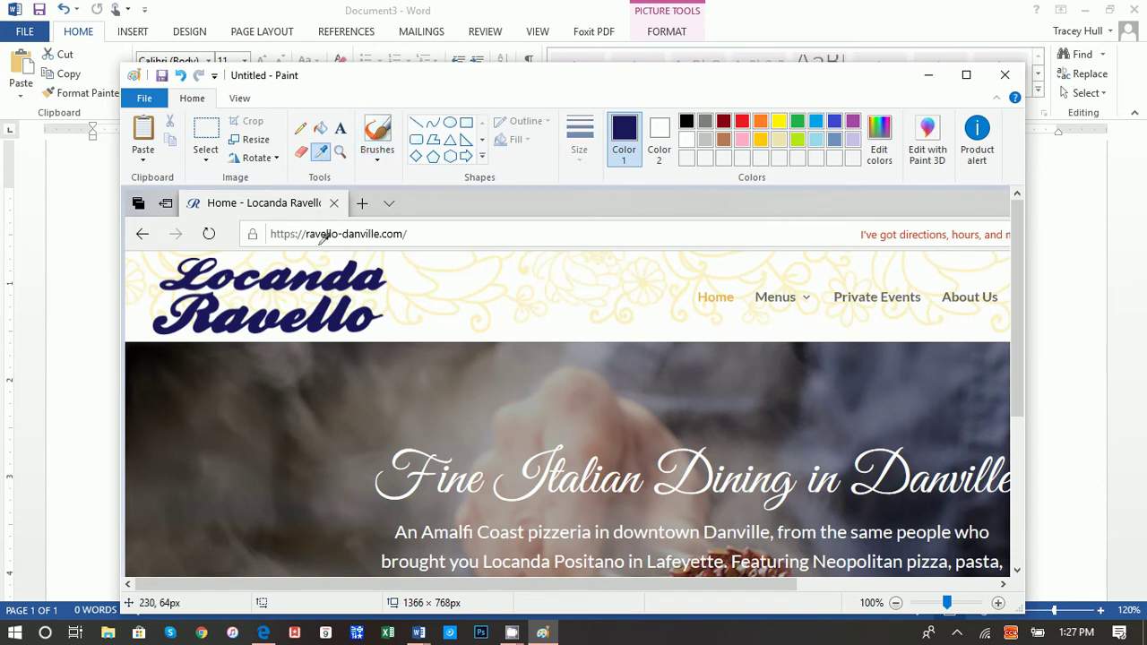
pyautogui.click(327, 300)
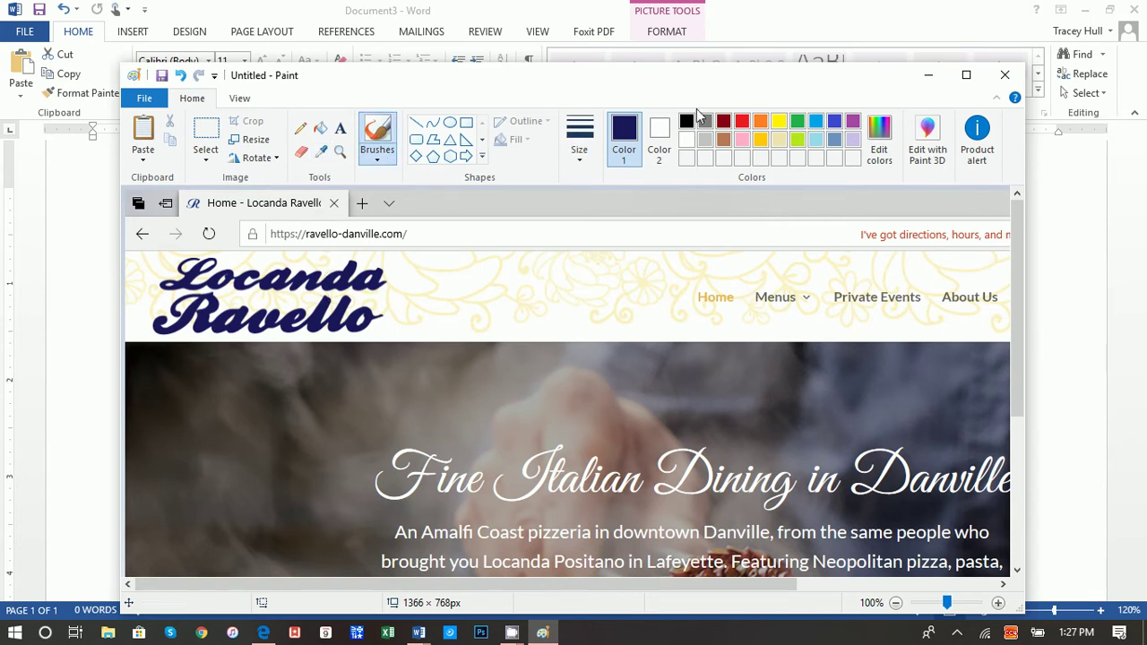
pyautogui.click(879, 143)
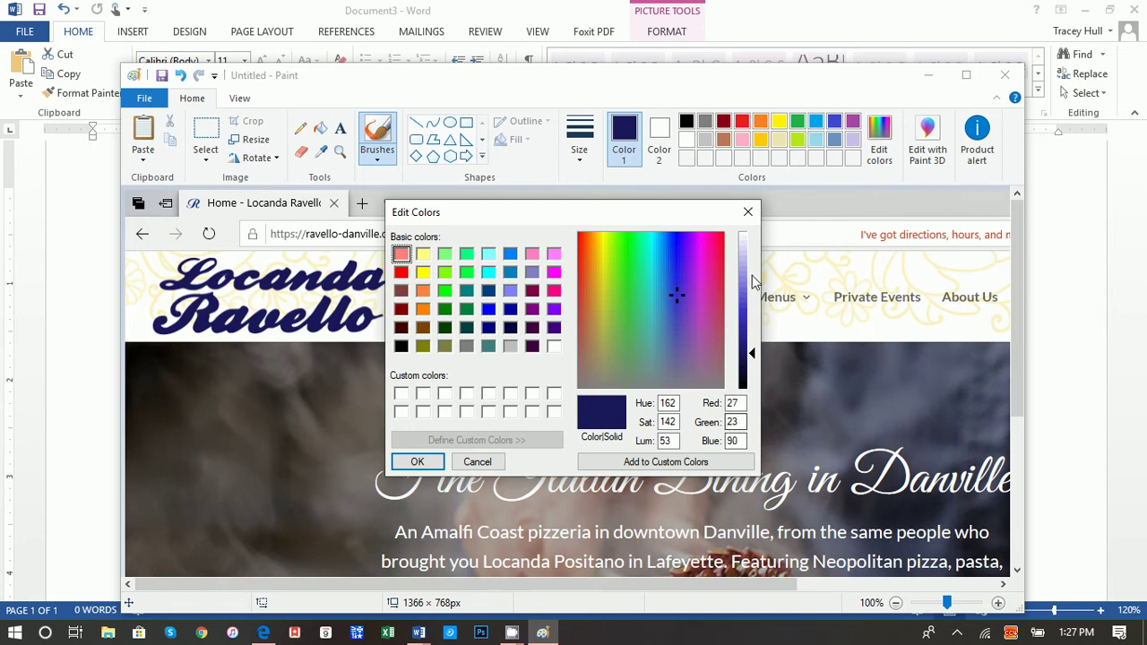
pyautogui.click(750, 215)
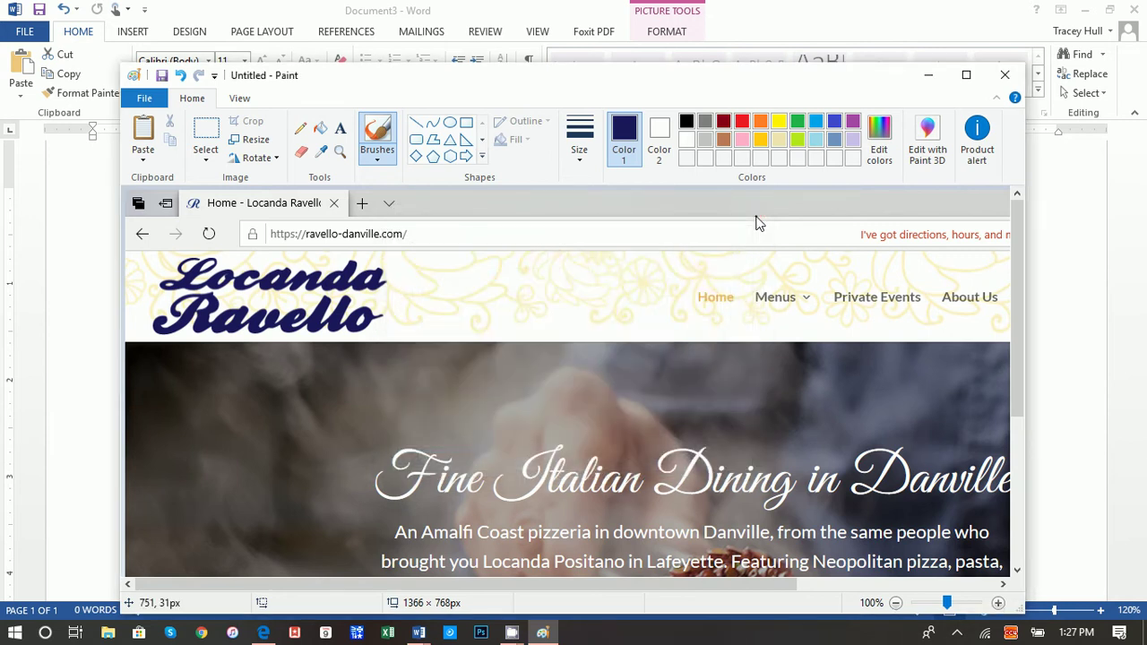
pyautogui.click(1005, 76)
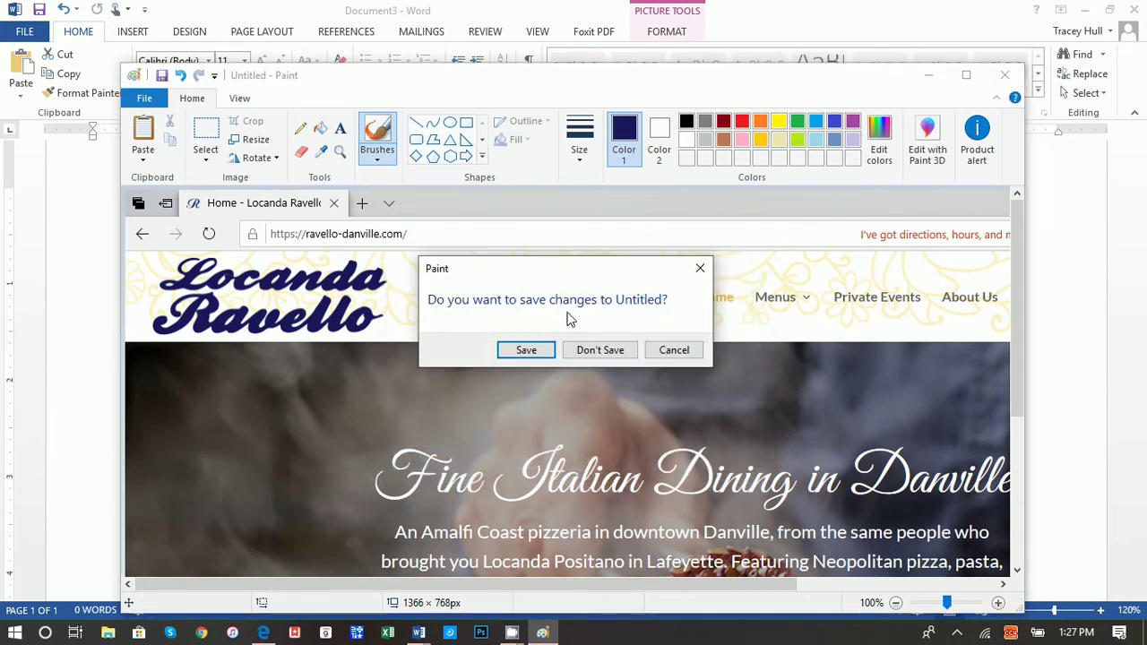
pyautogui.click(584, 351)
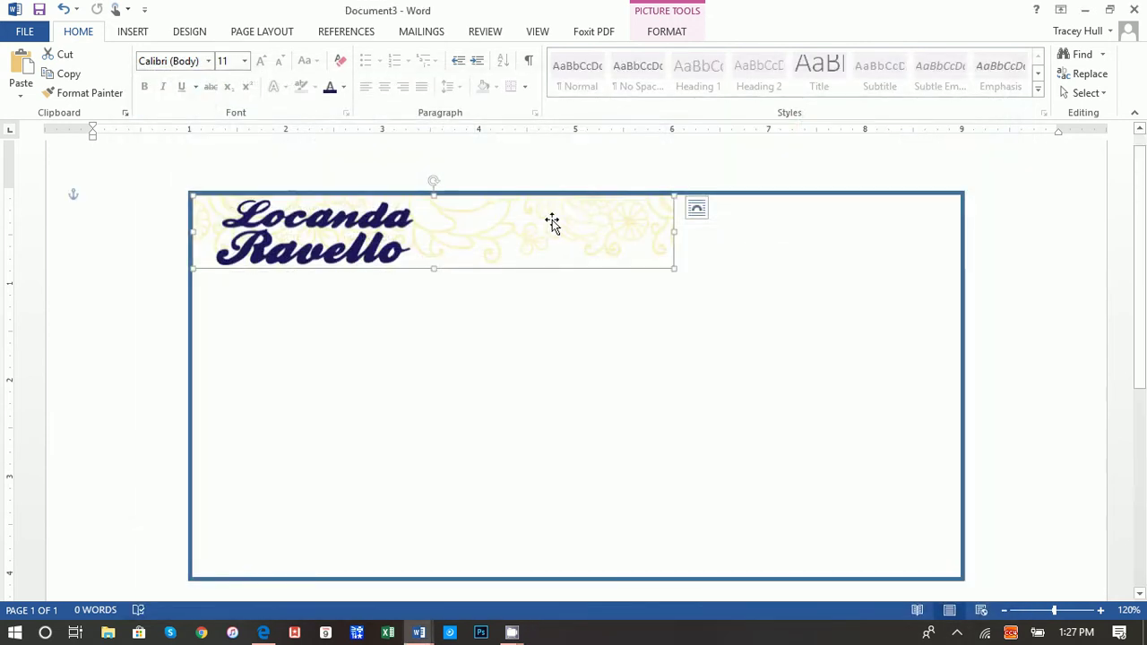
# - Select the banner's drawing canvas and try the recent navy and dark blue outline colours
pyautogui.click(739, 195)
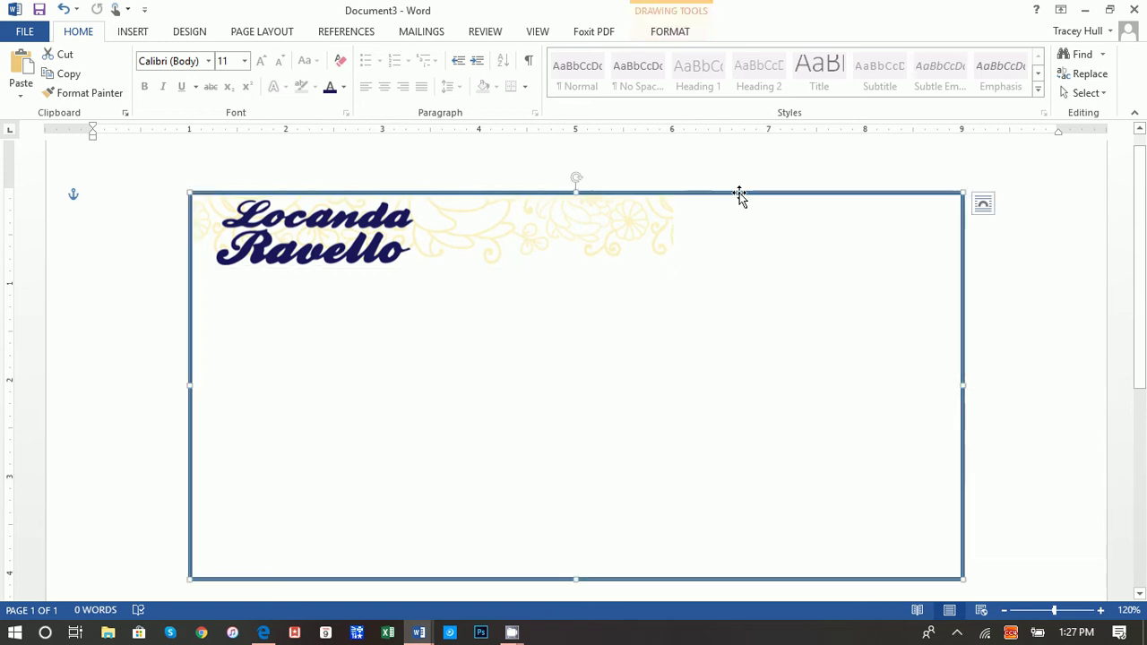
pyautogui.click(670, 34)
pyautogui.click(446, 75)
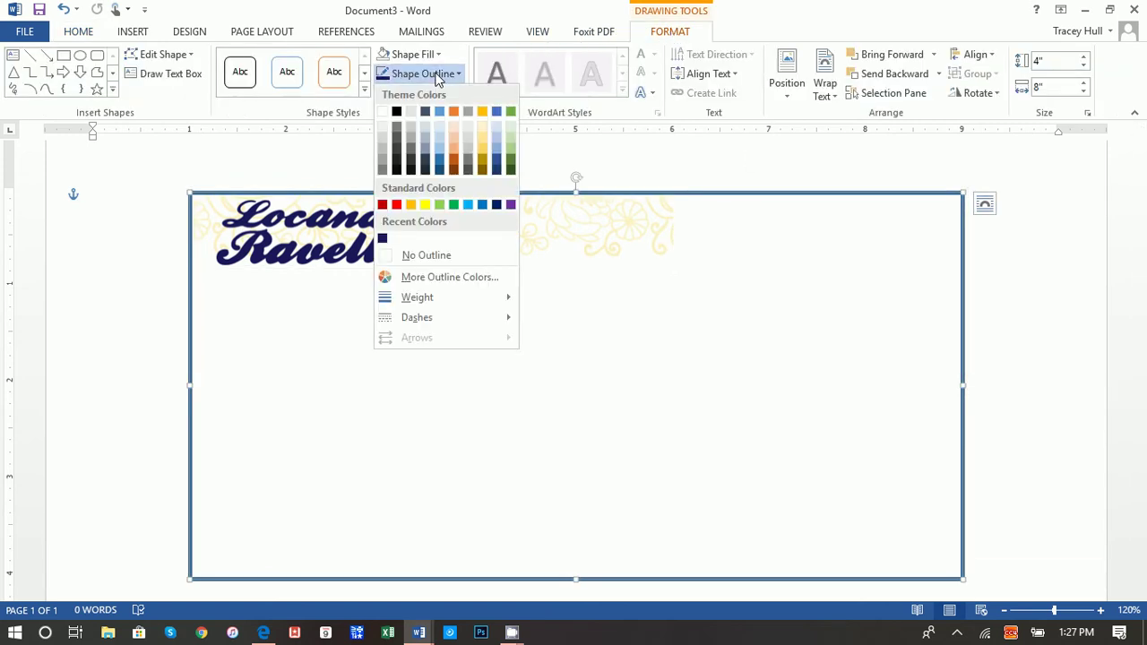
pyautogui.click(439, 205)
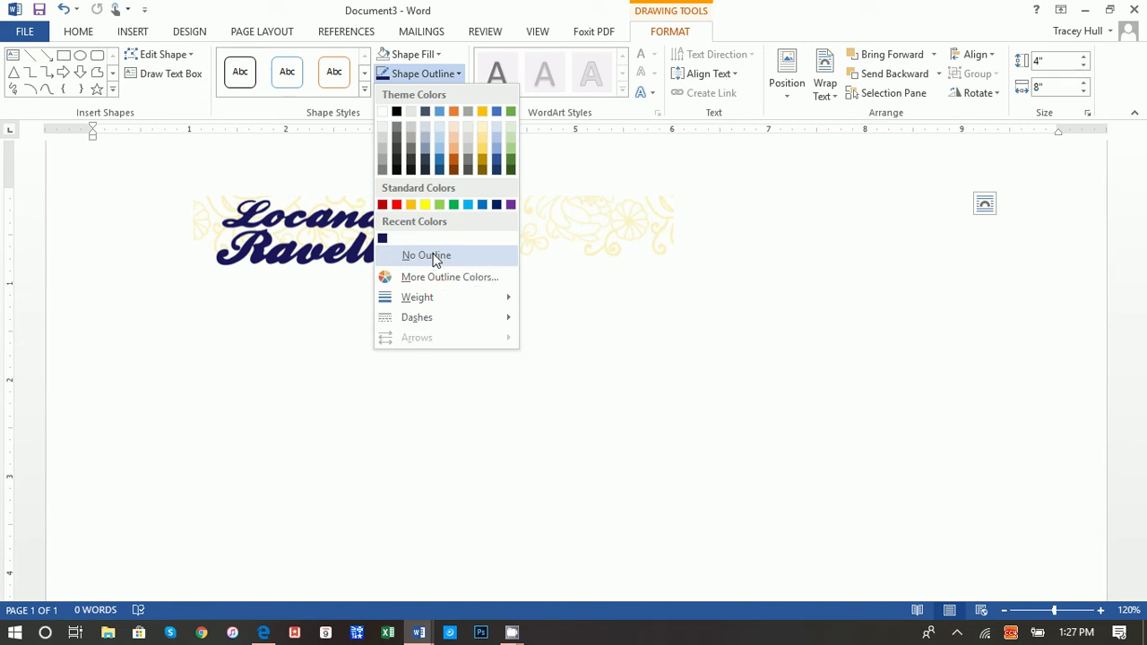
pyautogui.click(383, 242)
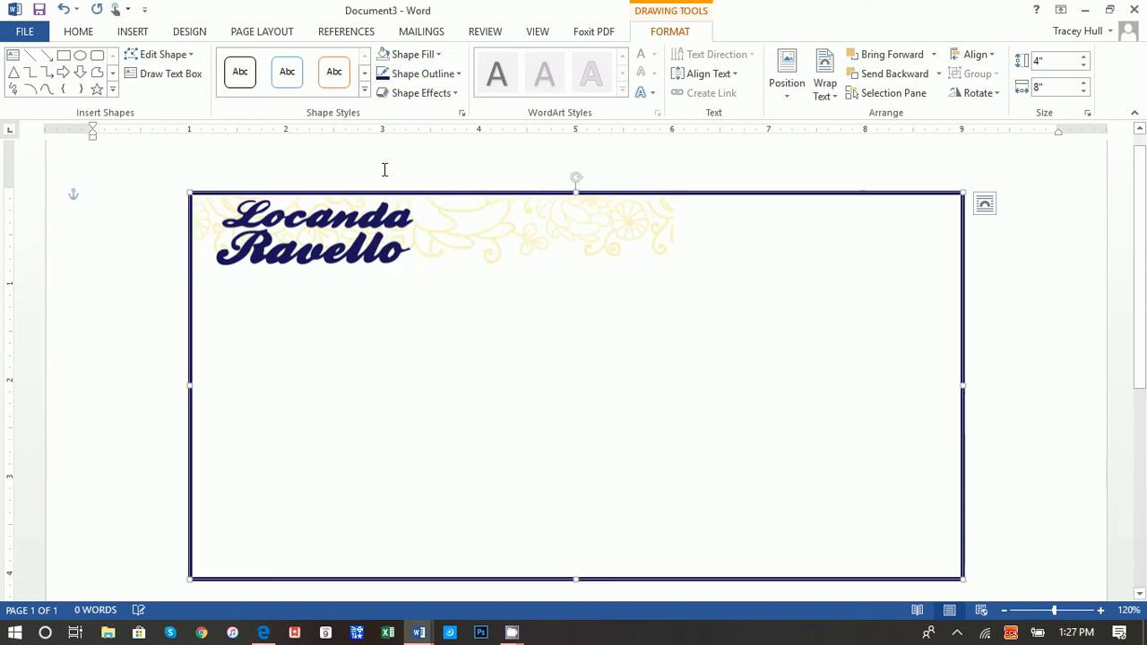
pyautogui.click(397, 73)
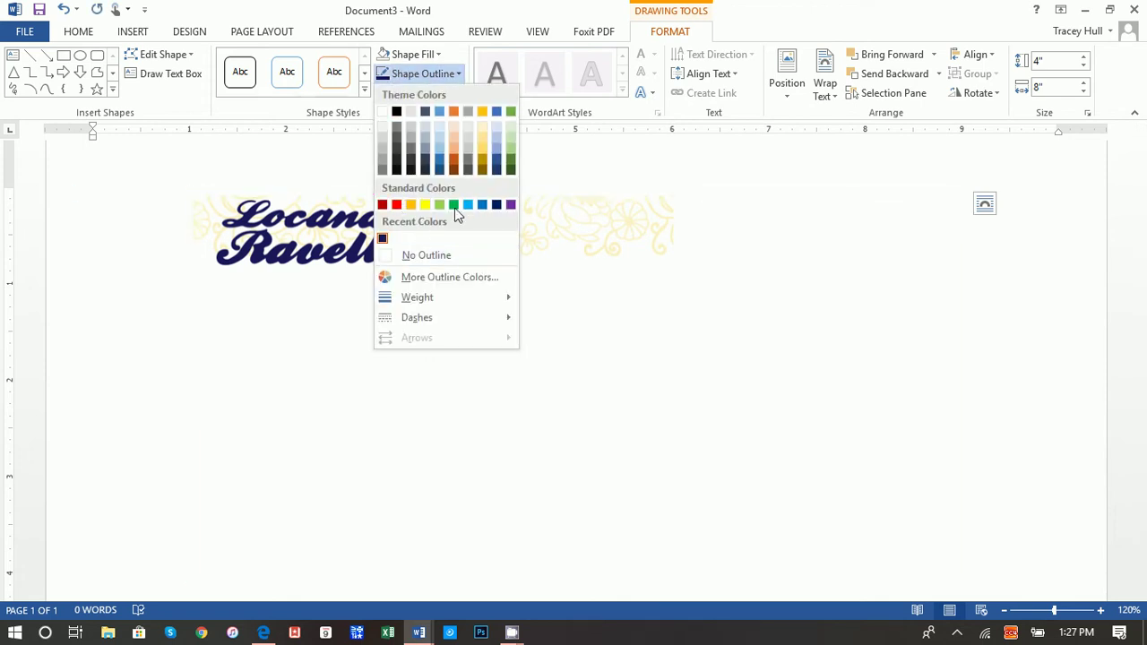
pyautogui.click(495, 204)
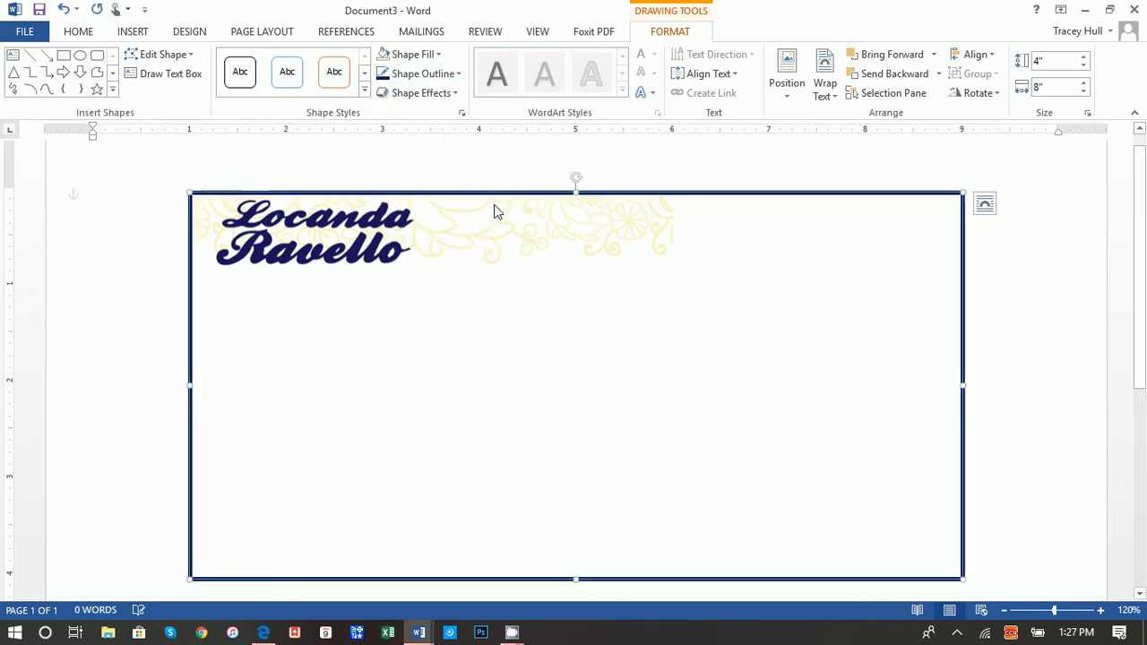
pyautogui.click(430, 73)
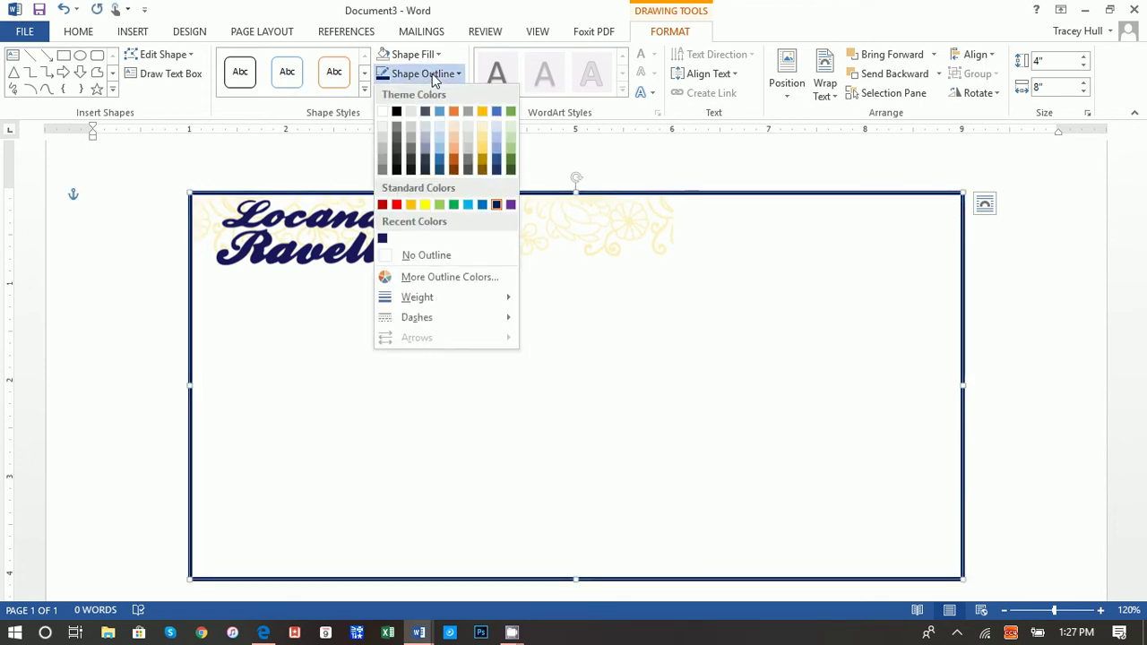
# - Set the canvas outline to a custom navy of RGB 27, 23, 90
pyautogui.click(462, 283)
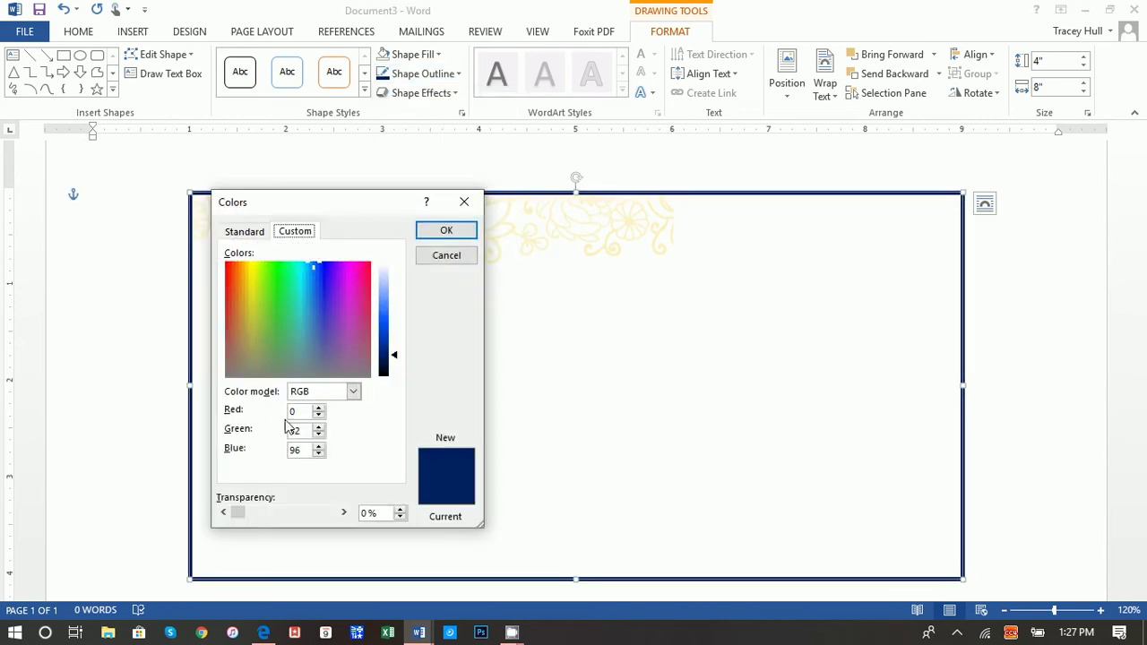
pyautogui.doubleClick(292, 410)
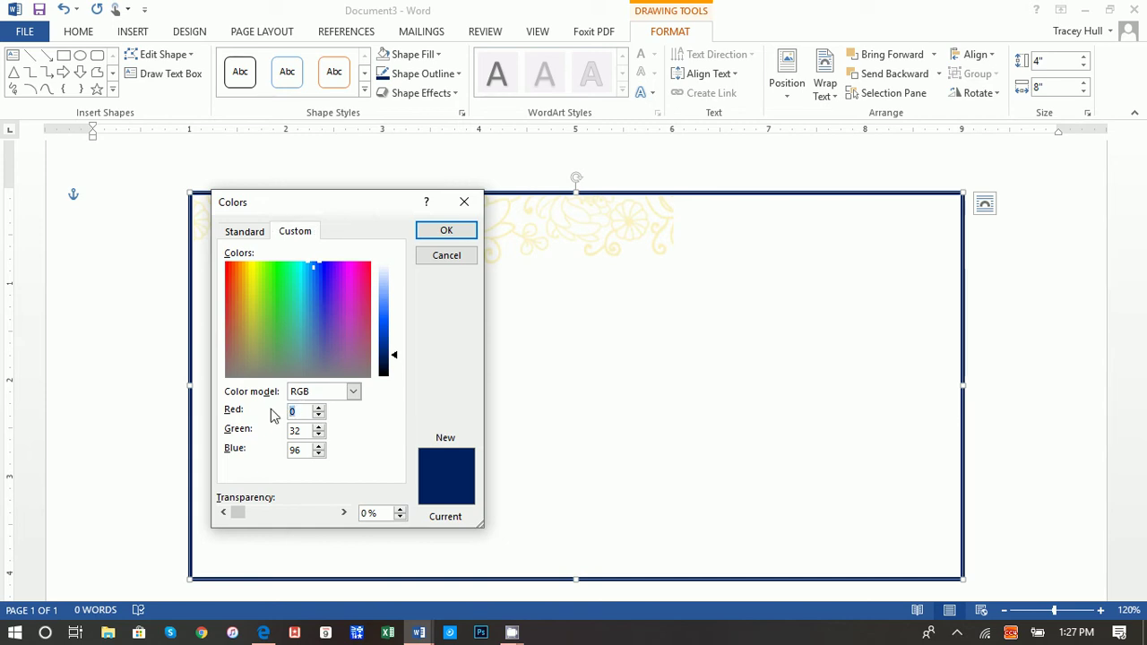
pyautogui.press('Tab')
pyautogui.write('23')
pyautogui.press('Tab')
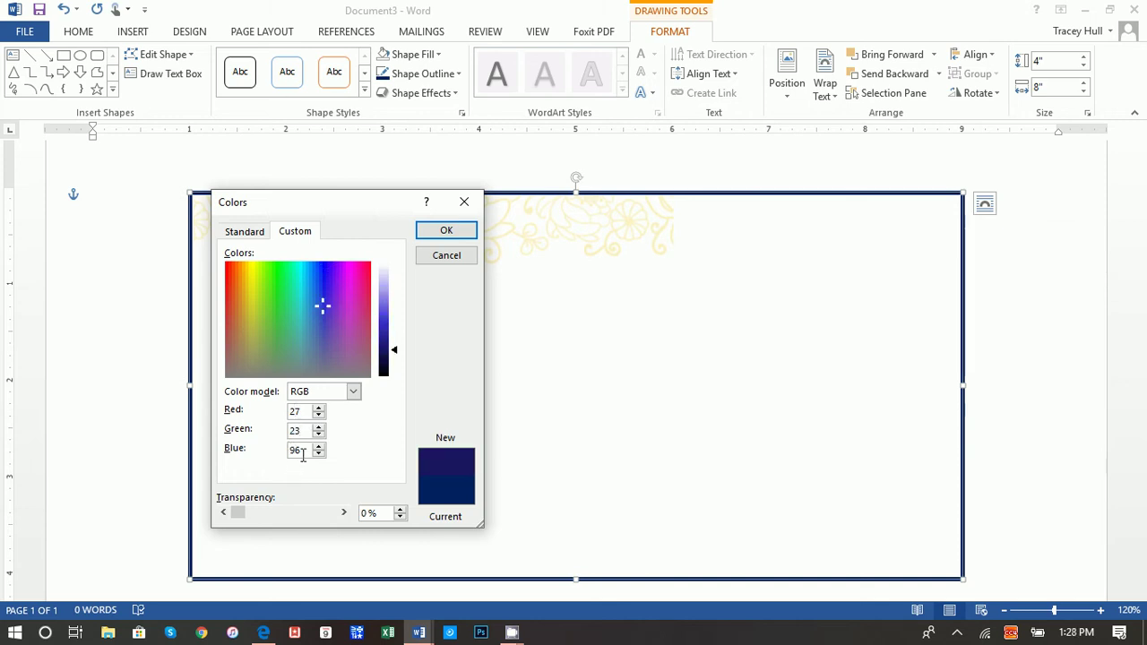
pyautogui.write('90')
pyautogui.click(446, 230)
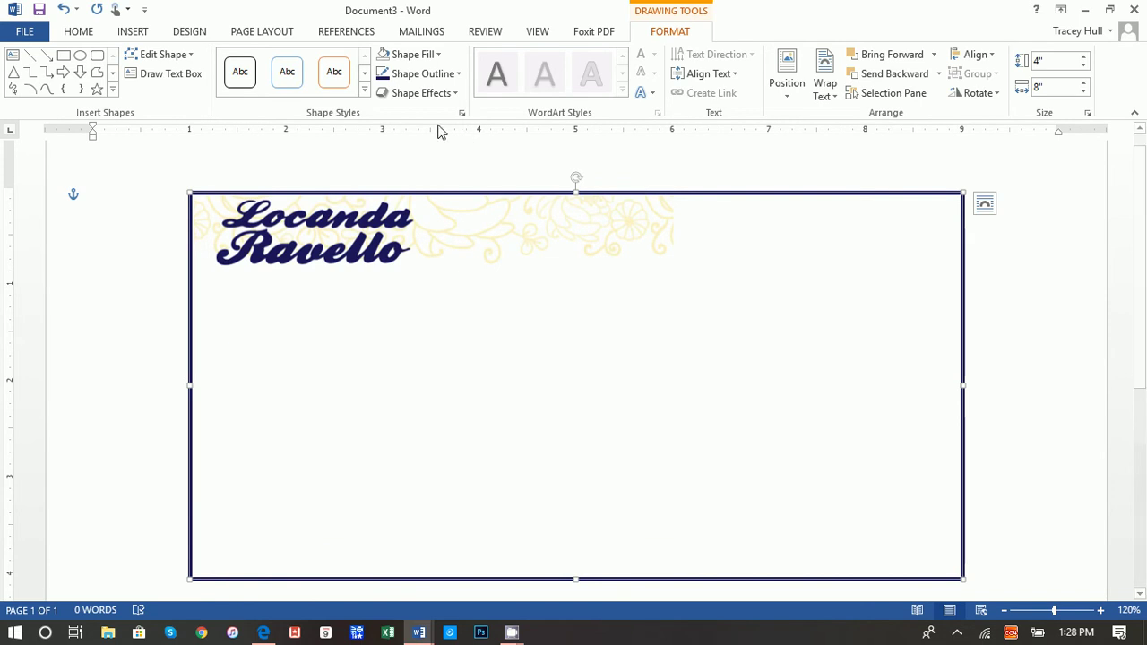
# - Resize the Locanda Ravello banner picture to a height of 1"
pyautogui.click(981, 387)
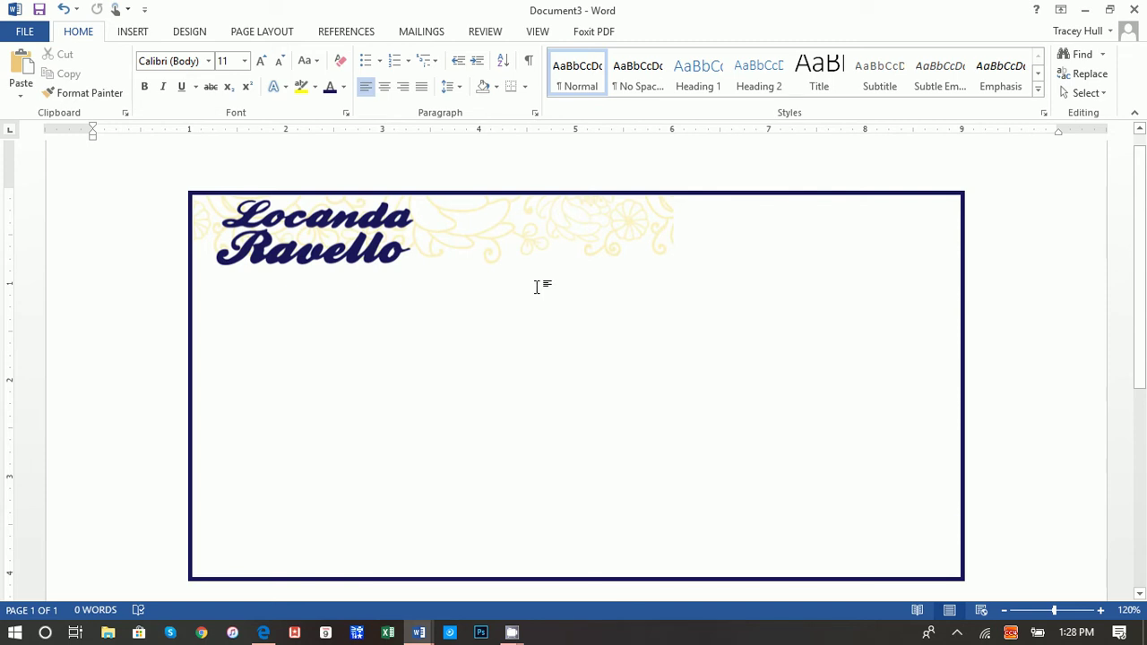
pyautogui.click(493, 241)
pyautogui.click(681, 31)
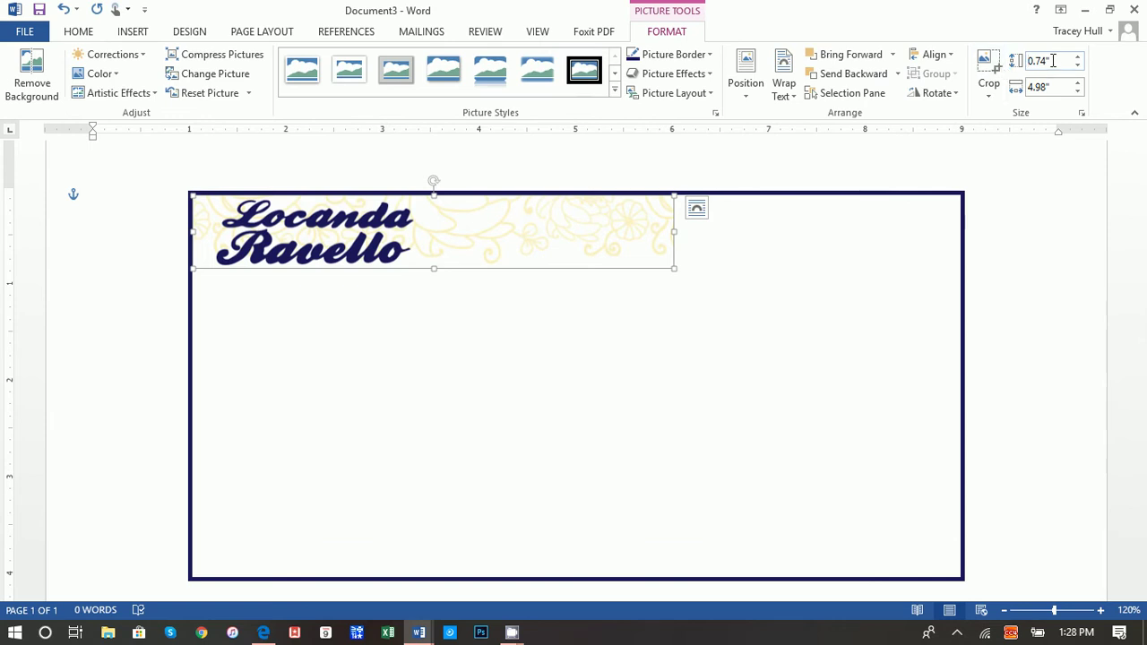
pyautogui.click(988, 60)
pyautogui.write('1')
pyautogui.press('Return')
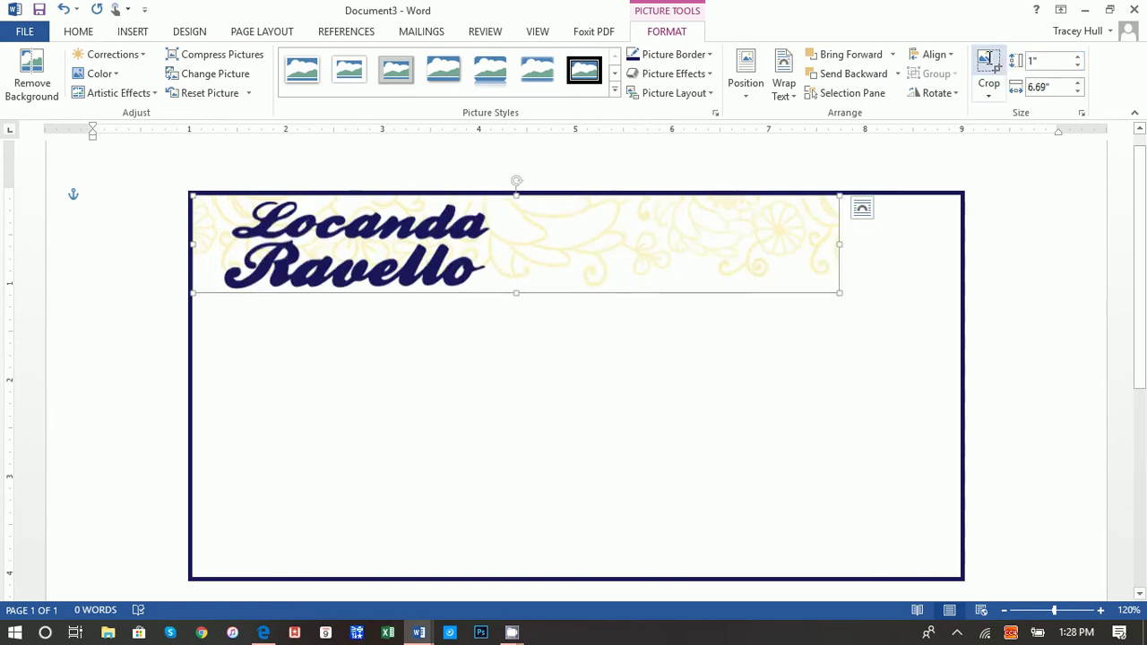
# - Try stretching the banner to the frame's right edge, then undo the widening
pyautogui.click(1091, 297)
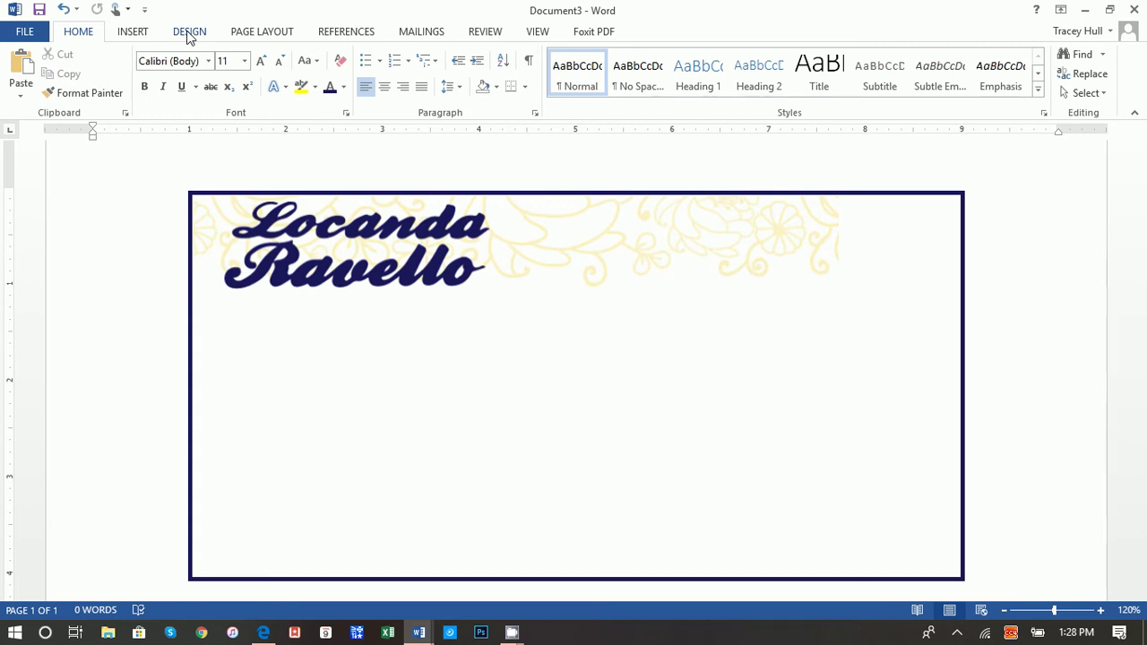
pyautogui.click(787, 244)
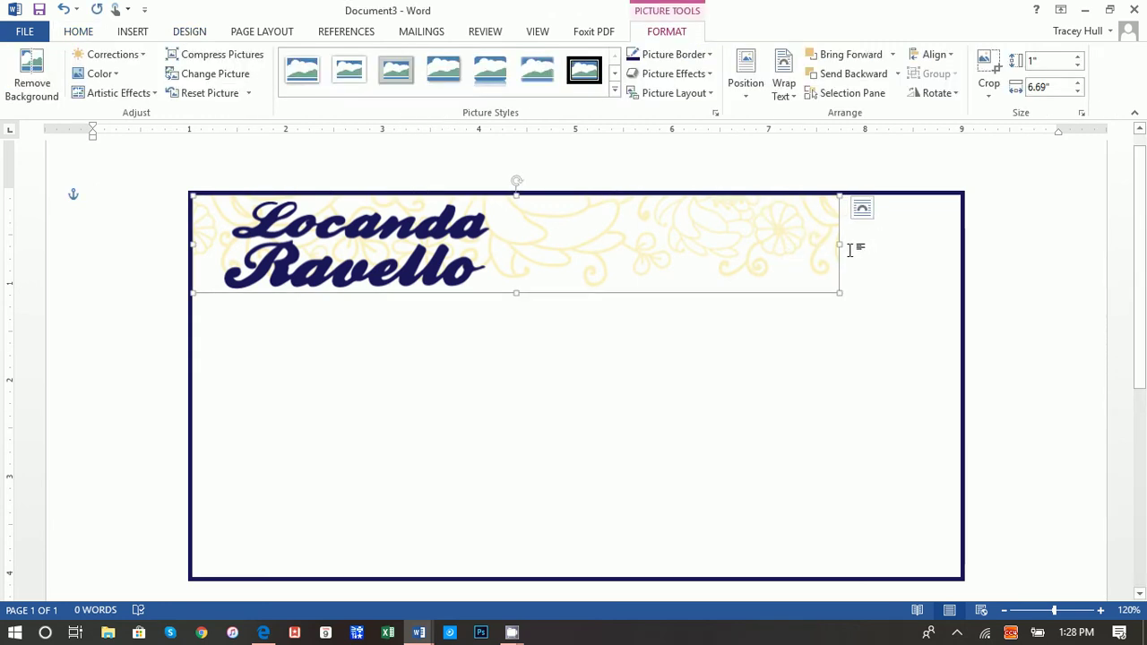
pyautogui.moveTo(841, 245); pyautogui.dragTo(963, 244)
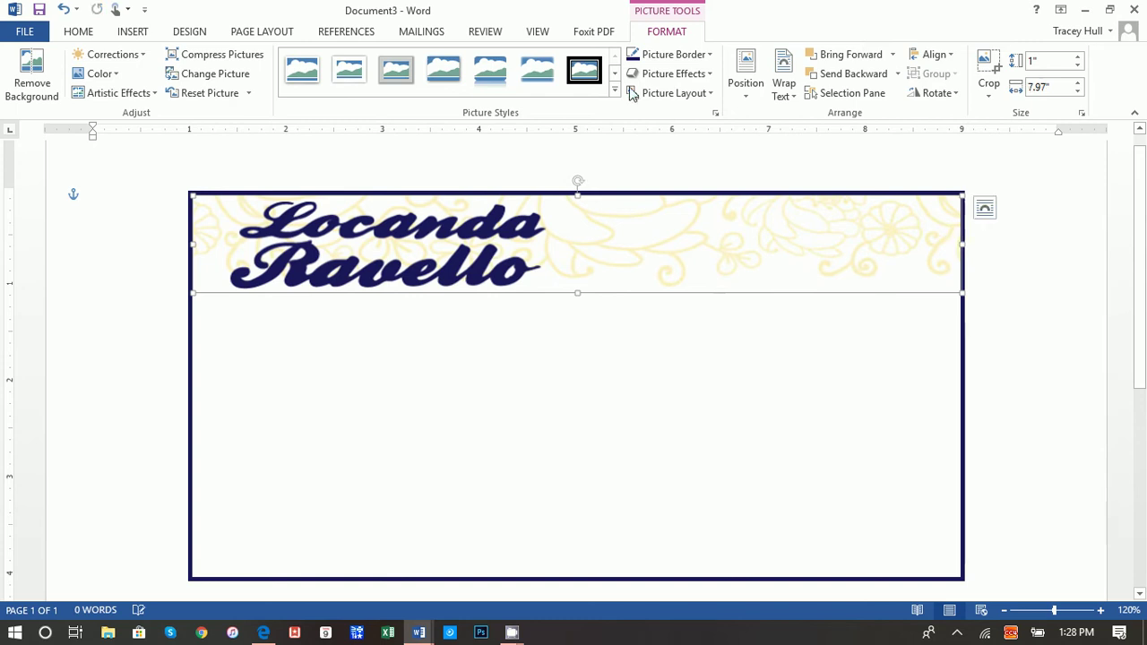
pyautogui.click(64, 9)
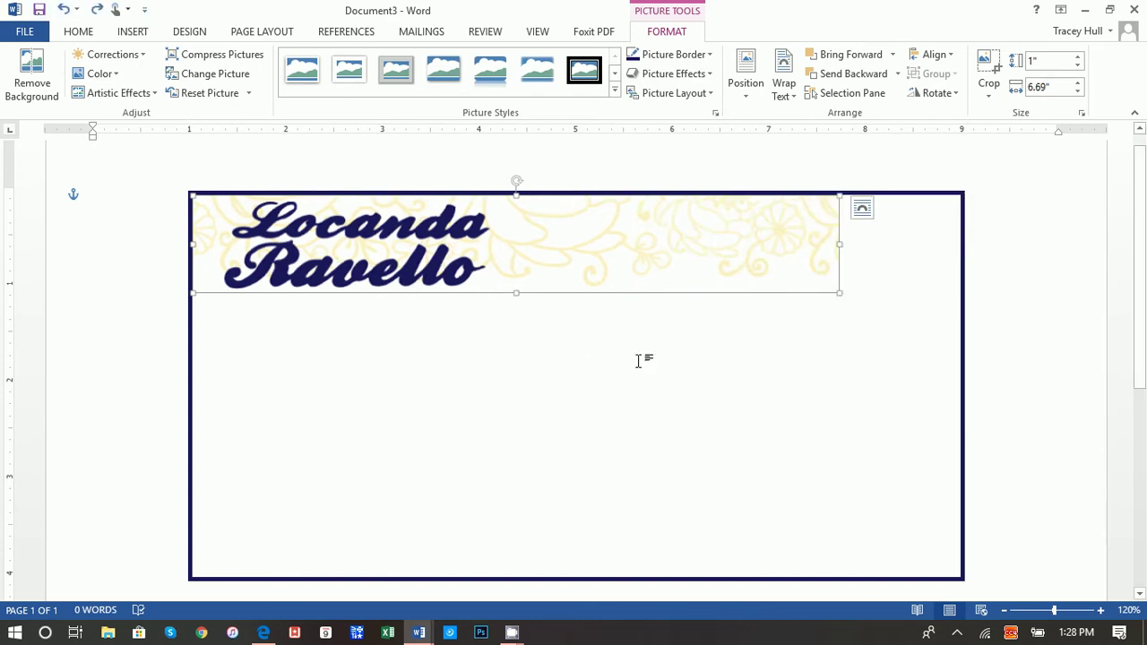
pyautogui.click(614, 317)
pyautogui.click(132, 31)
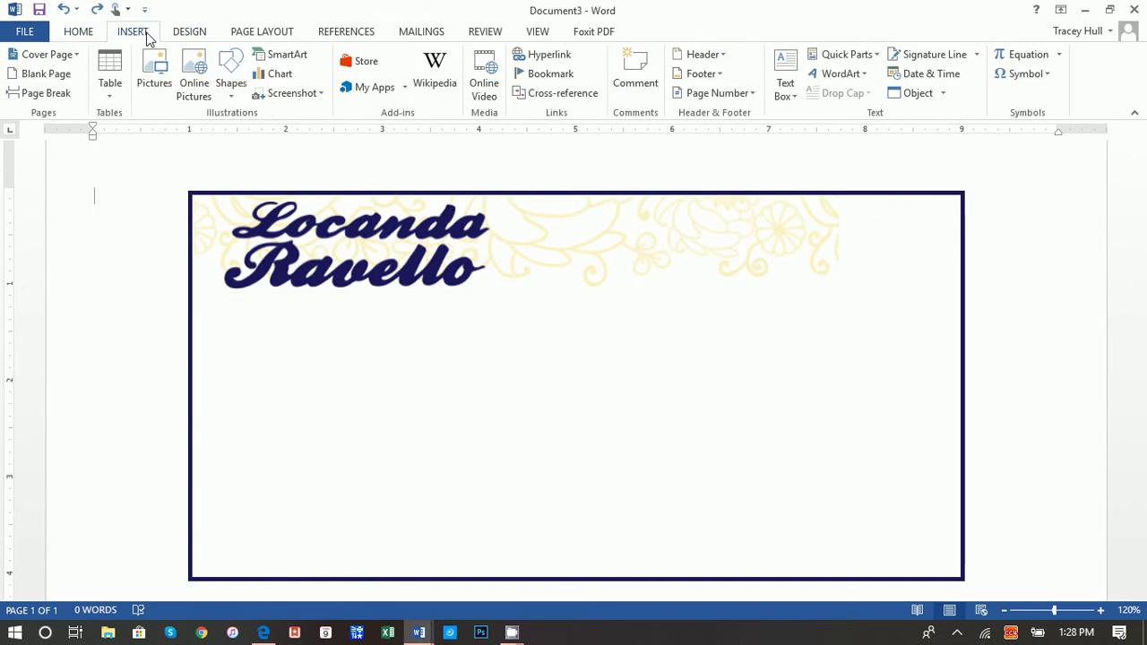
# - Draw a rectangle right of the Locanda Ravello logo along the frame's top edge
pyautogui.click(230, 79)
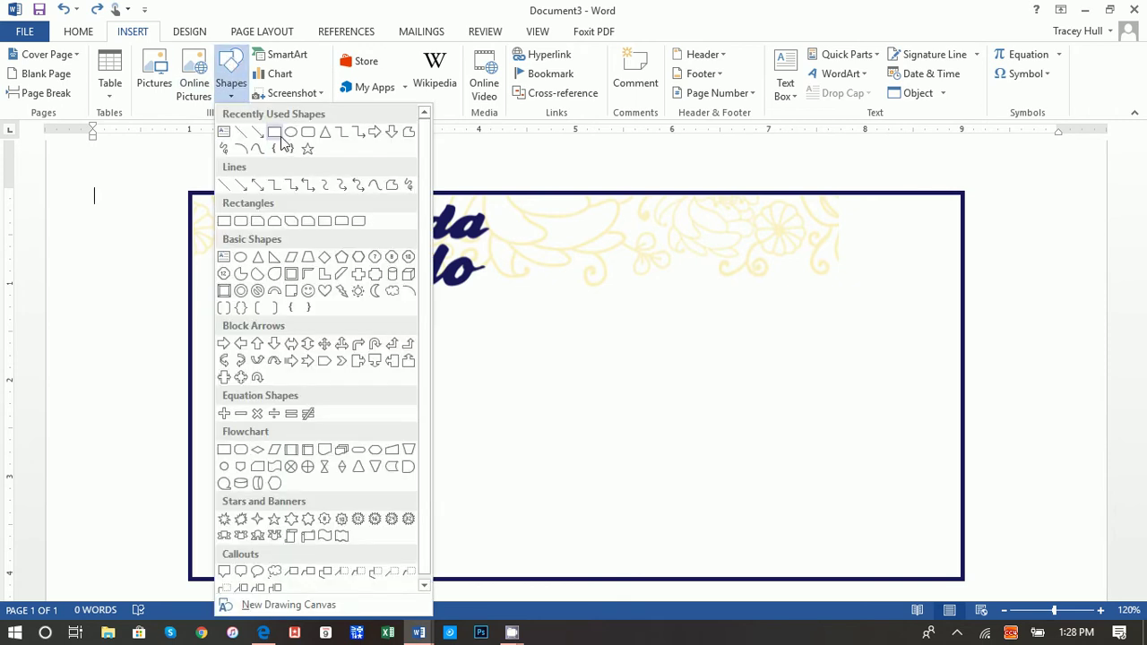
pyautogui.click(277, 134)
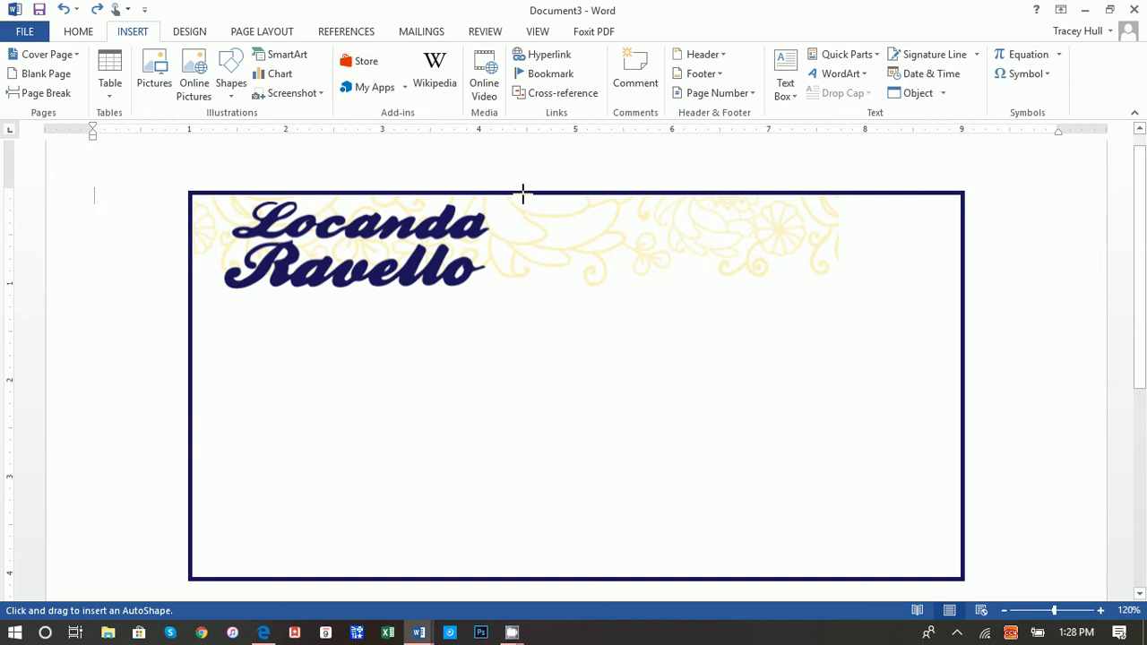
pyautogui.moveTo(522, 194); pyautogui.dragTo(961, 285)
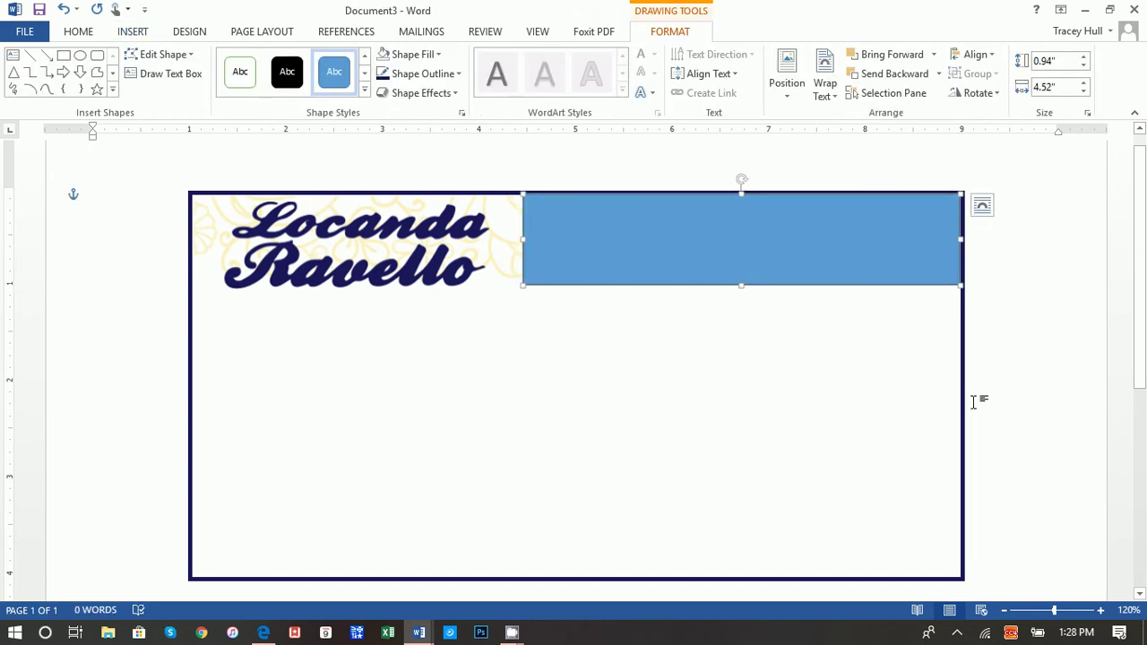
# - Fill the rectangle with white and remove its outline
pyautogui.click(405, 56)
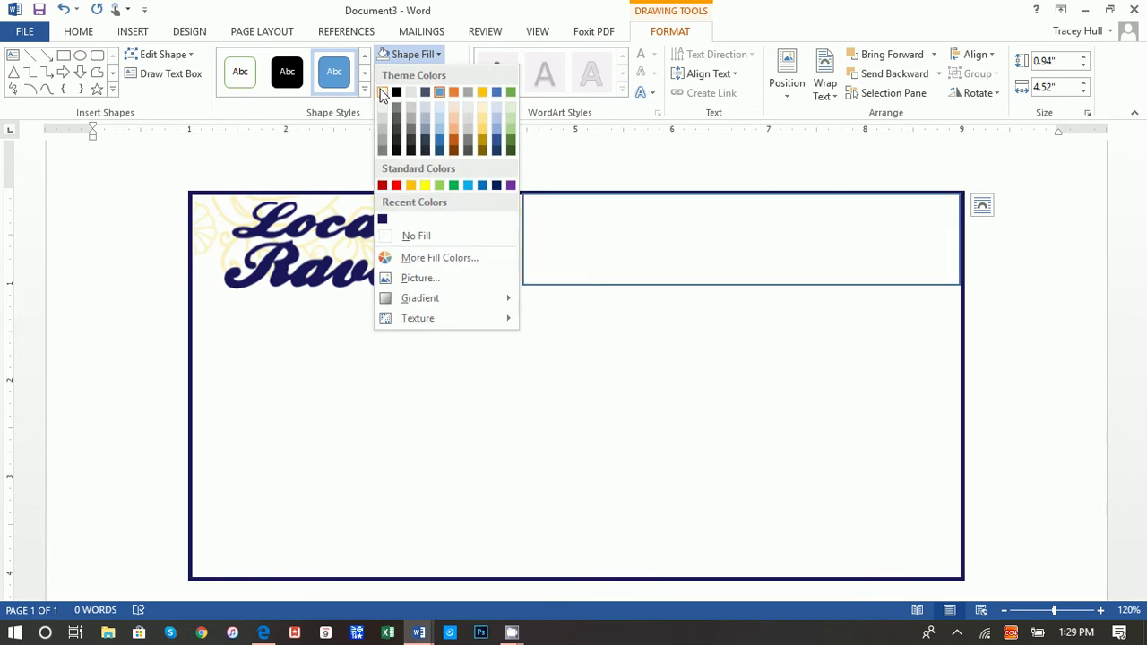
pyautogui.click(381, 93)
pyautogui.click(399, 73)
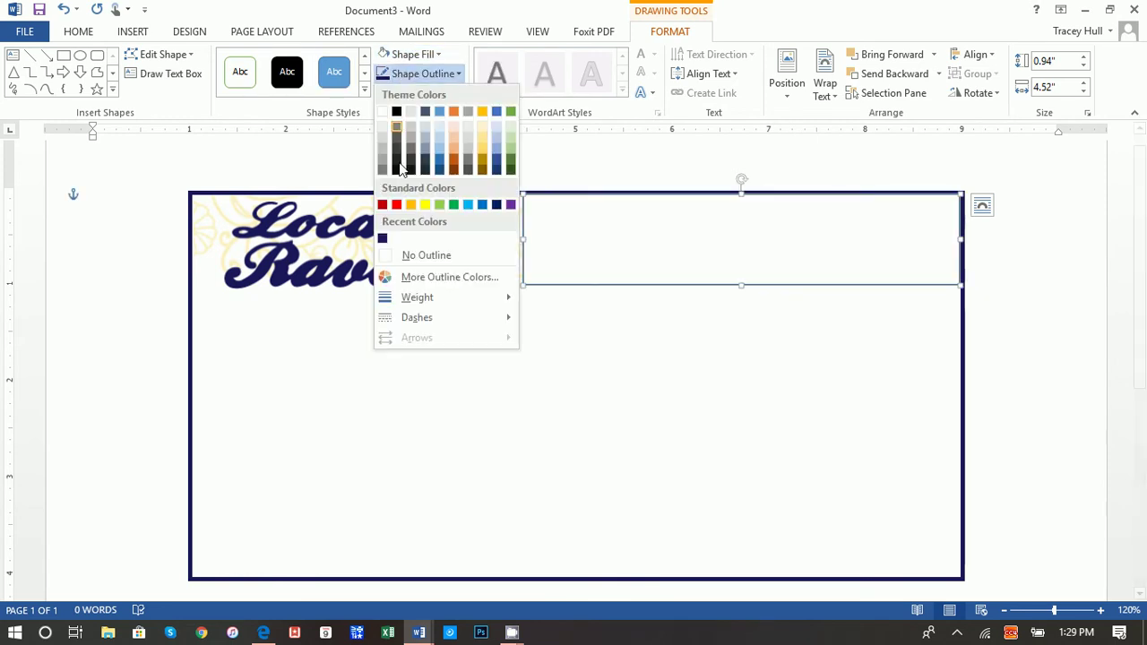
pyautogui.click(394, 254)
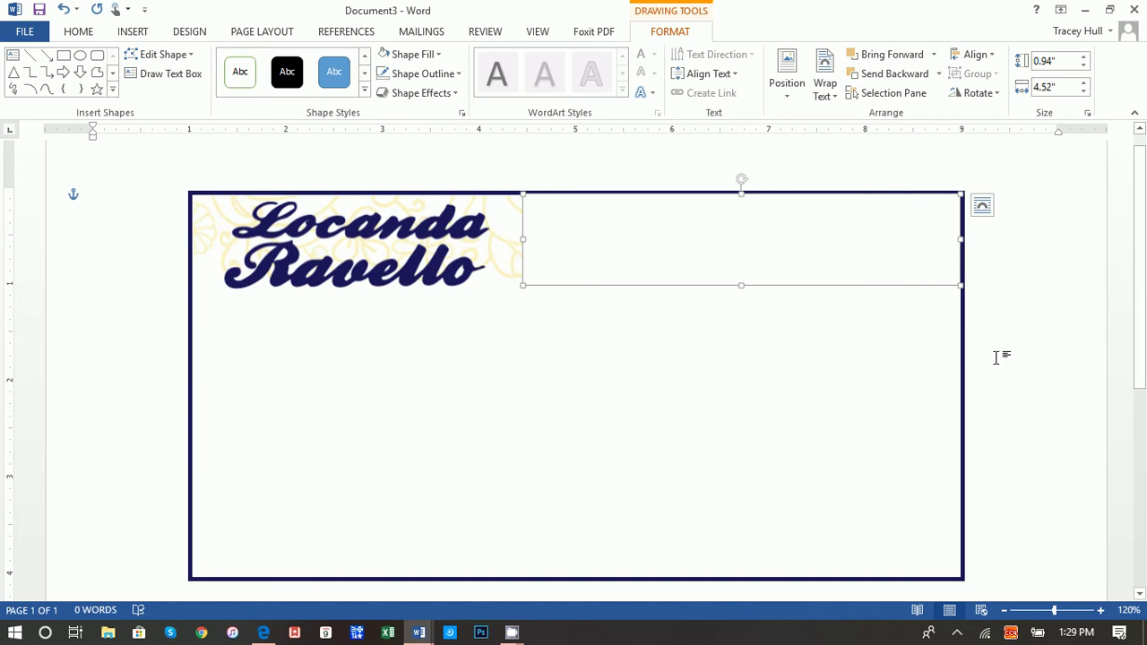
pyautogui.click(1027, 350)
# - Reselect the now-invisible rectangle beside the logo and open its Shape Fill gradient choices
pyautogui.click(569, 265)
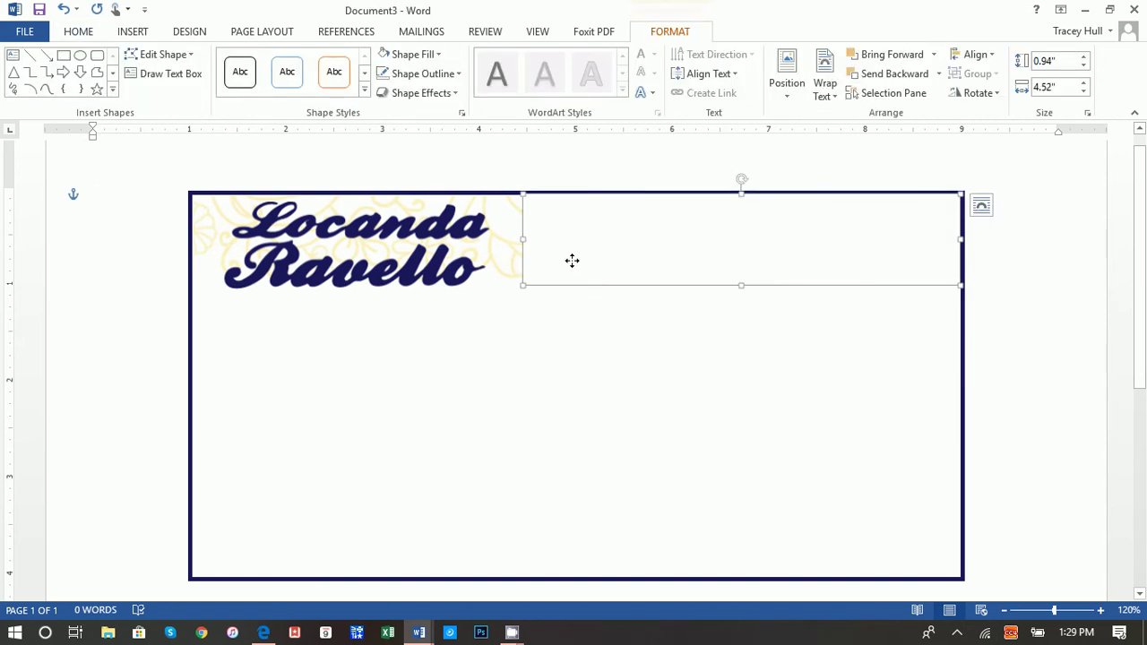
pyautogui.click(987, 314)
pyautogui.click(613, 281)
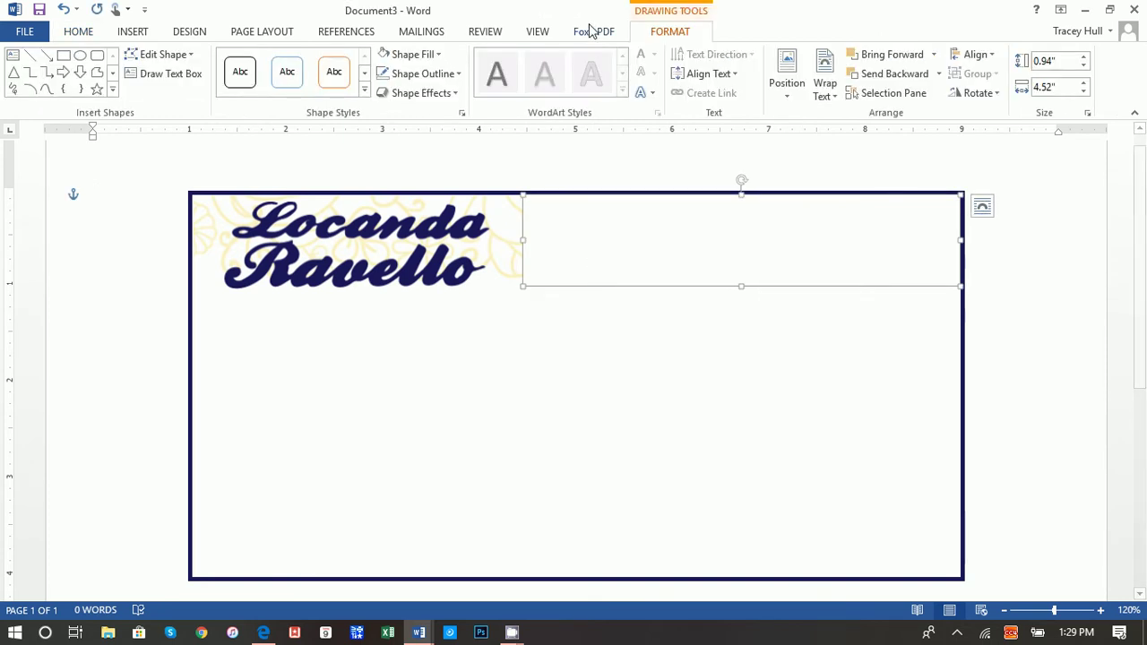
pyautogui.click(435, 53)
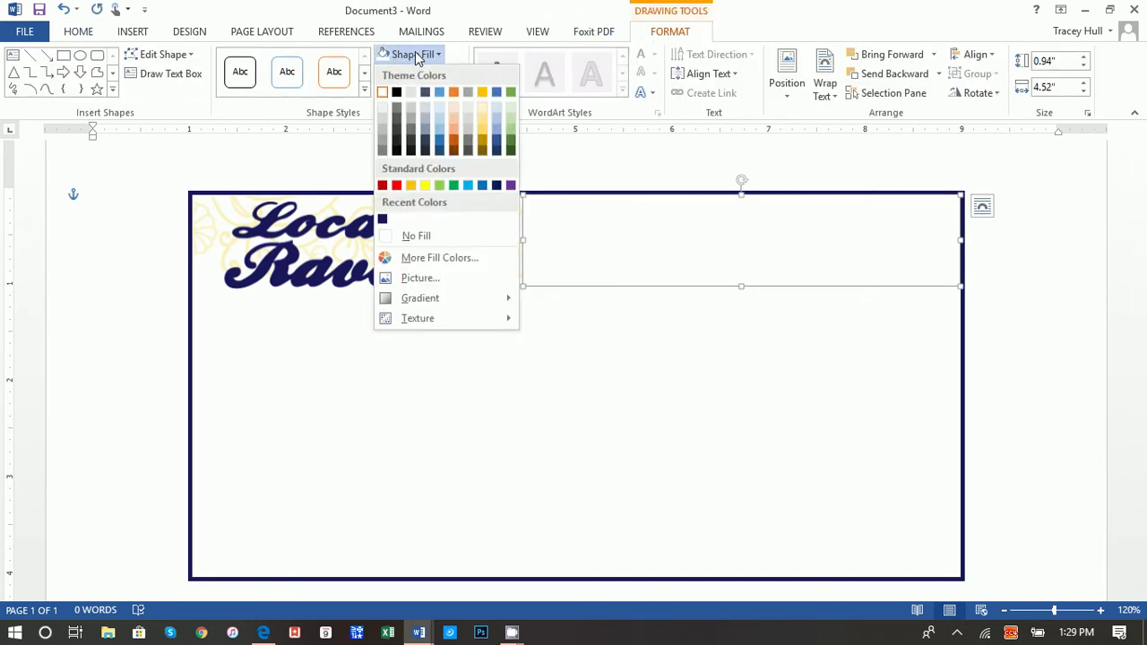
pyautogui.moveTo(430, 299)
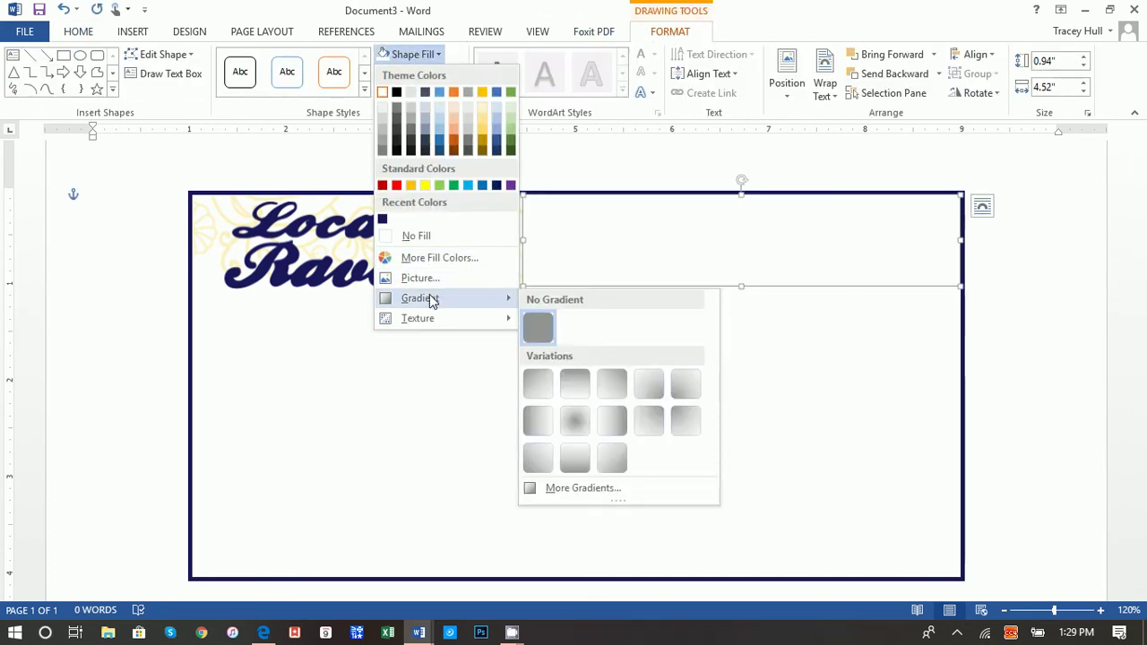
# - Switch the rectangle to a gradient fill in the Format Shape pane
pyautogui.click(581, 489)
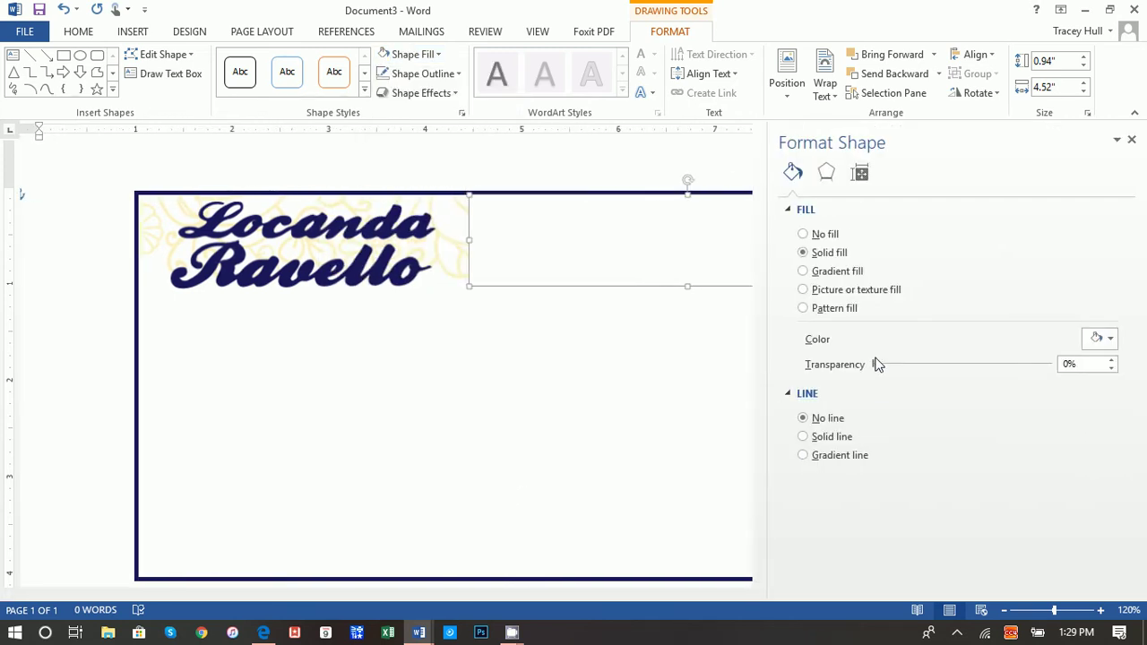
pyautogui.click(833, 274)
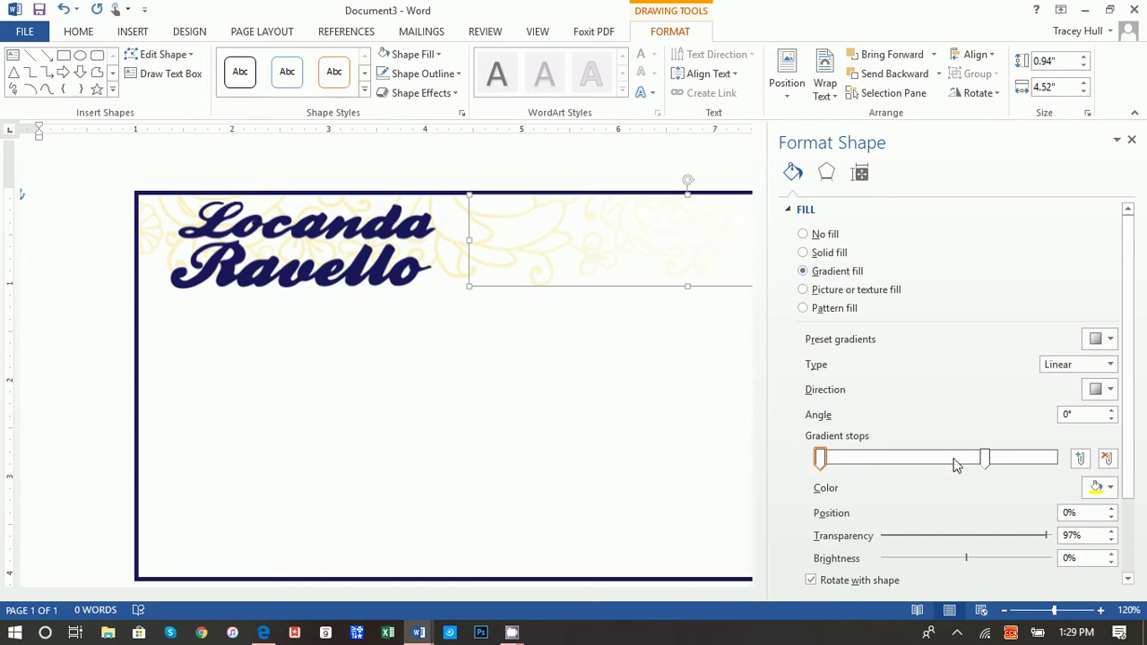
pyautogui.moveTo(448, 594); pyautogui.dragTo(635, 576)
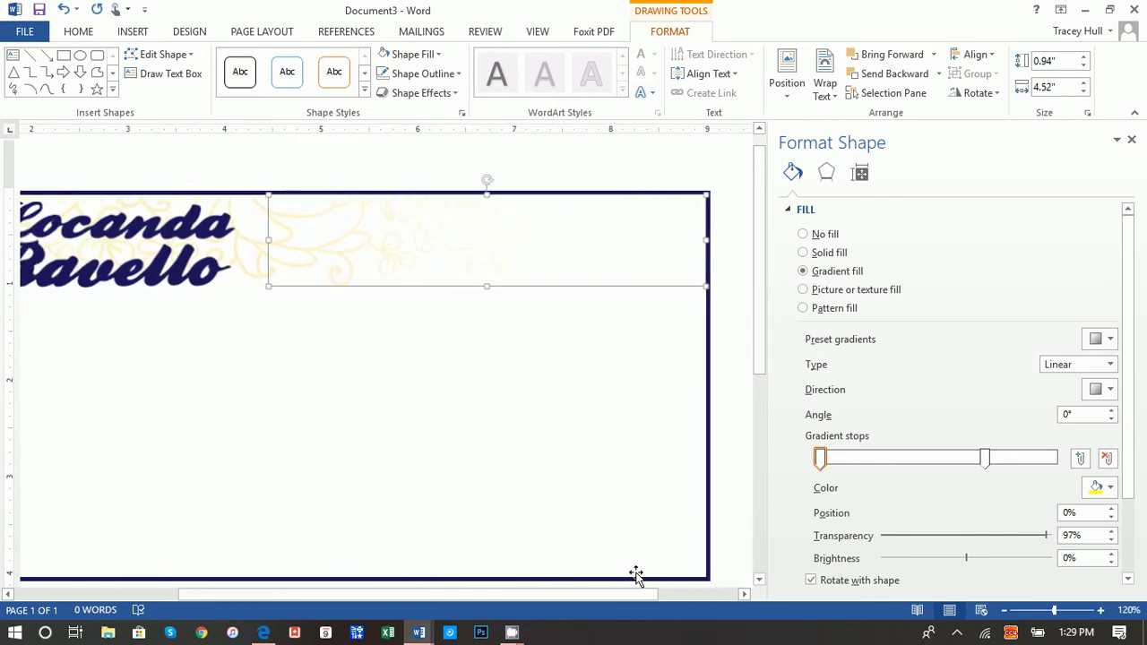
# - Add and remove trial gradient stops until only the 0% and 70% stops remain
pyautogui.click(1050, 459)
pyautogui.click(1100, 488)
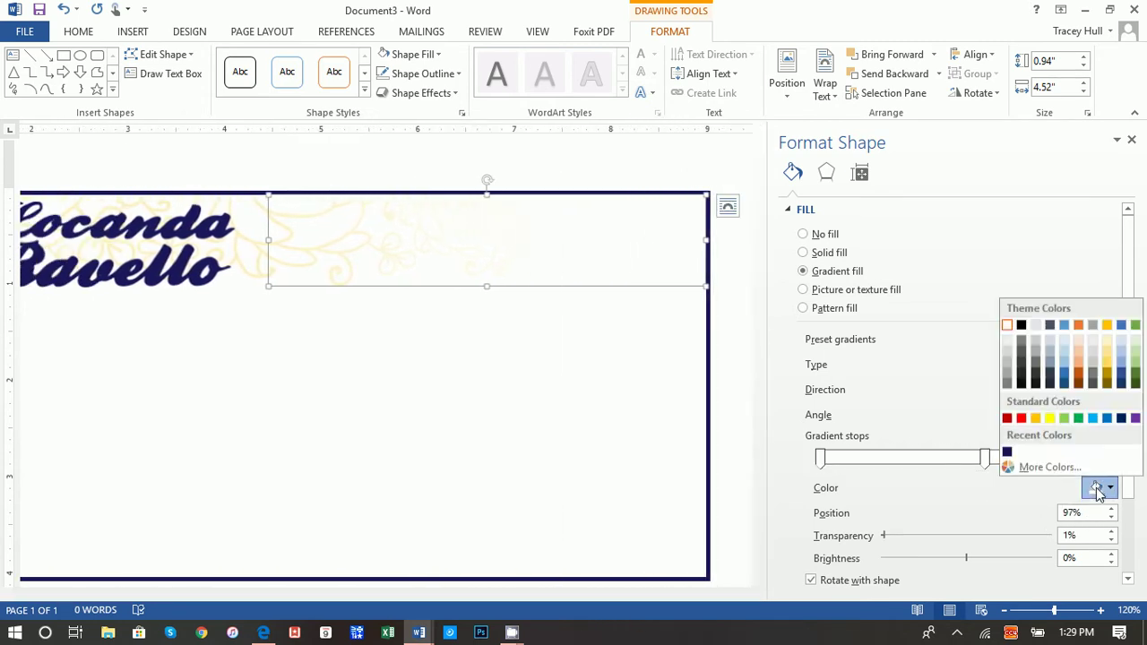
pyautogui.click(1139, 330)
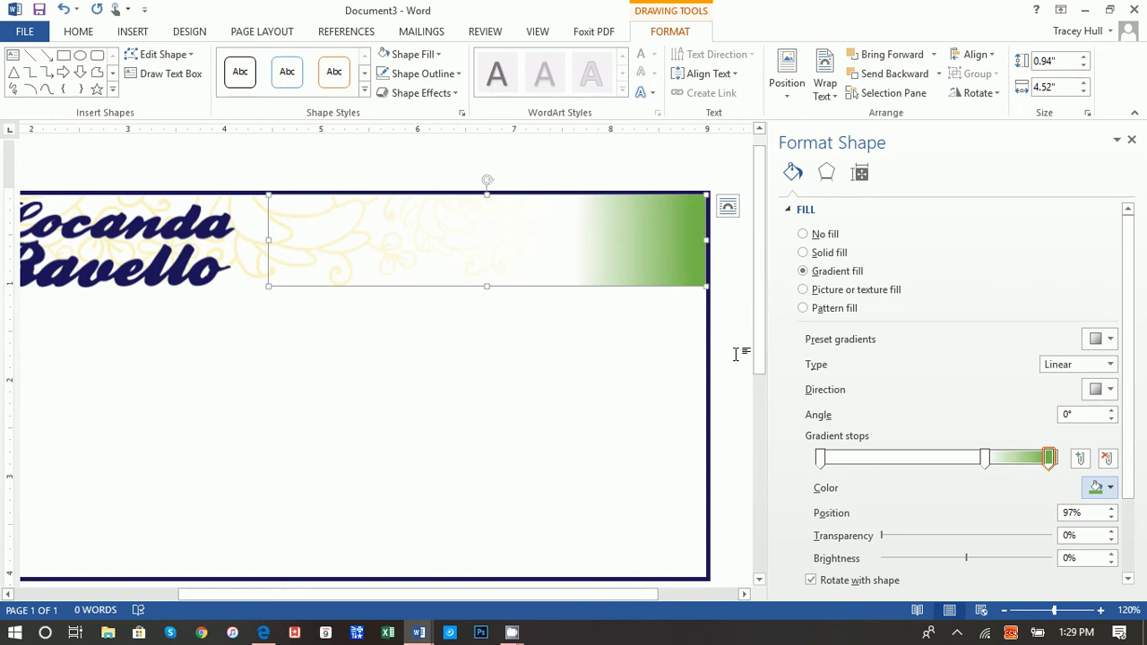
pyautogui.click(1050, 459)
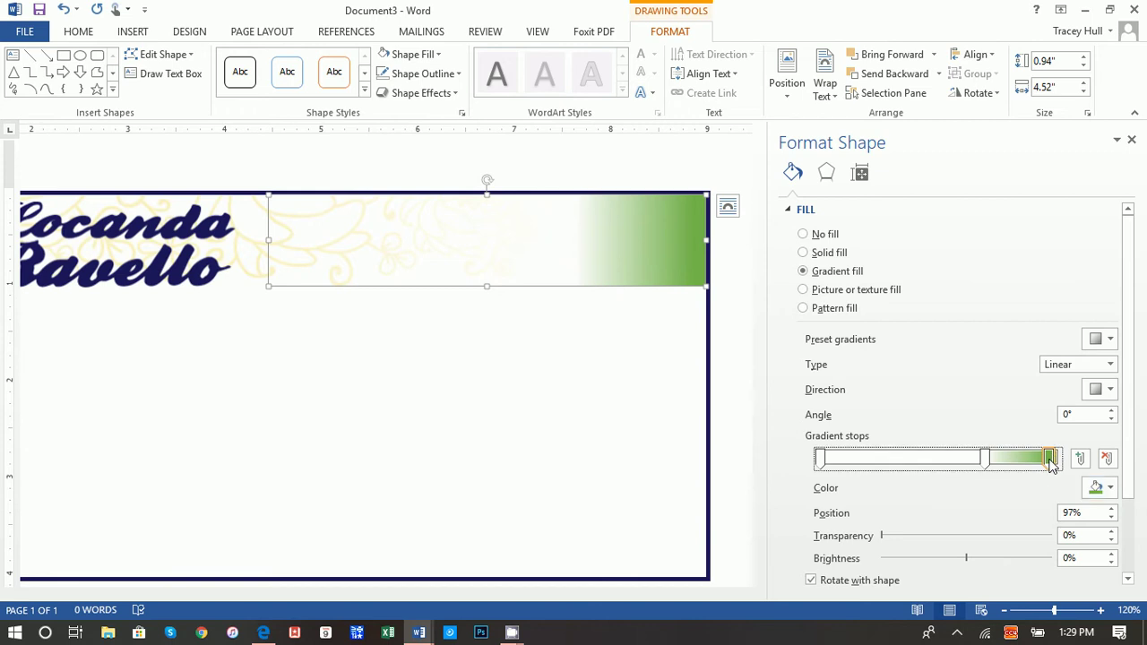
pyautogui.click(1107, 460)
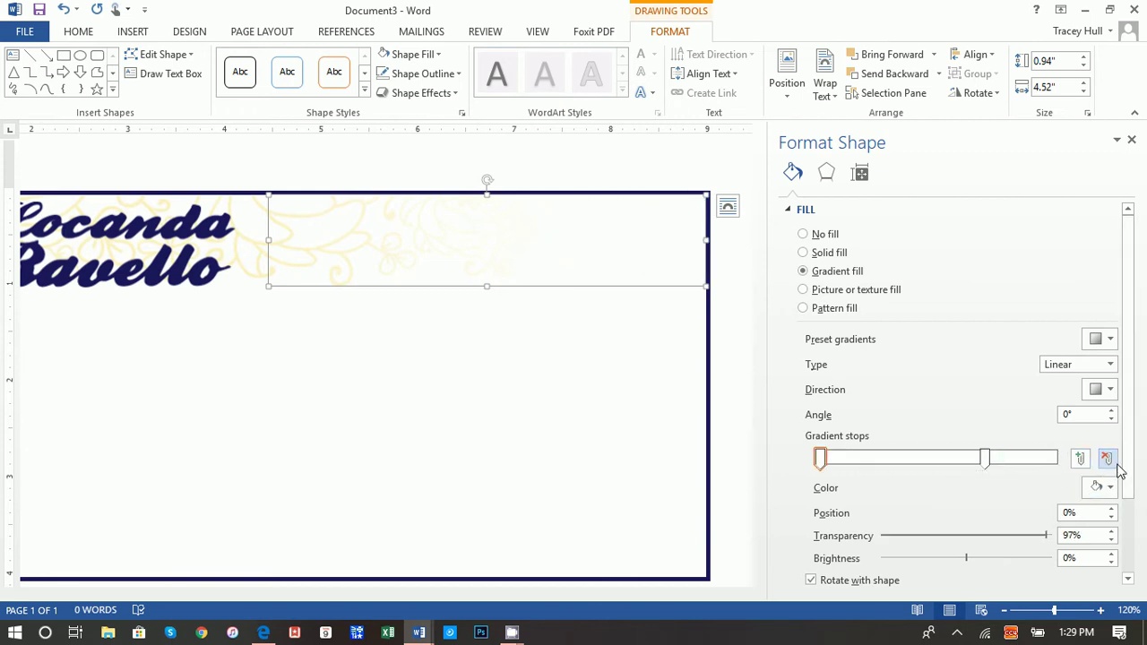
pyautogui.click(983, 460)
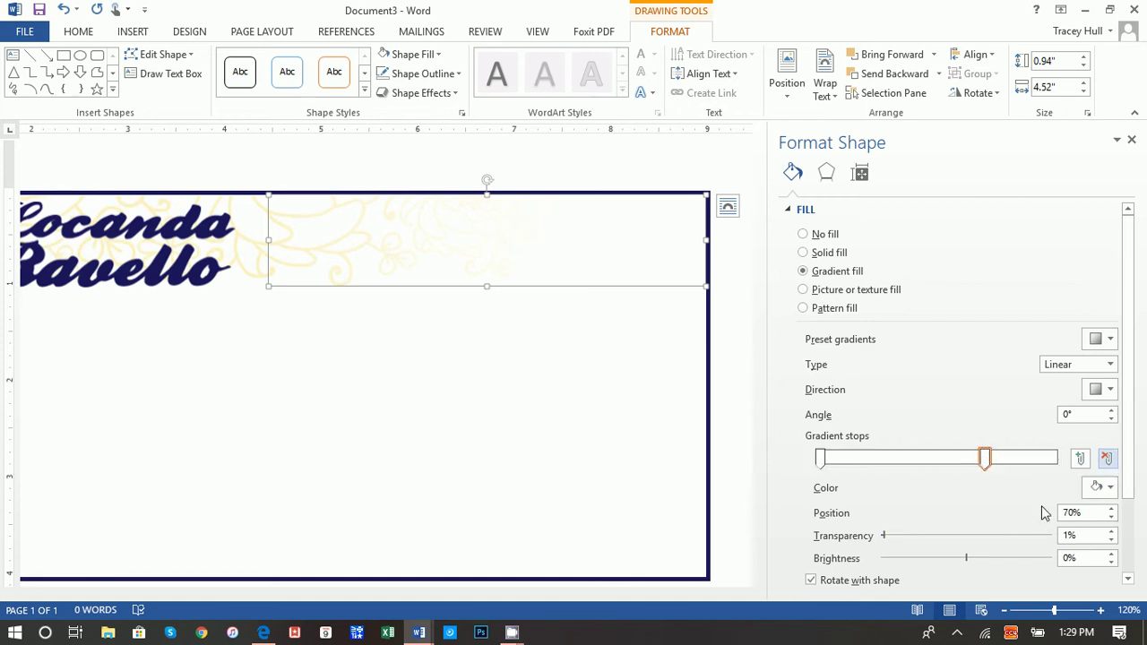
pyautogui.click(1080, 459)
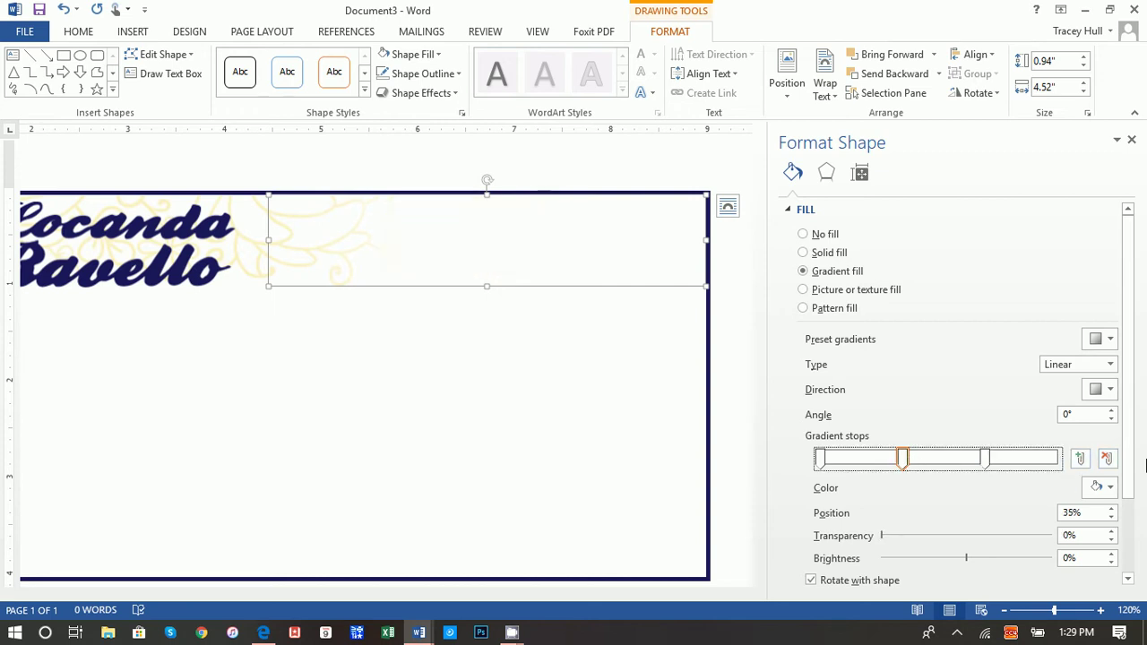
pyautogui.click(1105, 460)
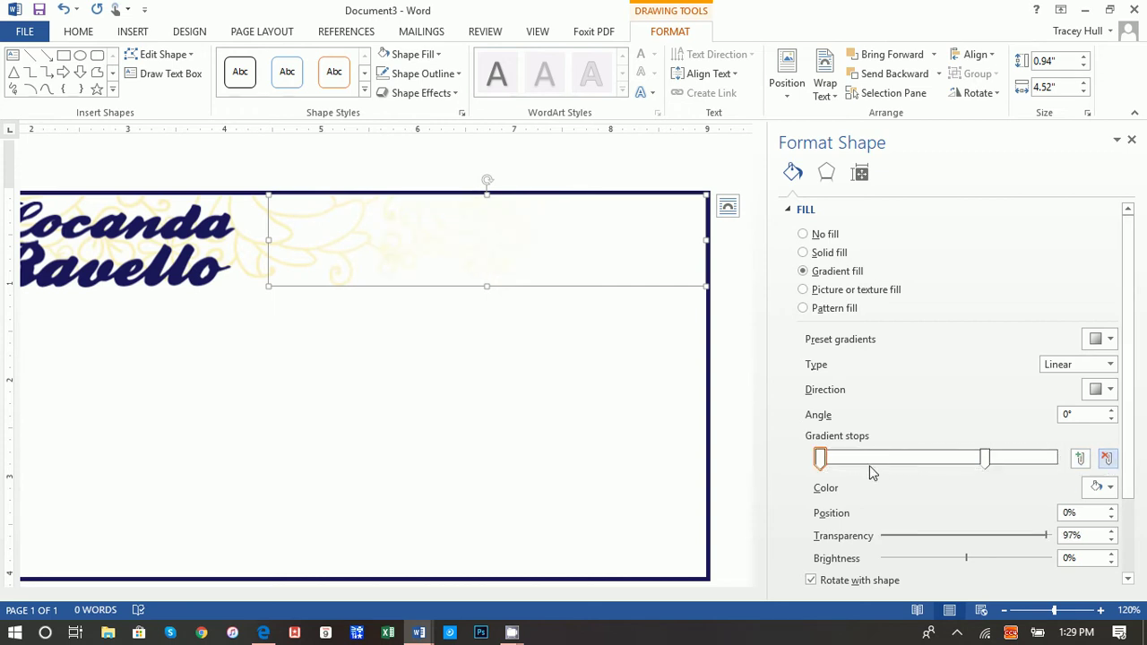
# - Make the 70% gradient stop white
pyautogui.click(819, 461)
pyautogui.click(985, 458)
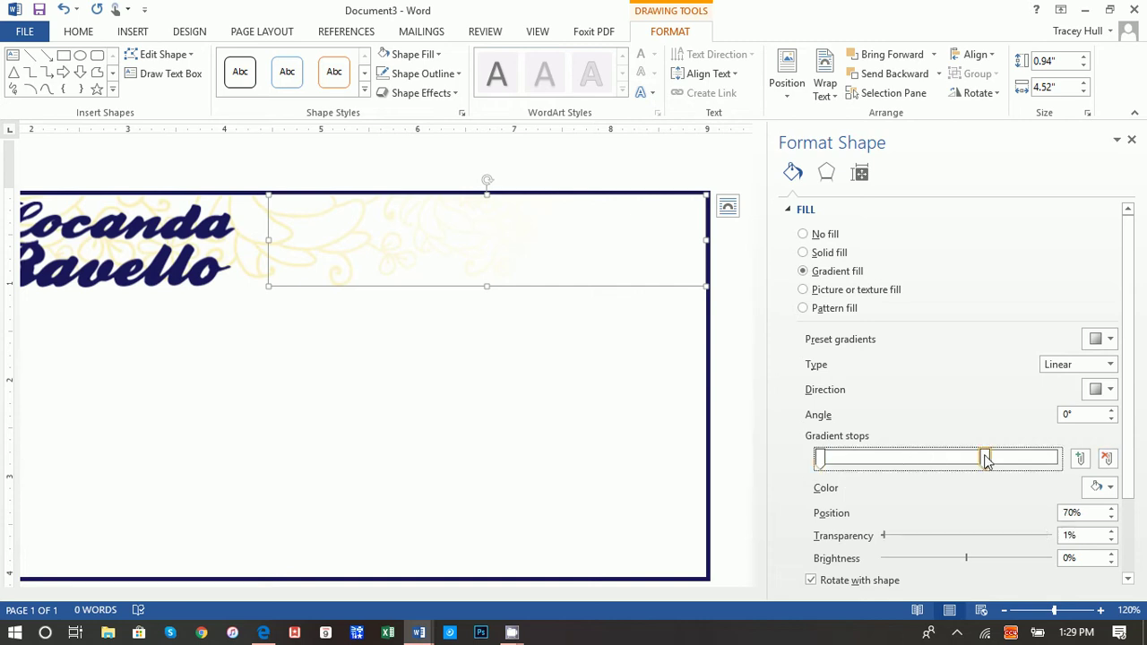
pyautogui.click(1102, 485)
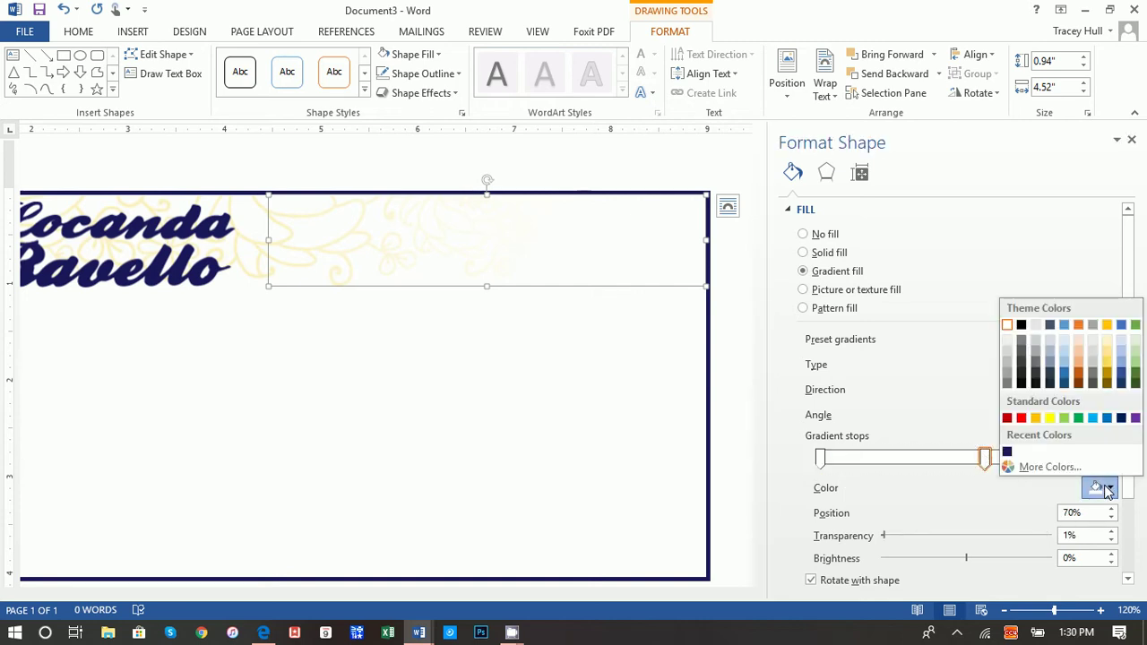
pyautogui.click(1007, 326)
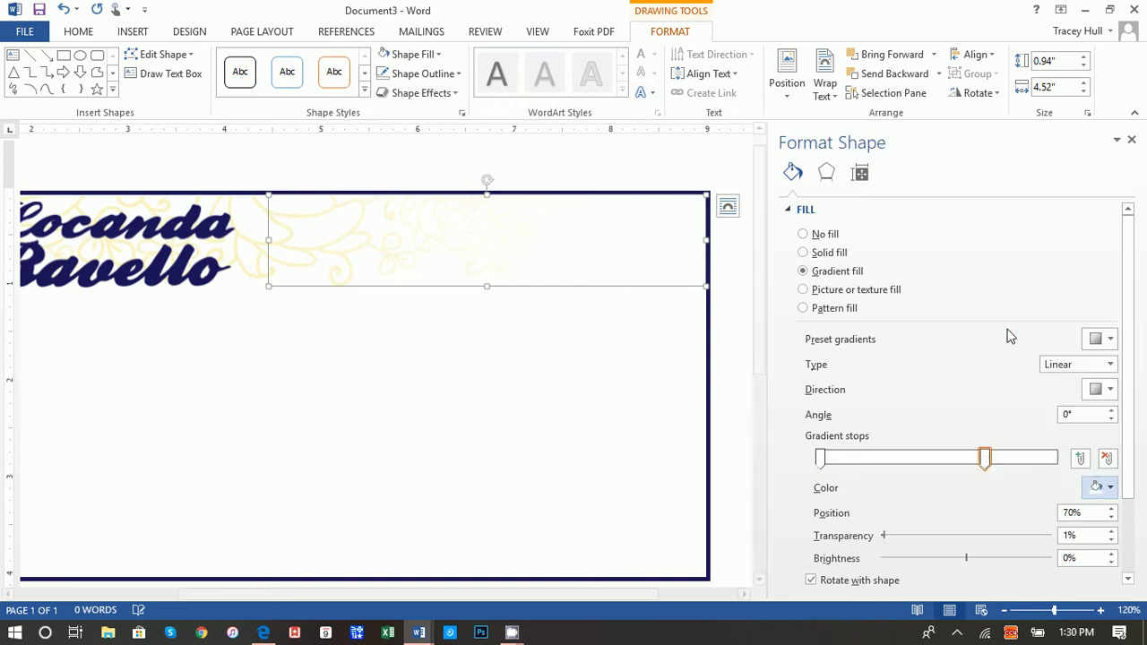
# - Lower the left gradient stop's transparency to 89% and check the resulting fade
pyautogui.click(819, 461)
pyautogui.click(1097, 487)
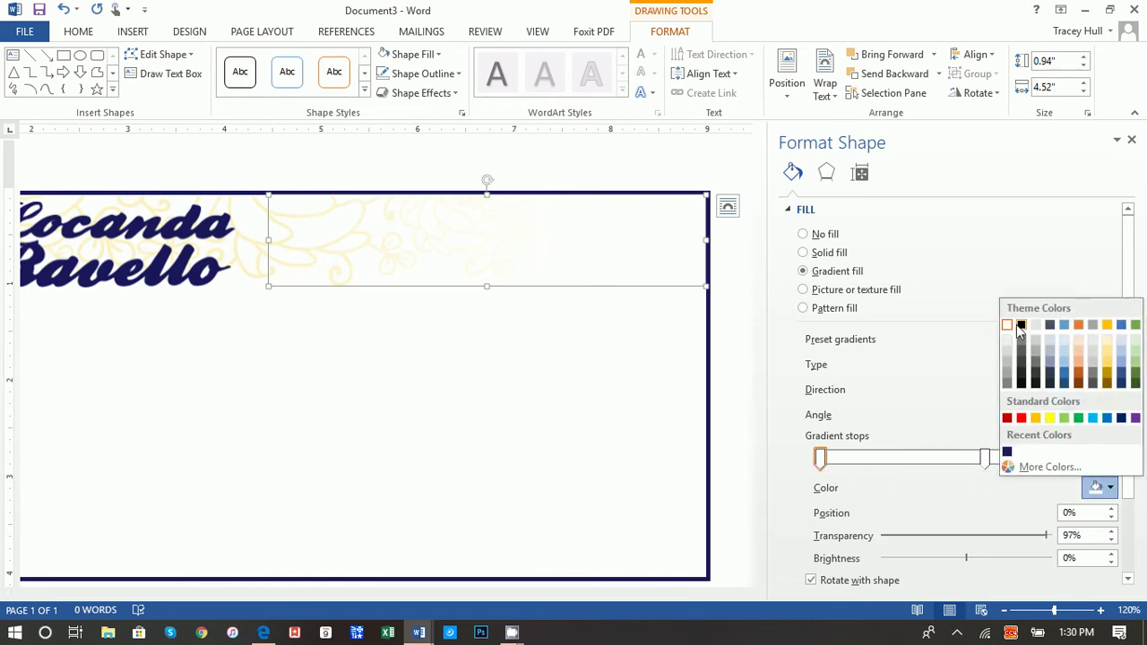
pyautogui.click(950, 509)
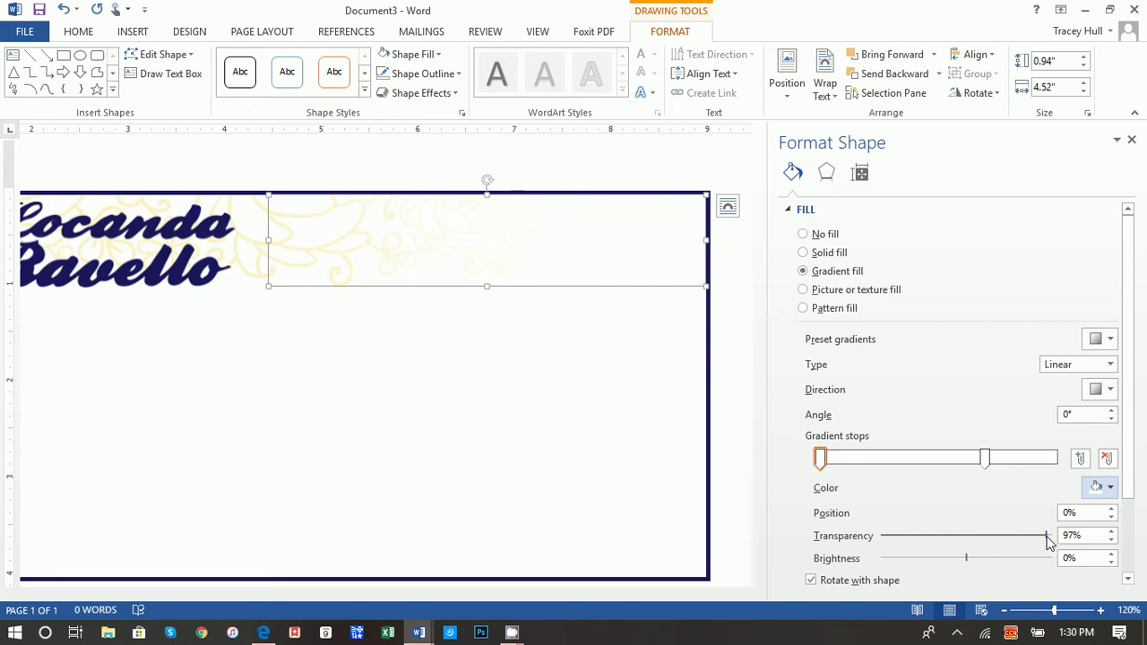
pyautogui.moveTo(1047, 540)
pyautogui.mouseDown()
pyautogui.moveTo(880, 540)
pyautogui.moveTo(1073, 536)
pyautogui.moveTo(1031, 540)
pyautogui.mouseUp()
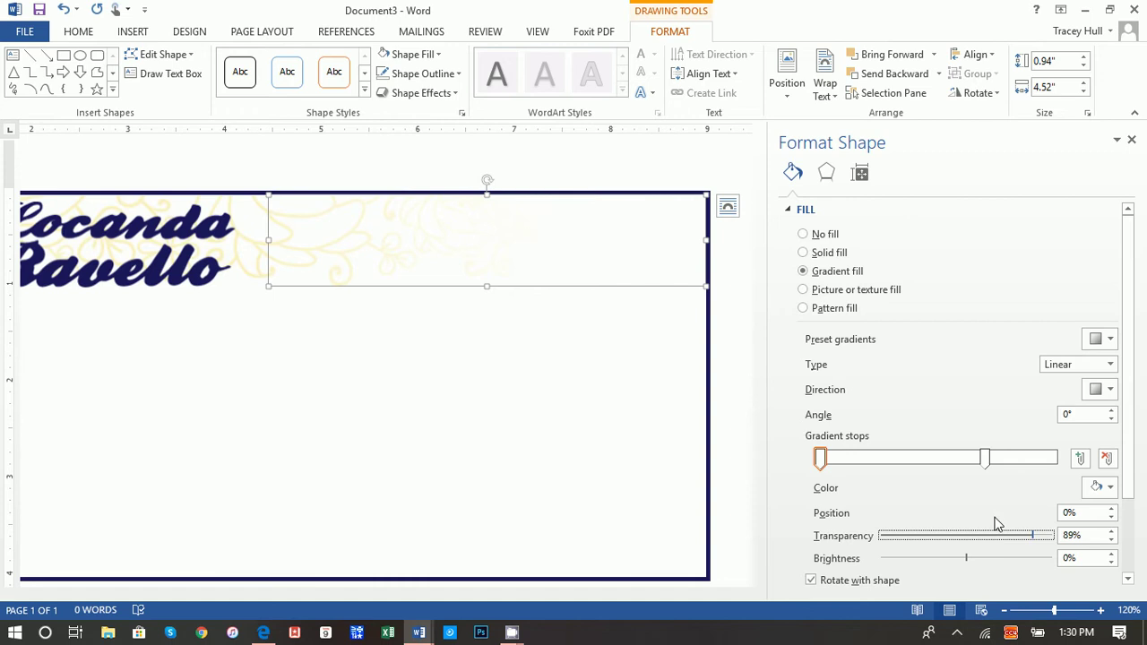
pyautogui.click(985, 459)
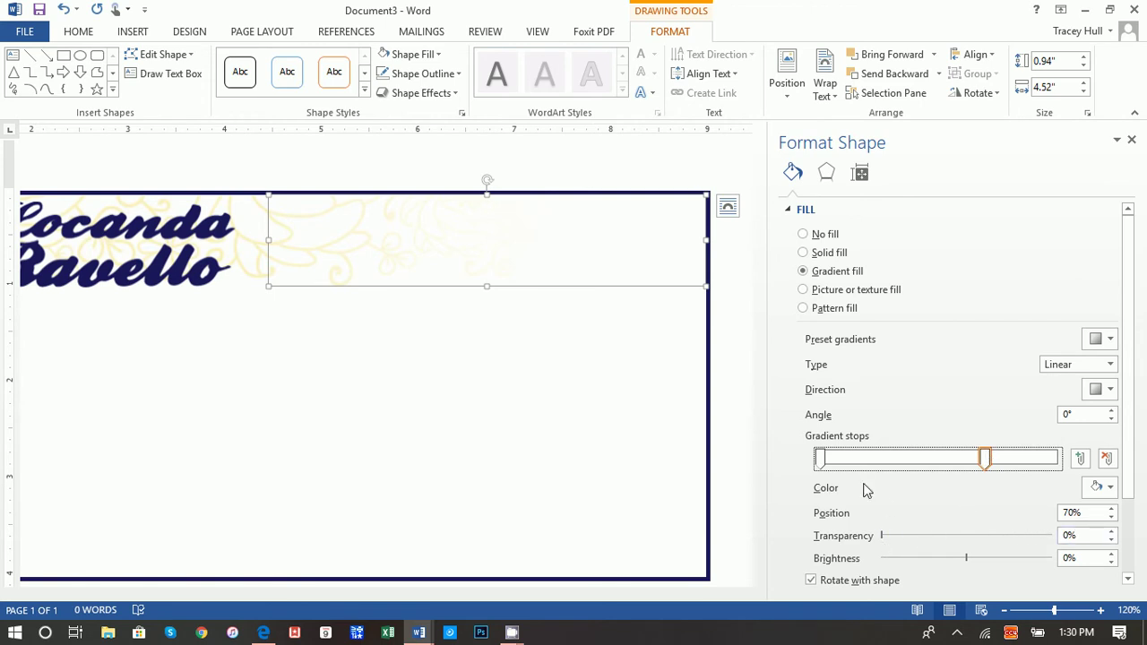
pyautogui.click(821, 458)
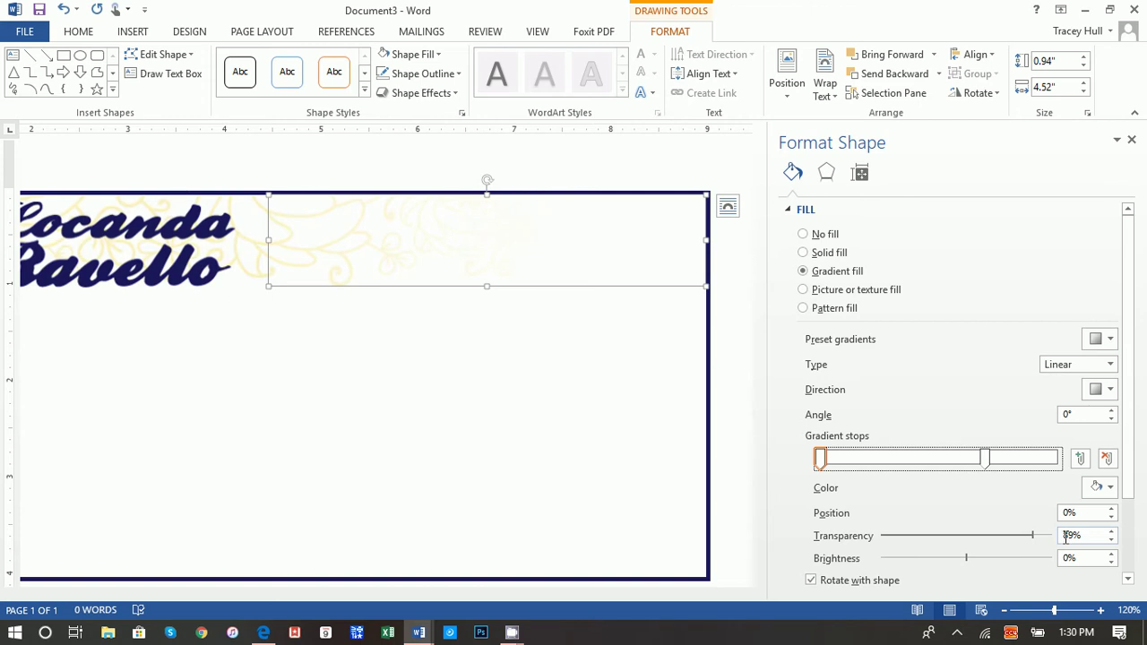
pyautogui.click(985, 459)
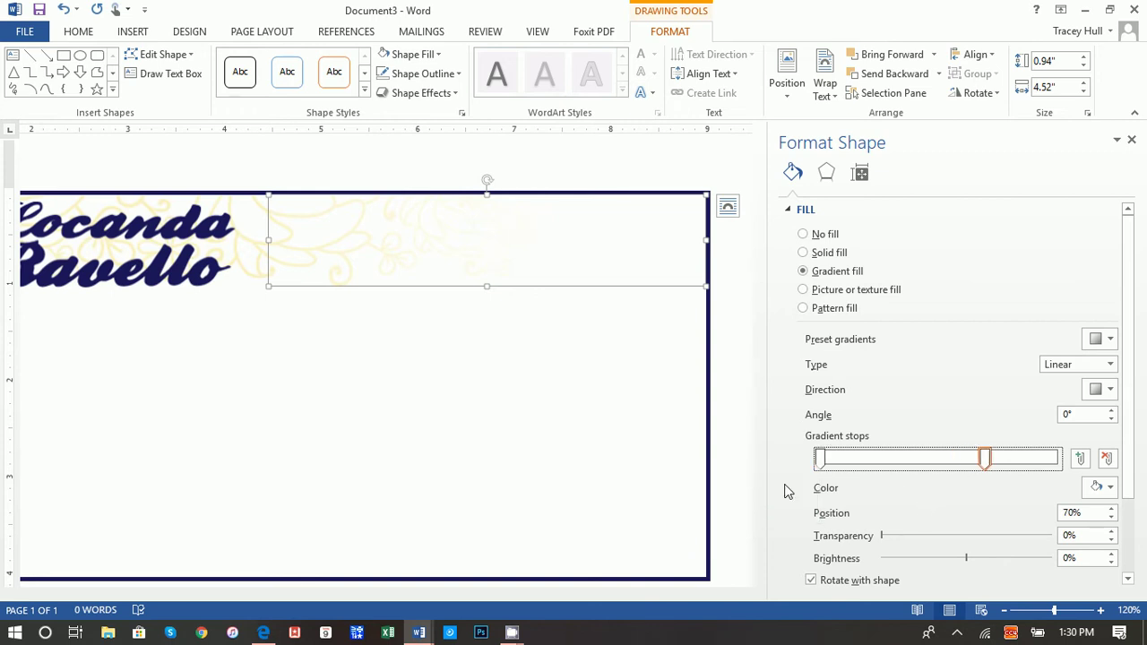
pyautogui.click(750, 484)
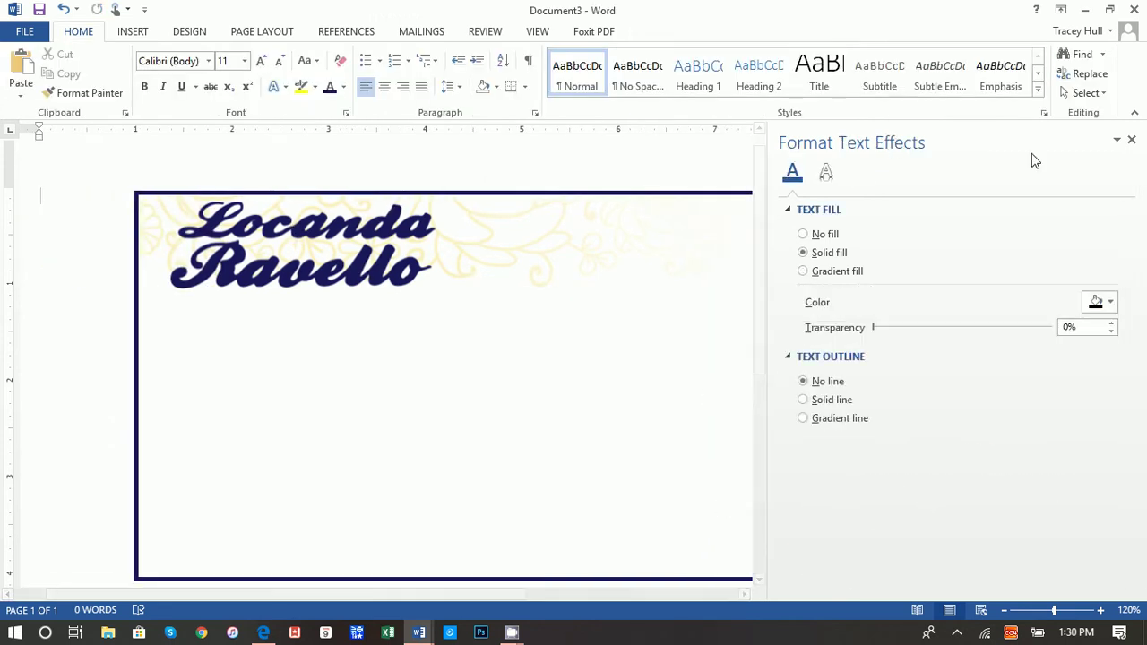
# - Zoom to 100% and draw a horizontal line across the frame just below the logo banner
pyautogui.click(1131, 140)
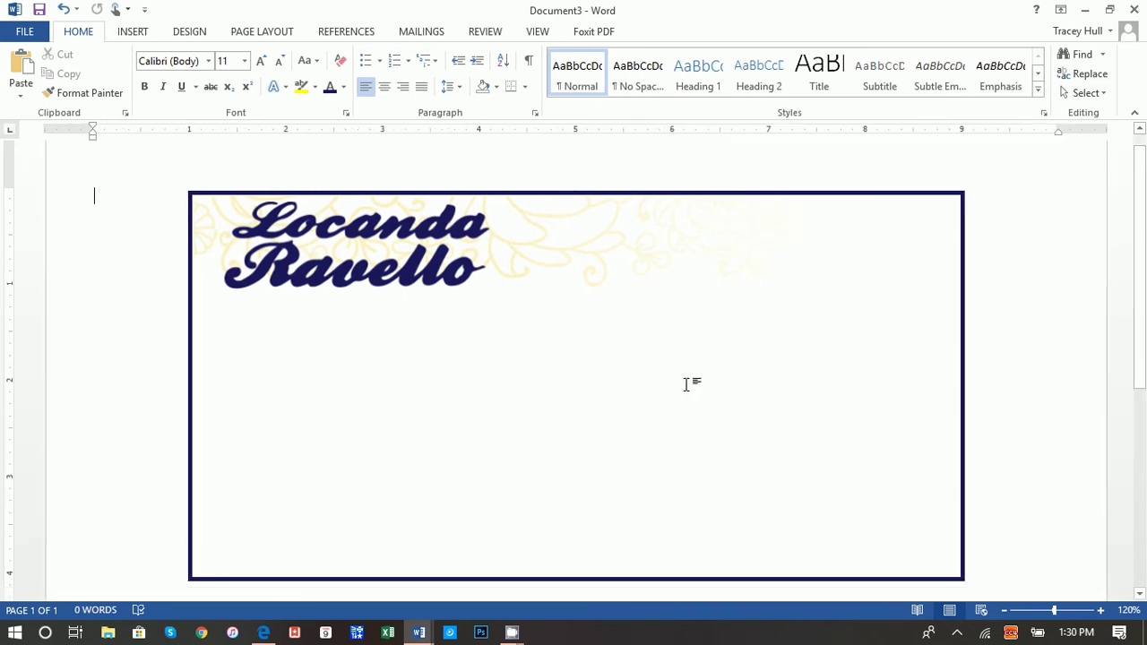
pyautogui.click(1004, 611)
pyautogui.click(1004, 610)
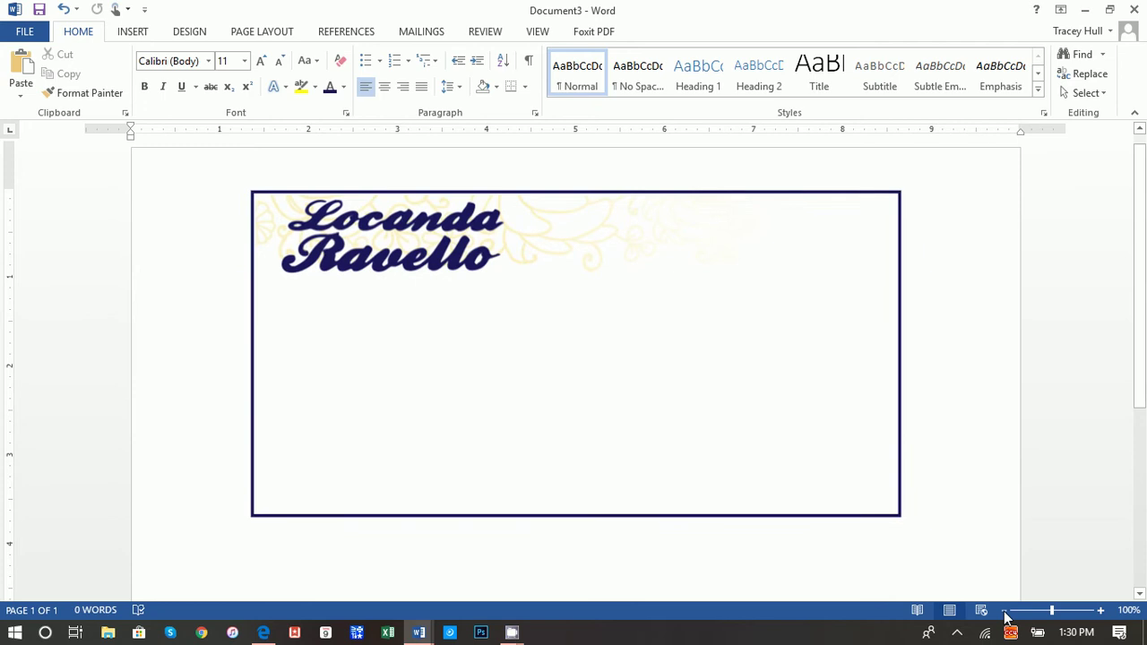
pyautogui.click(125, 33)
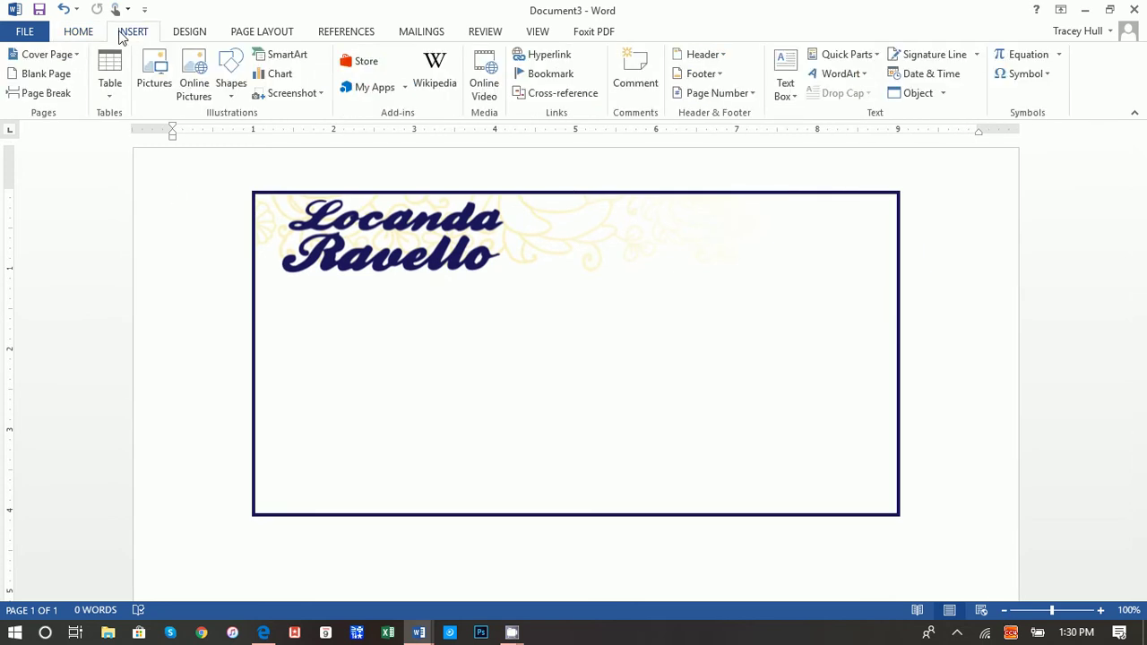
pyautogui.click(231, 71)
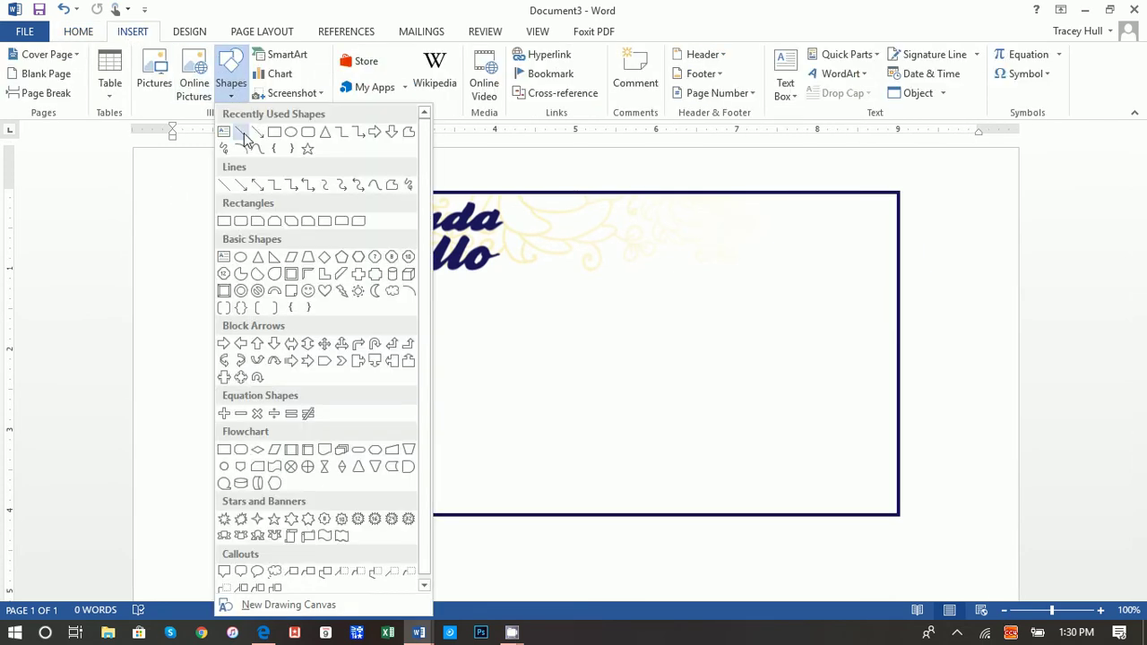
pyautogui.click(244, 132)
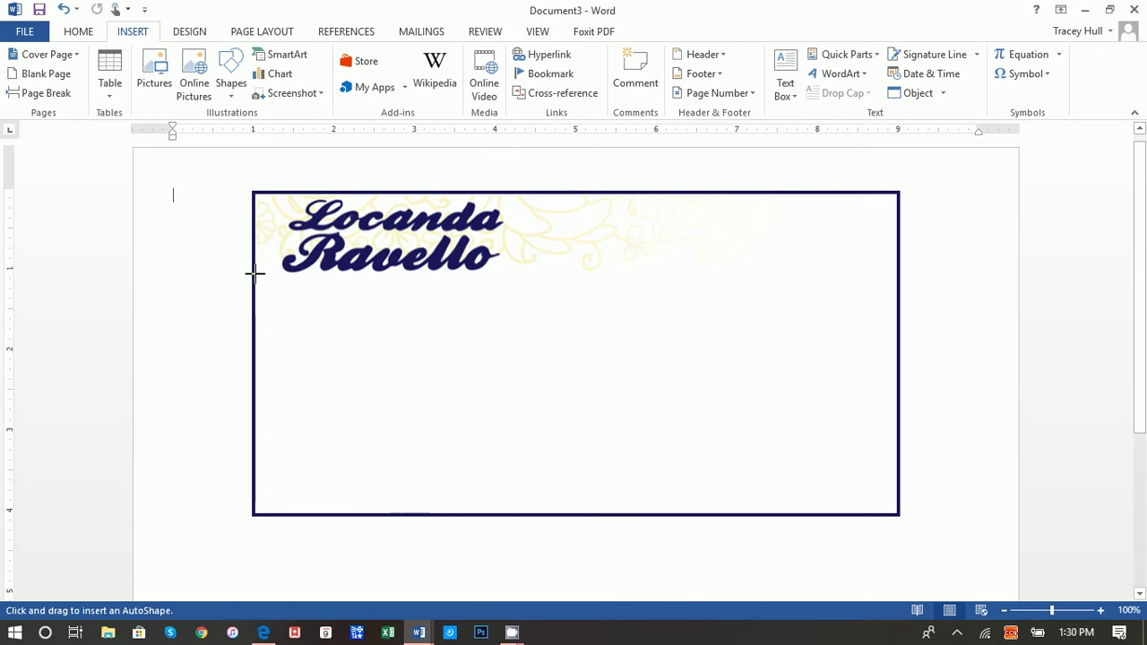
pyautogui.moveTo(255, 273); pyautogui.dragTo(890, 266)
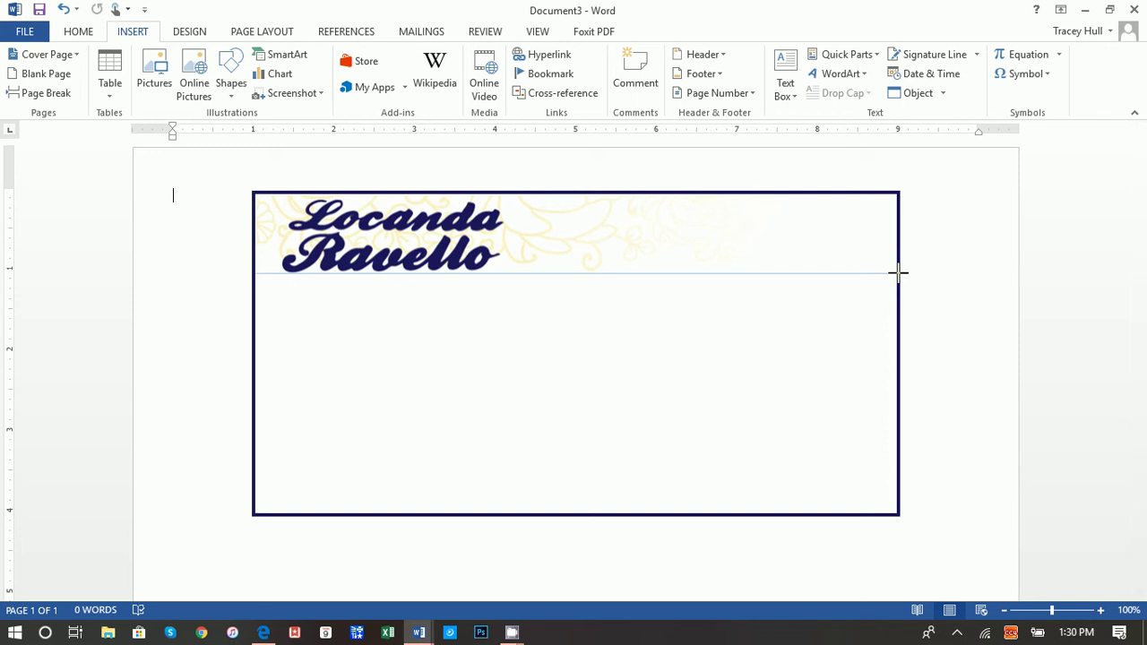
pyautogui.moveTo(897, 273); pyautogui.dragTo(898, 273)
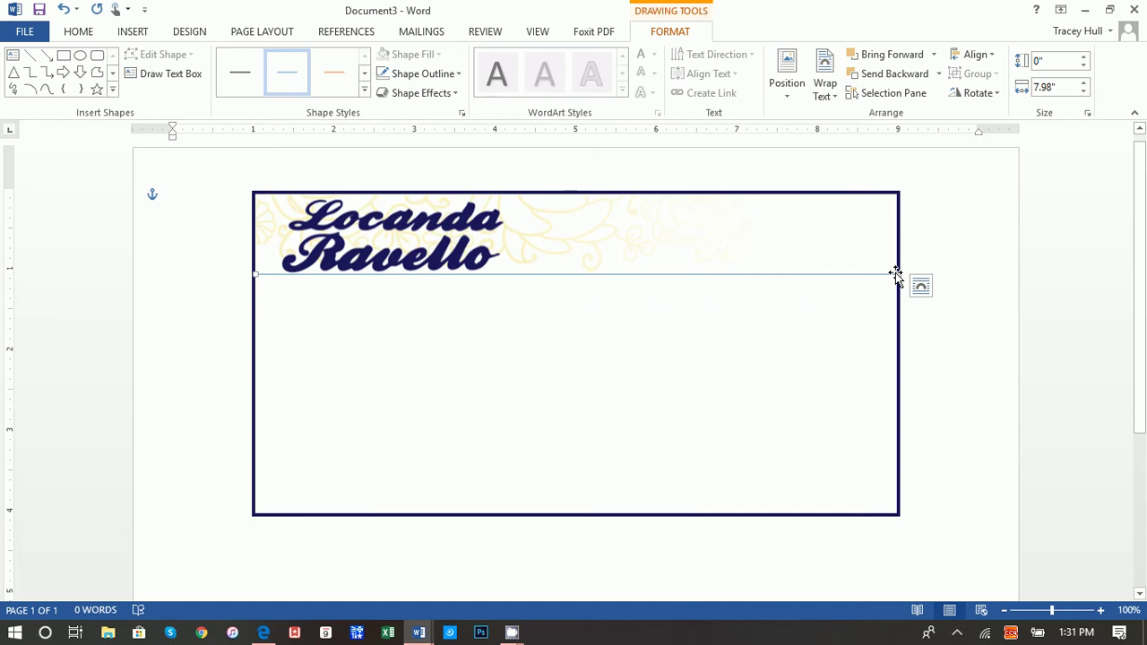
# - Make the divider line navy and 3 pt thick, nudging it down slightly
pyautogui.click(410, 75)
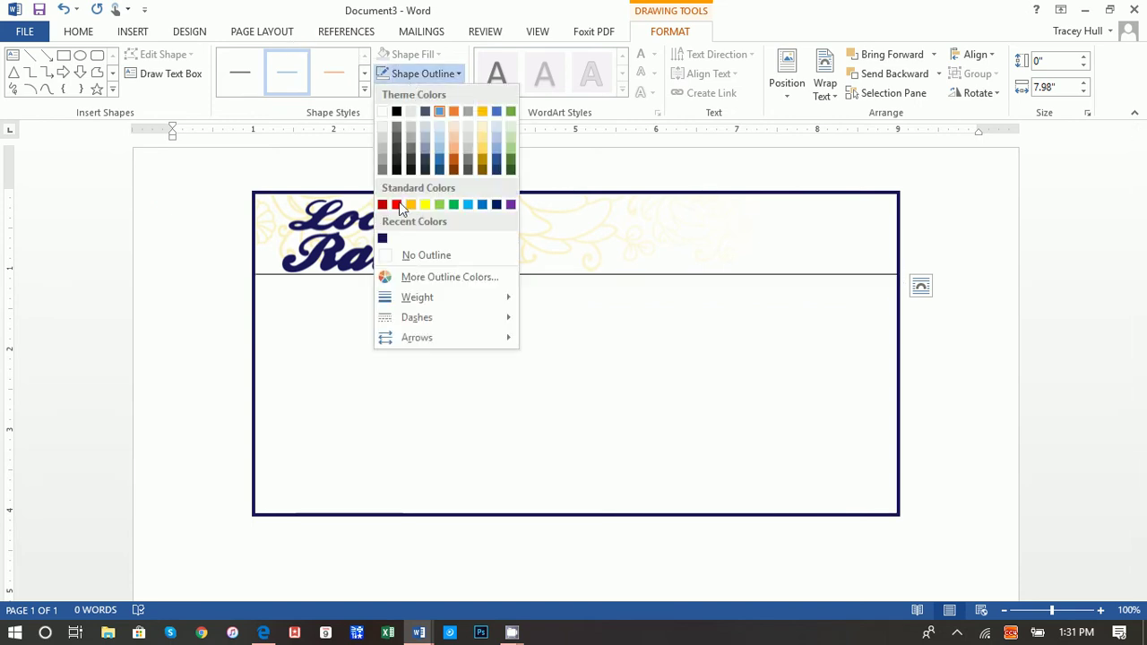
pyautogui.click(383, 239)
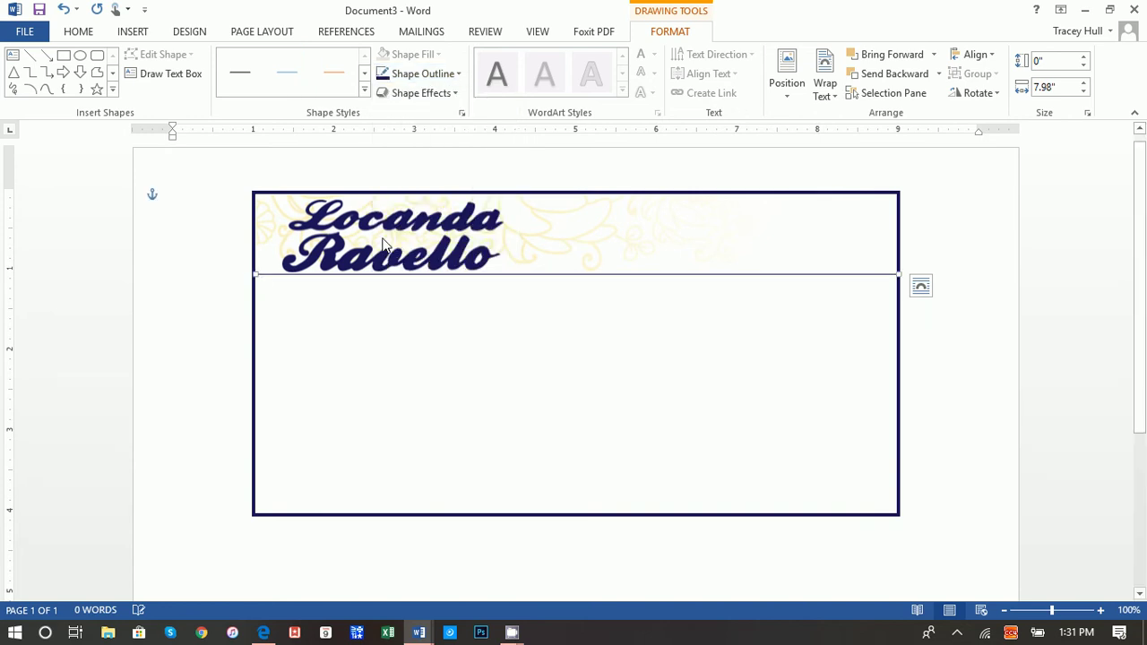
pyautogui.click(397, 74)
pyautogui.moveTo(416, 296)
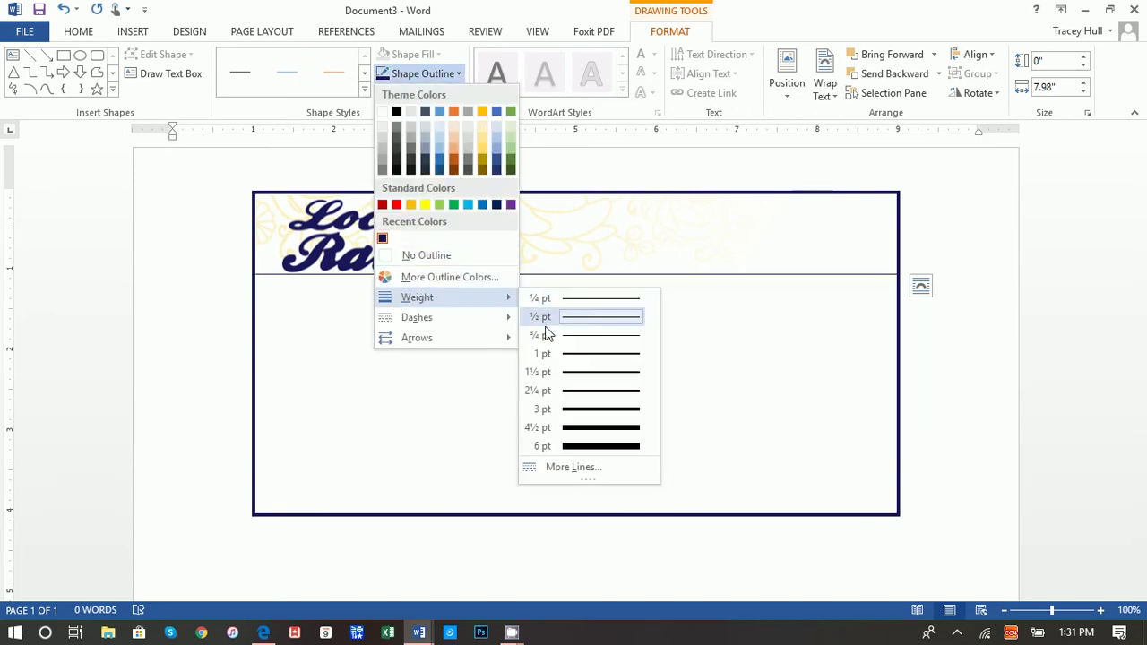
pyautogui.click(567, 408)
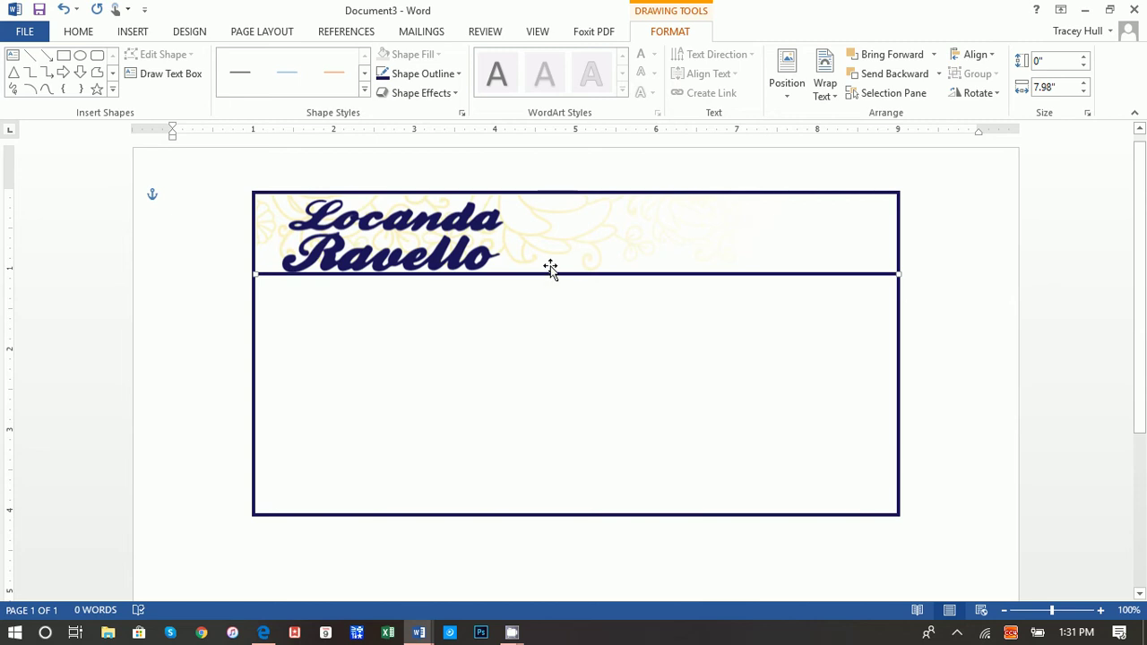
pyautogui.press('Down')
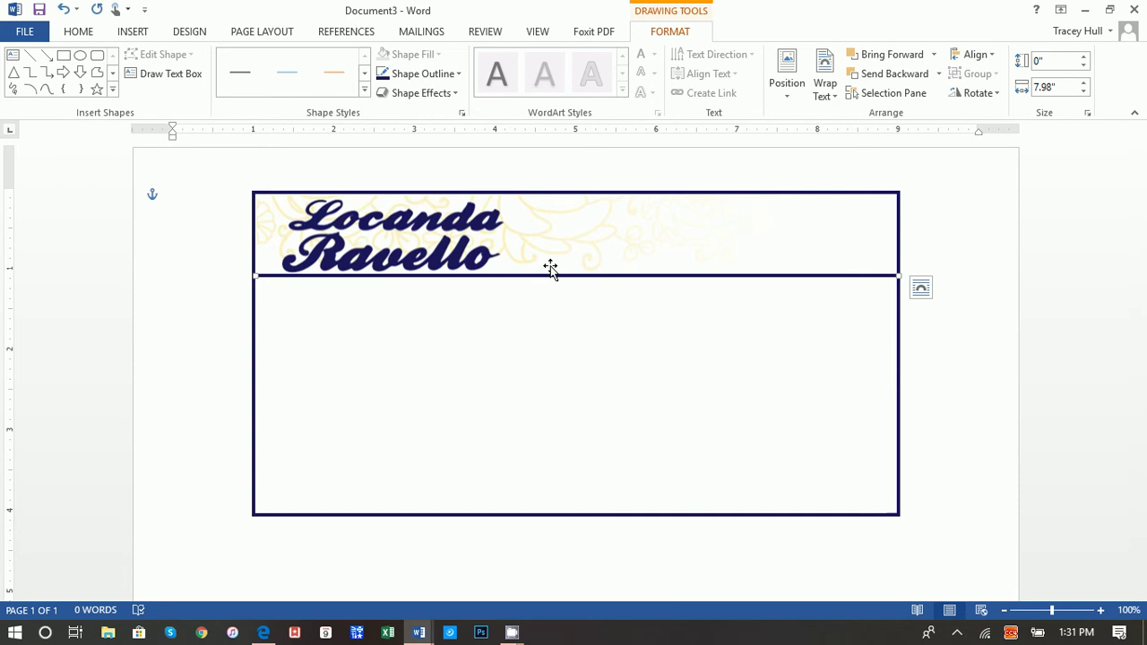
pyautogui.click(942, 325)
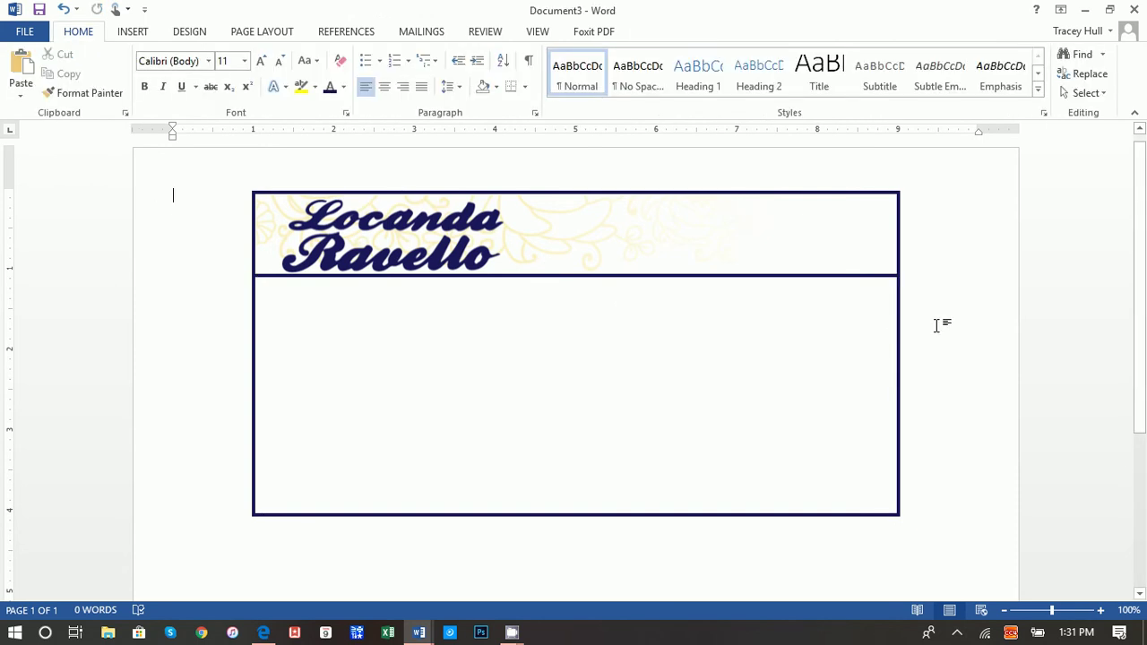
# - Draw a text box right of the logo with No Fill and No Outline
pyautogui.click(130, 32)
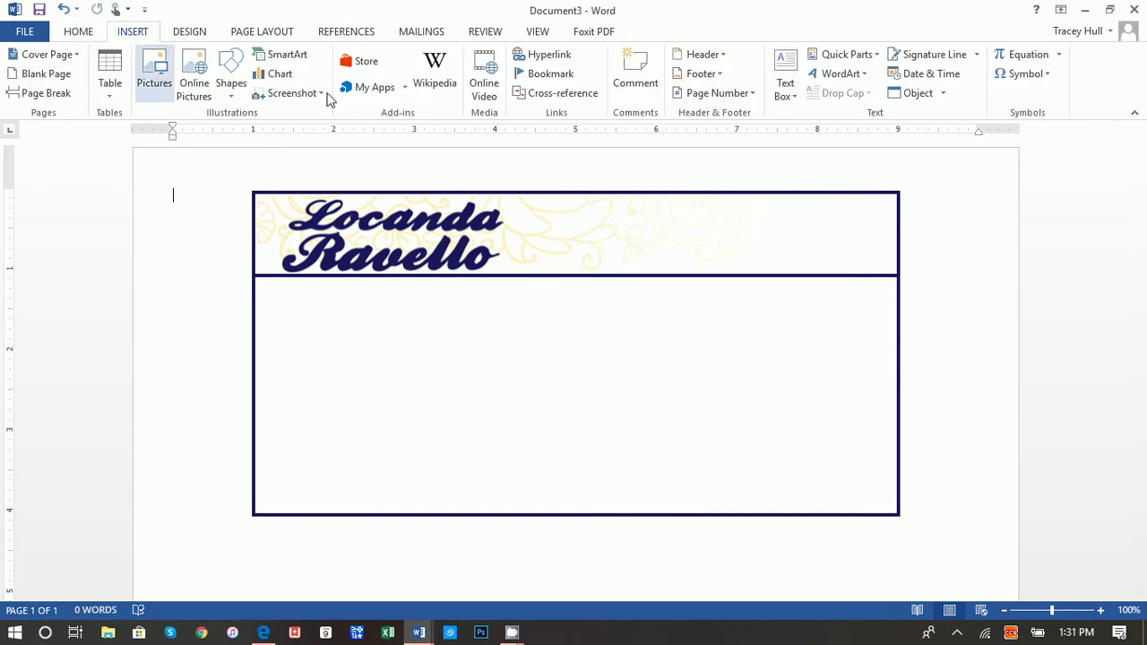
pyautogui.click(776, 67)
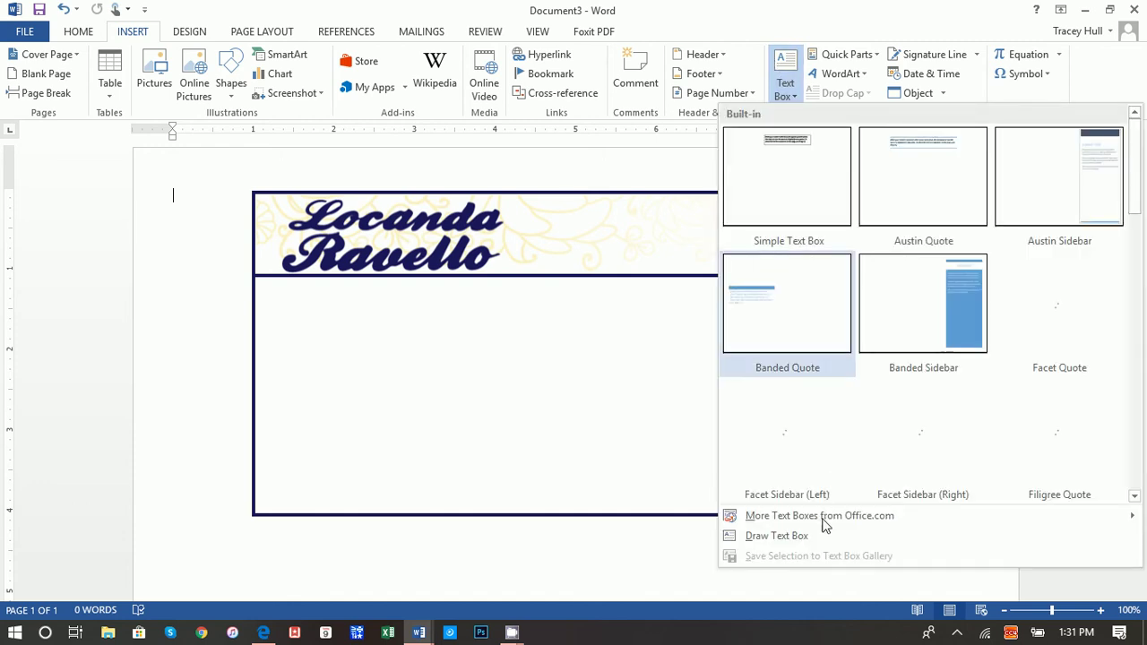
pyautogui.click(817, 535)
pyautogui.moveTo(553, 210)
pyautogui.mouseDown()
pyautogui.moveTo(587, 234)
pyautogui.moveTo(702, 266)
pyautogui.moveTo(708, 281)
pyautogui.mouseUp()
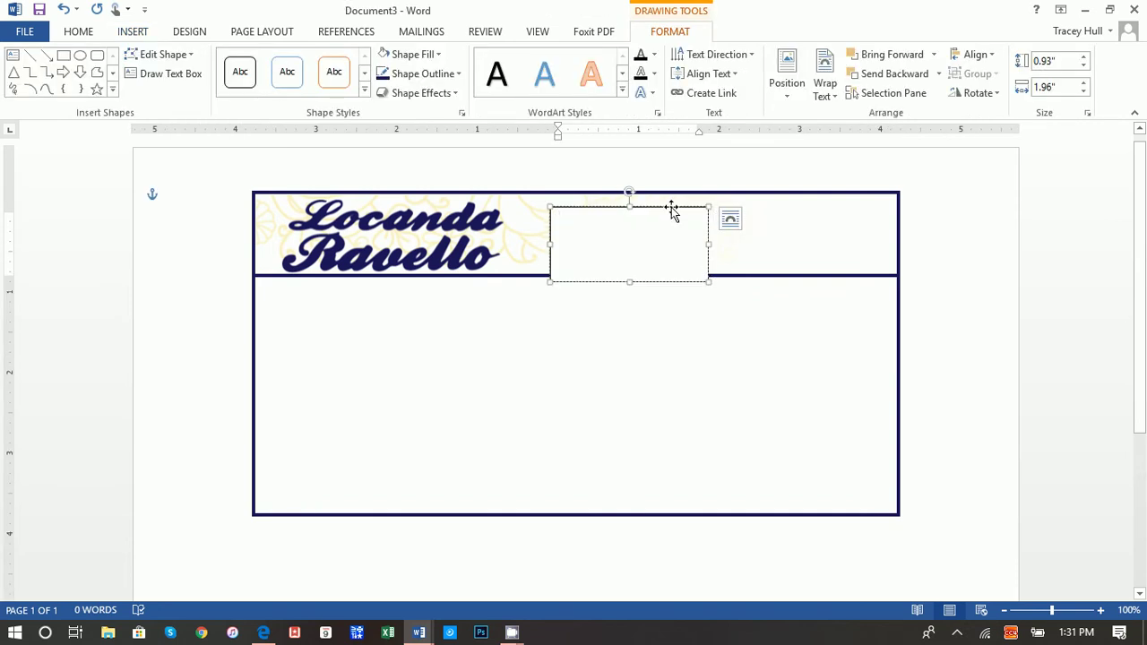
pyautogui.moveTo(672, 211); pyautogui.dragTo(665, 201)
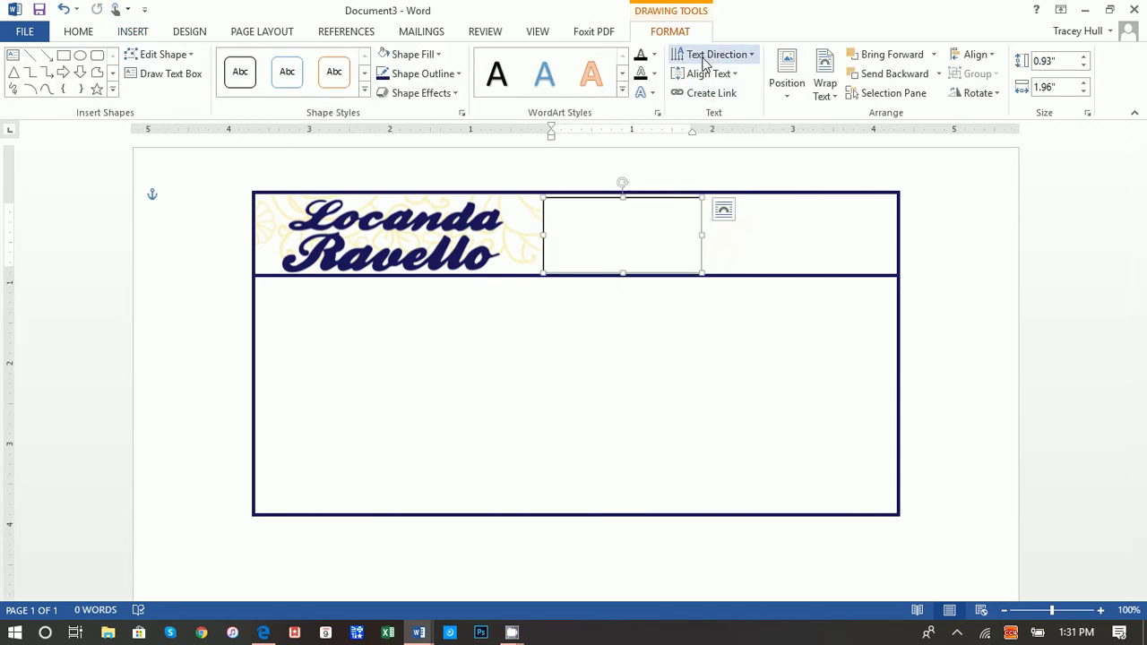
pyautogui.click(421, 55)
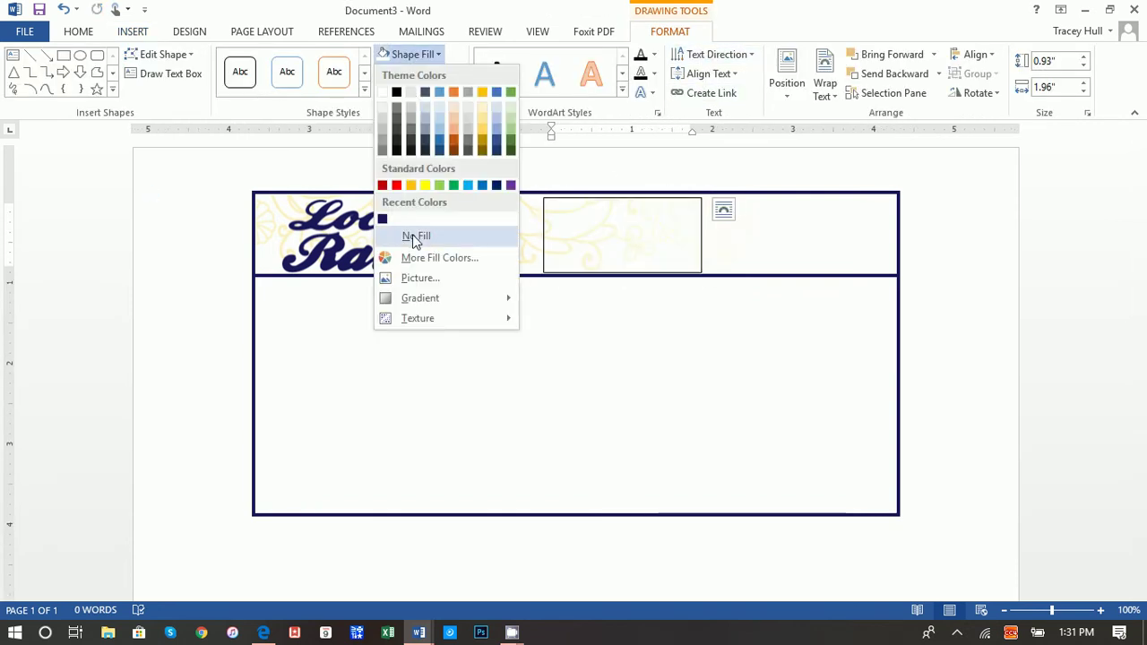
pyautogui.click(415, 238)
pyautogui.click(421, 73)
pyautogui.click(420, 255)
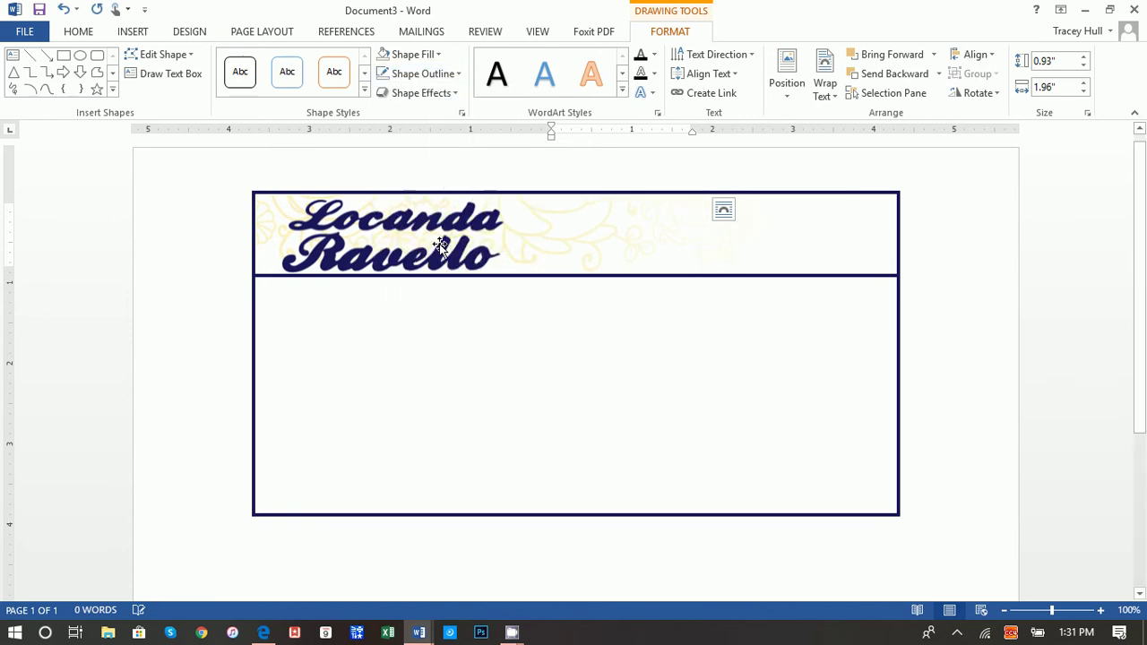
# - Type the restaurant's two-line street address into the text box and select it
pyautogui.click(606, 217)
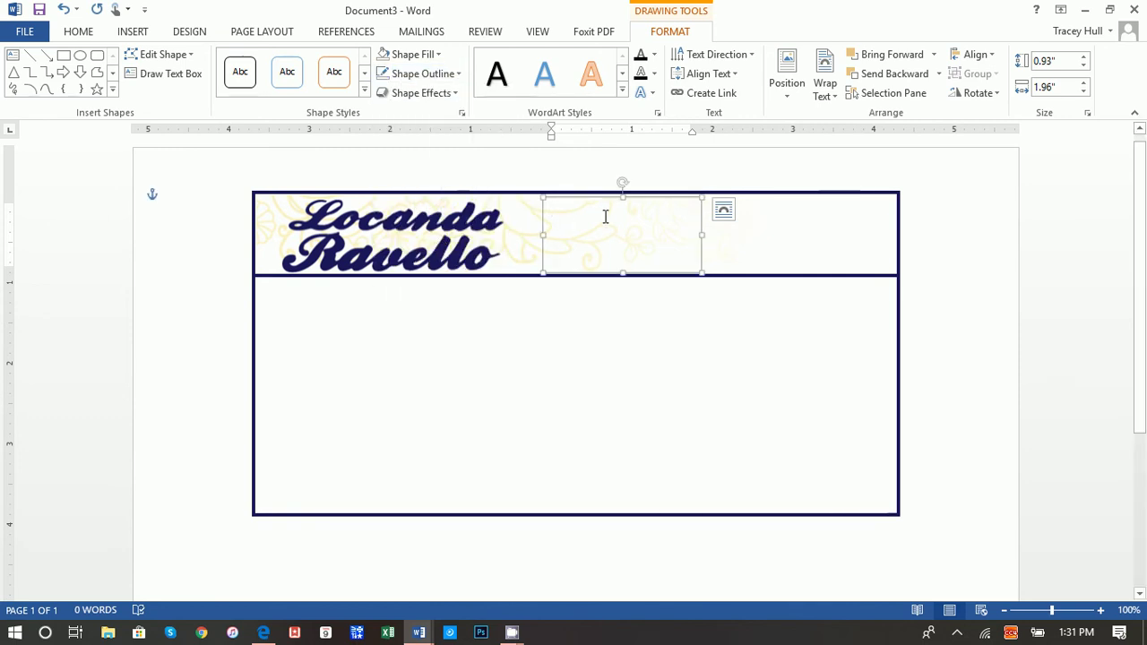
pyautogui.write('172')
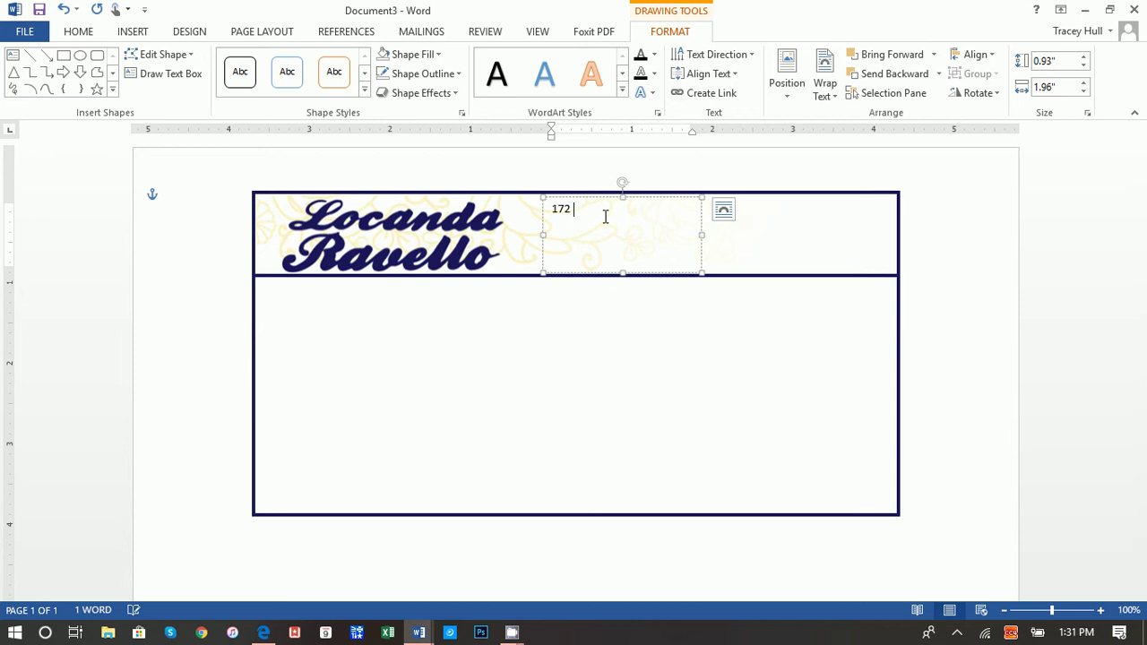
pyautogui.write(' R. Prospect Ave')
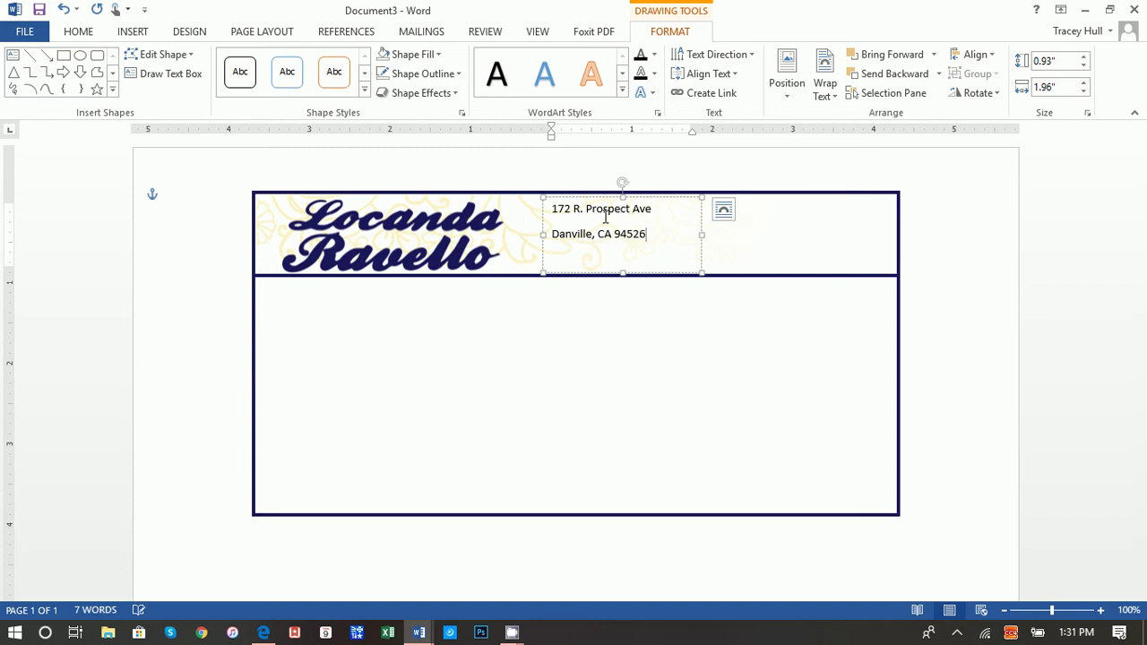
pyautogui.moveTo(655, 236); pyautogui.dragTo(549, 208)
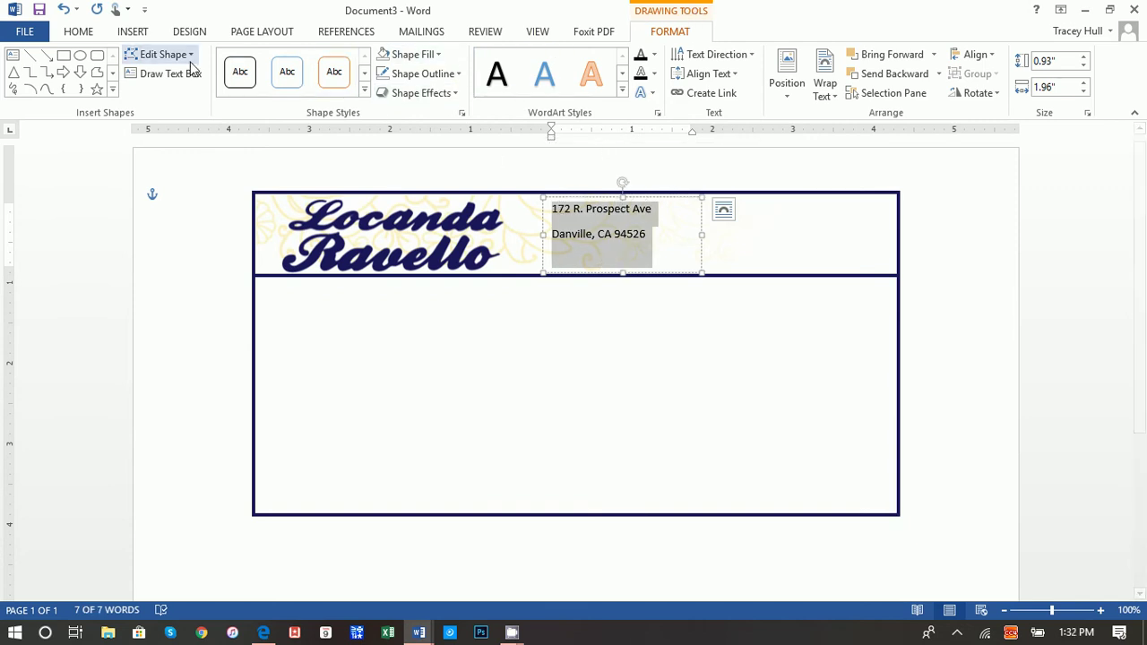
# - Give the address lines Single line spacing with 0 pt after
pyautogui.click(78, 32)
pyautogui.click(448, 87)
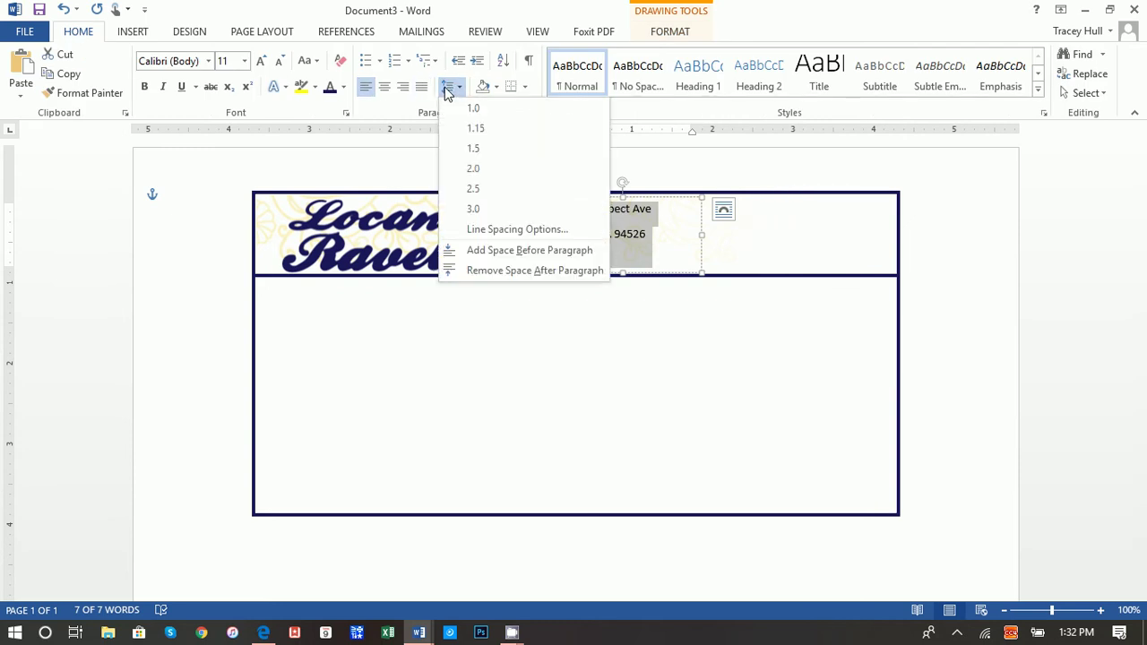
pyautogui.click(475, 229)
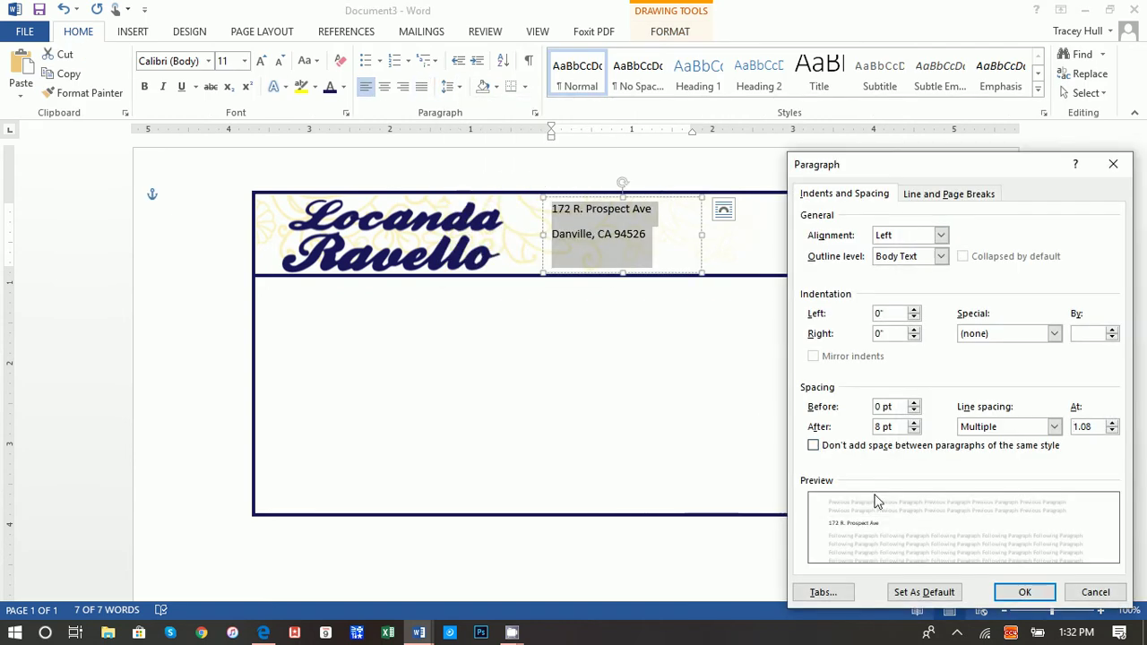
pyautogui.click(915, 431)
pyautogui.click(981, 427)
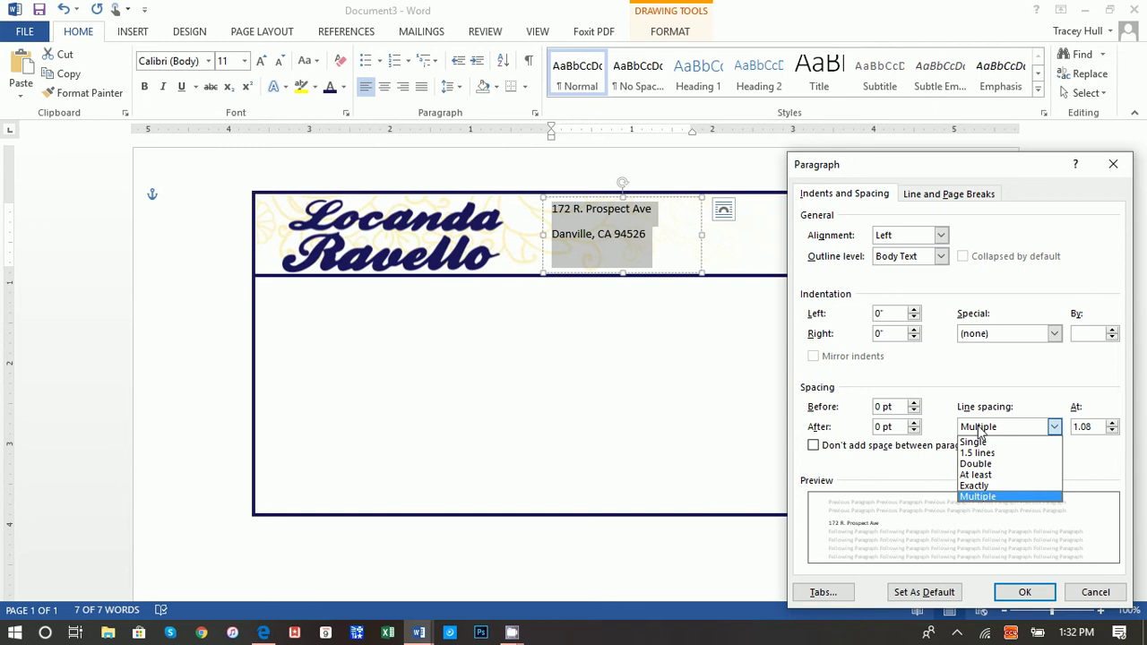
pyautogui.click(981, 438)
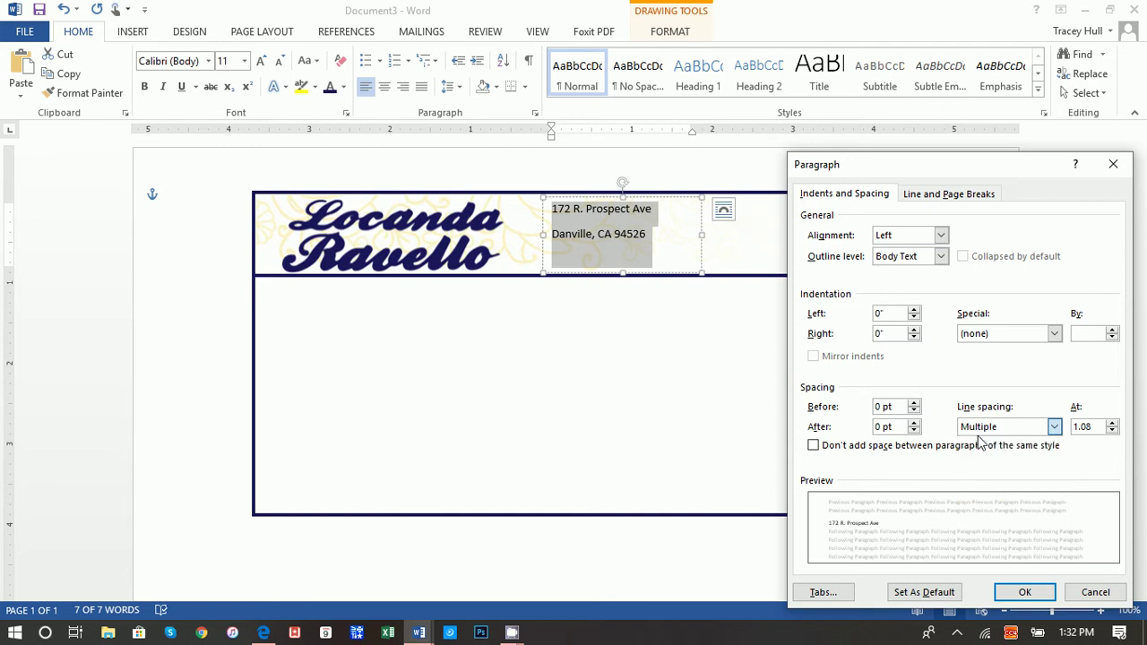
pyautogui.click(1025, 592)
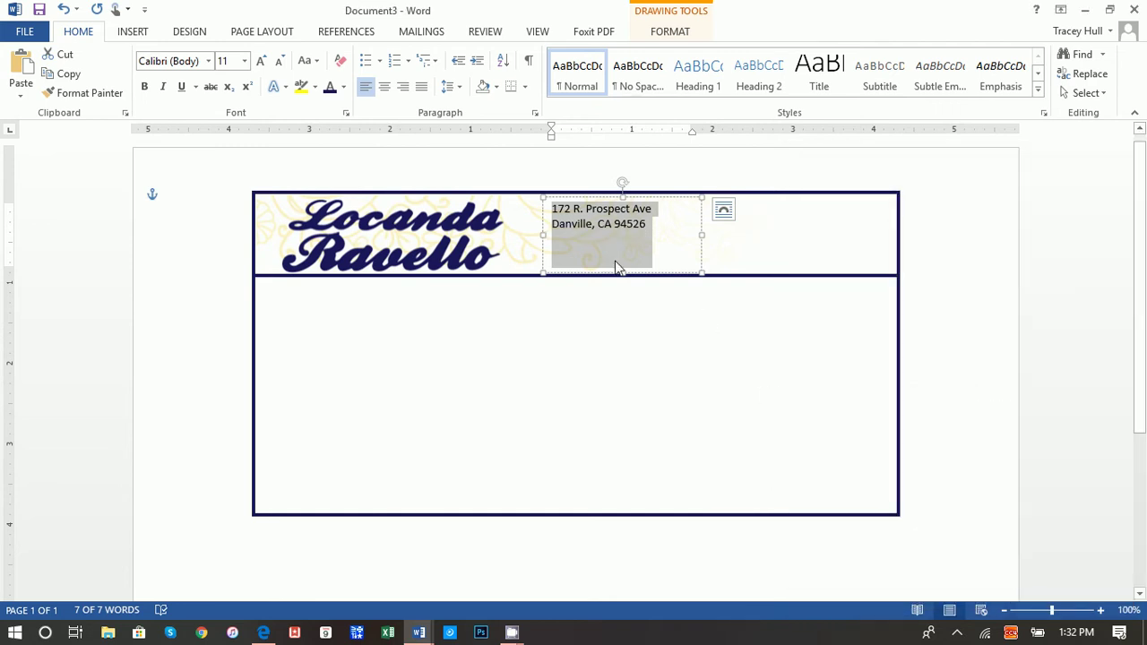
# - Set the address text to Quicksand Light at 16 pt
pyautogui.click(198, 66)
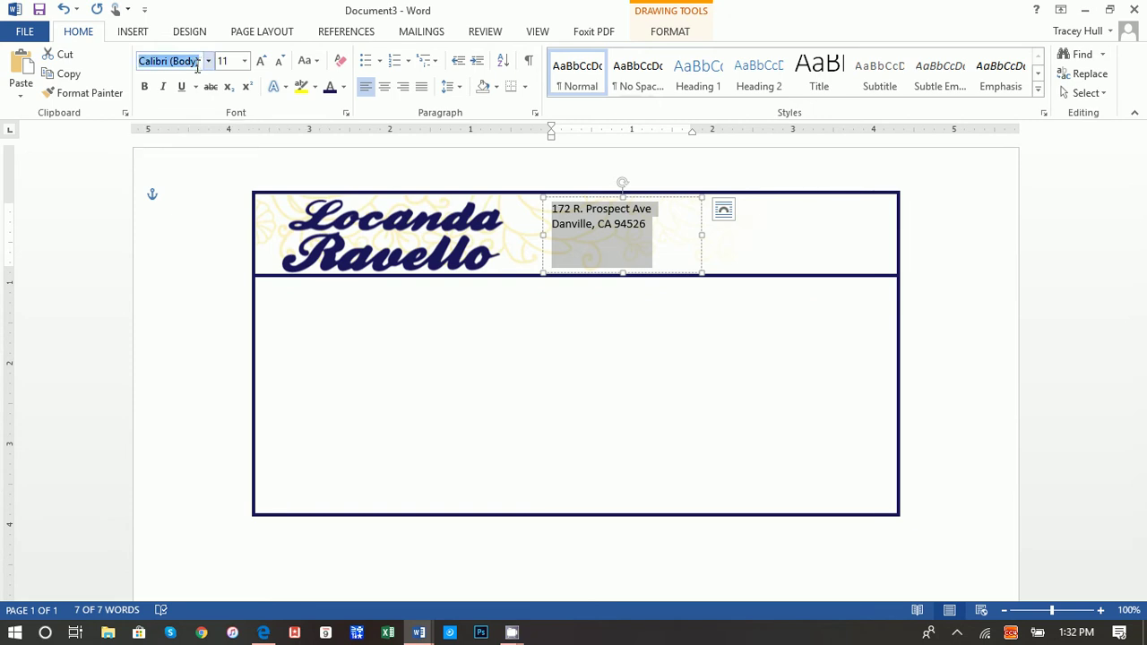
pyautogui.write('Quicksand')
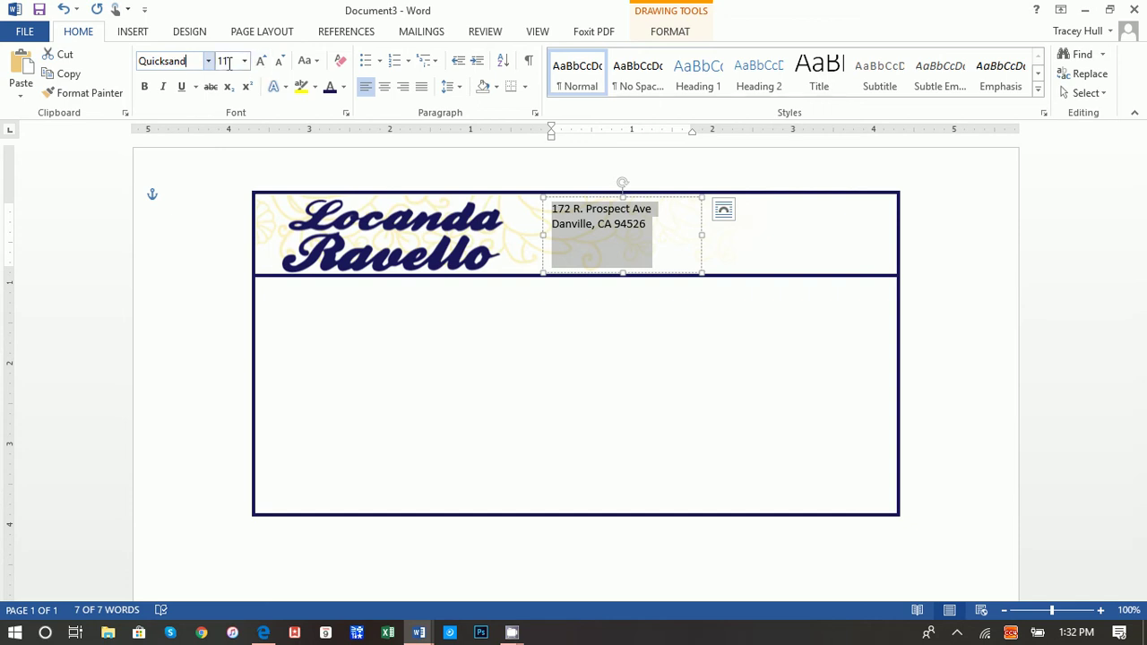
pyautogui.click(209, 61)
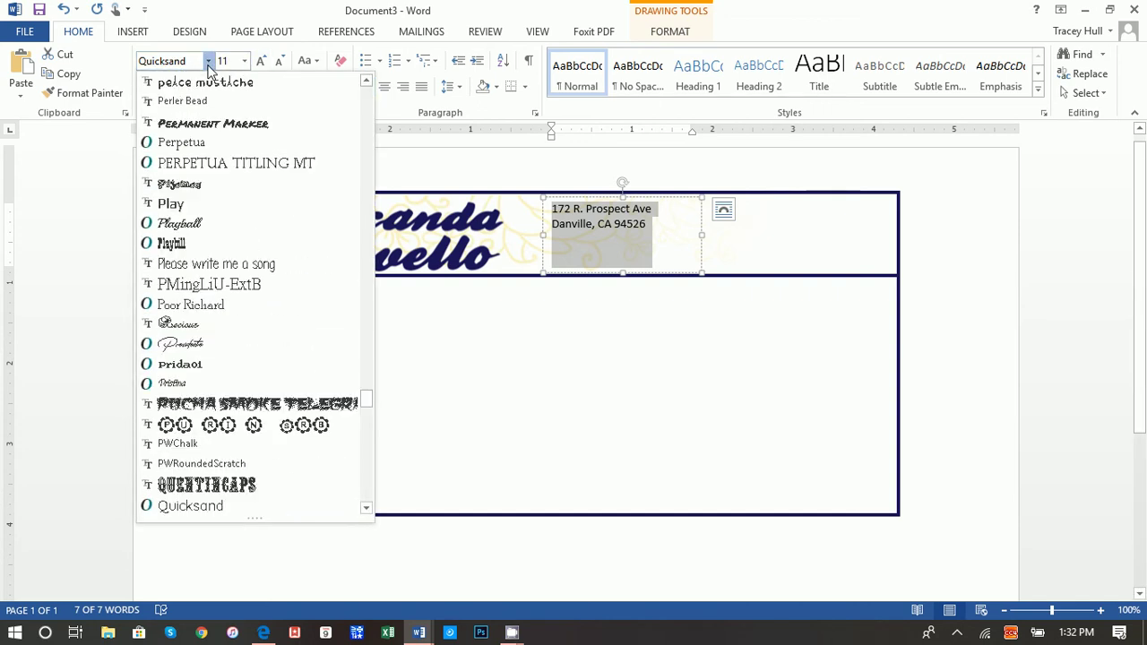
pyautogui.scroll(-2, 205, 394)
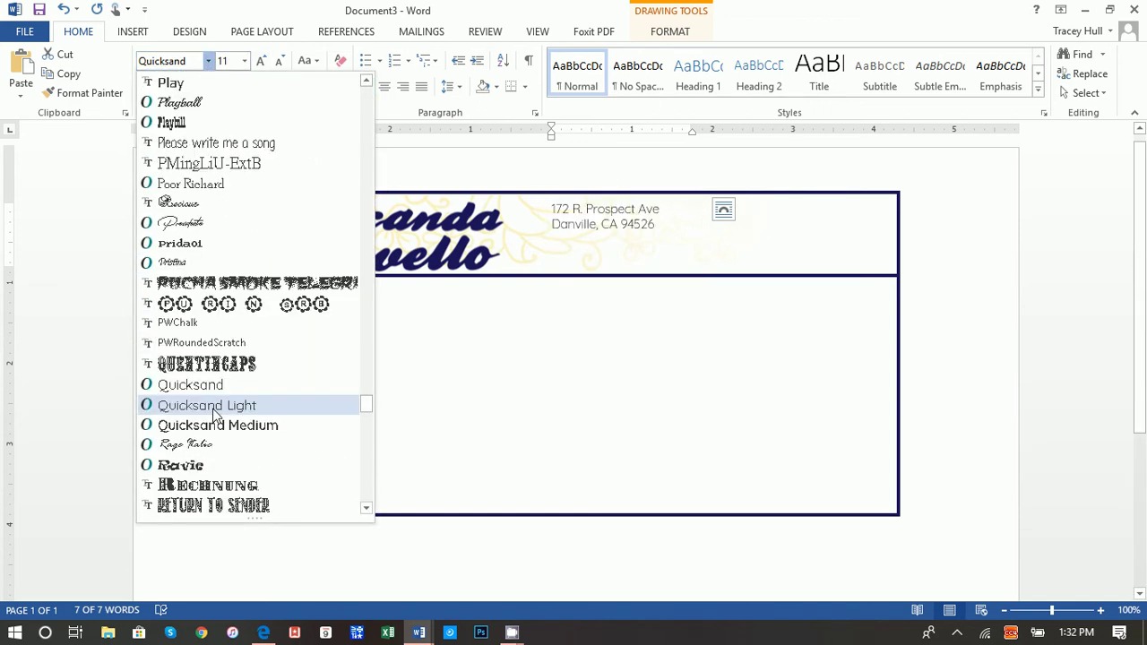
pyautogui.click(213, 410)
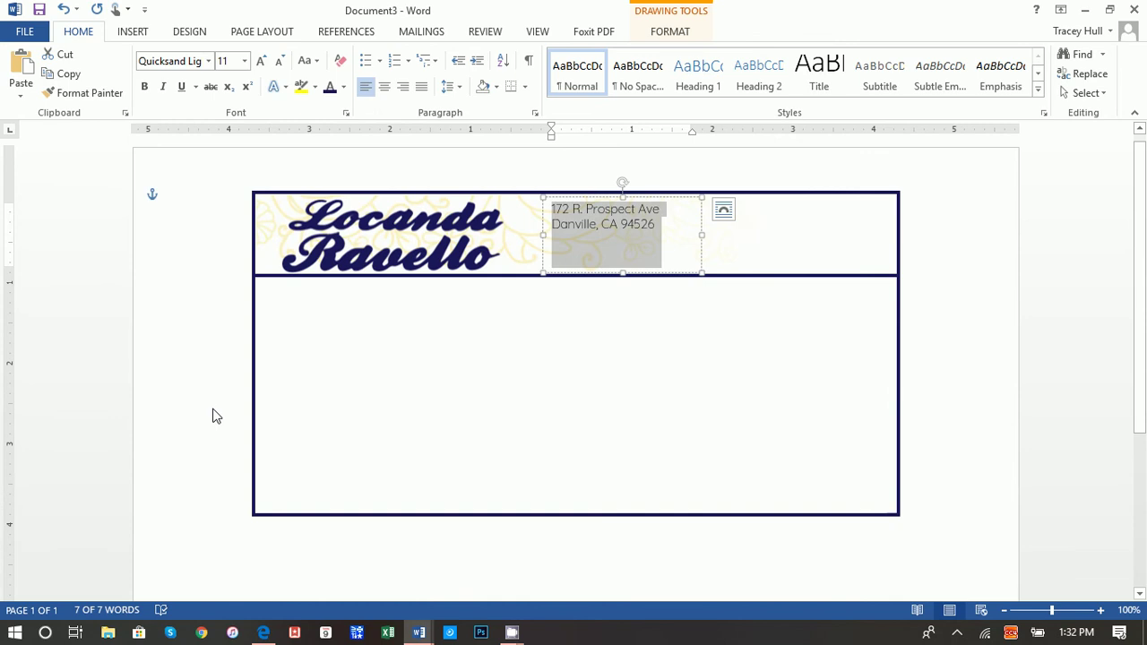
pyautogui.click(224, 61)
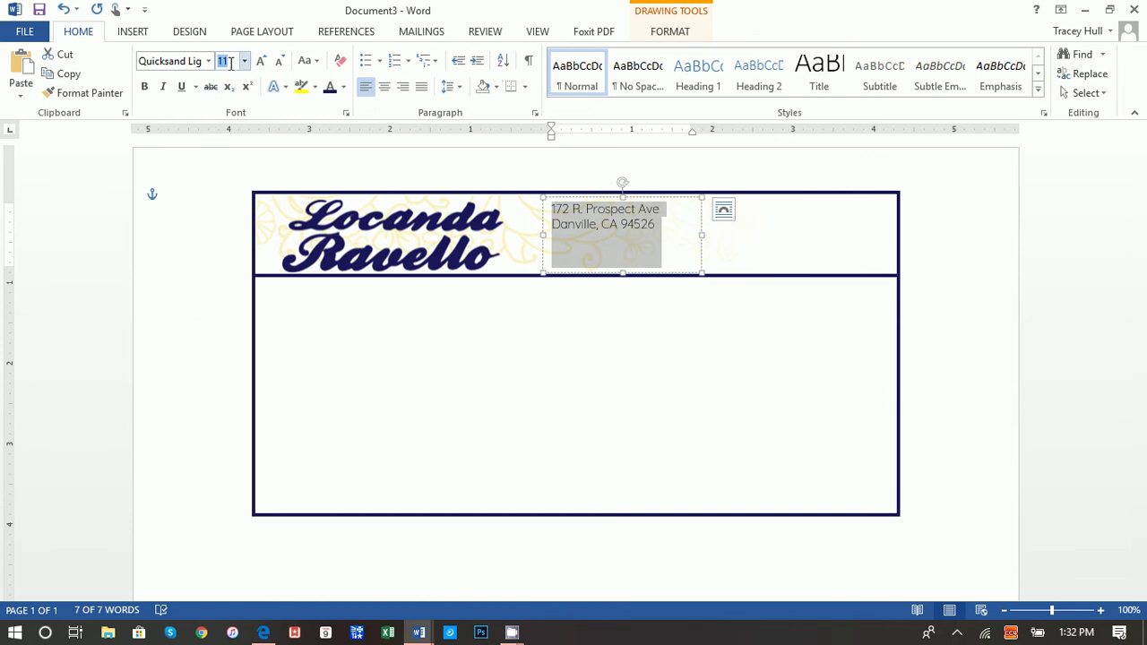
pyautogui.press('Return')
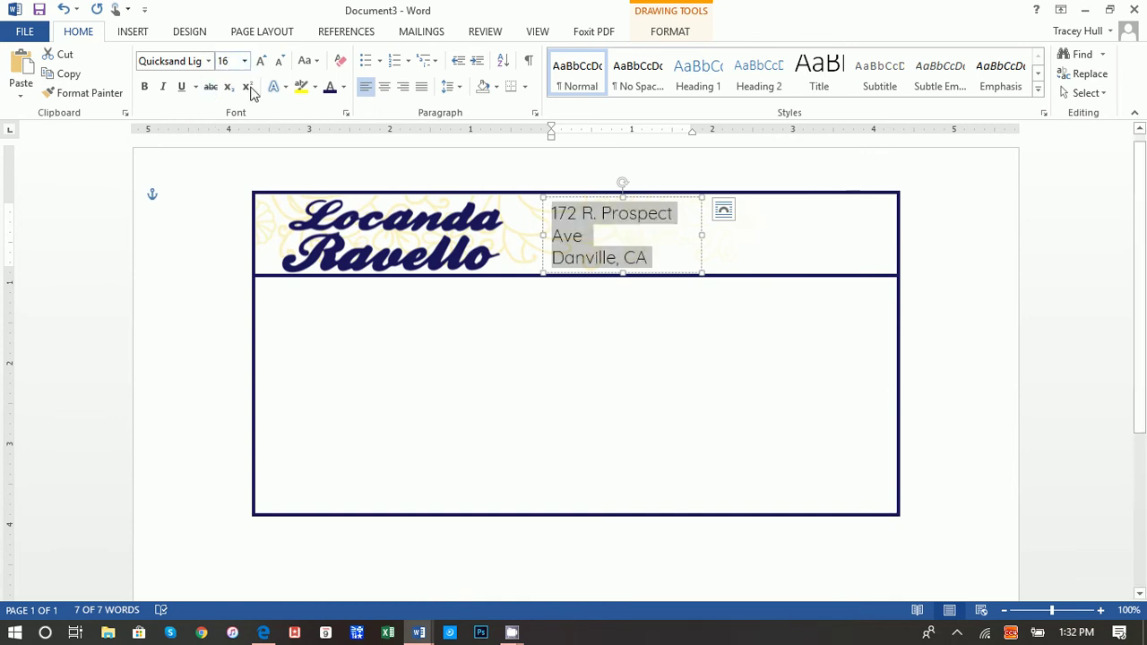
# - Resize the address box to fit its two lines and shift it slightly left
pyautogui.moveTo(703, 236)
pyautogui.mouseDown()
pyautogui.moveTo(725, 236)
pyautogui.moveTo(715, 235)
pyautogui.mouseUp()
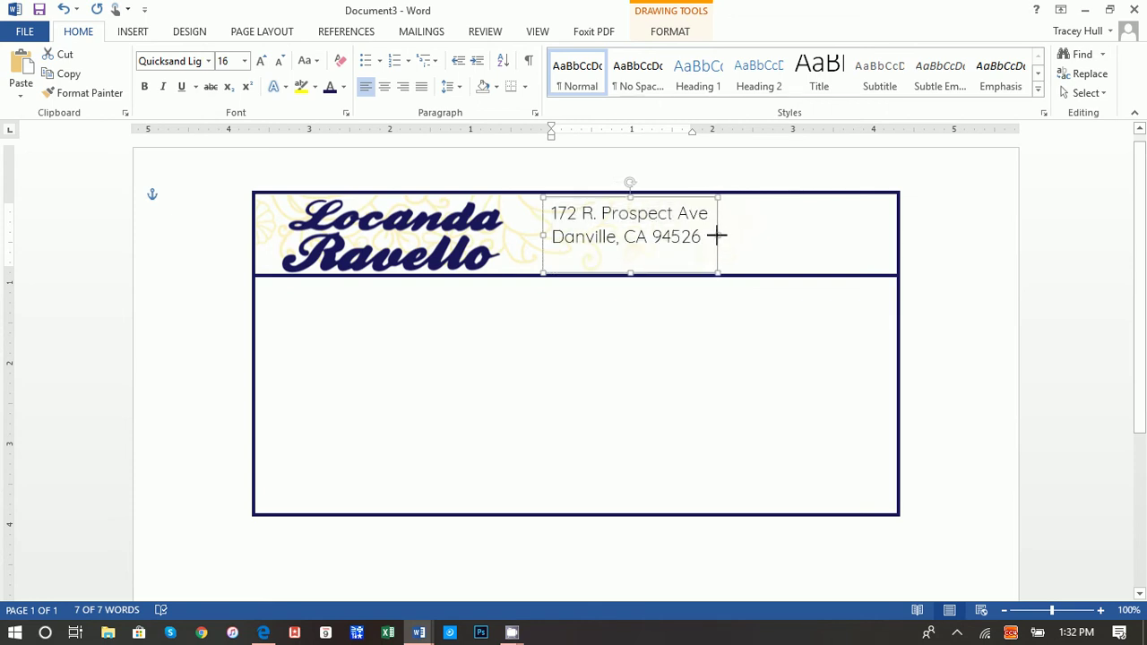
pyautogui.moveTo(678, 197); pyautogui.dragTo(674, 206)
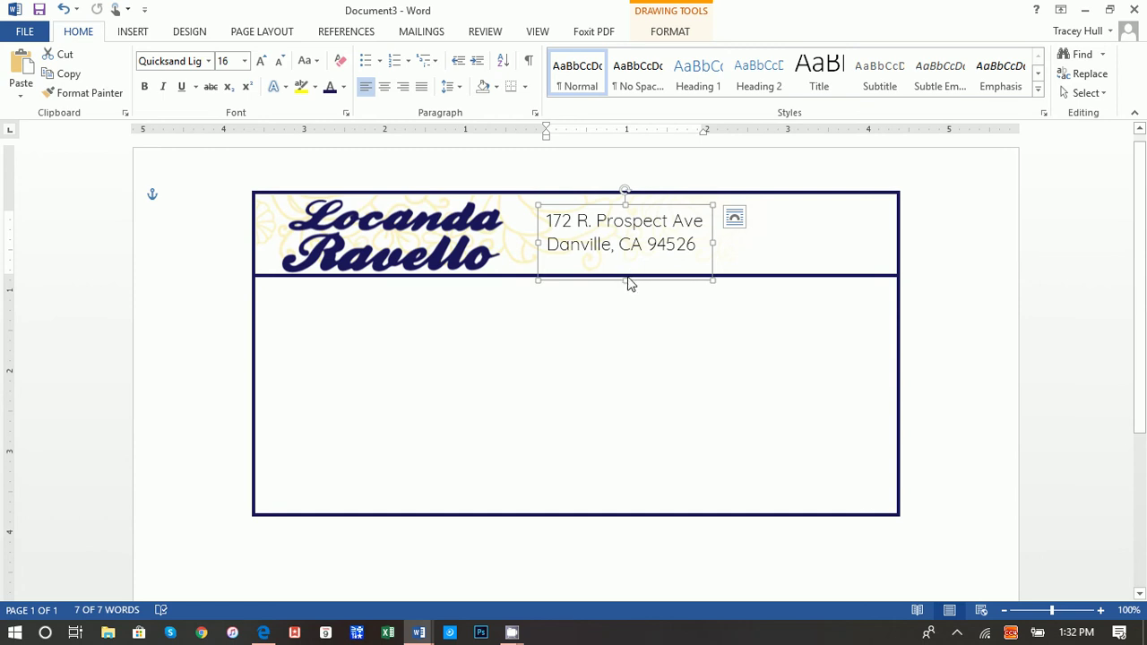
pyautogui.moveTo(626, 279); pyautogui.dragTo(624, 266)
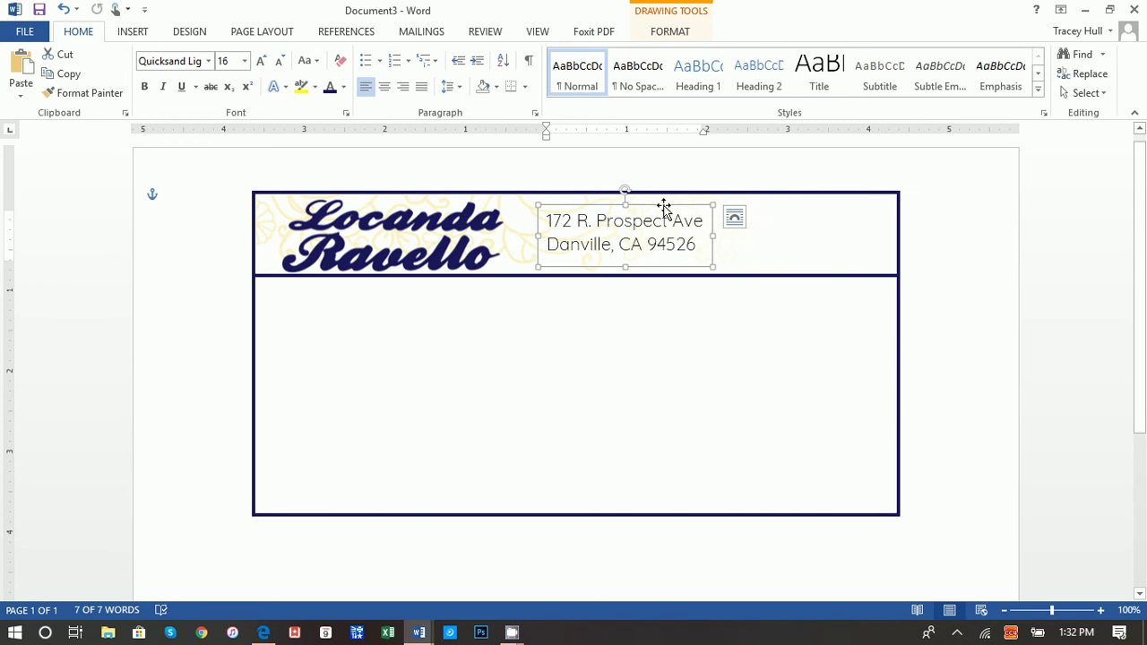
pyautogui.moveTo(663, 208); pyautogui.dragTo(655, 209)
# - Correct the street initial from 'R.' to 'E.'
pyautogui.doubleClick(581, 225)
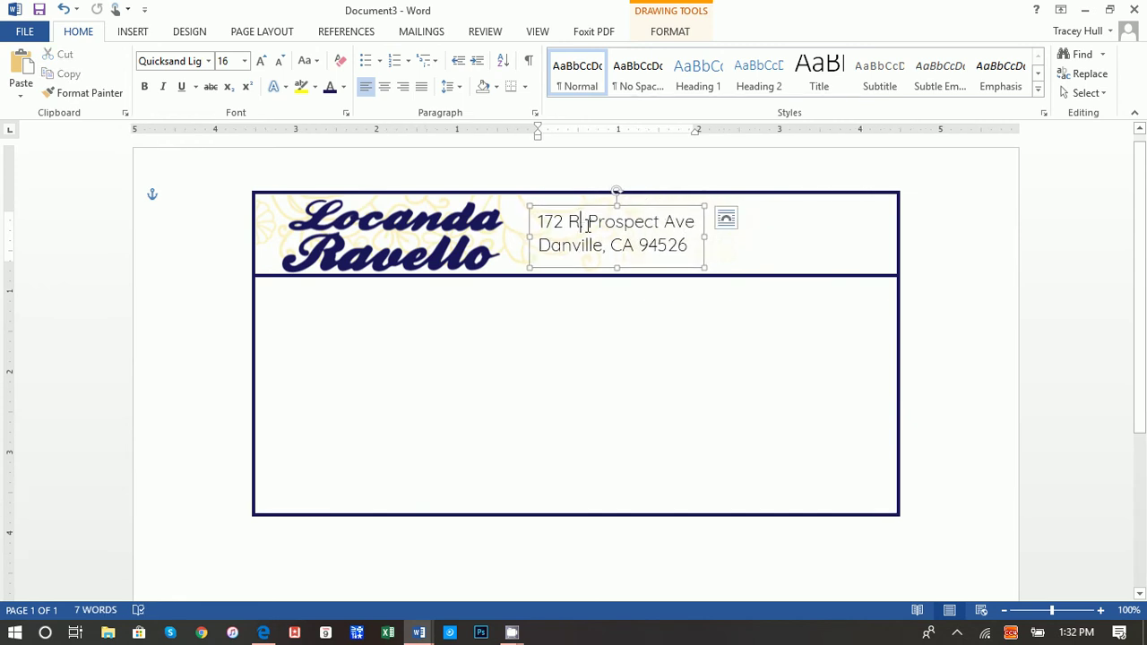
pyautogui.write('E')
pyautogui.write('.')
pyautogui.click(584, 205)
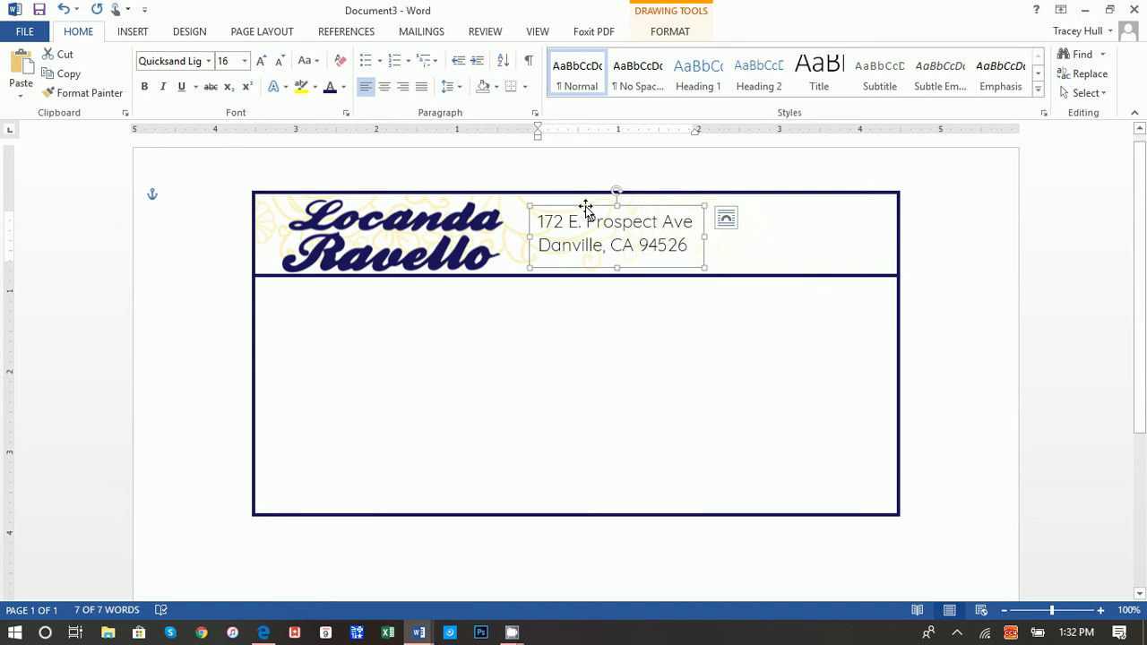
# - Duplicate the address box with source formatting and move the copy to the header's right end
pyautogui.rightClick(652, 204)
pyautogui.click(674, 239)
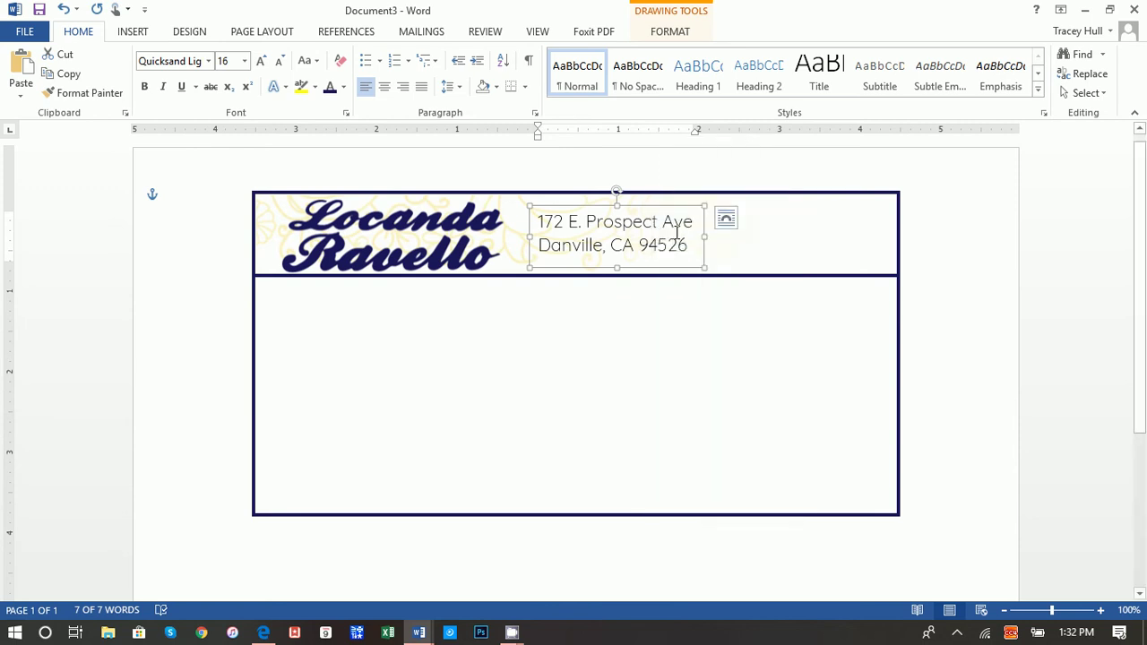
pyautogui.click(947, 257)
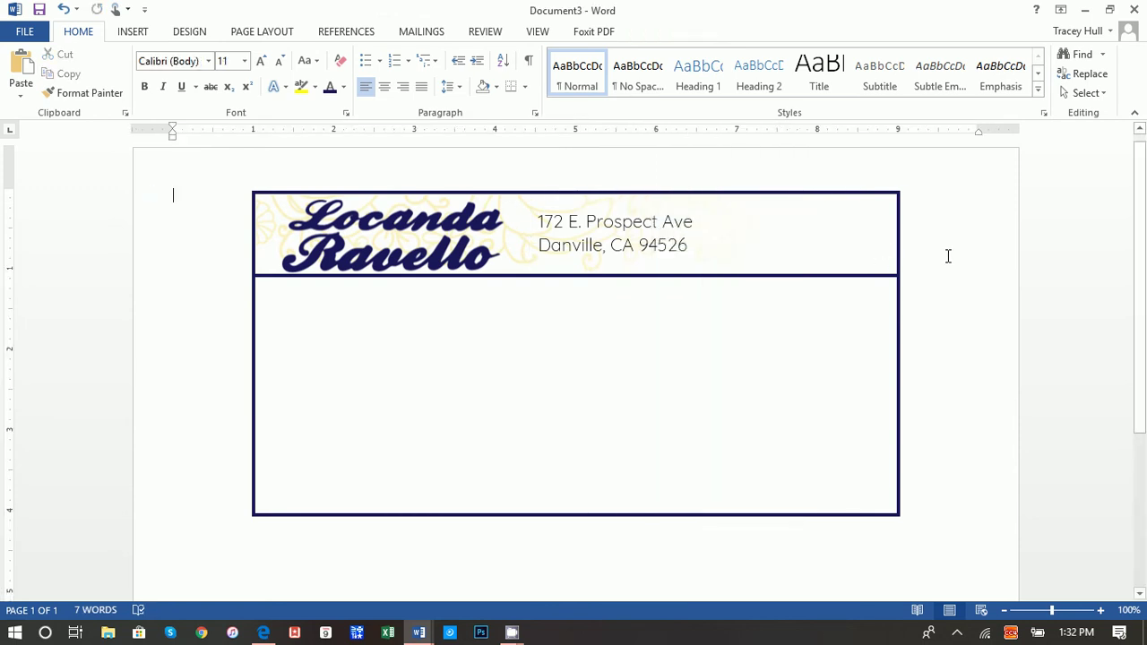
pyautogui.rightClick(947, 256)
pyautogui.click(982, 330)
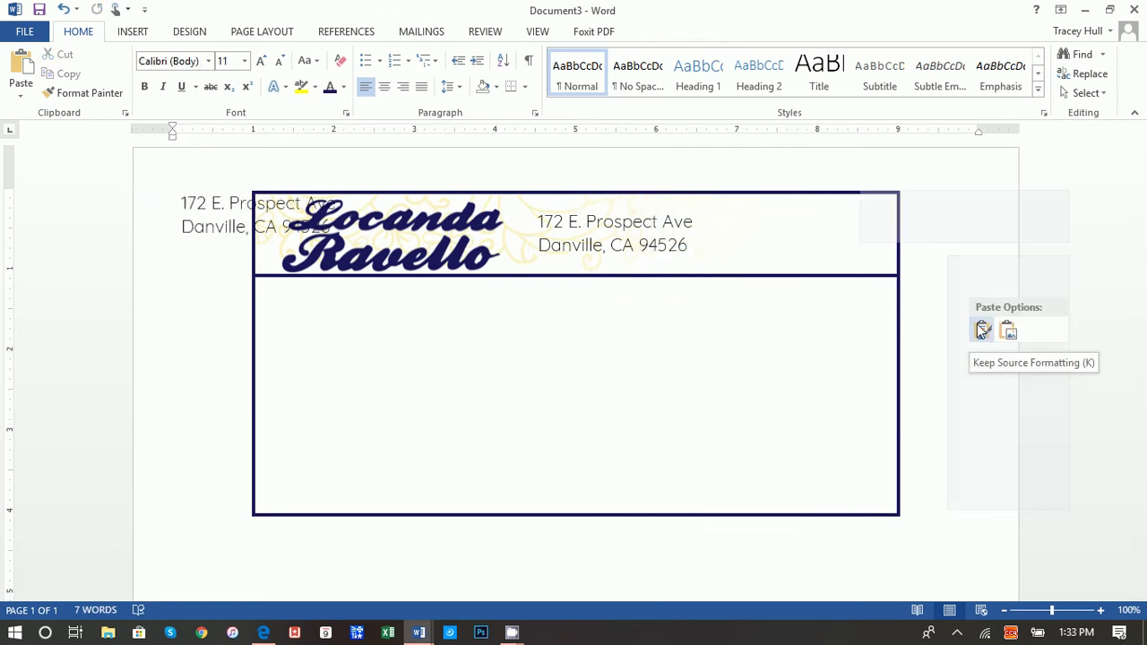
pyautogui.moveTo(324, 186); pyautogui.dragTo(870, 200)
# - Replace the copied box's text with the restaurant's phone number
pyautogui.moveTo(880, 242); pyautogui.dragTo(739, 220)
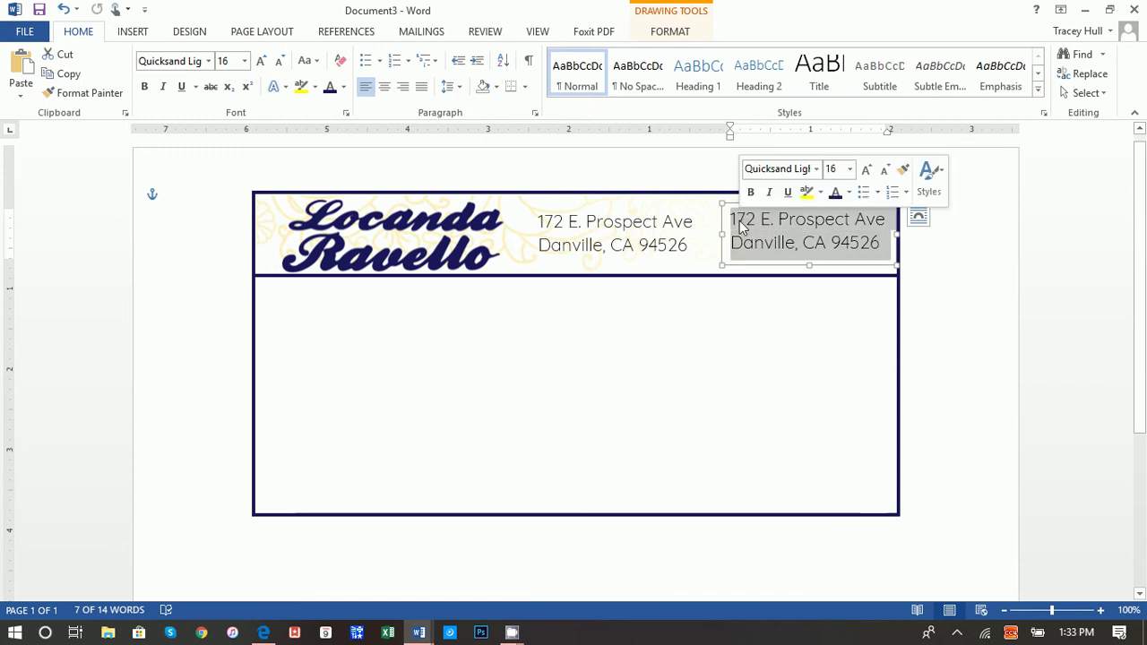
pyautogui.write('925-')
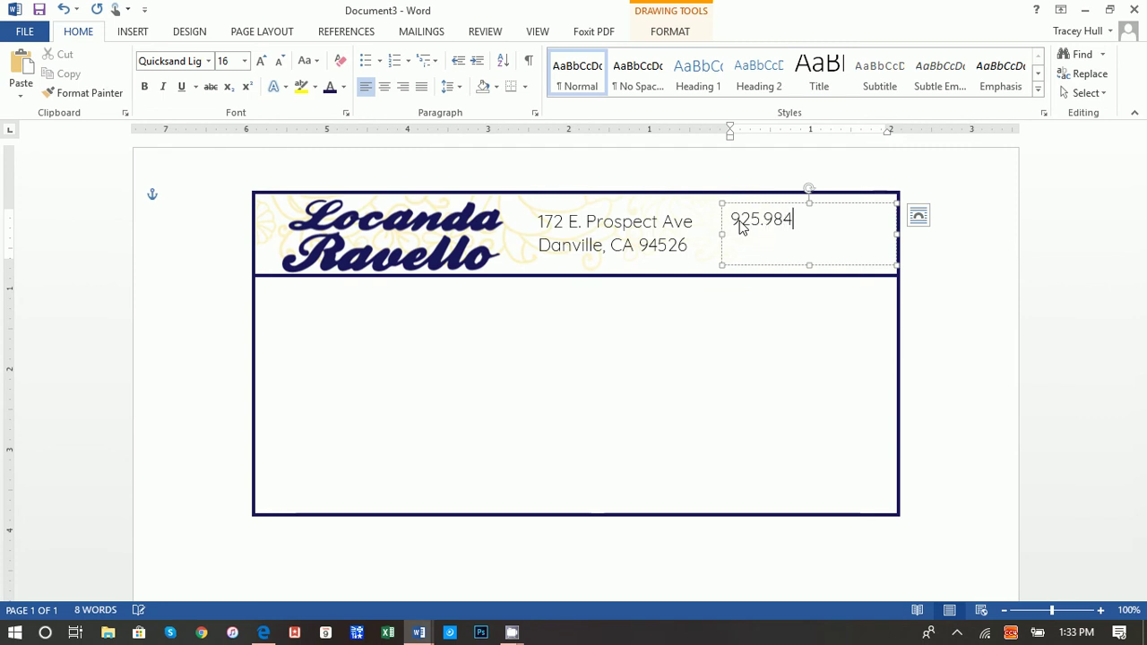
pyautogui.write('2101')
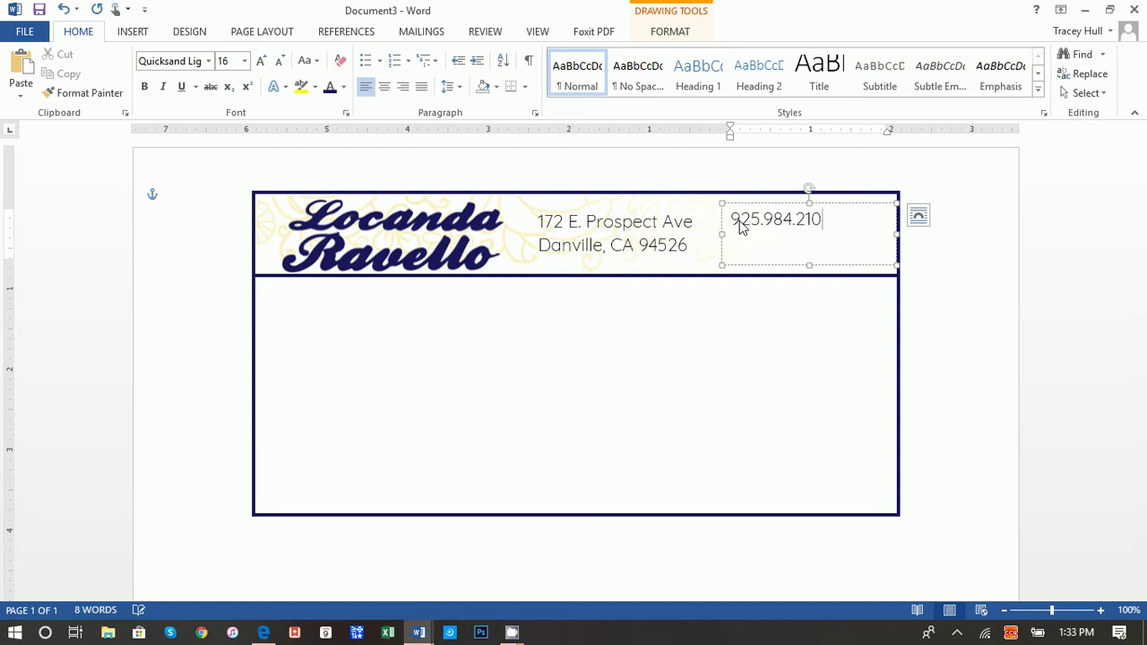
pyautogui.click(383, 87)
pyautogui.press('Return')
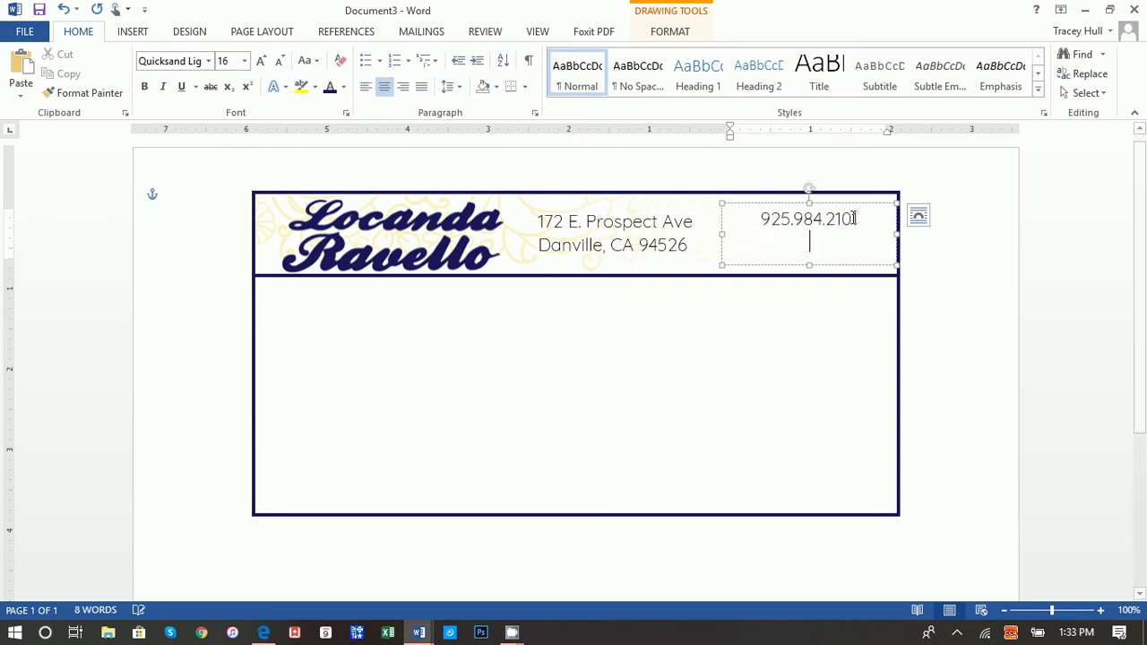
pyautogui.write('htt')
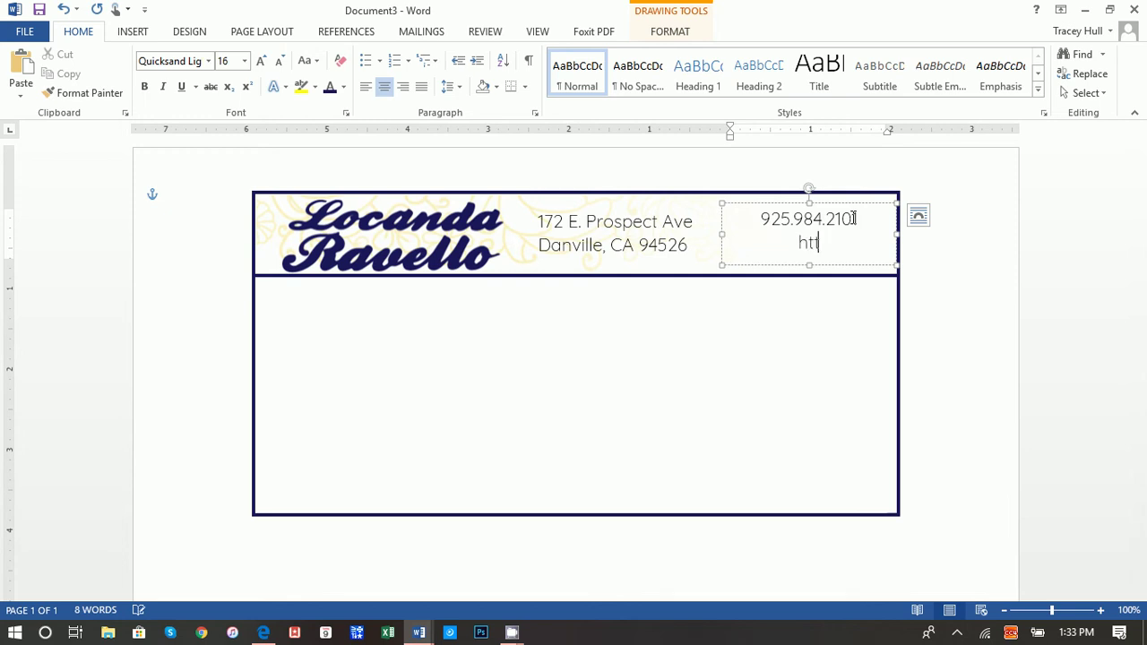
pyautogui.write('p://rave')
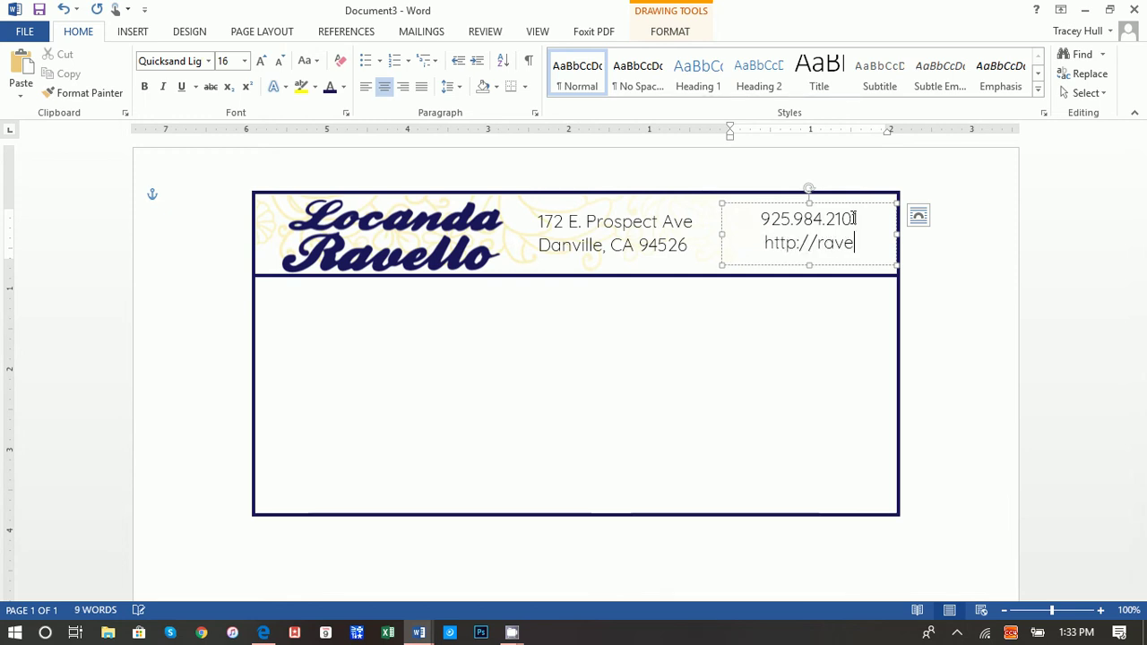
pyautogui.write('llo-')
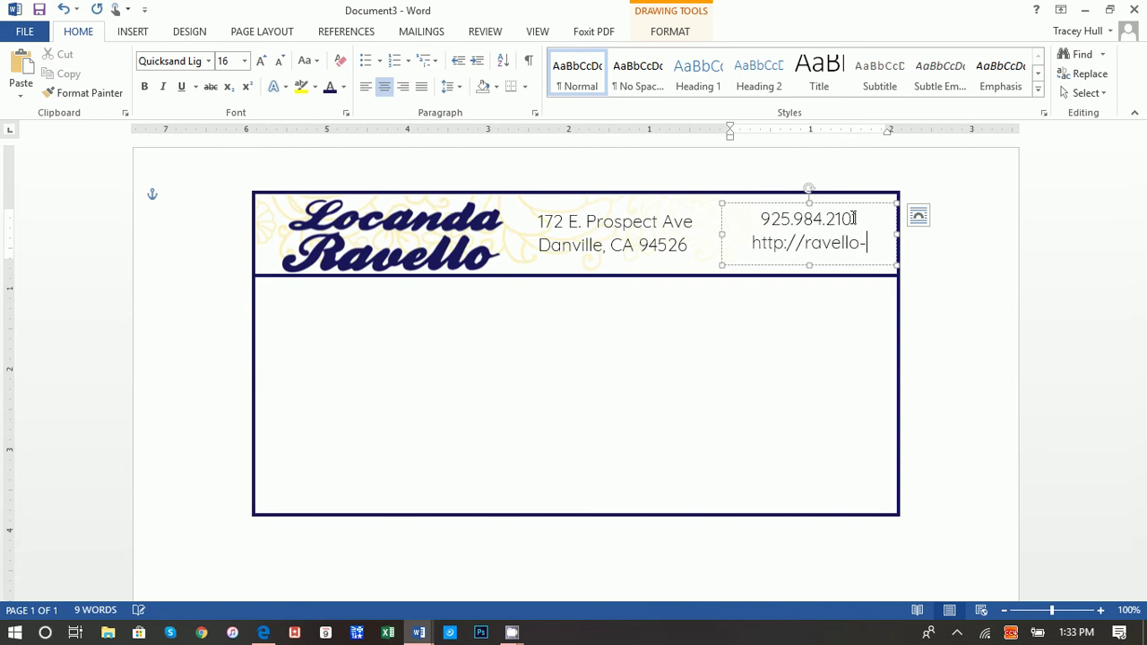
pyautogui.write('danvi')
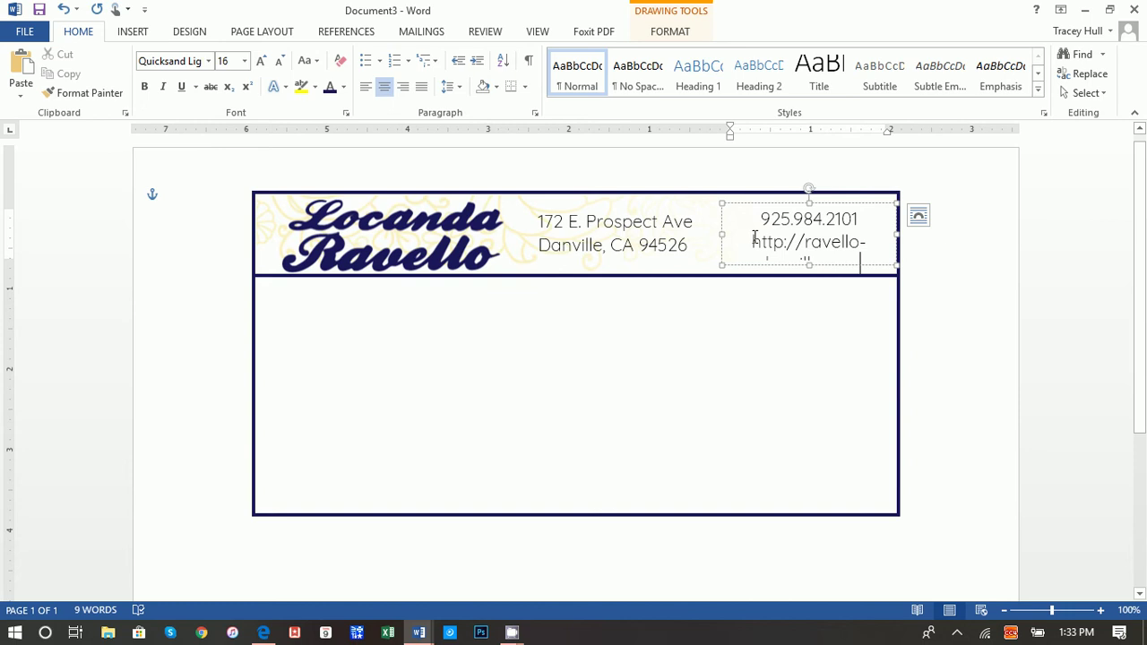
# - Set the whole web address line to 12 pt
pyautogui.moveTo(749, 242); pyautogui.dragTo(808, 283)
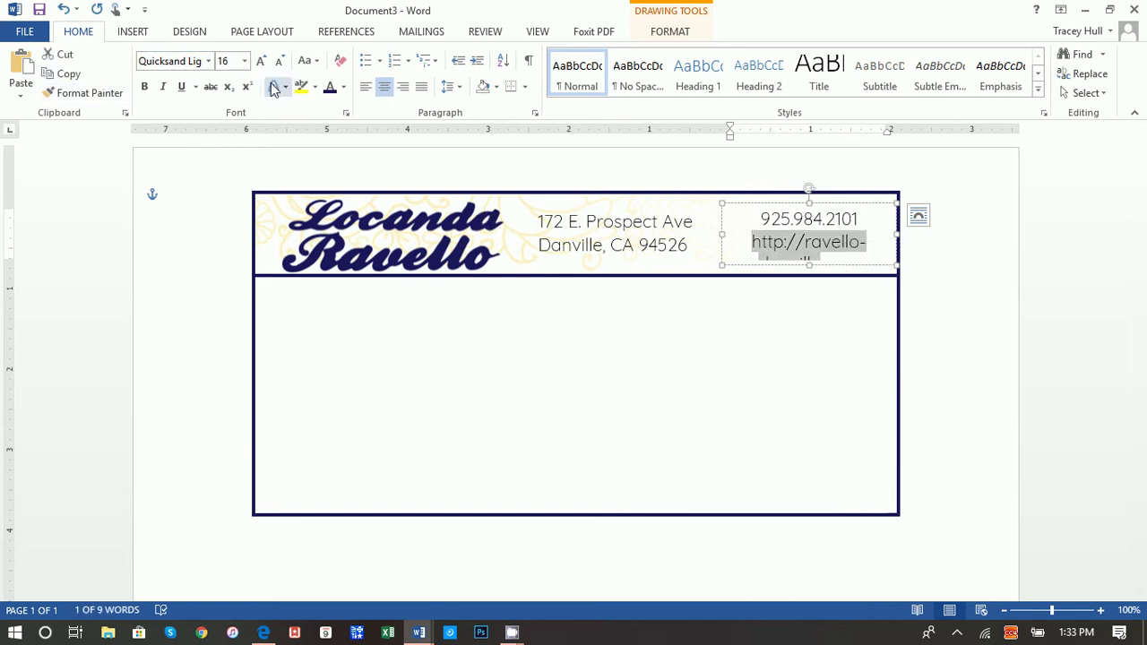
pyautogui.click(244, 62)
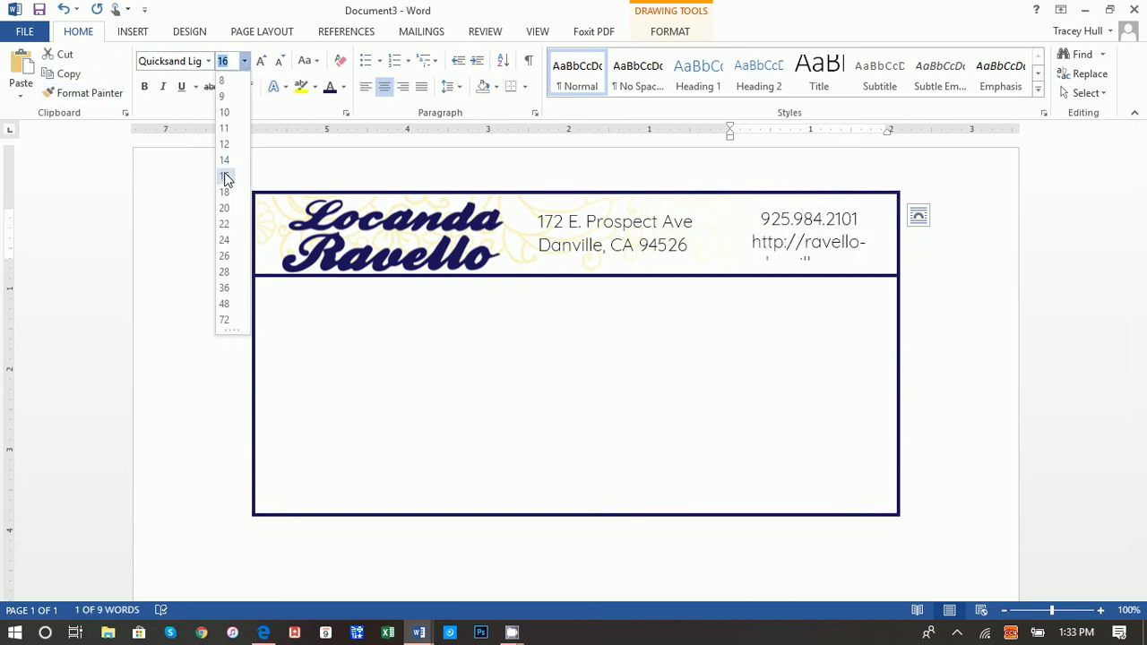
pyautogui.click(225, 113)
pyautogui.moveTo(735, 244); pyautogui.dragTo(894, 244)
pyautogui.click(245, 61)
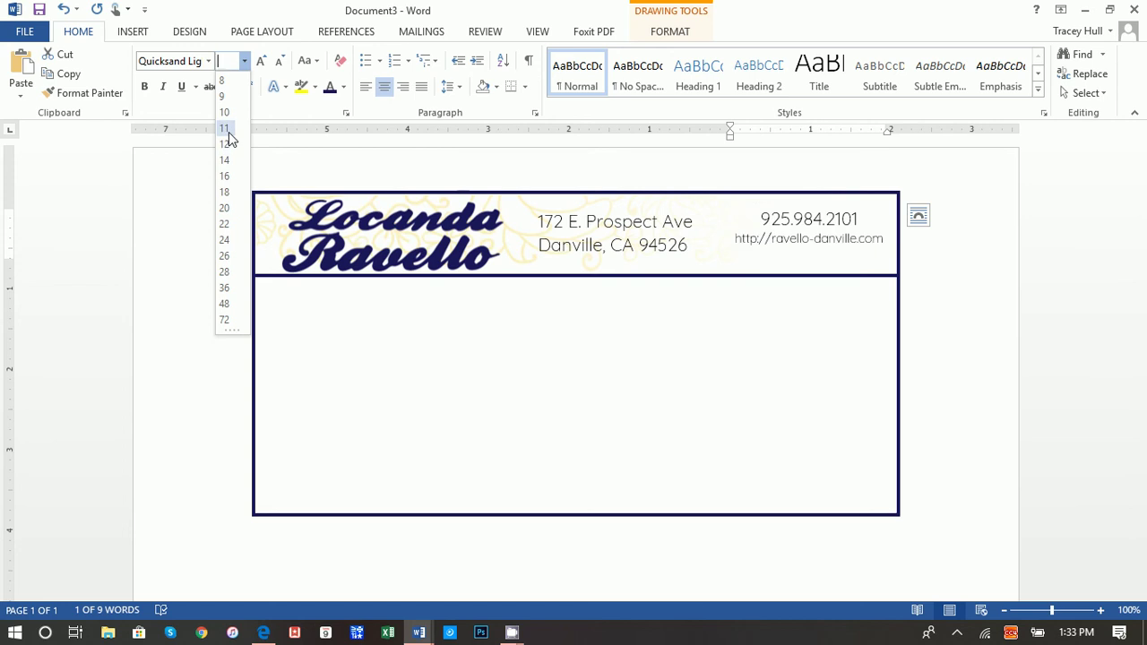
pyautogui.click(229, 143)
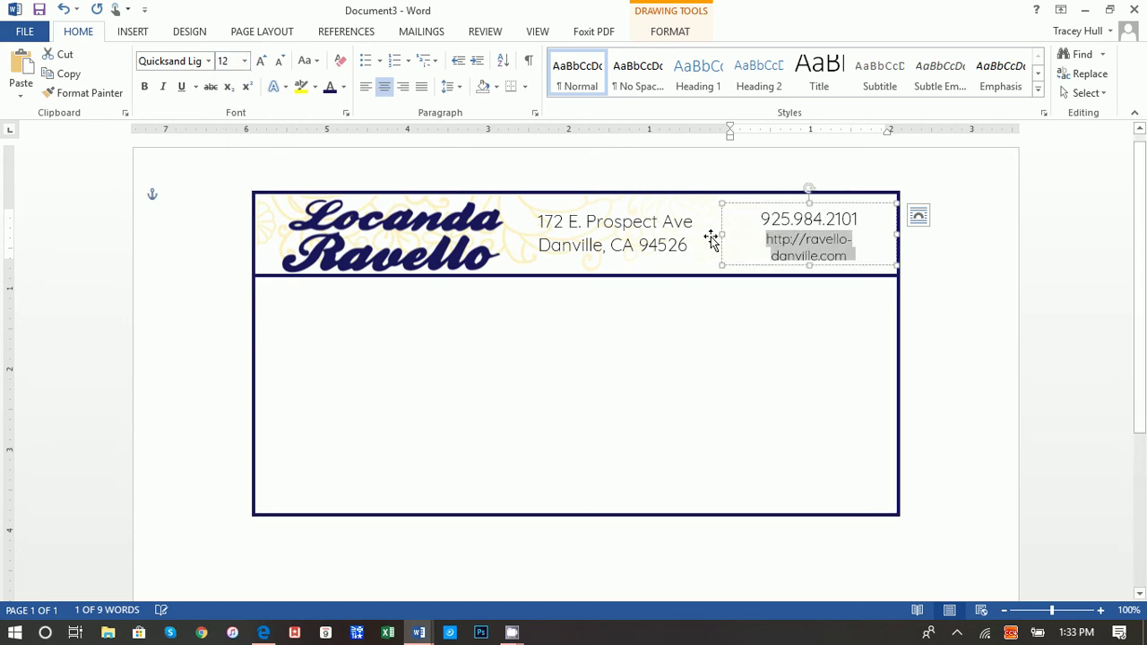
# - Widen the contact box so the URL fits one line and nudge it down
pyautogui.moveTo(721, 235); pyautogui.dragTo(712, 236)
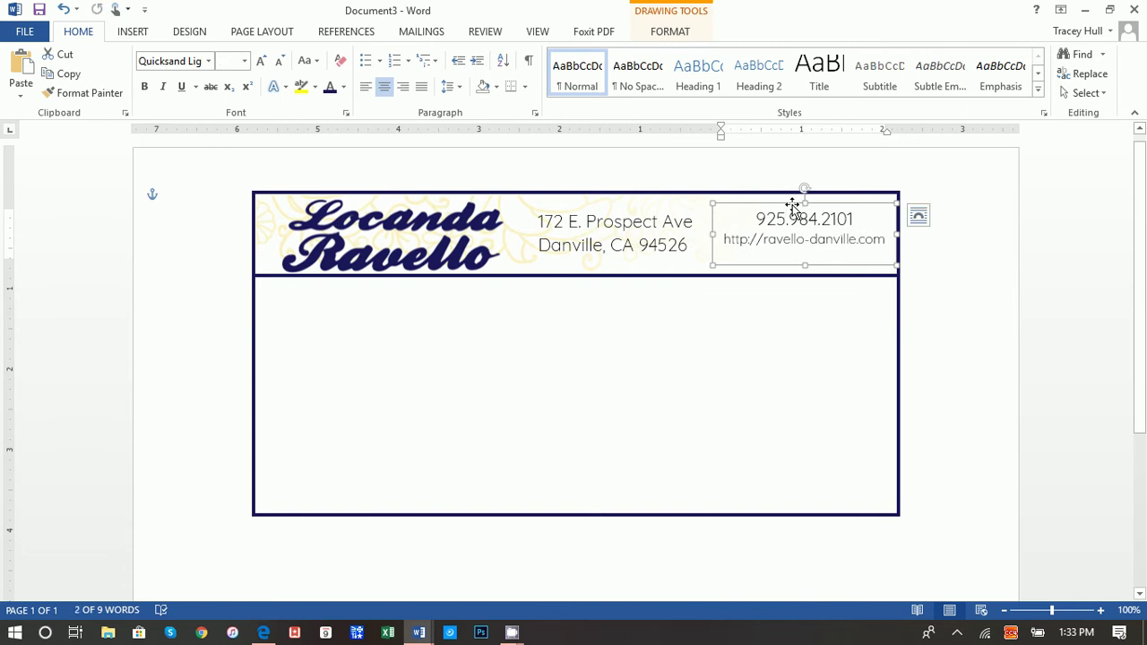
pyautogui.moveTo(792, 206); pyautogui.dragTo(794, 213)
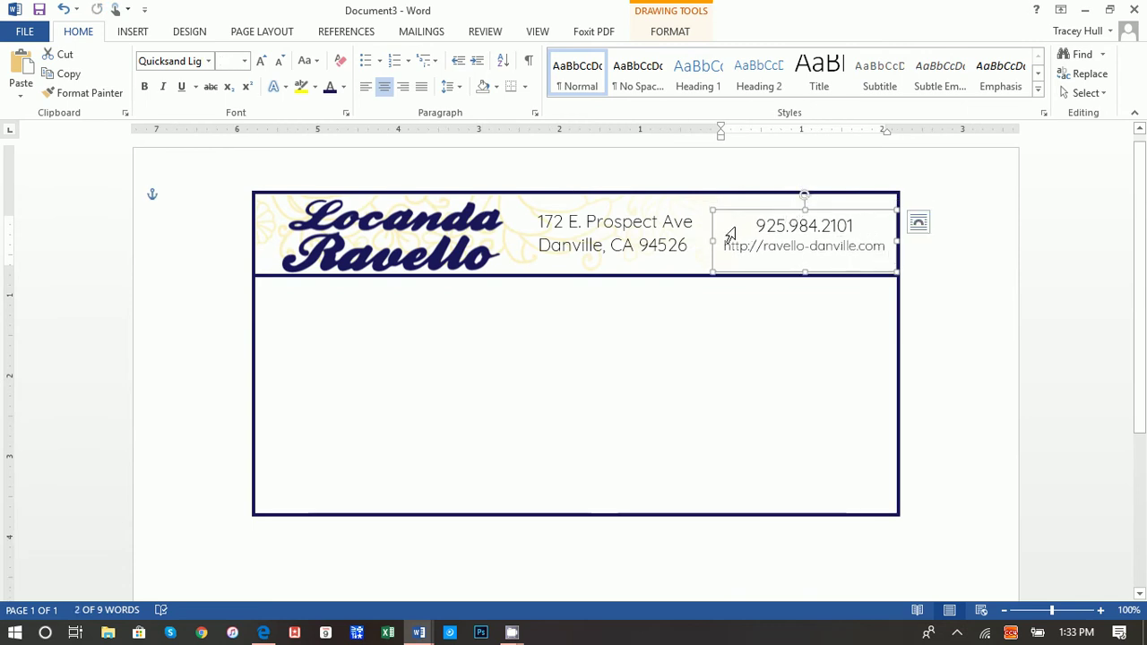
pyautogui.click(947, 328)
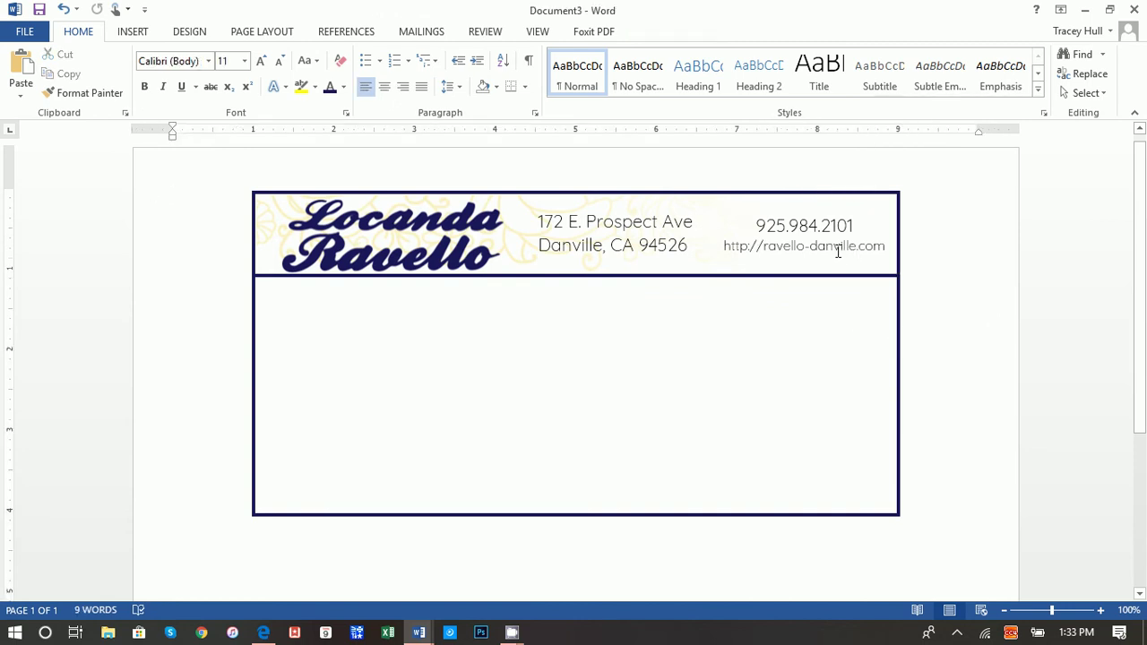
# - Draw a small text box between the address and the phone number
pyautogui.click(130, 33)
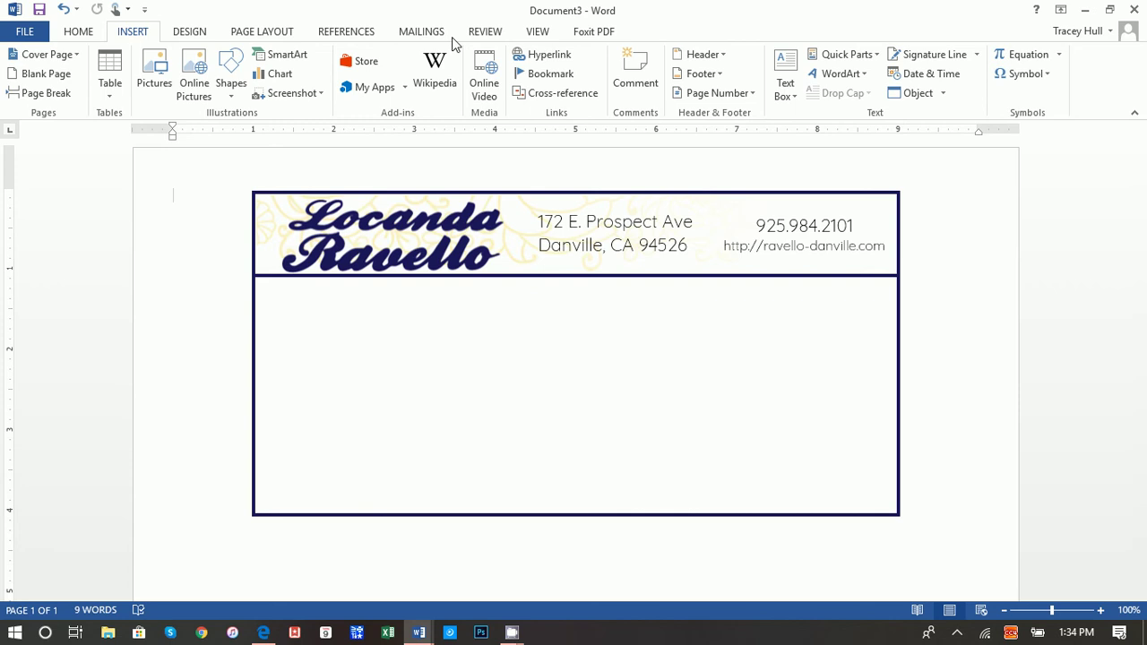
pyautogui.click(785, 82)
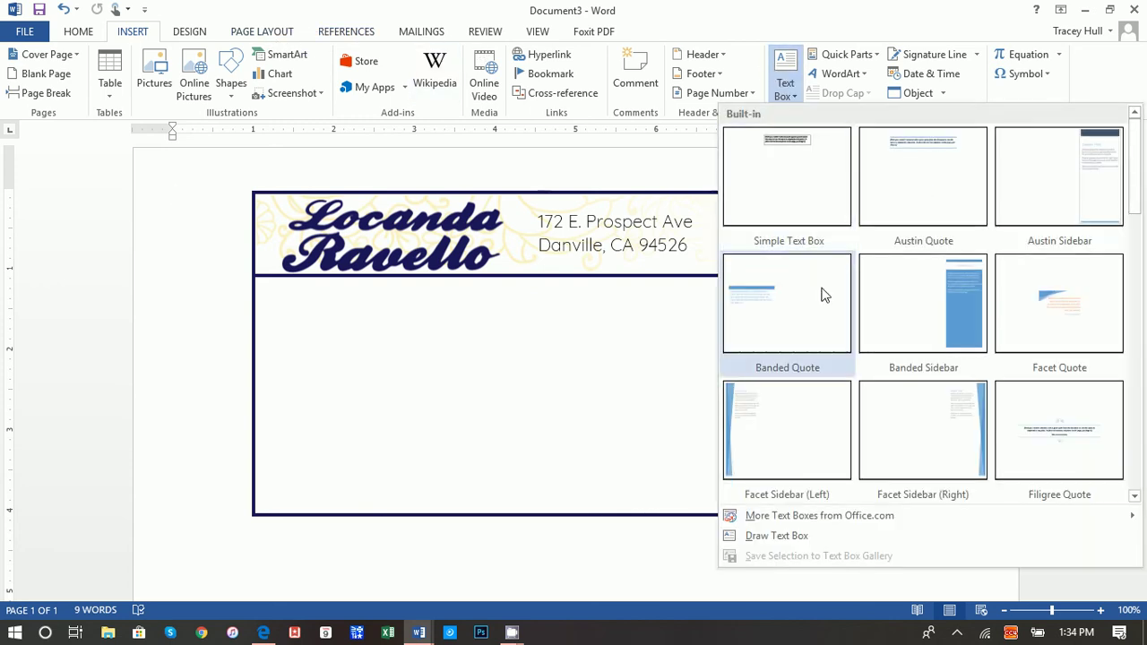
pyautogui.click(772, 536)
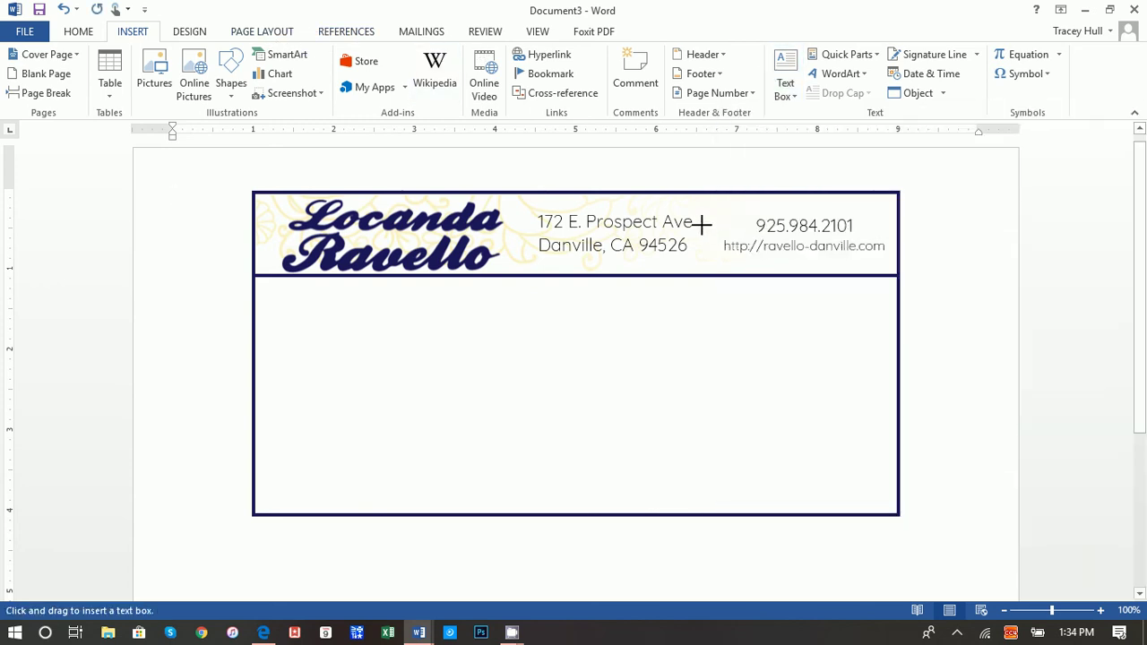
pyautogui.moveTo(698, 225); pyautogui.dragTo(719, 244)
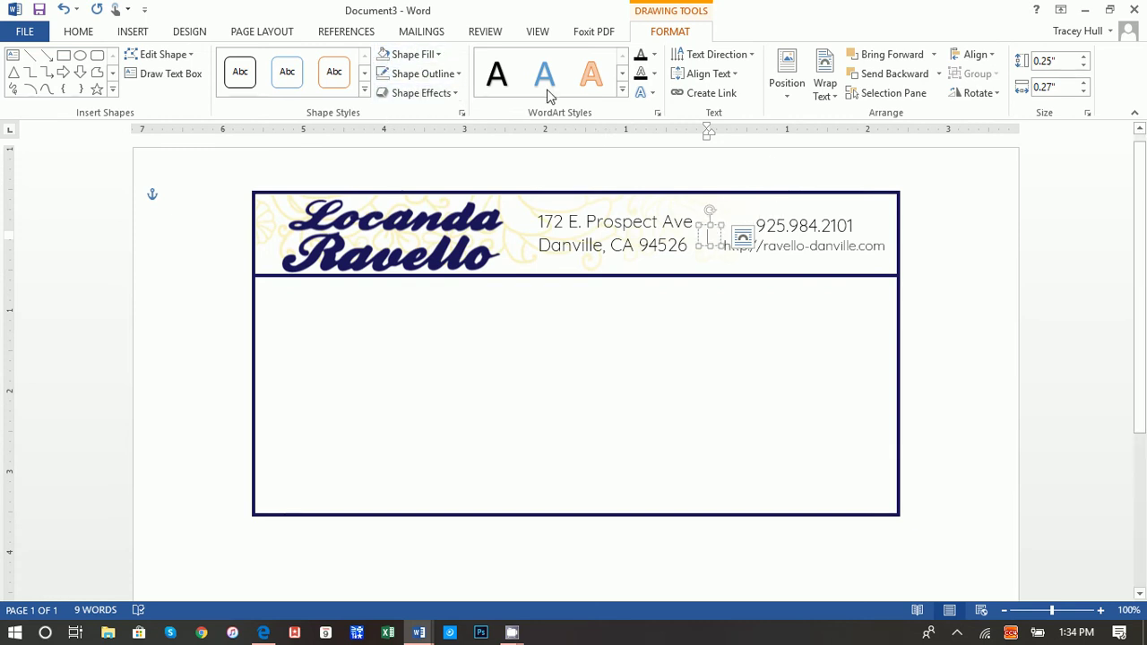
# - Give the small box No Outline and No Fill
pyautogui.click(403, 73)
pyautogui.click(419, 159)
pyautogui.click(794, 294)
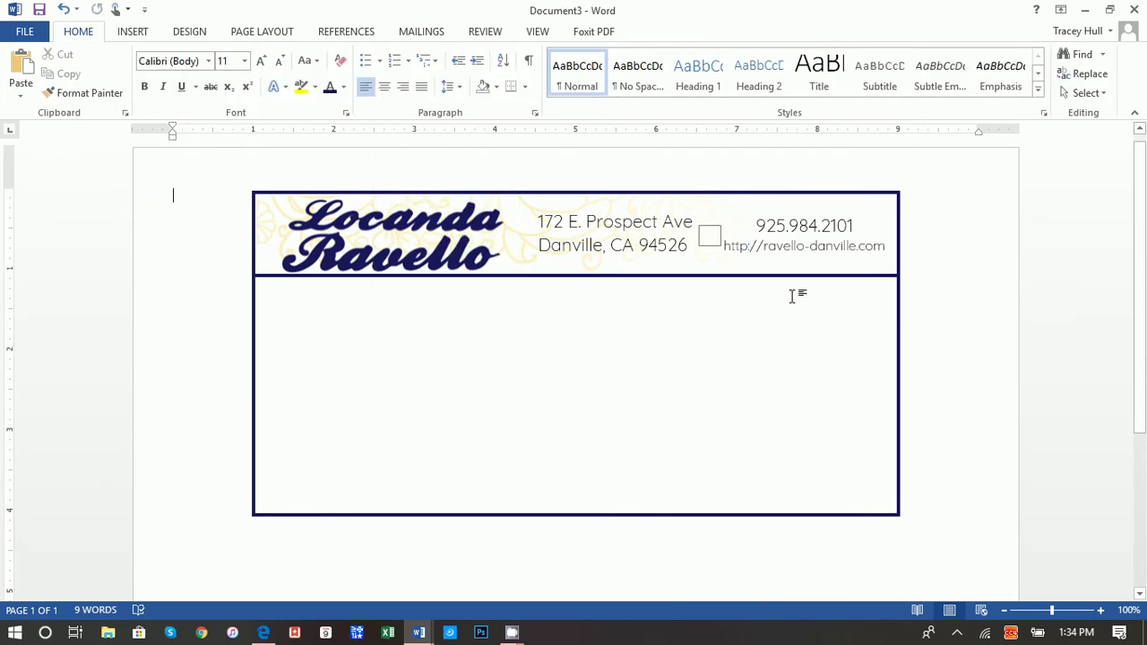
pyautogui.click(704, 230)
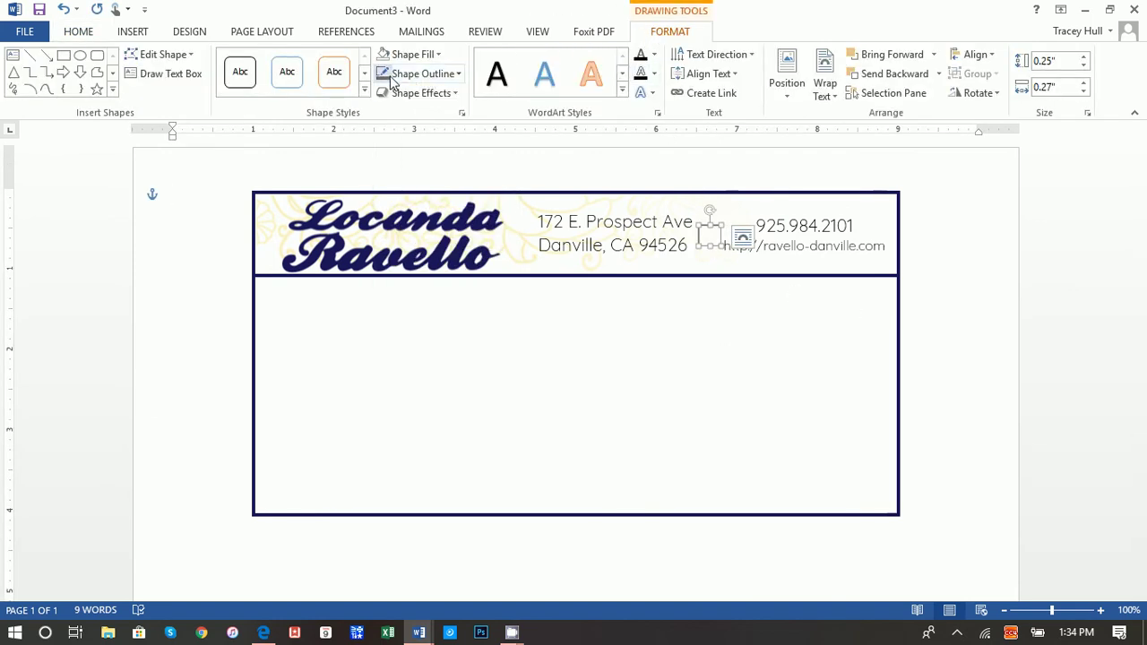
pyautogui.click(421, 74)
pyautogui.click(412, 254)
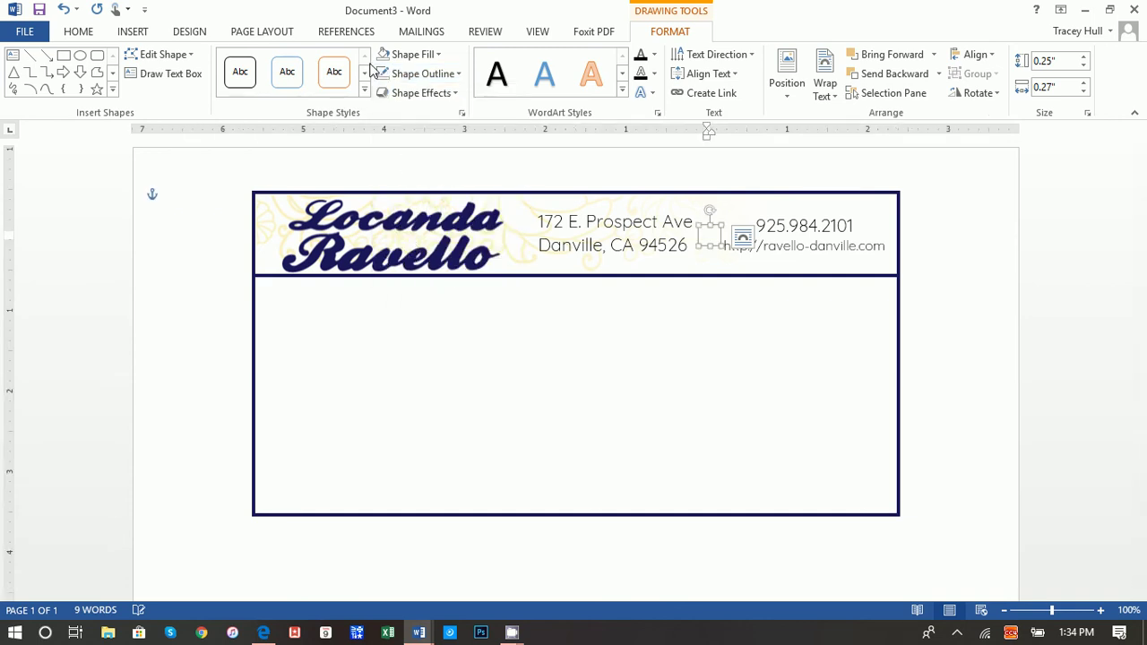
pyautogui.click(412, 54)
pyautogui.click(412, 236)
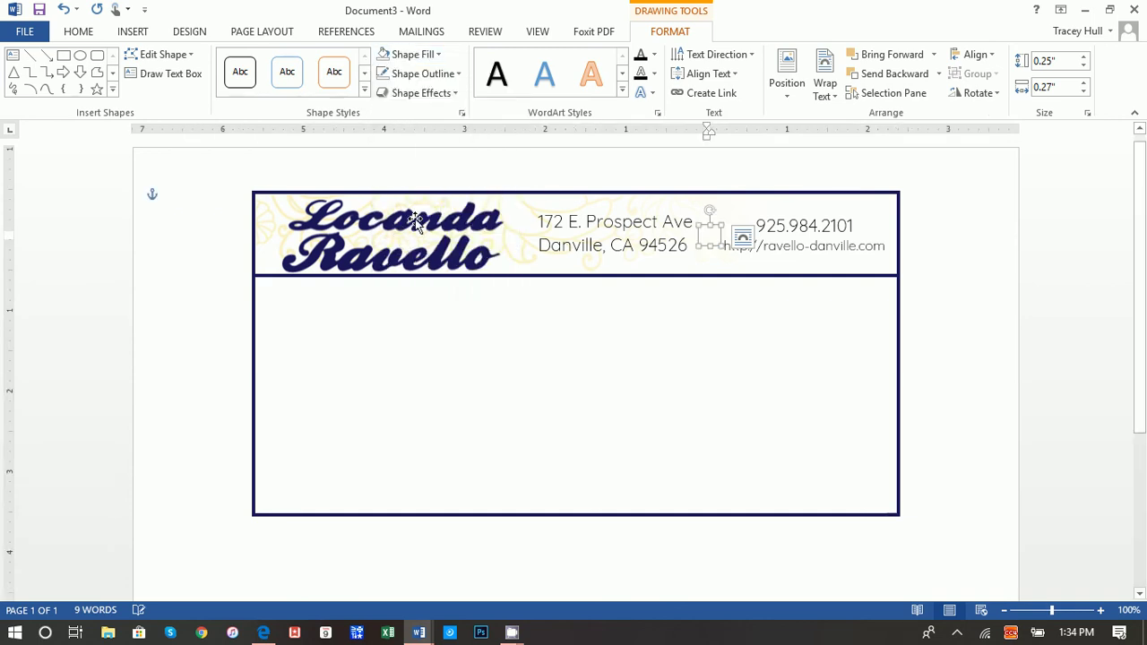
pyautogui.click(136, 34)
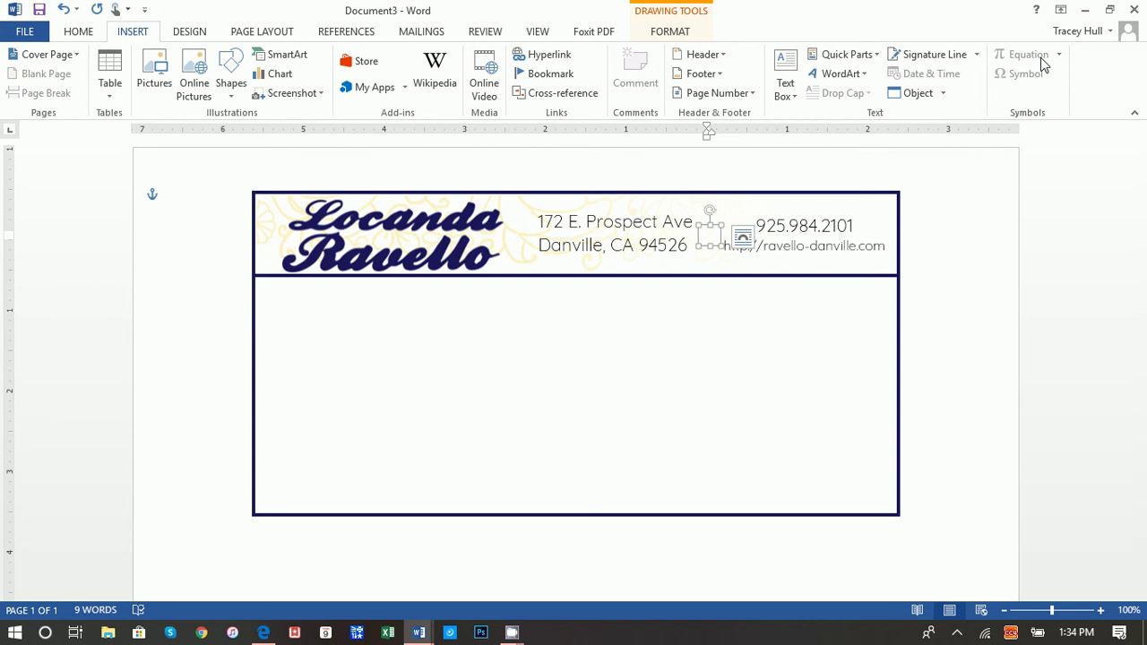
# - Insert the Wingdings filled circle (code 108) into the small text box
pyautogui.click(712, 233)
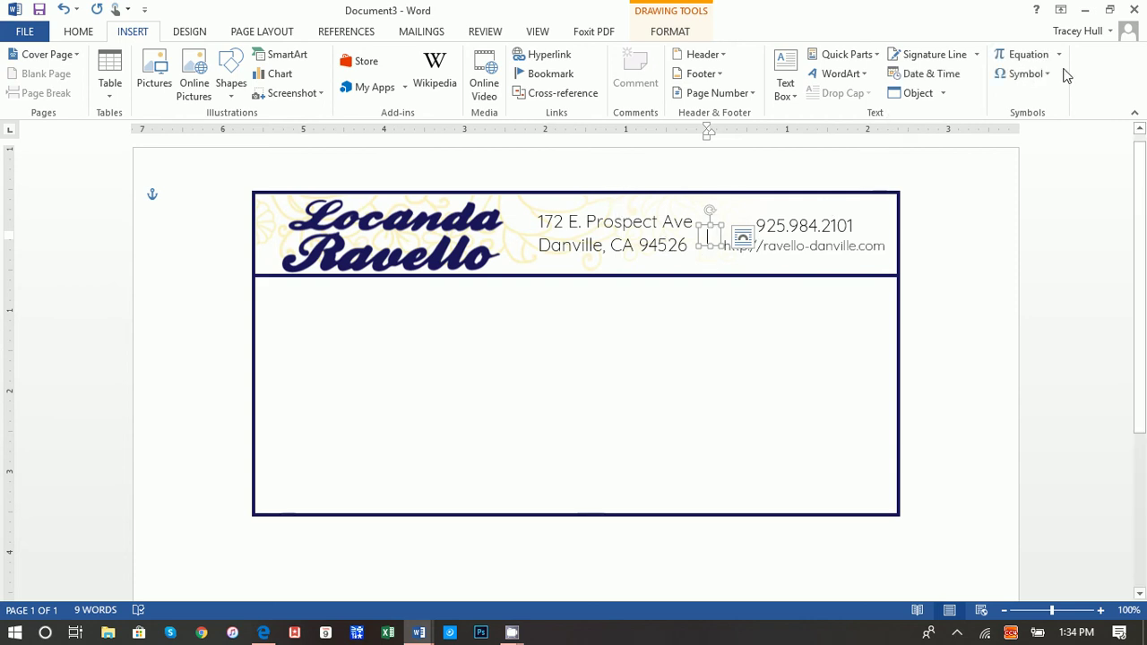
pyautogui.click(1024, 73)
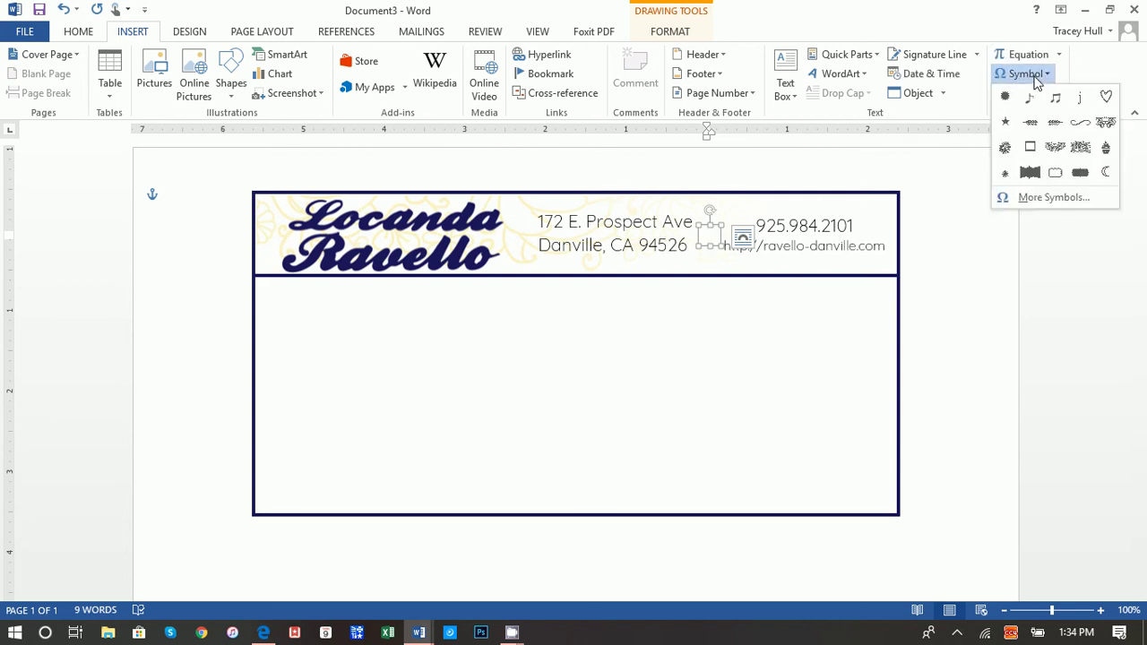
pyautogui.click(1039, 197)
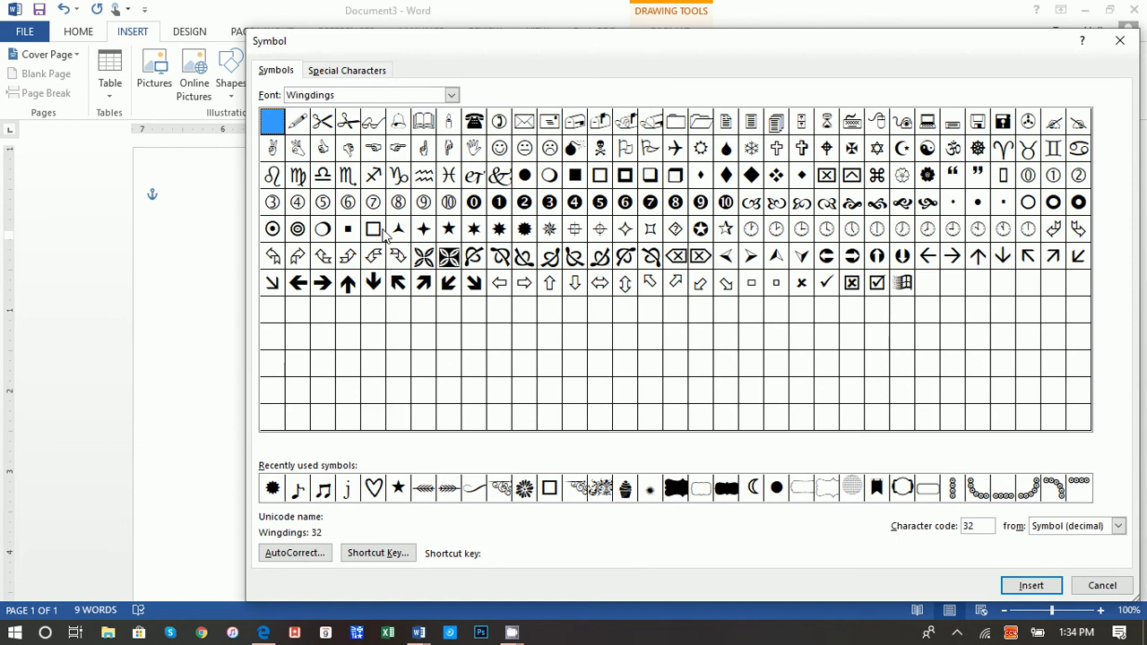
pyautogui.click(524, 176)
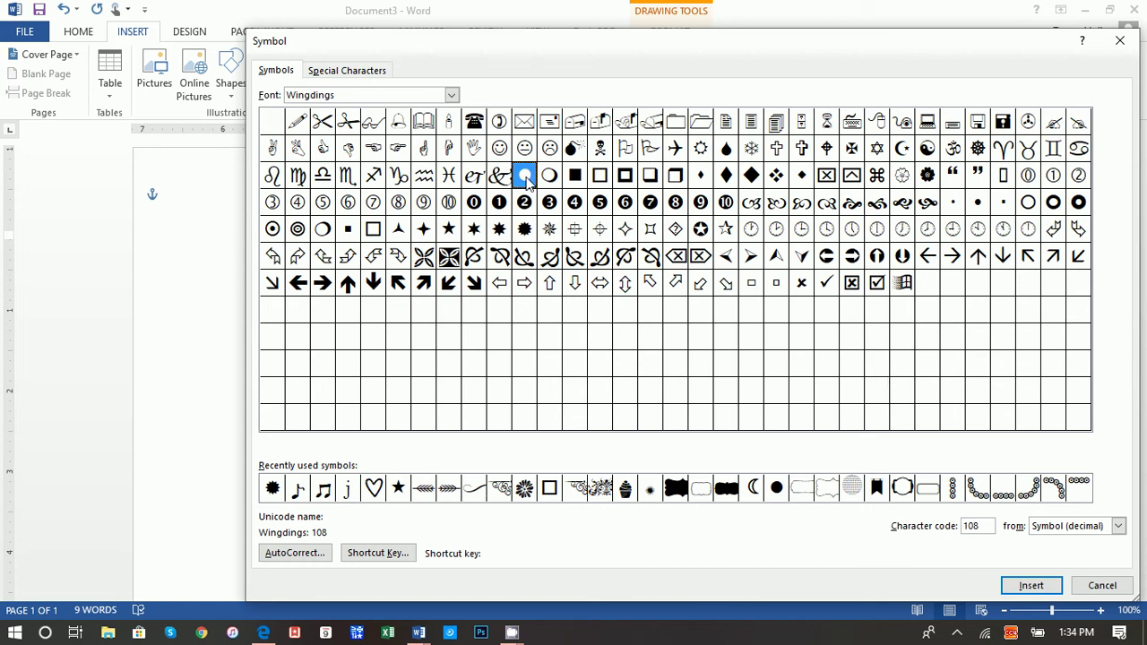
pyautogui.click(1039, 585)
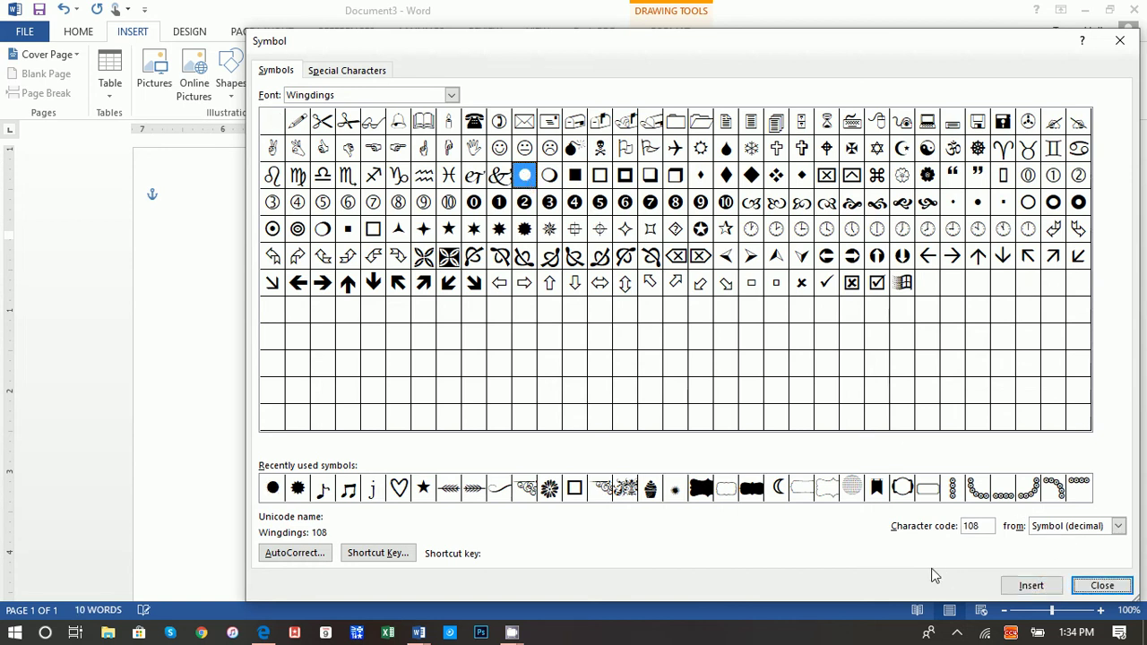
pyautogui.click(1117, 587)
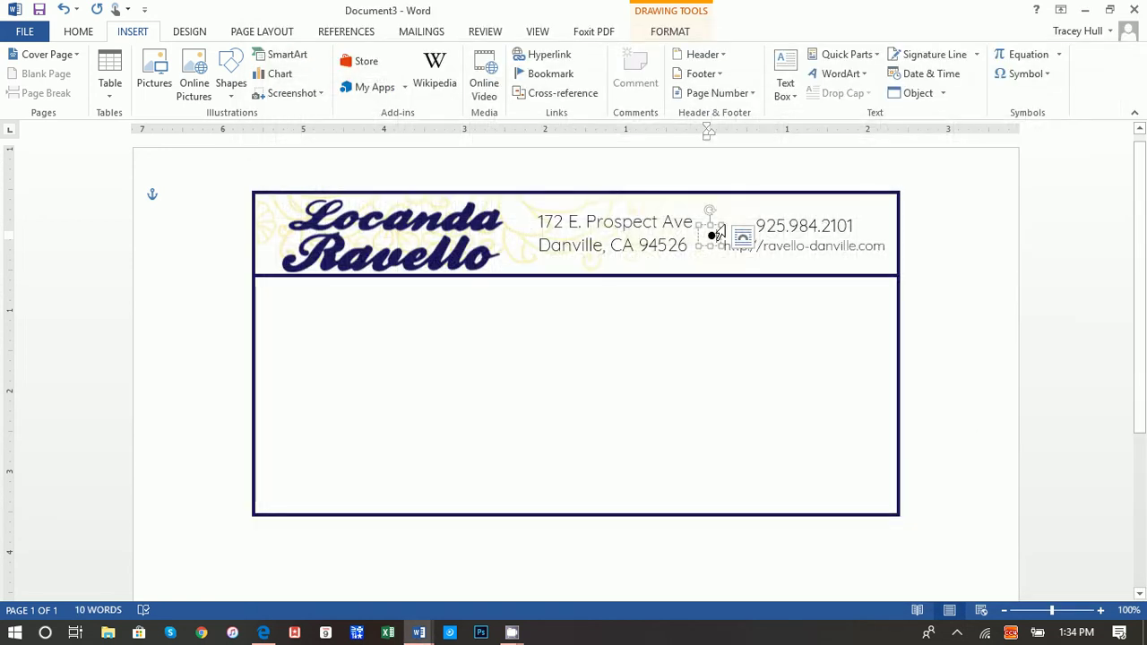
# - Colour the circle symbol the recent dark navy
pyautogui.moveTo(718, 235); pyautogui.dragTo(704, 236)
pyautogui.click(79, 31)
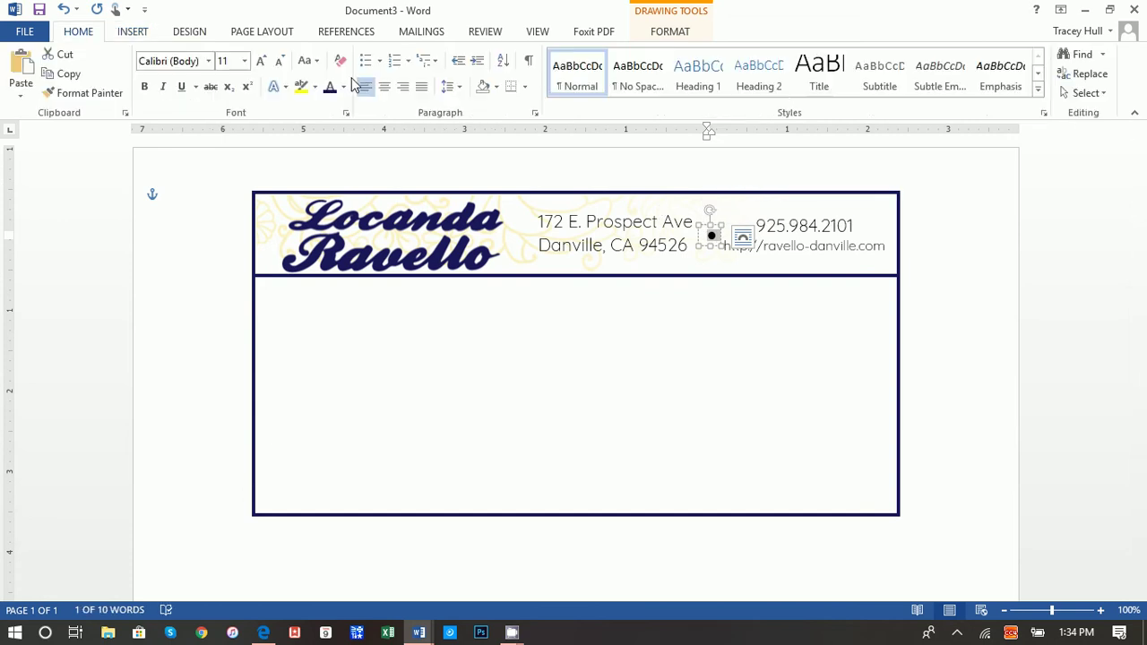
pyautogui.click(345, 87)
pyautogui.click(331, 270)
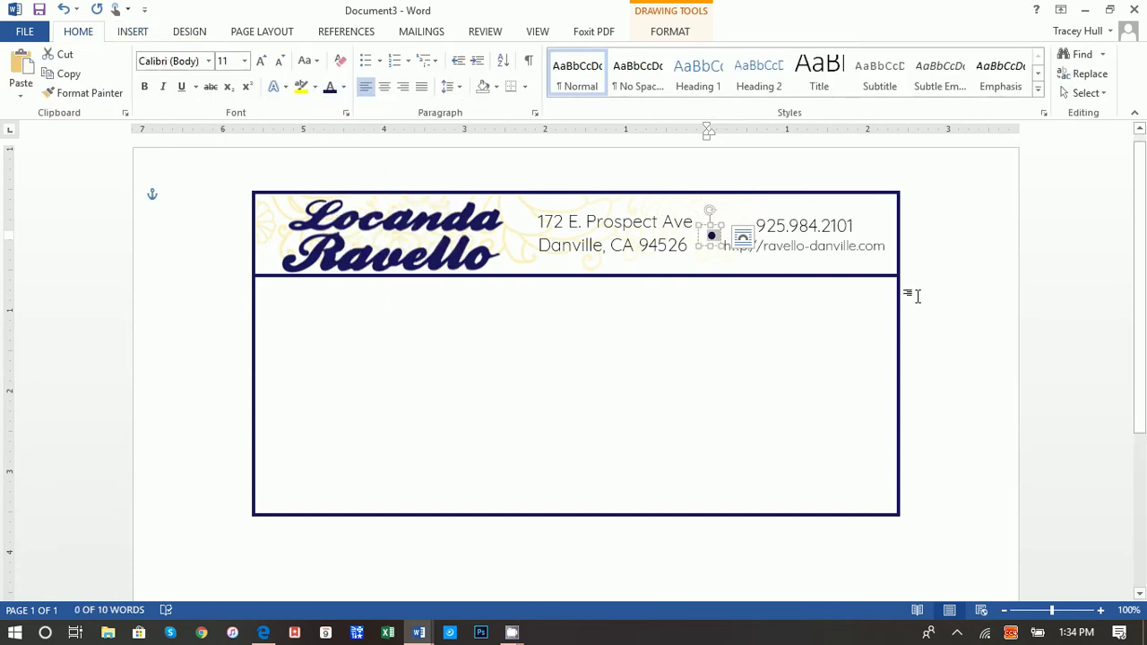
pyautogui.click(1001, 297)
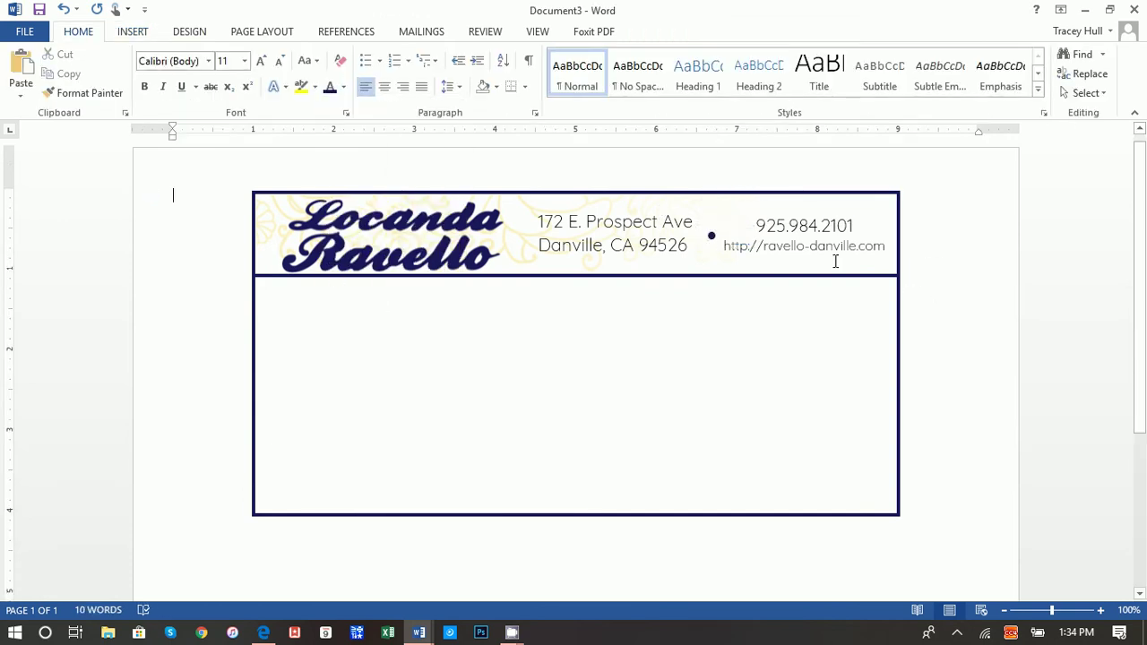
# - Apply the same navy font colour to the phone/URL lines and the address
pyautogui.click(758, 224)
pyautogui.moveTo(758, 224); pyautogui.dragTo(885, 294)
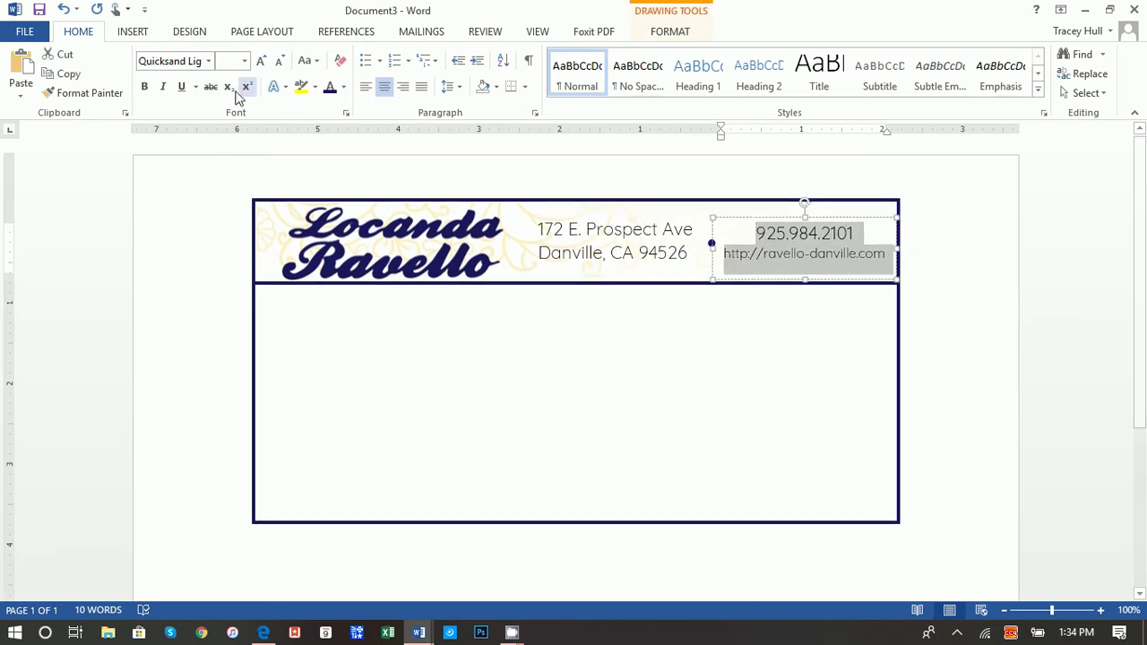
pyautogui.click(343, 87)
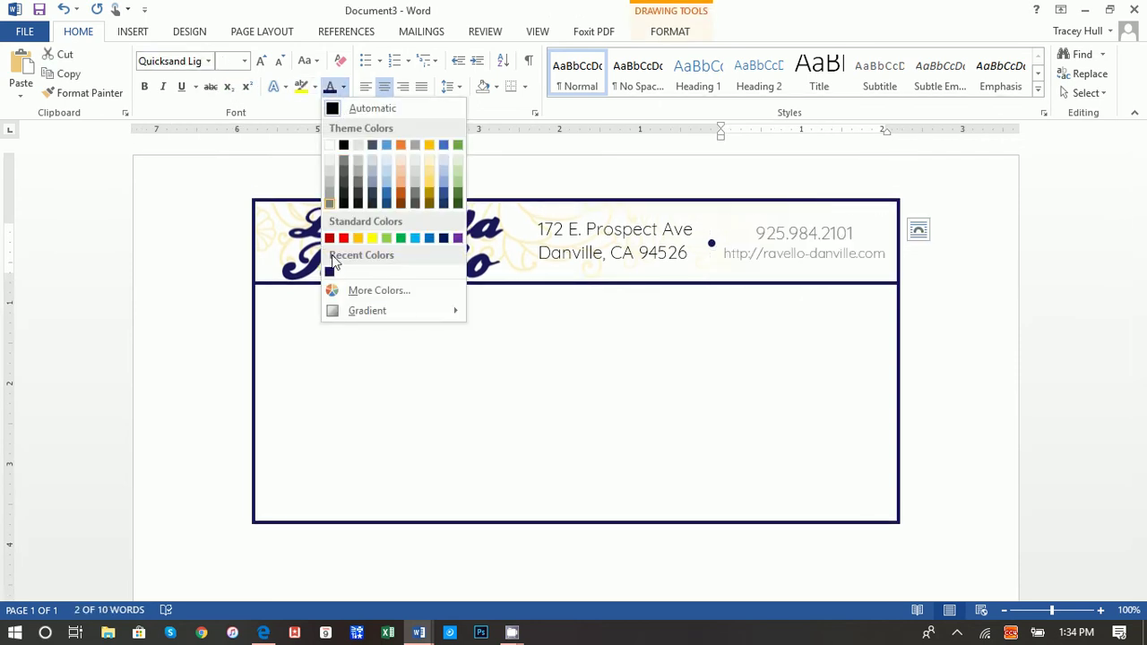
pyautogui.click(329, 273)
pyautogui.click(672, 252)
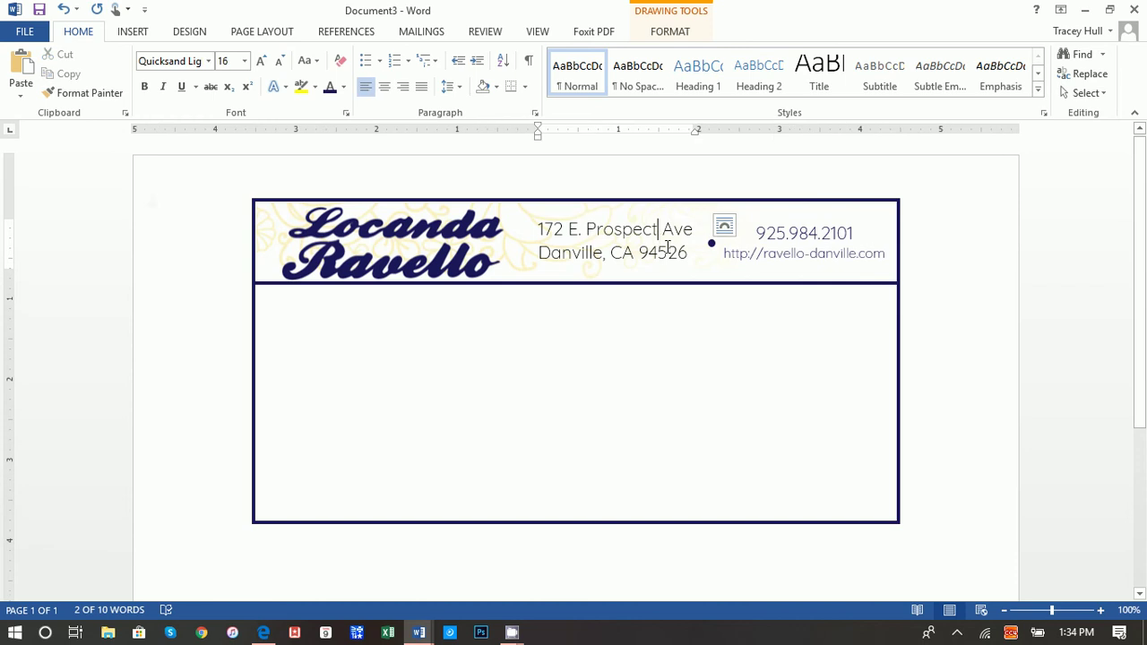
pyautogui.tripleClick(610, 232)
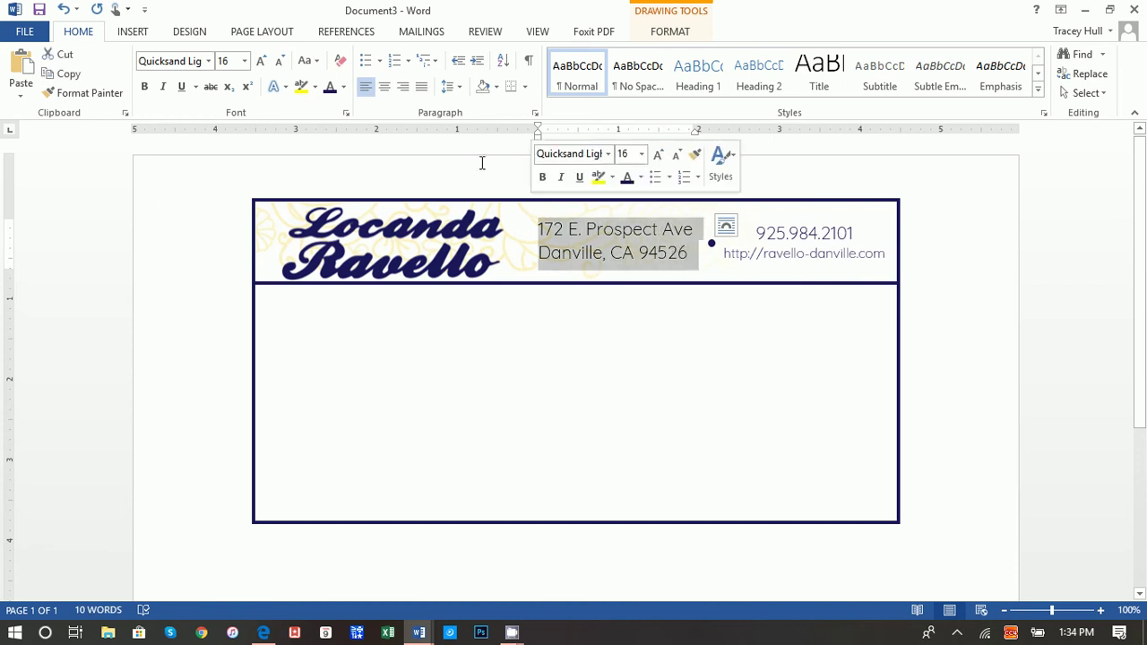
pyautogui.click(343, 87)
pyautogui.click(330, 273)
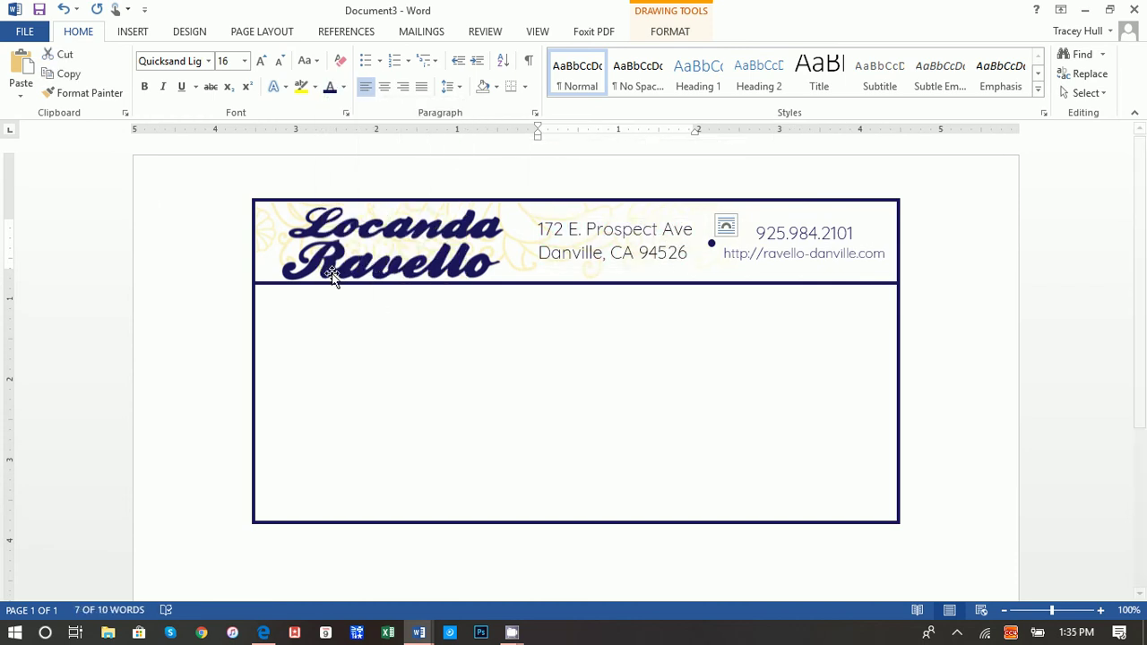
pyautogui.click(967, 295)
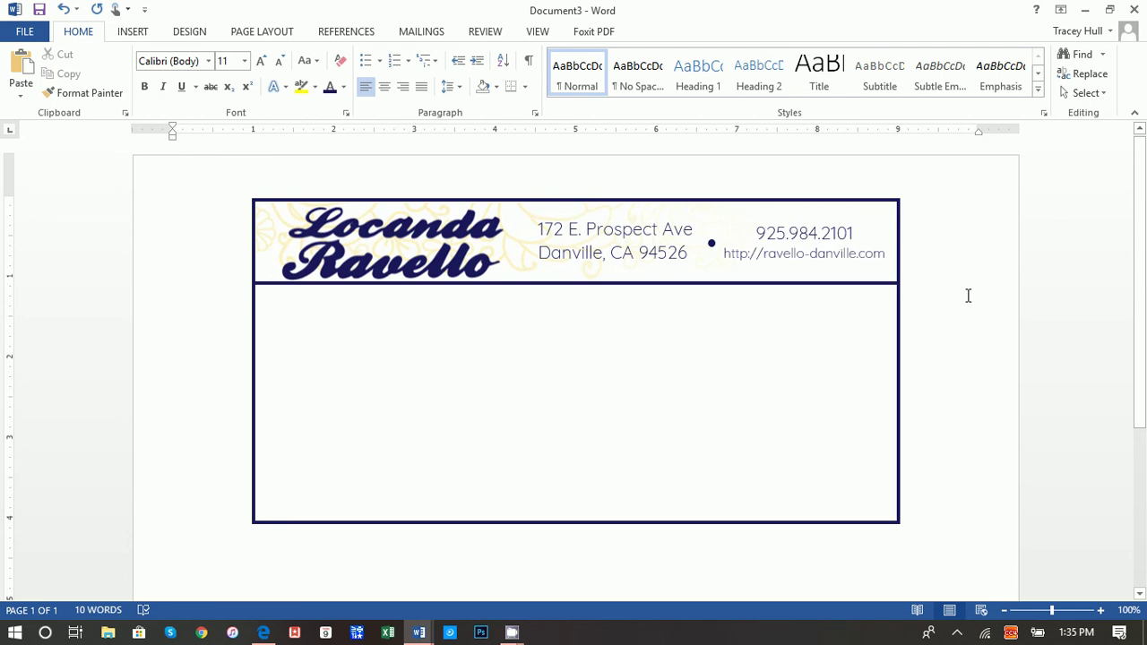
# - Switch to the finished certif document to compare the banner
pyautogui.click(853, 234)
pyautogui.click(845, 219)
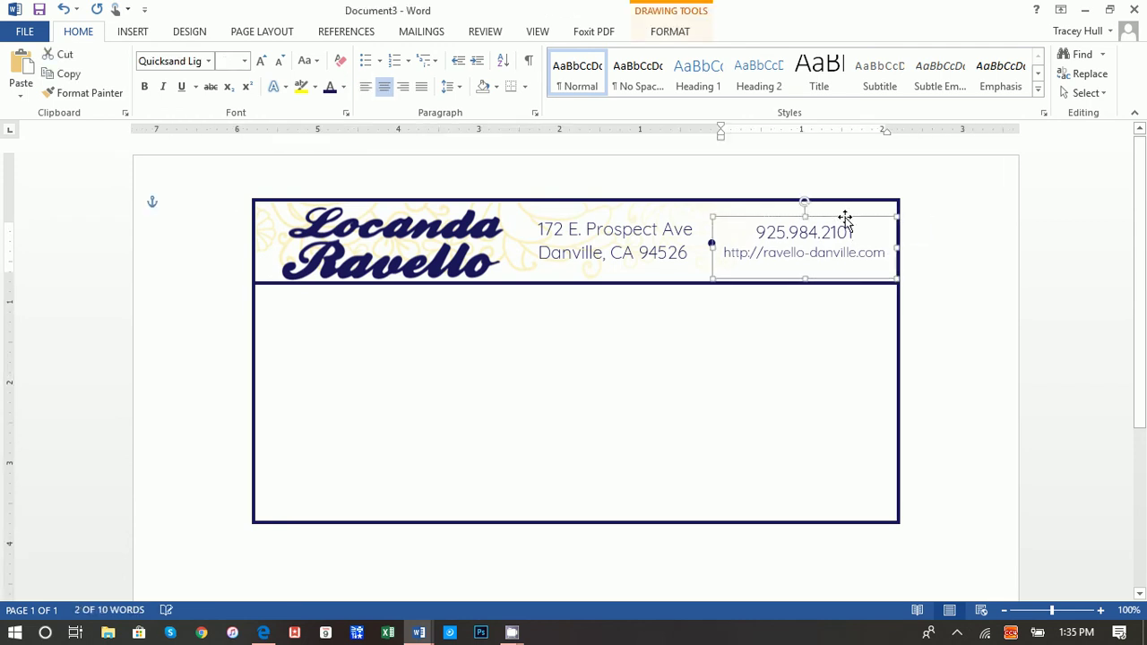
pyautogui.click(932, 296)
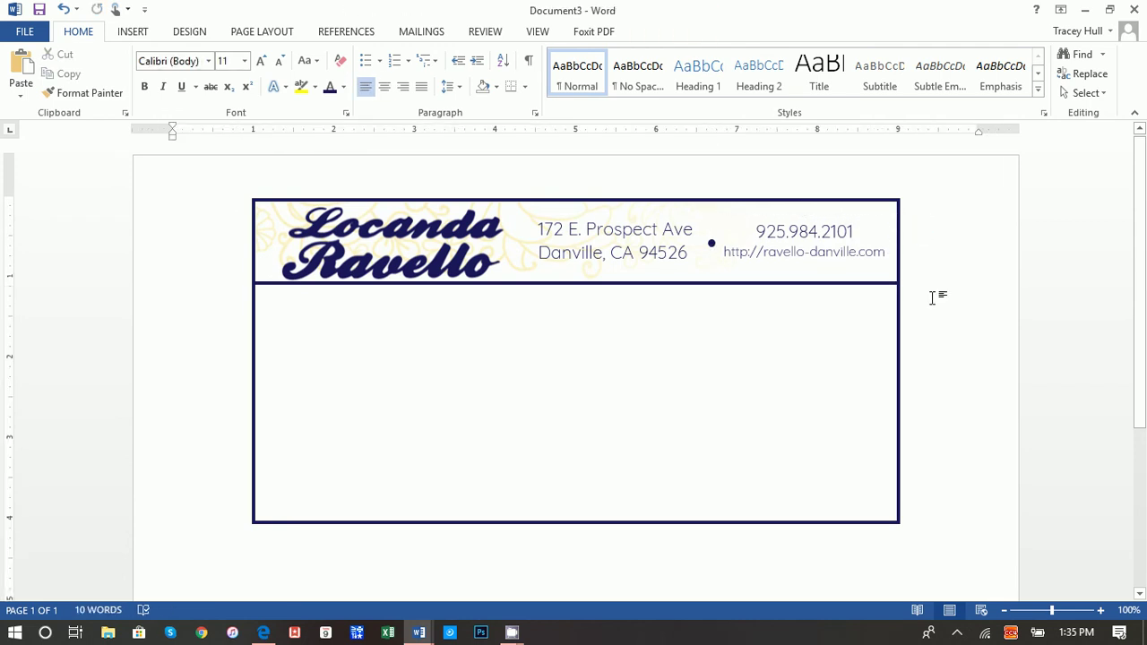
pyautogui.click(419, 632)
pyautogui.click(323, 555)
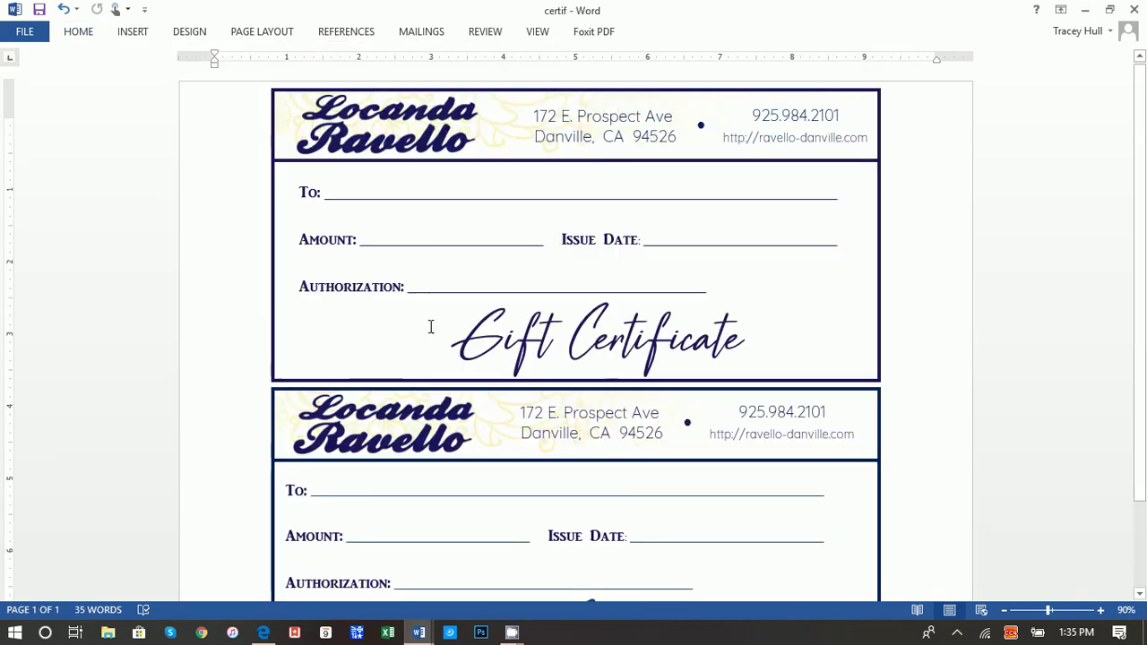
# - Back in Document3, draw a wide text box inside the lower certificate frame
pyautogui.click(418, 629)
pyautogui.click(525, 503)
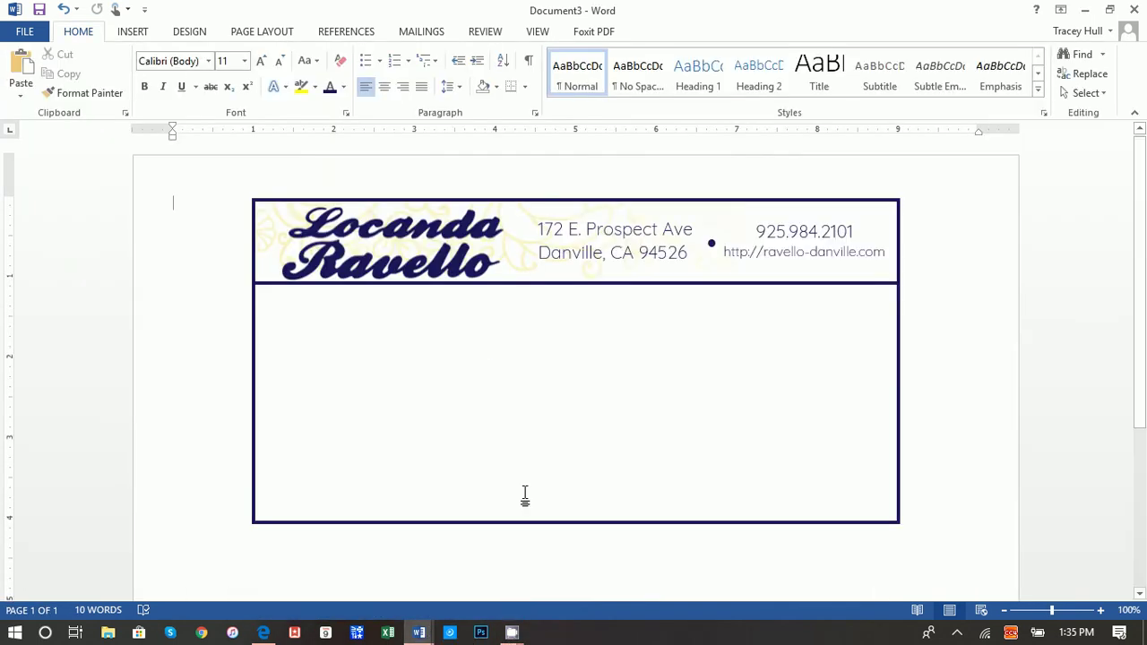
pyautogui.click(133, 31)
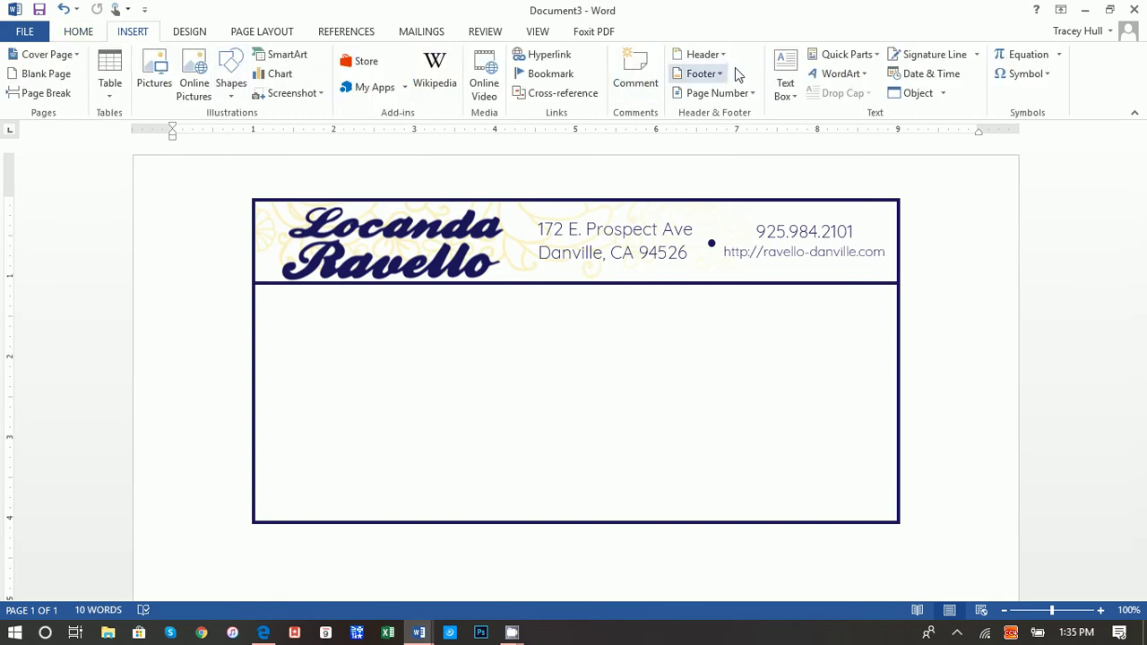
pyautogui.click(781, 72)
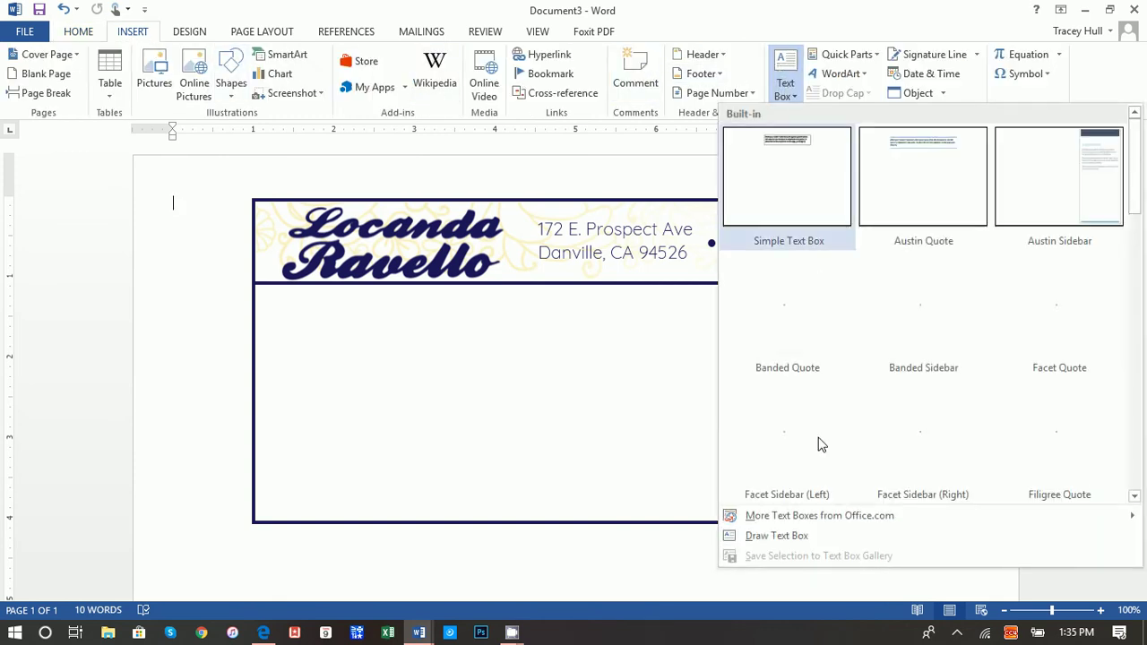
pyautogui.click(795, 536)
pyautogui.moveTo(267, 302)
pyautogui.mouseDown()
pyautogui.moveTo(433, 366)
pyautogui.moveTo(762, 389)
pyautogui.moveTo(873, 348)
pyautogui.mouseUp()
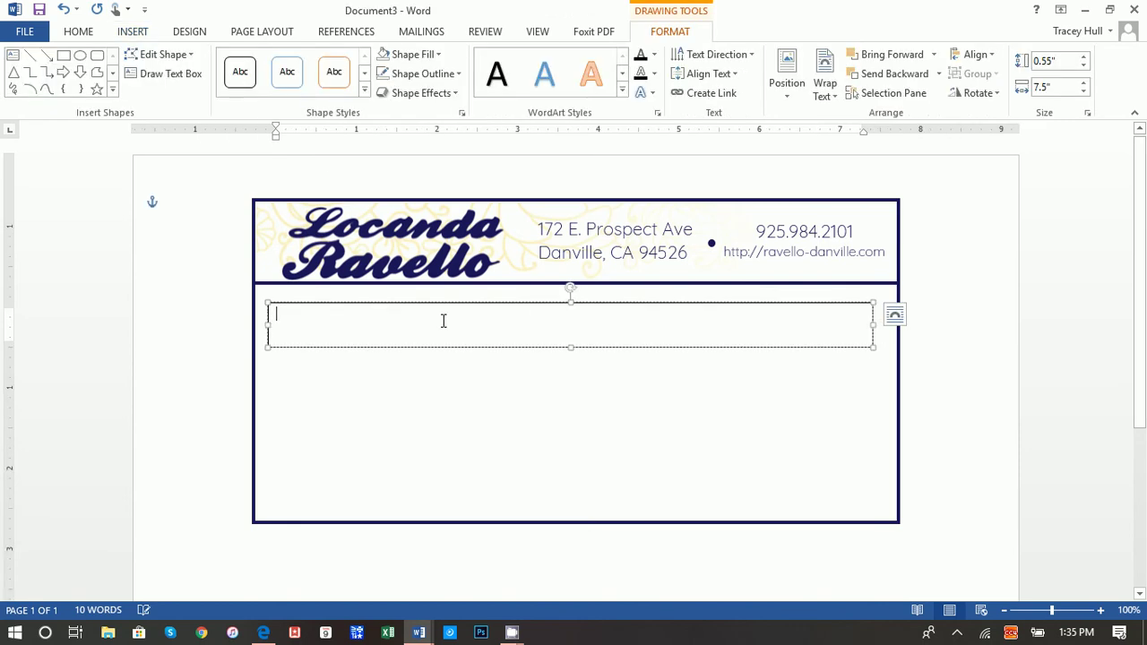
# - Enter the label 'To:' in the new box and highlight it
pyautogui.write('Tp')
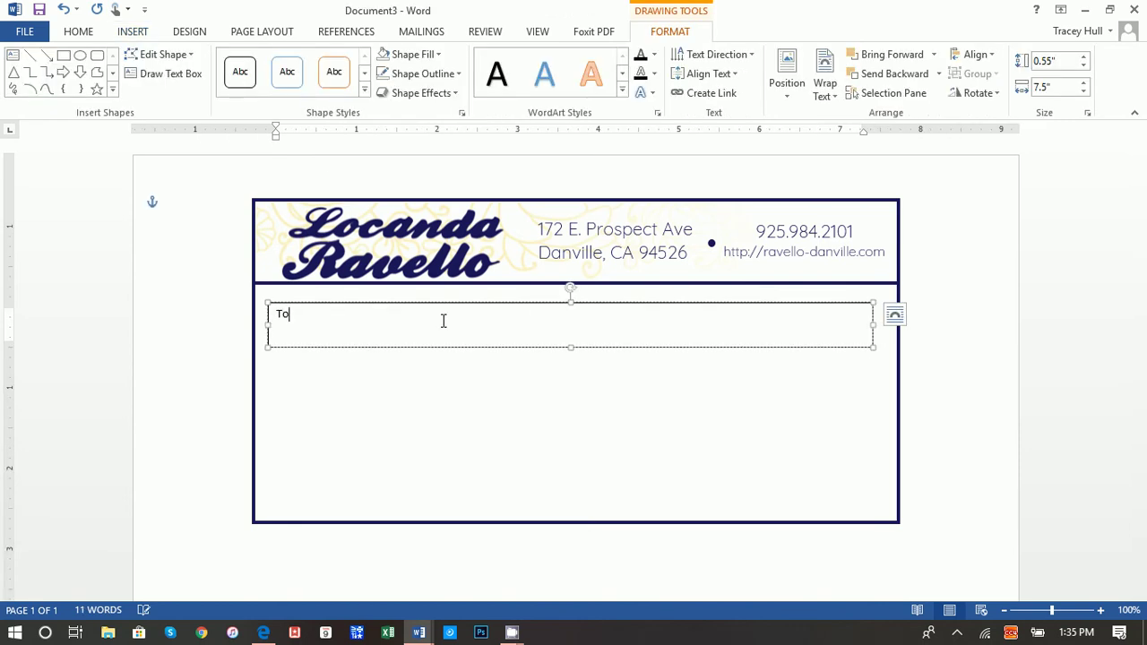
pyautogui.doubleClick(285, 314)
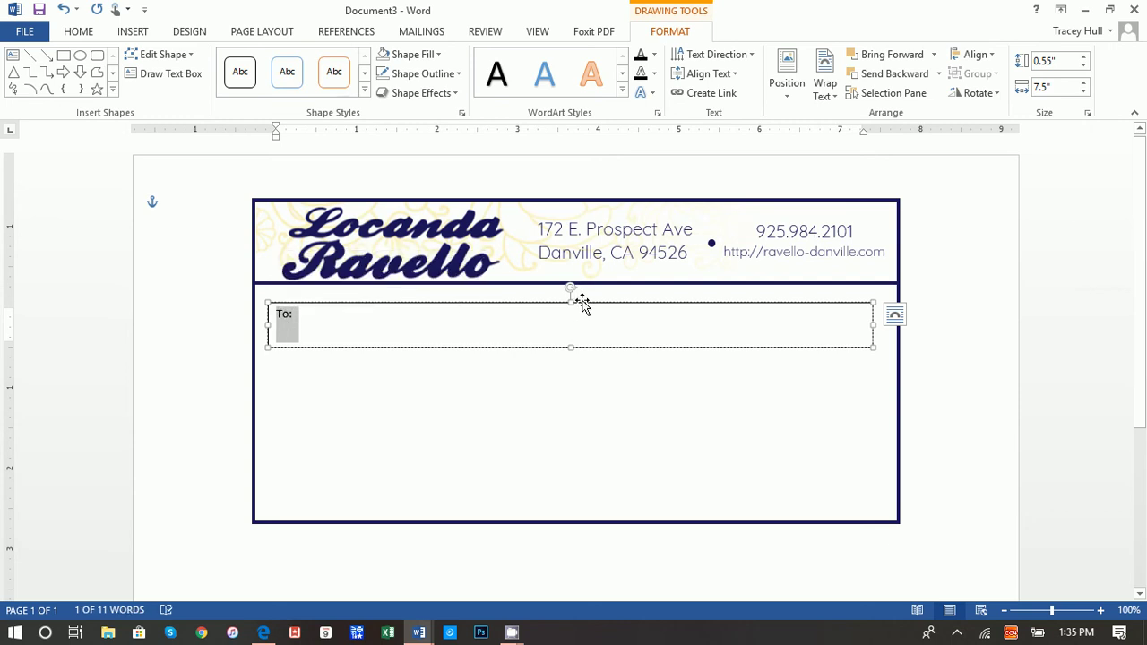
pyautogui.click(604, 410)
pyautogui.click(848, 303)
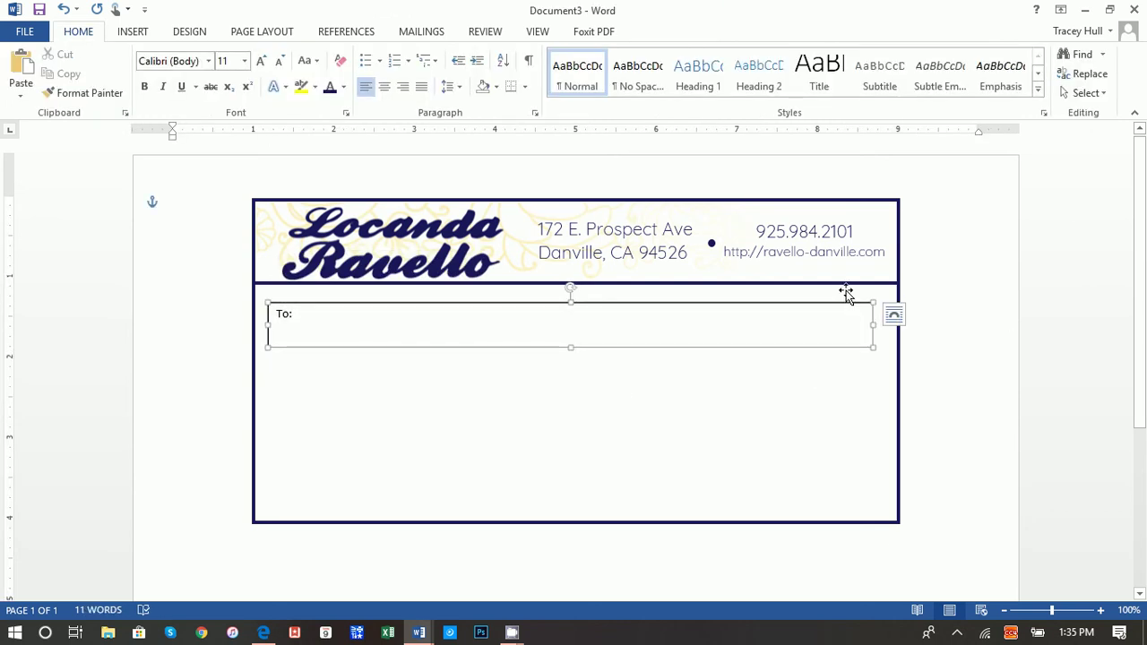
pyautogui.click(670, 31)
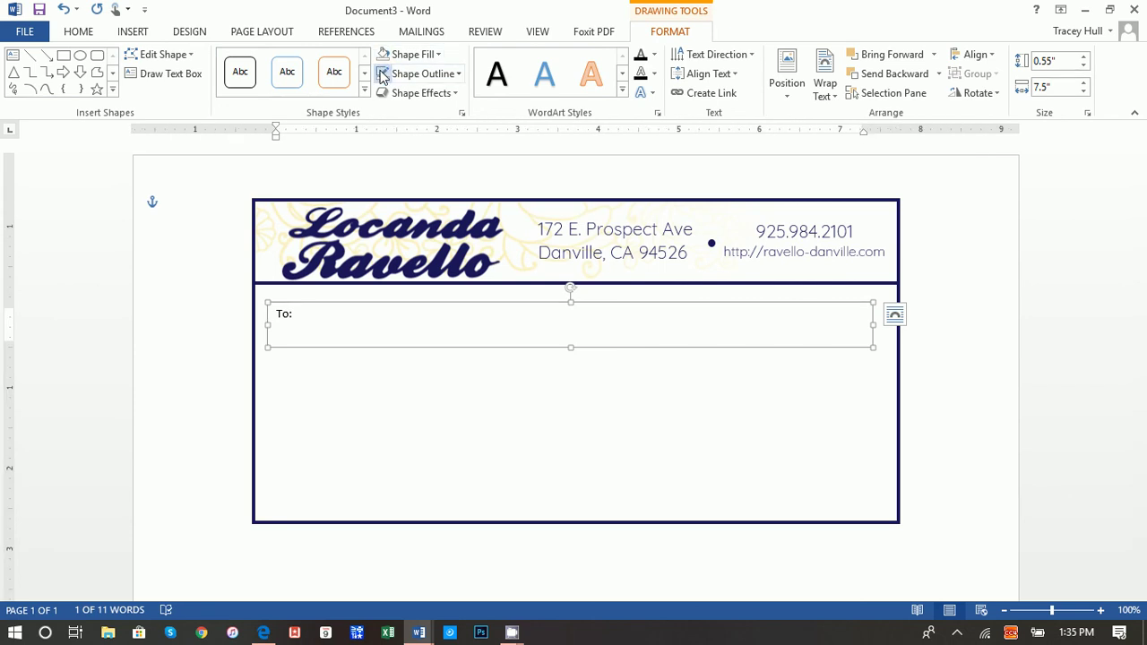
pyautogui.moveTo(298, 311); pyautogui.dragTo(276, 314)
pyautogui.hotkey('ctrl', 'c')
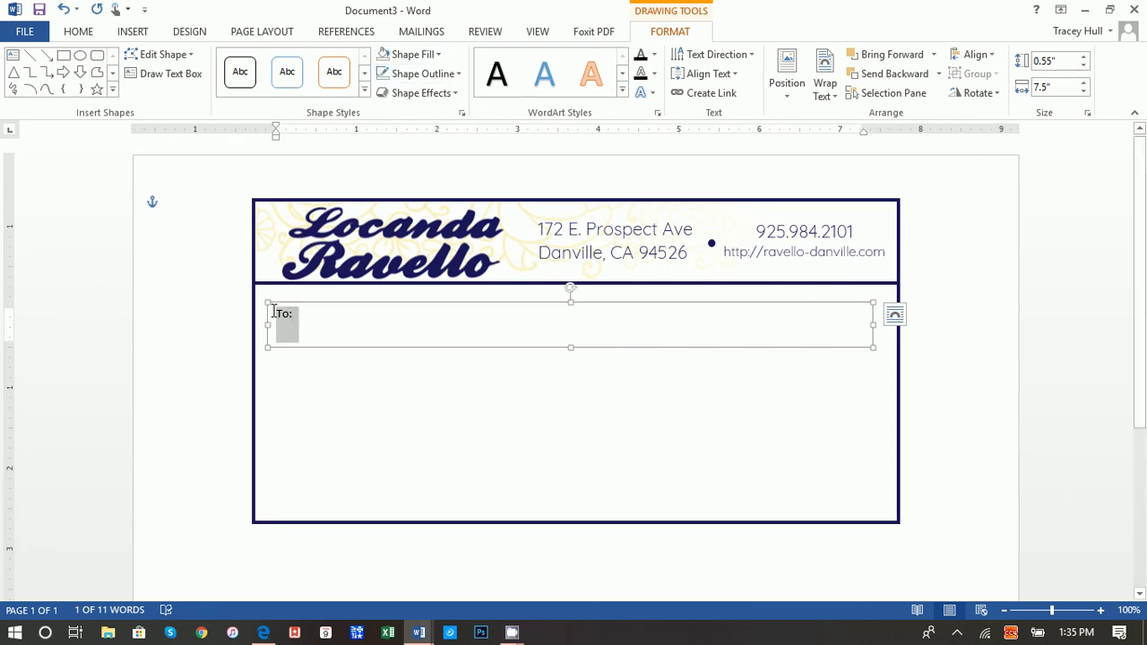
# - Set the To: label's font to AR JULIAN at 16 pt
pyautogui.click(78, 34)
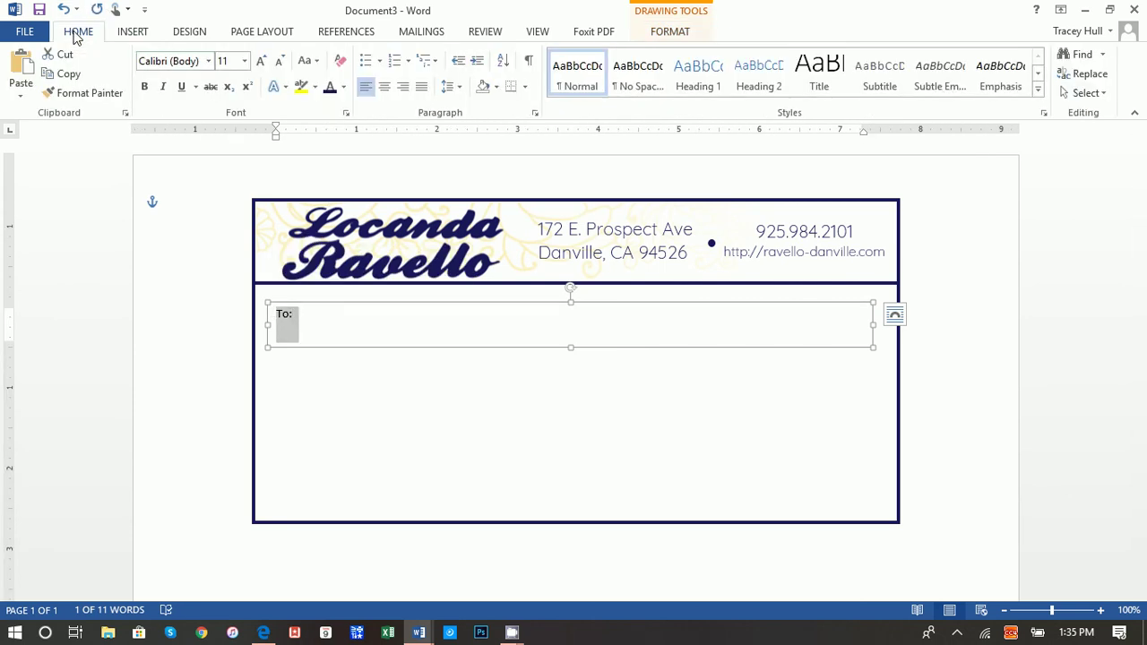
pyautogui.click(172, 61)
pyautogui.write('AR ')
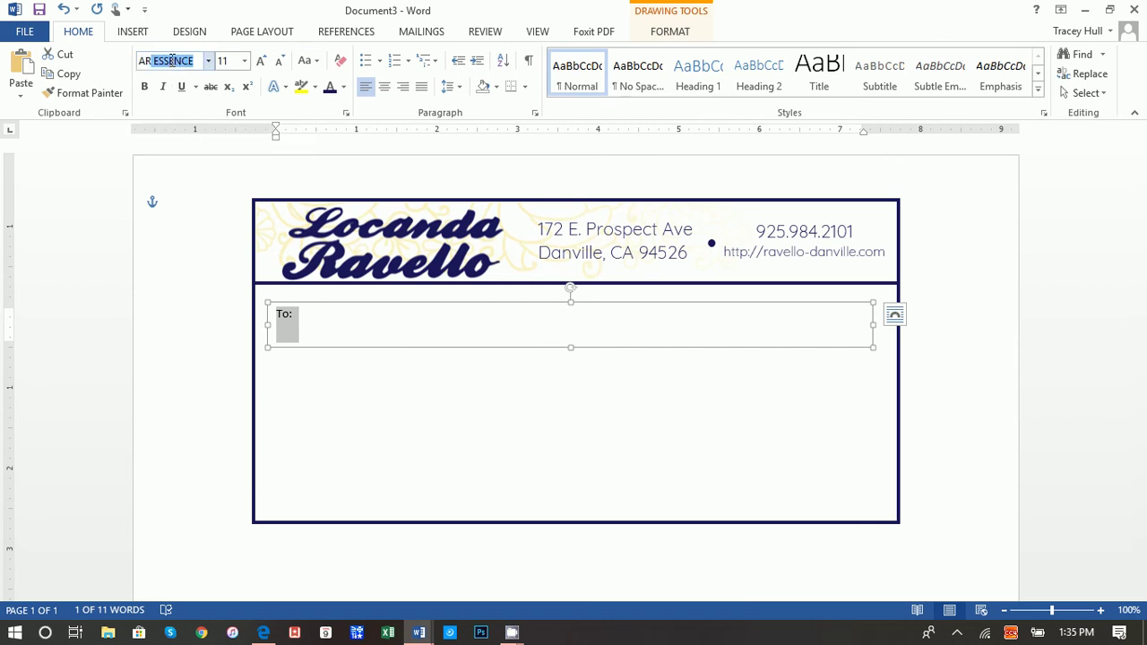
pyautogui.write('I')
pyautogui.write('J')
pyautogui.press('Return')
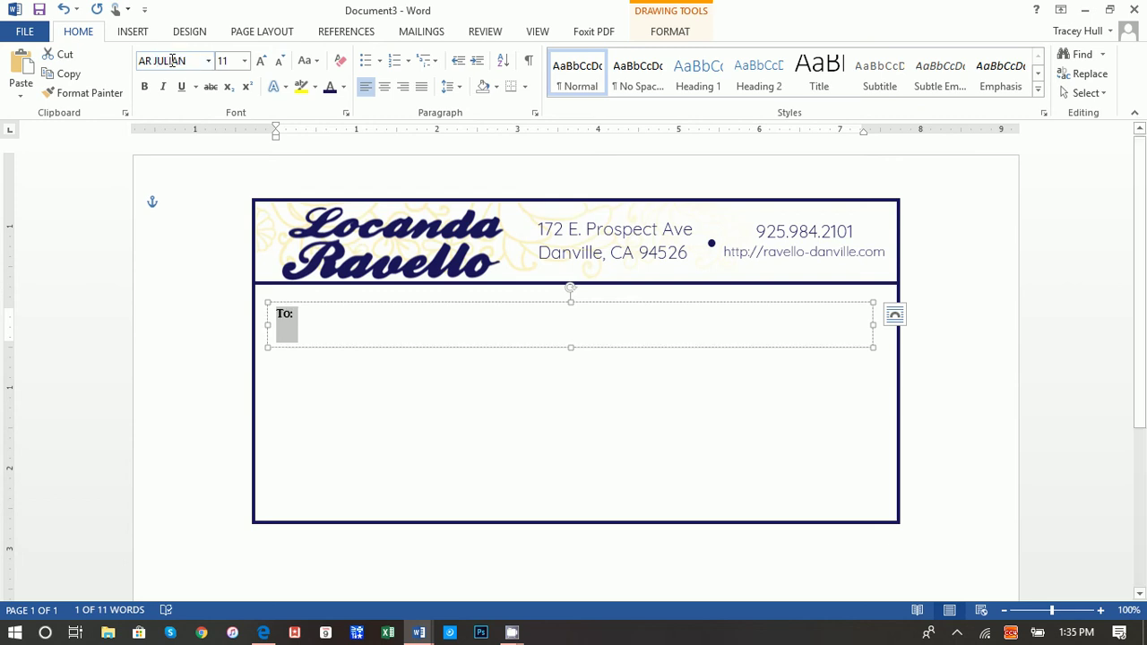
pyautogui.click(230, 62)
pyautogui.write('16')
pyautogui.press('Return')
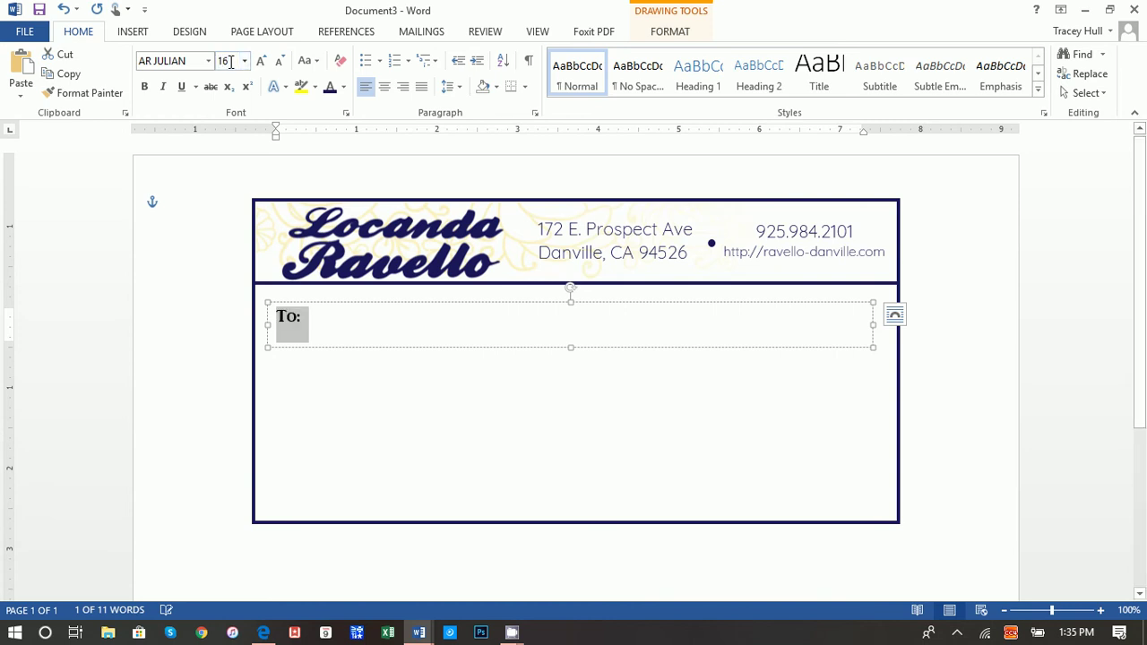
# - Colour the label the recent dark navy and shorten its box to one line
pyautogui.click(343, 87)
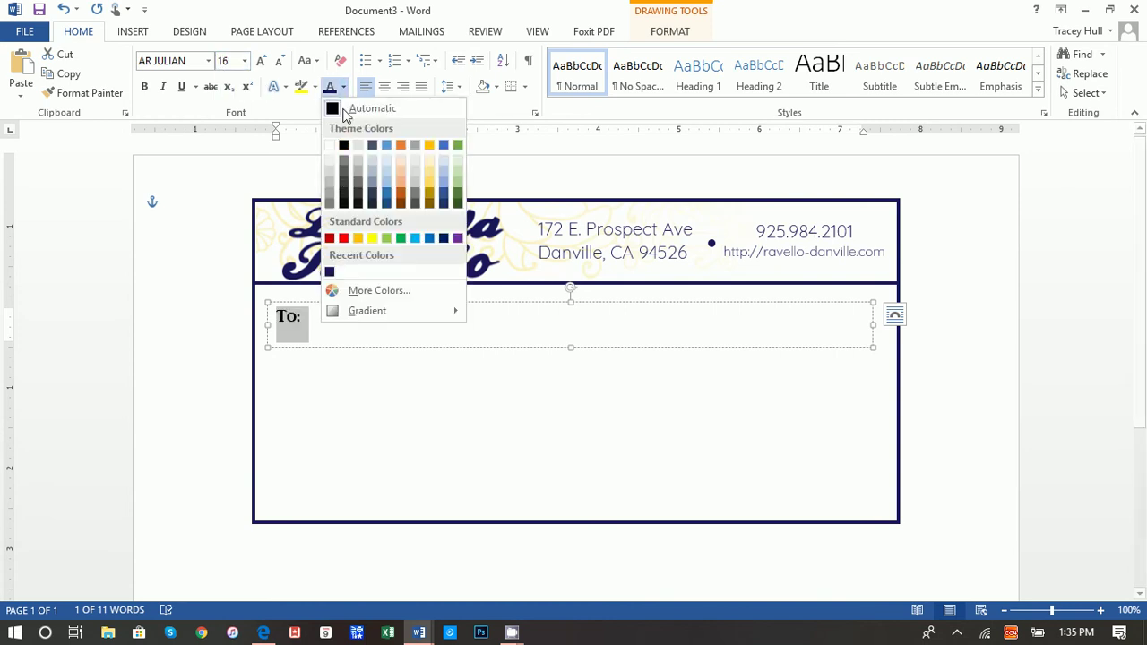
pyautogui.click(330, 272)
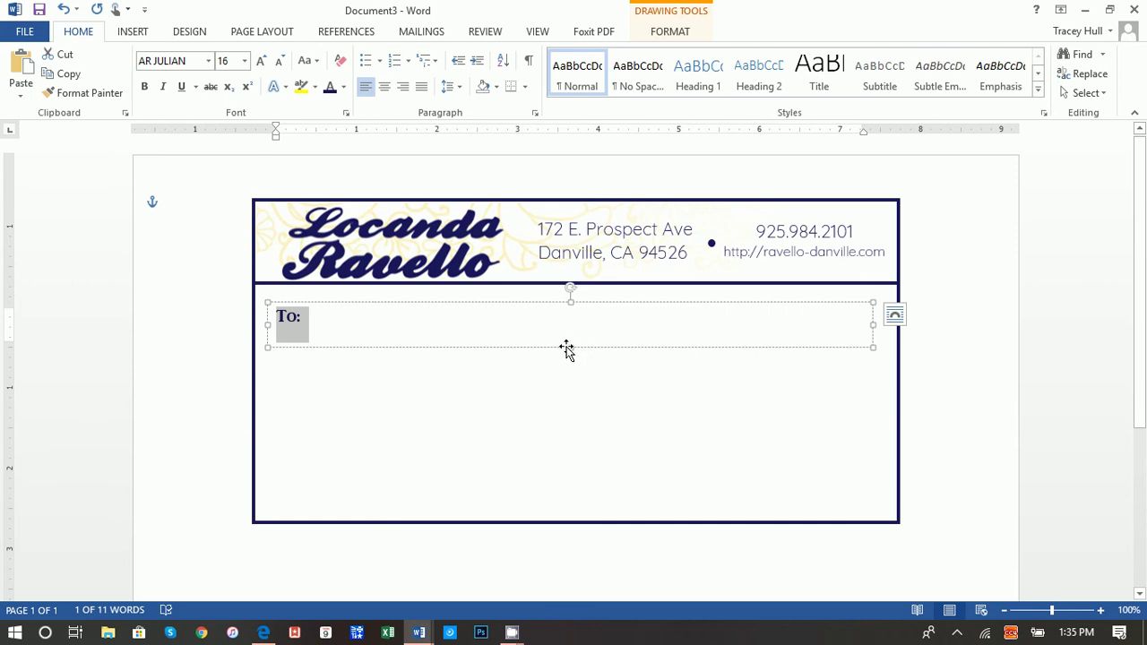
pyautogui.moveTo(570, 346); pyautogui.dragTo(572, 331)
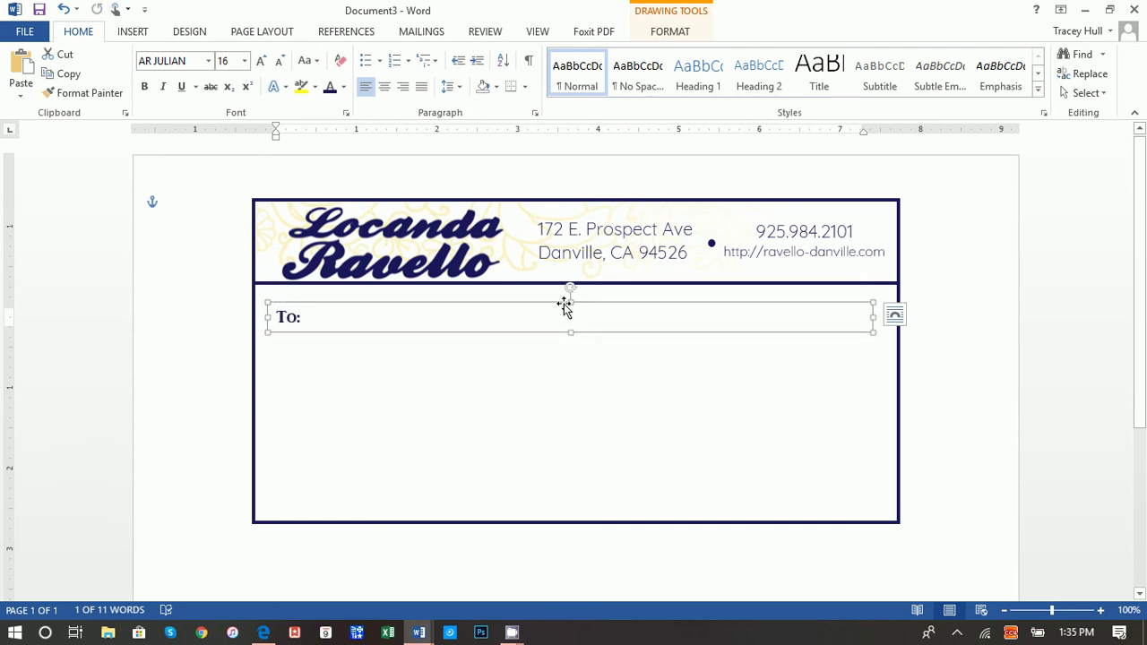
# - Paste a copy of the To: text box and move it below the To: line
pyautogui.rightClick(564, 306)
pyautogui.press('Escape')
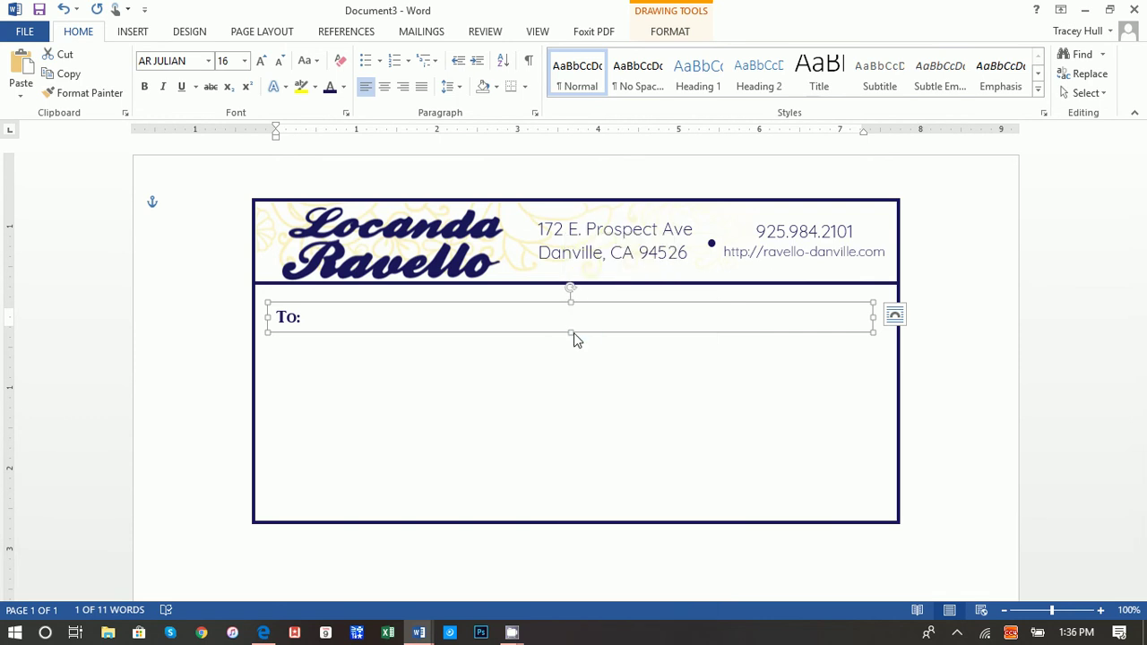
pyautogui.click(932, 360)
pyautogui.rightClick(932, 360)
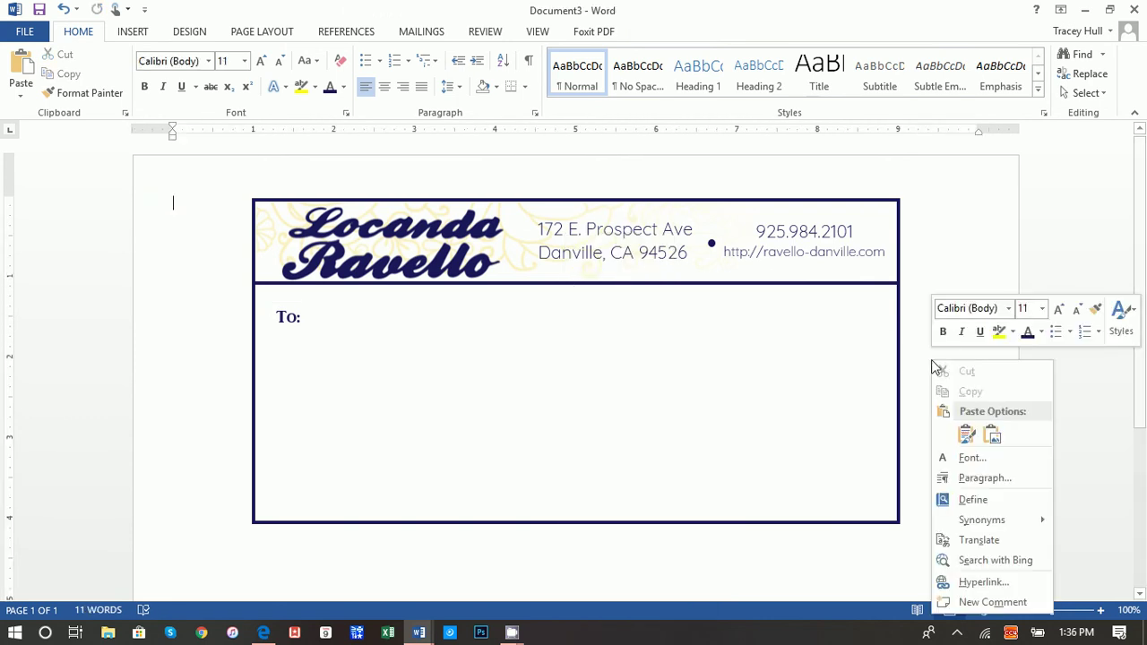
pyautogui.click(964, 435)
pyautogui.click(205, 197)
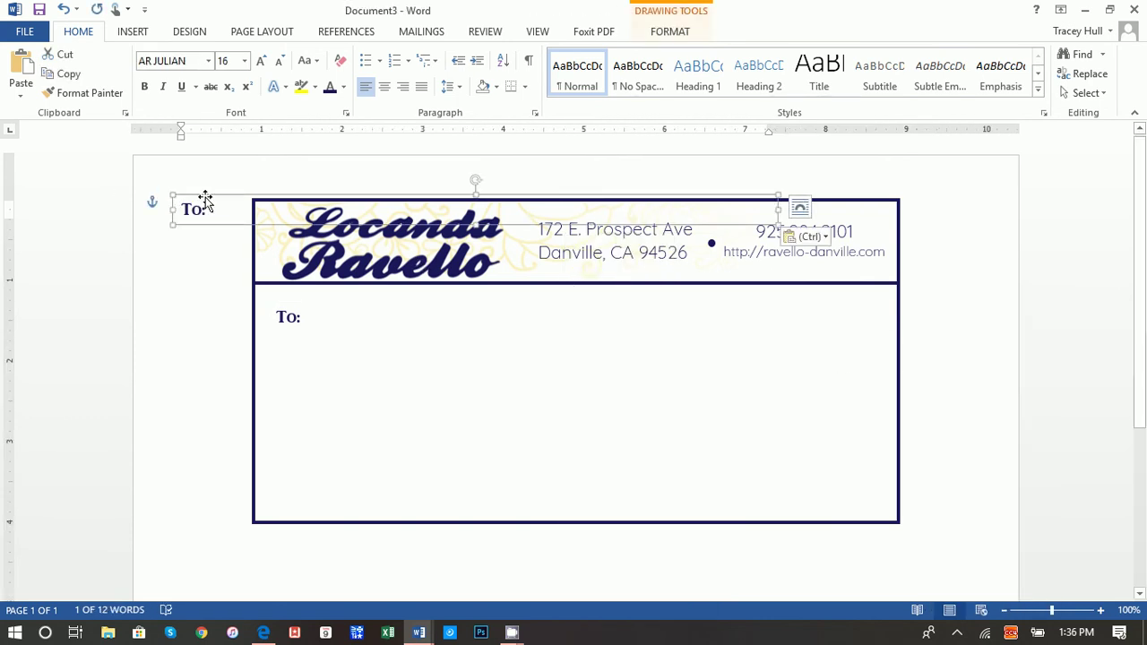
pyautogui.moveTo(206, 196); pyautogui.dragTo(267, 358)
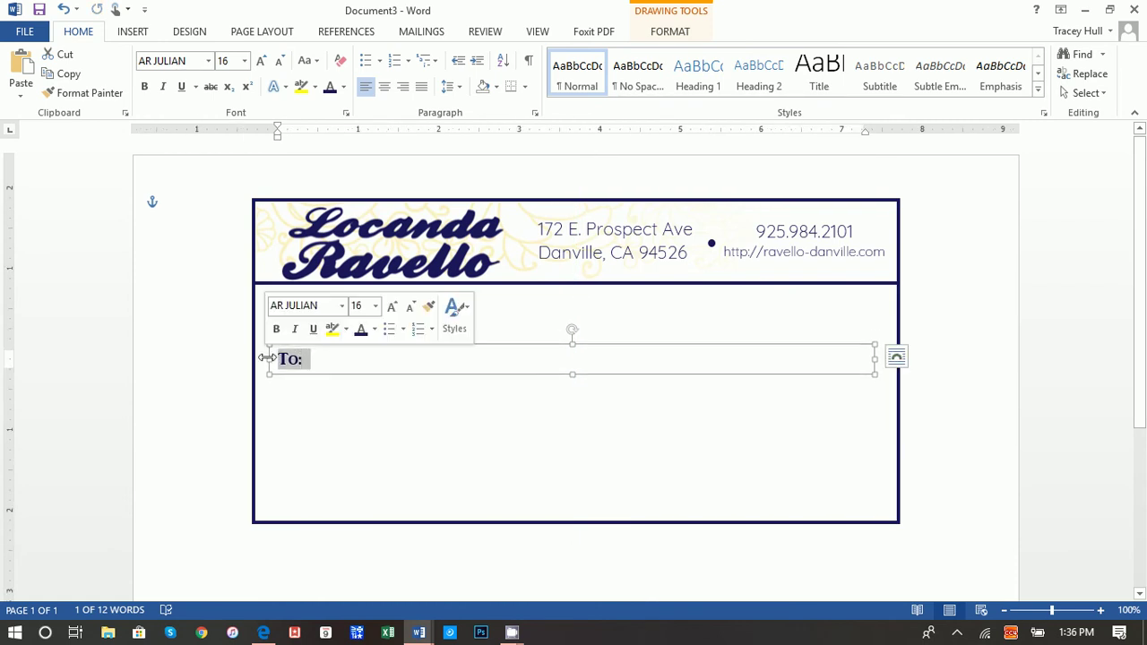
# - Fill the copy with 'Amount:' on the left and 'Issue Date:' tabbed to the right
pyautogui.write('Amount')
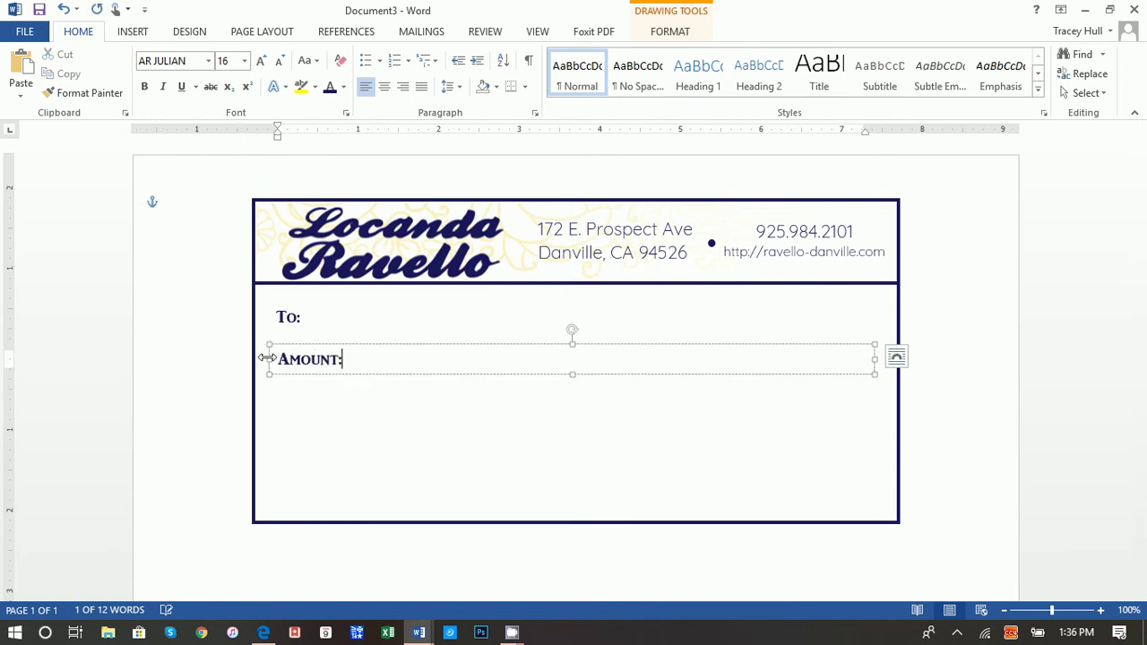
pyautogui.press('Tab')
pyautogui.press('Tab')
pyautogui.press('Tab')
pyautogui.press('Tab')
pyautogui.press('Tab')
pyautogui.press('Tab')
pyautogui.press('Tab')
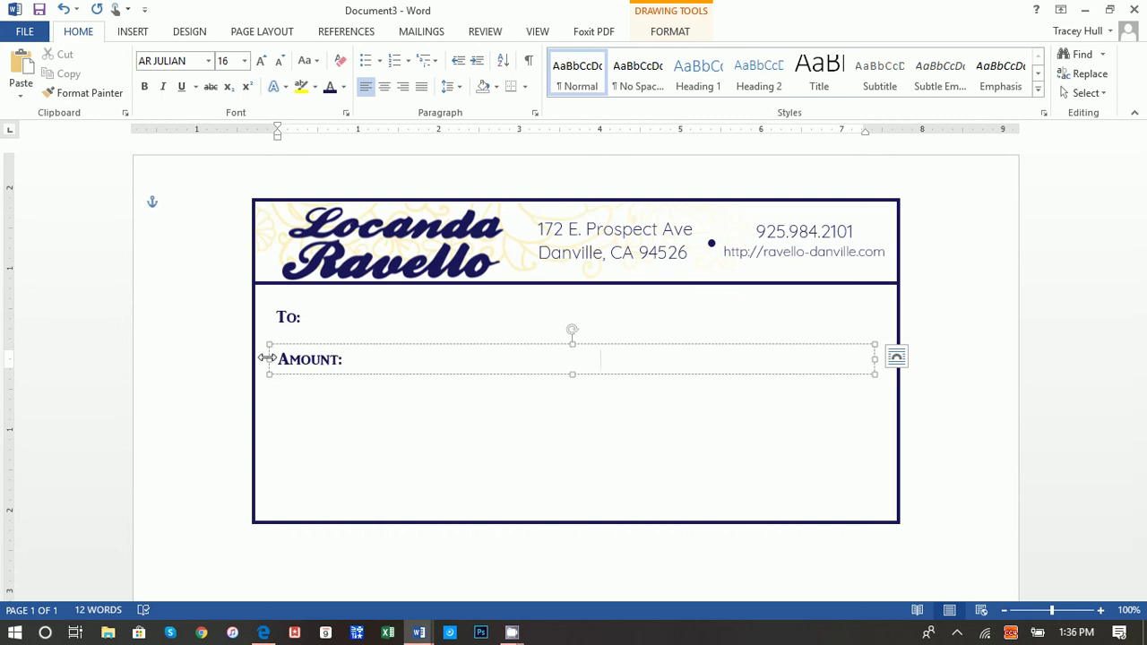
pyautogui.write('Issue Date:')
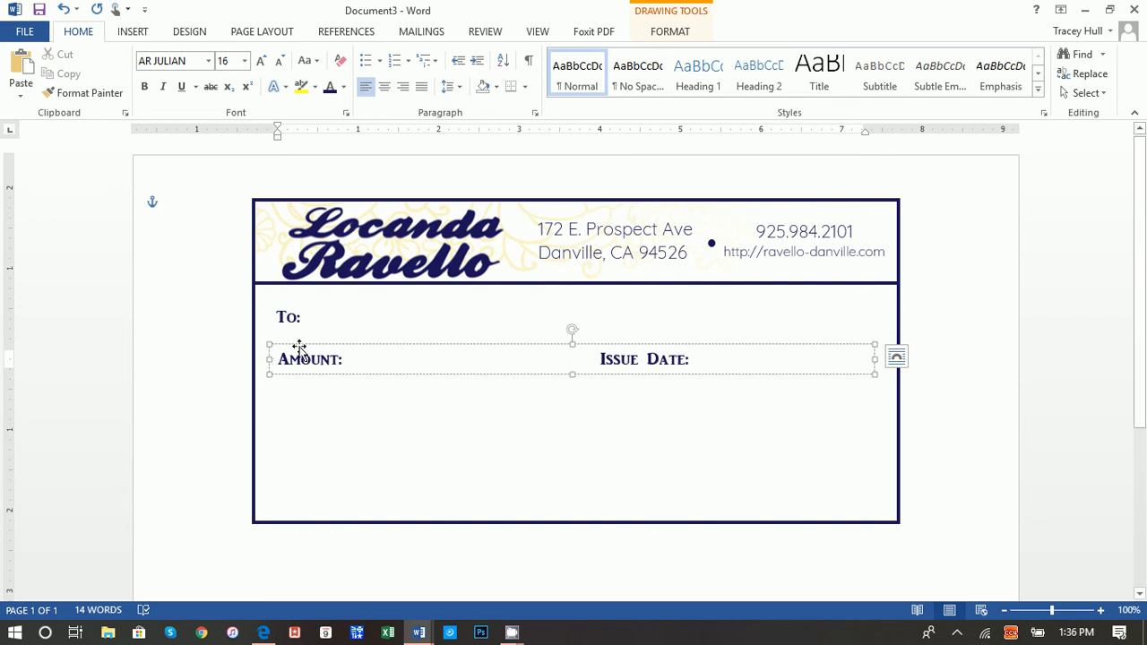
pyautogui.click(299, 345)
# - Paste another label box below Amount, enter 'Authorization:' and align it with To:
pyautogui.click(938, 305)
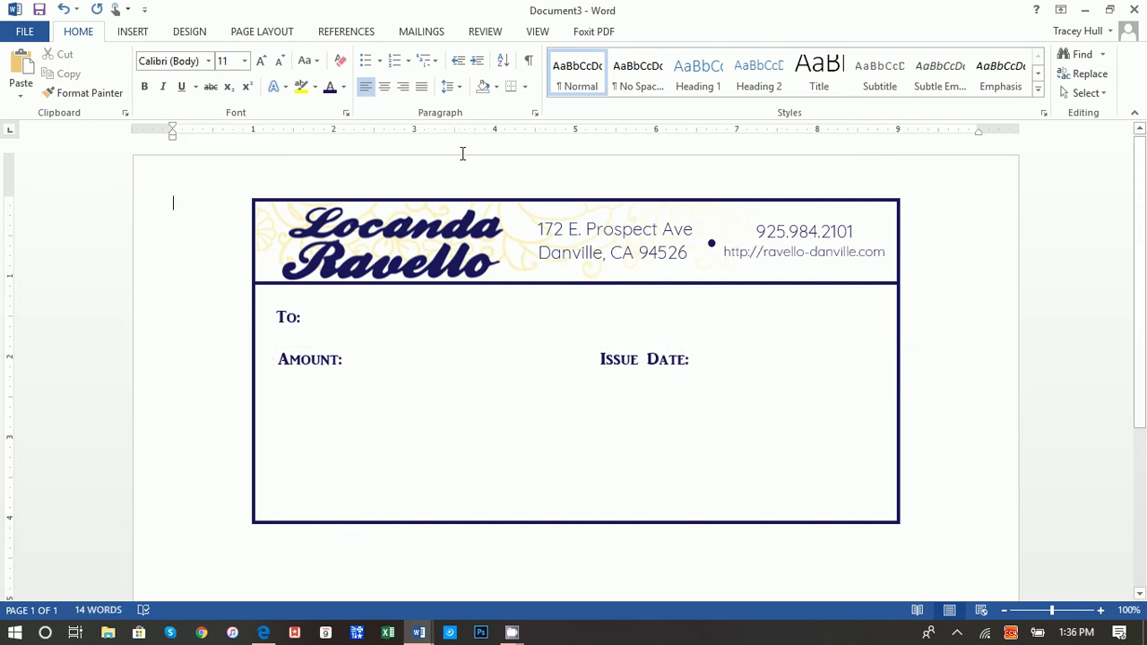
pyautogui.click(21, 70)
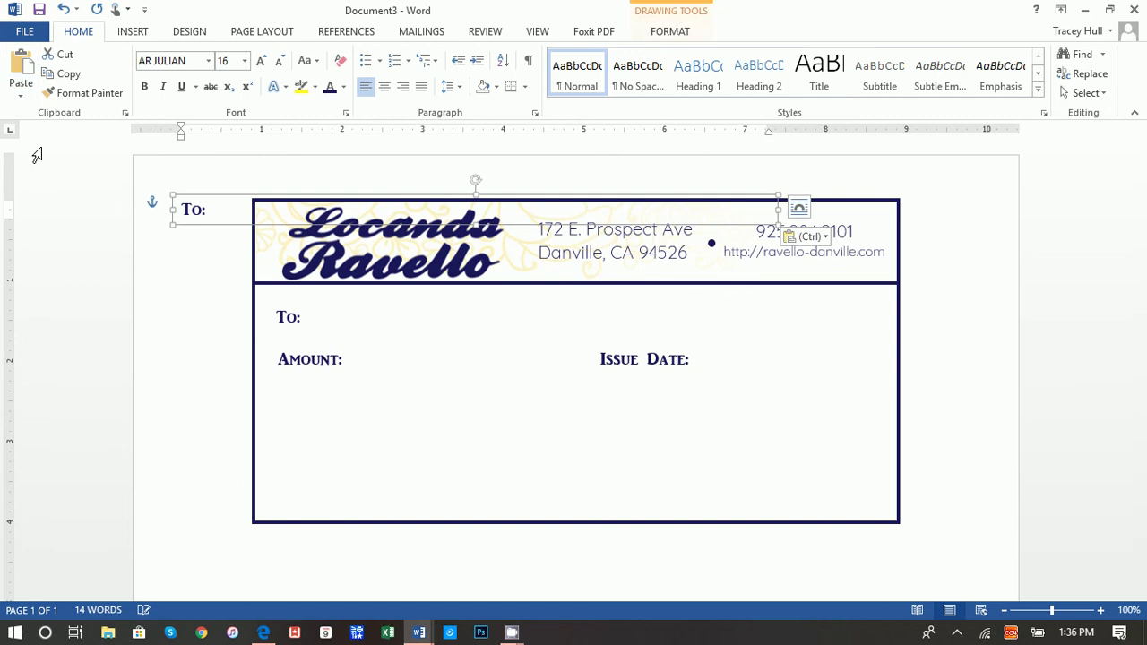
pyautogui.moveTo(244, 196); pyautogui.dragTo(274, 407)
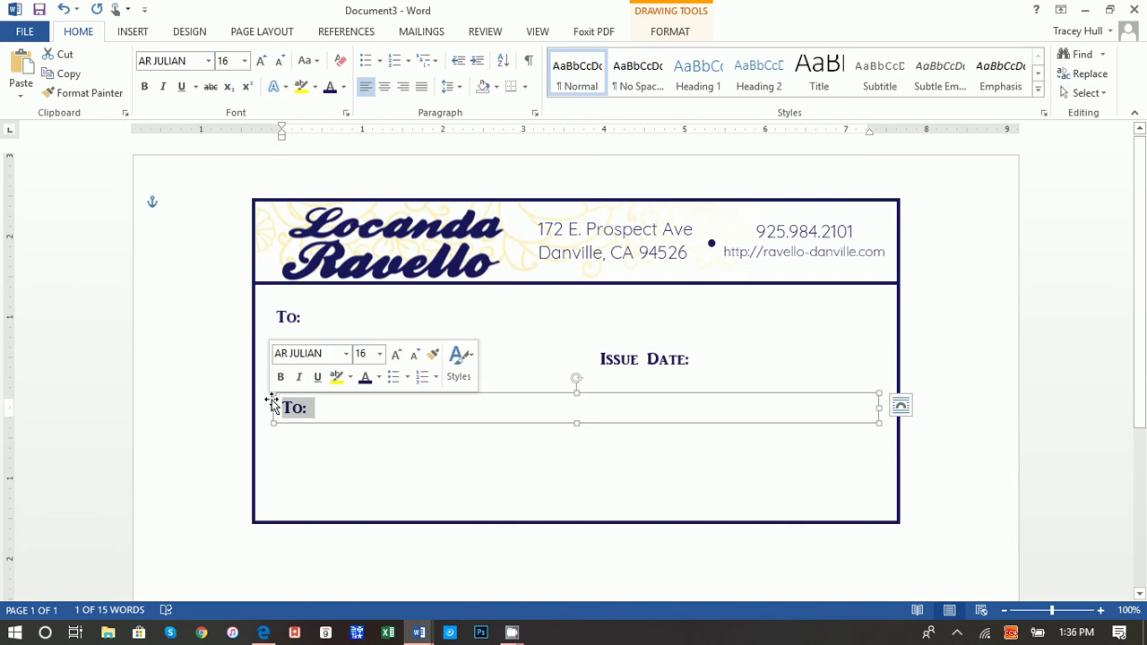
pyautogui.write('Authoriz')
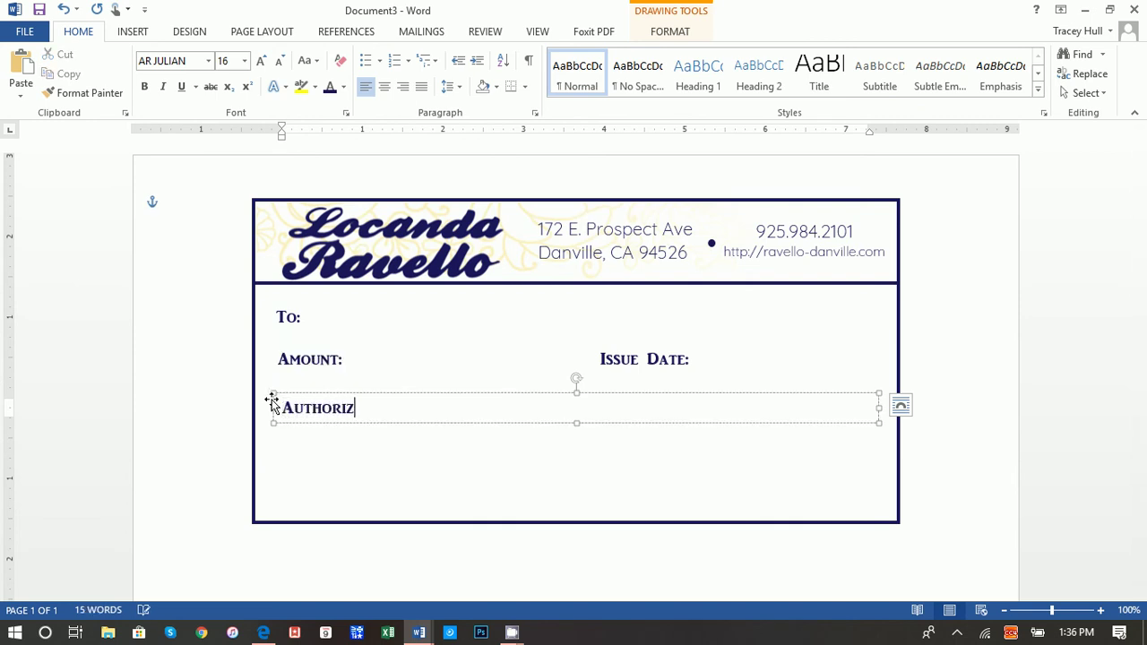
pyautogui.write('ation:')
pyautogui.click(965, 448)
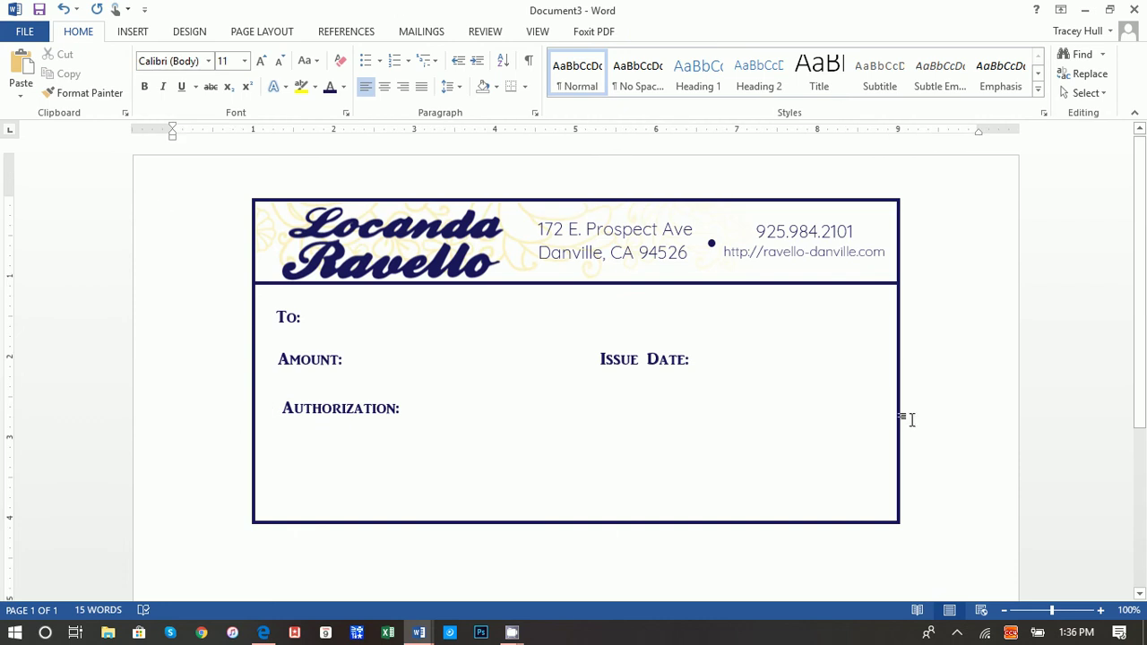
pyautogui.click(359, 396)
pyautogui.moveTo(359, 396); pyautogui.dragTo(351, 391)
# - Nudge the Amount and Issue Date text box down and widen it to the right
pyautogui.click(323, 359)
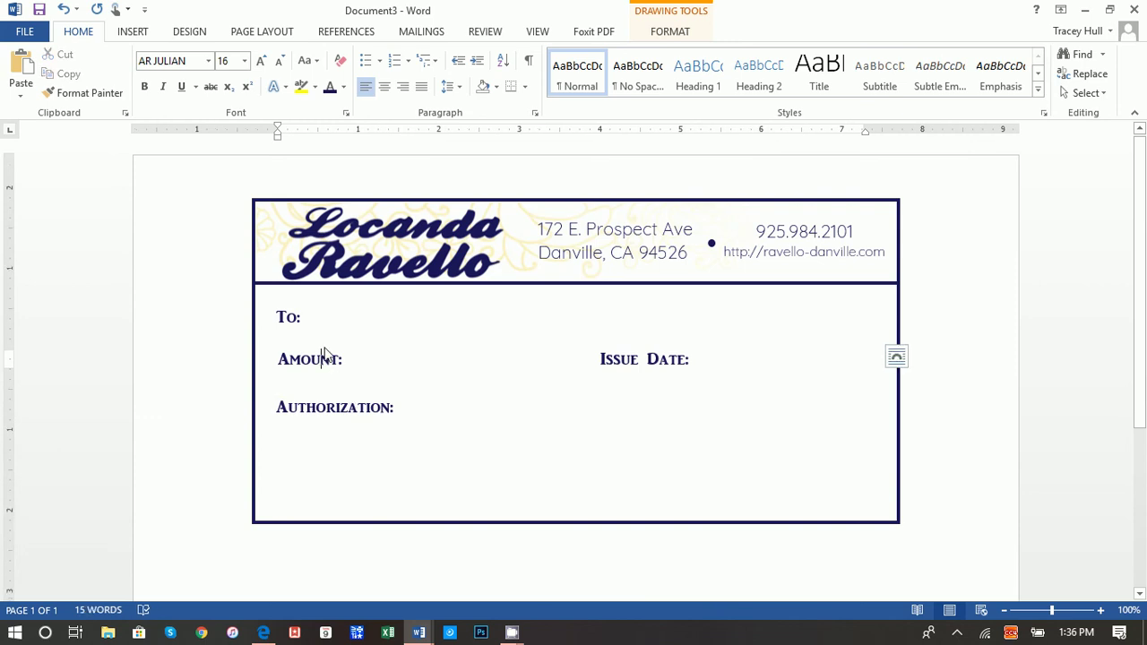
pyautogui.press('Down')
pyautogui.press('Down')
pyautogui.press('Down')
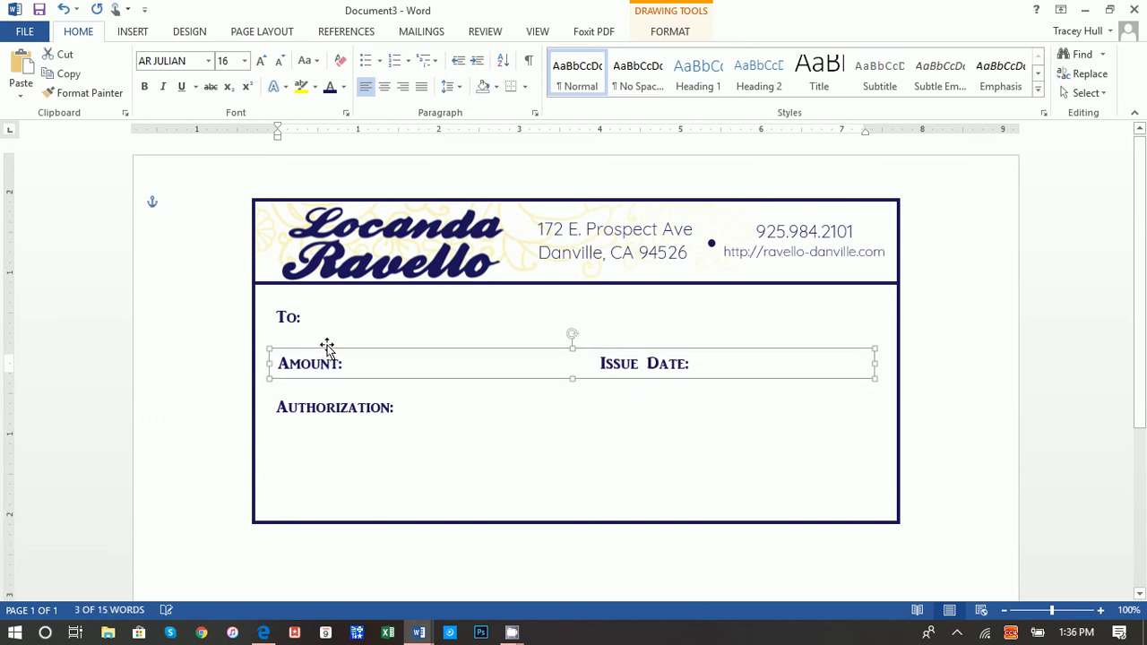
pyautogui.moveTo(876, 362)
pyautogui.mouseDown()
pyautogui.moveTo(887, 363)
pyautogui.moveTo(847, 347)
pyautogui.moveTo(881, 319)
pyautogui.moveTo(834, 309)
pyautogui.mouseUp()
# - Shift the Authorization: label slightly down and left so it lines up beneath Amount
pyautogui.click(382, 310)
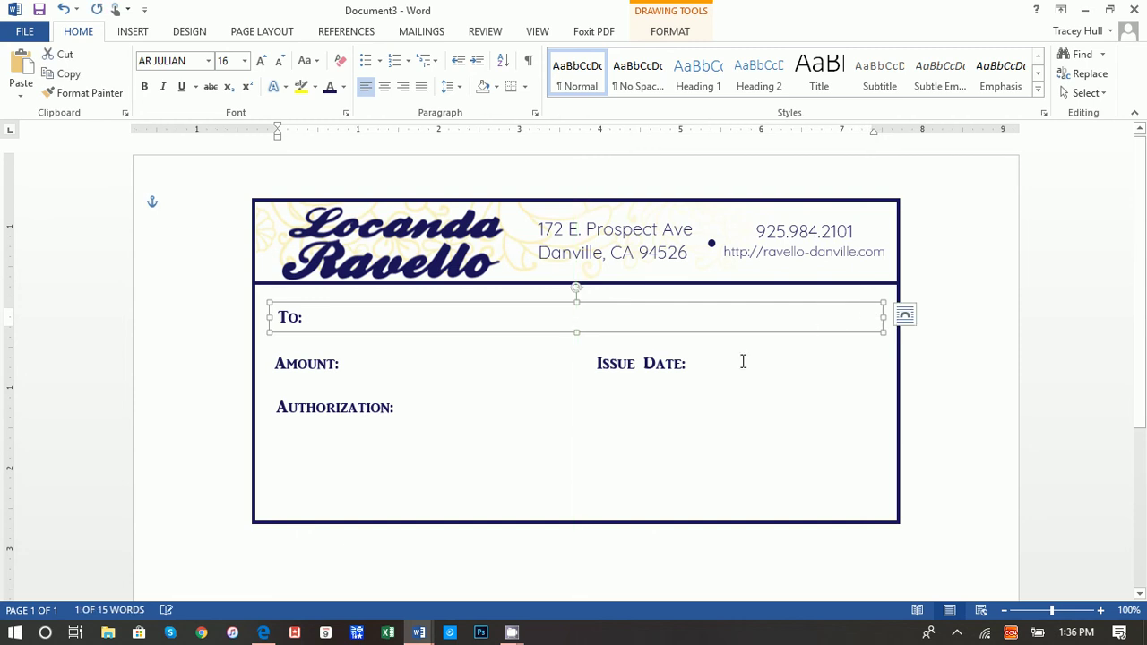
pyautogui.click(404, 411)
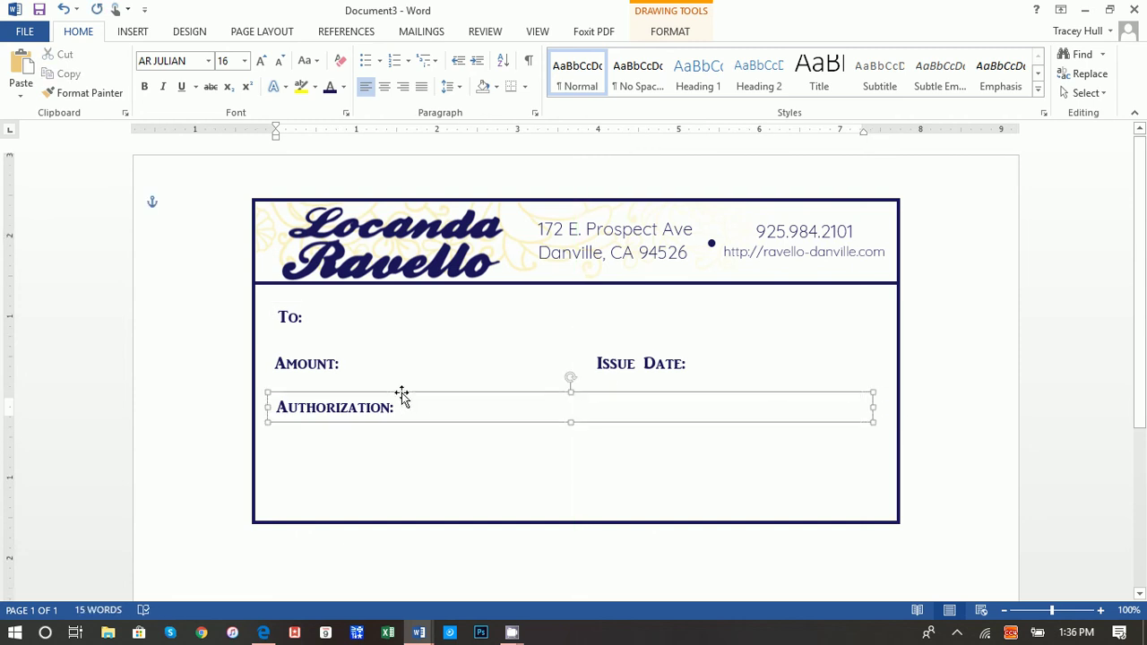
pyautogui.moveTo(402, 391); pyautogui.dragTo(402, 394)
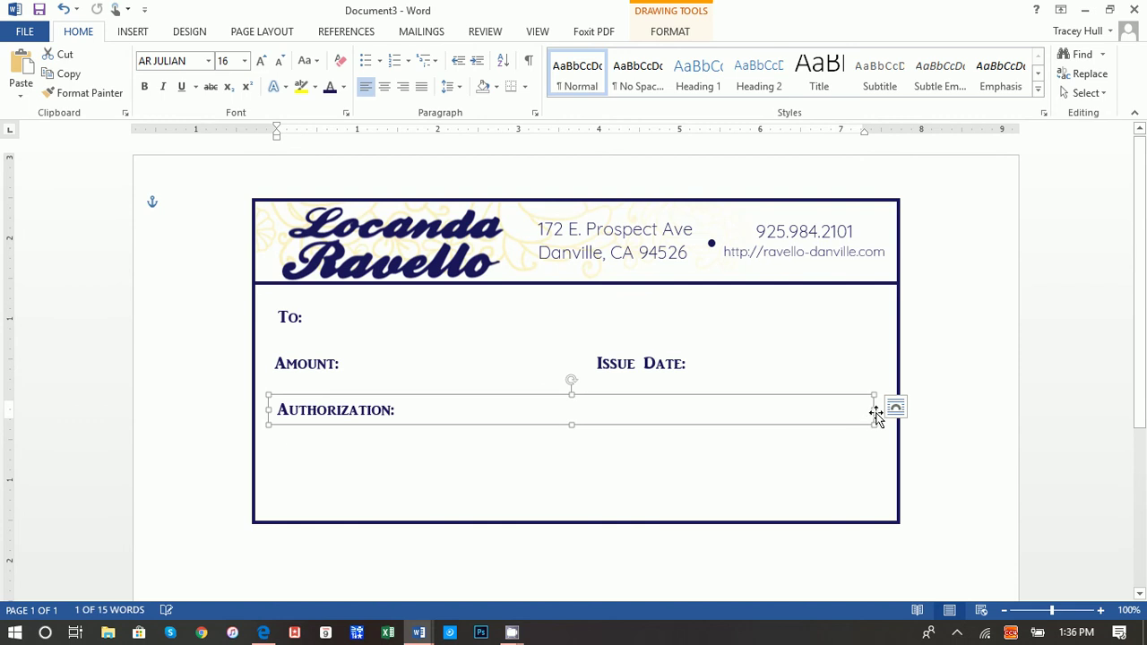
pyautogui.moveTo(857, 396)
pyautogui.mouseDown()
pyautogui.moveTo(842, 396)
pyautogui.moveTo(863, 398)
pyautogui.mouseUp()
pyautogui.click(996, 503)
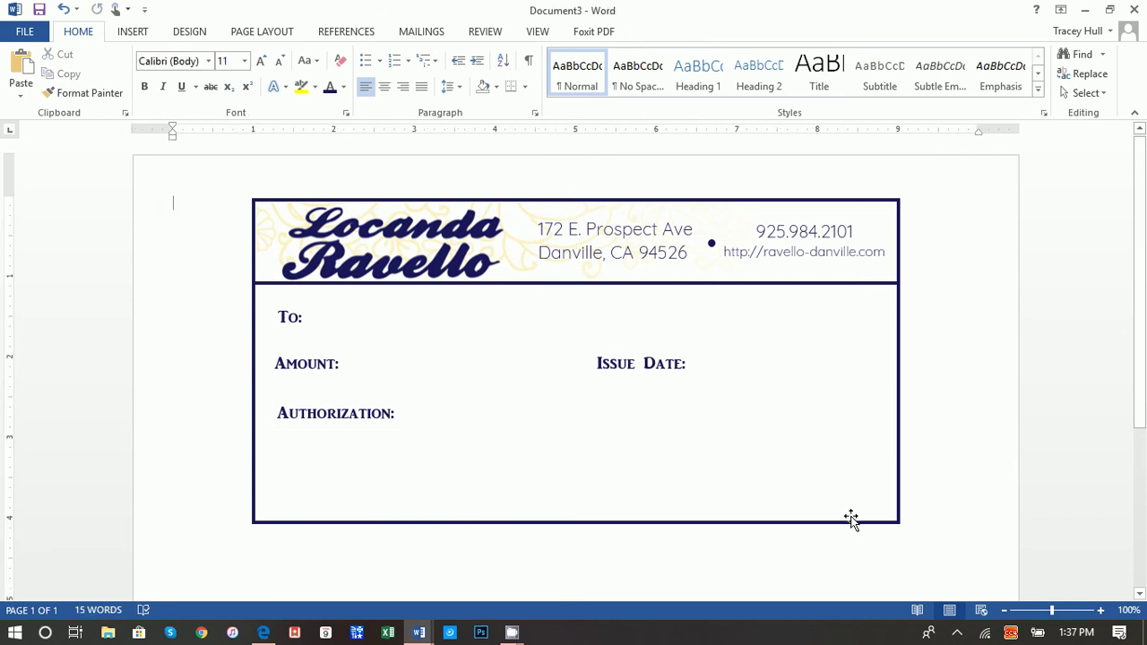
# - Draw a new text box just below the Authorization: label
pyautogui.click(132, 32)
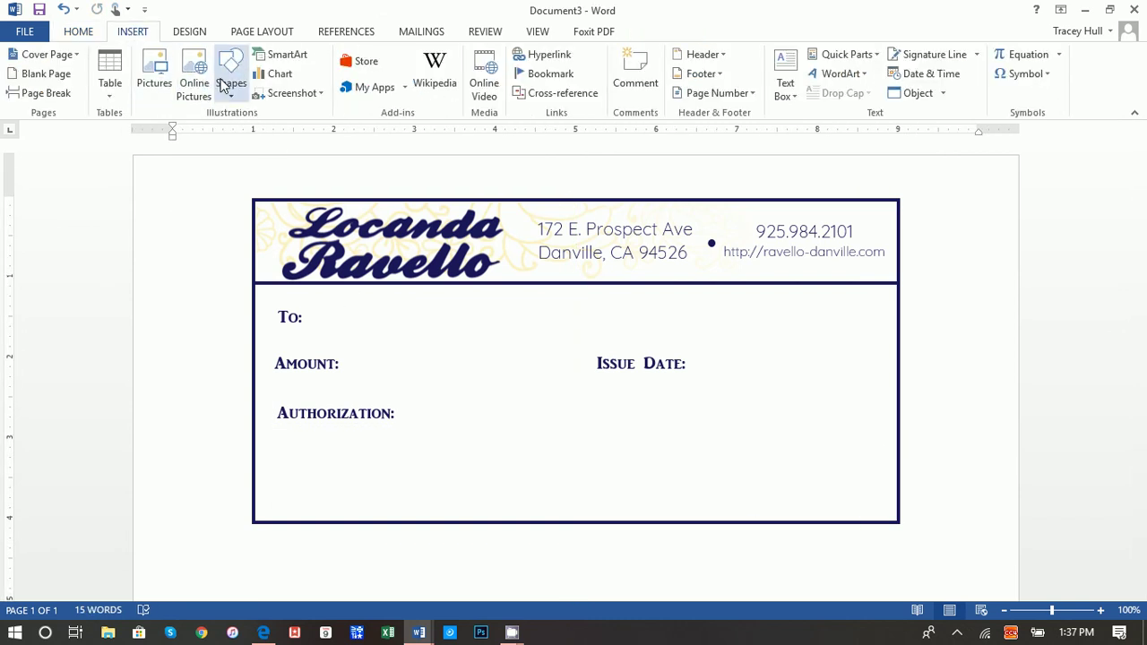
pyautogui.click(777, 72)
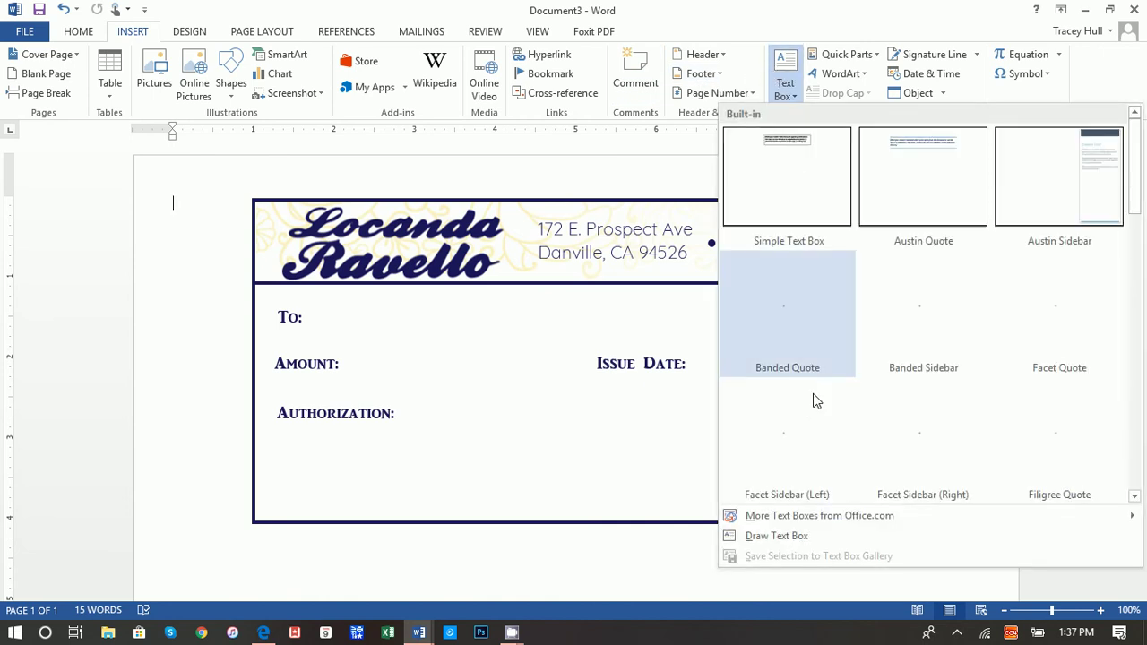
pyautogui.click(818, 539)
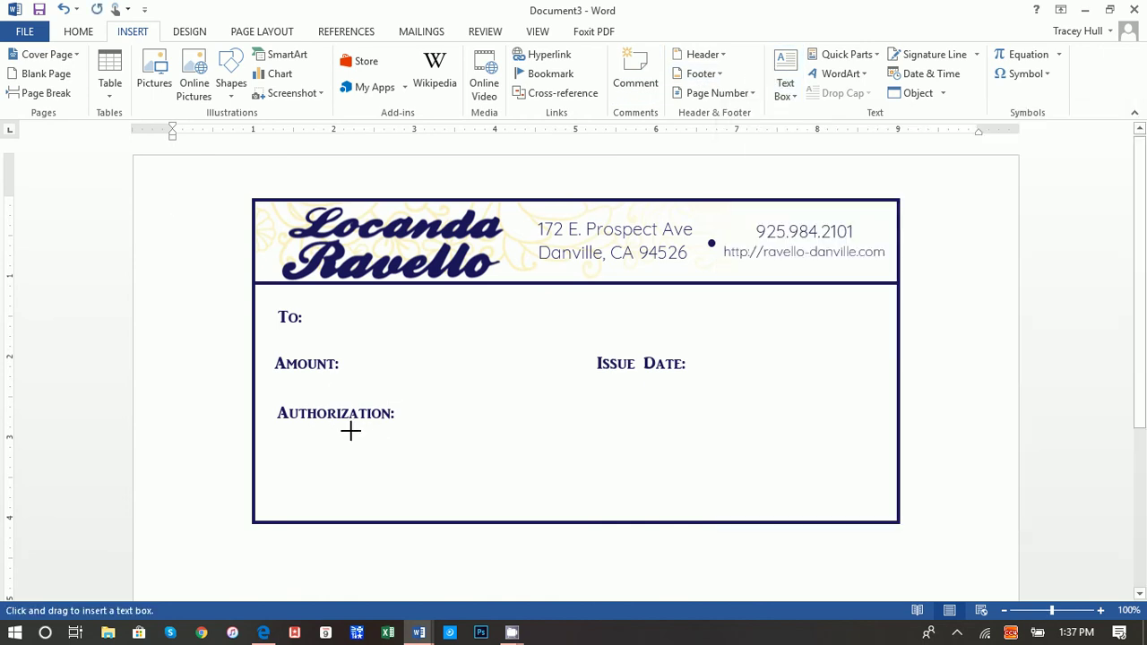
pyautogui.moveTo(351, 431); pyautogui.dragTo(788, 516)
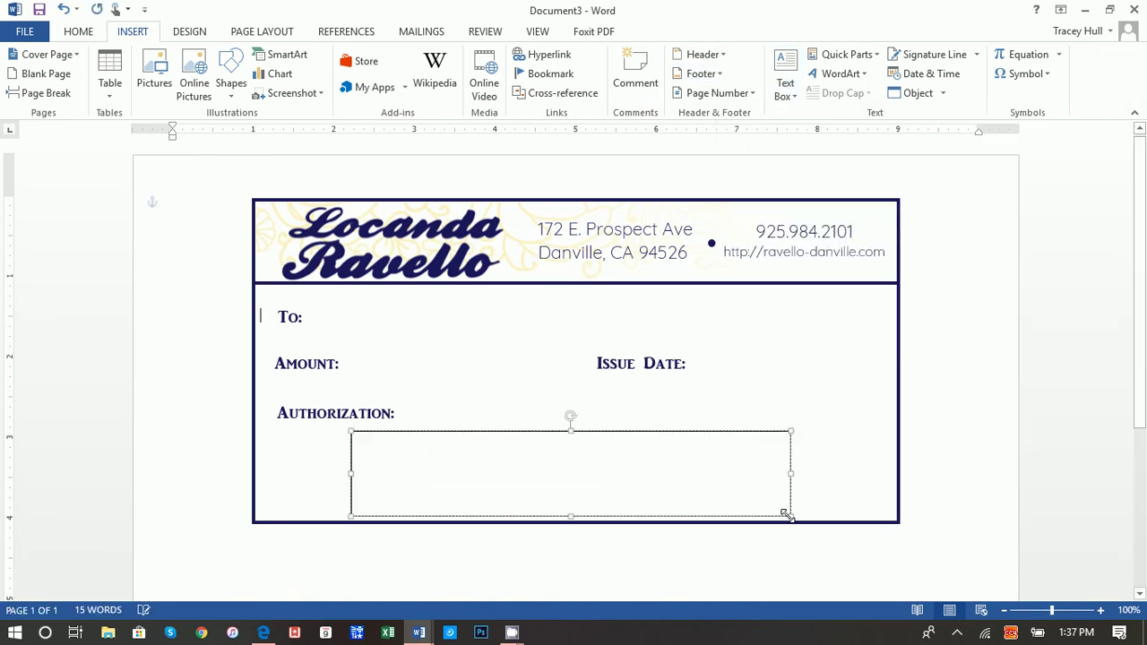
# - Set the new text box's font to Black Pen
pyautogui.click(77, 34)
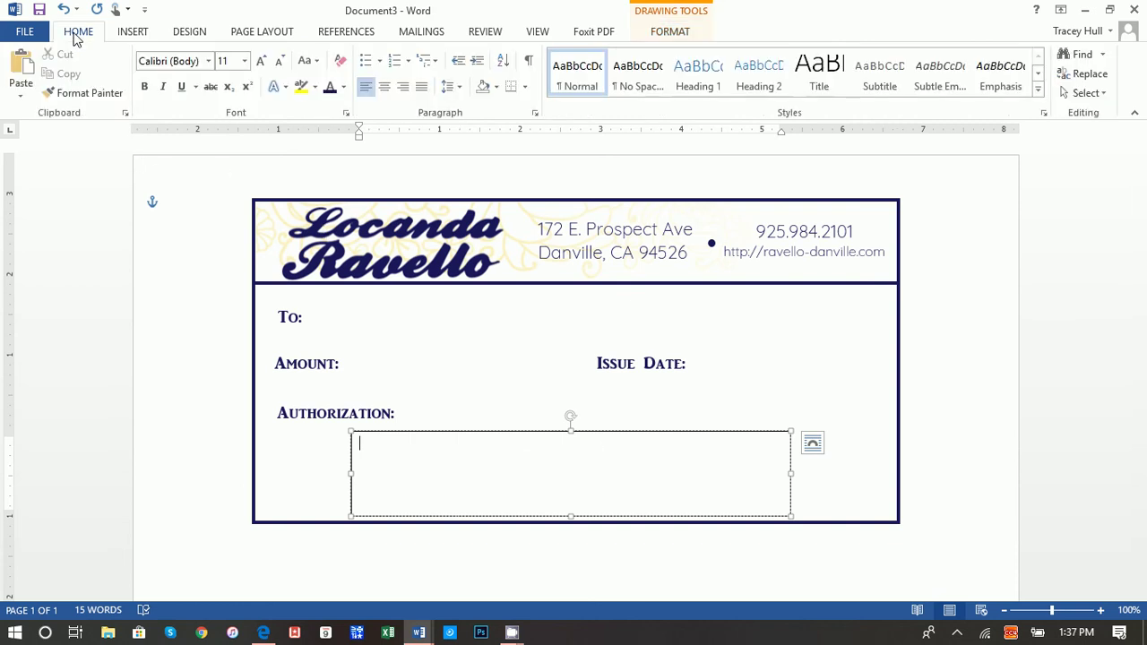
pyautogui.click(187, 61)
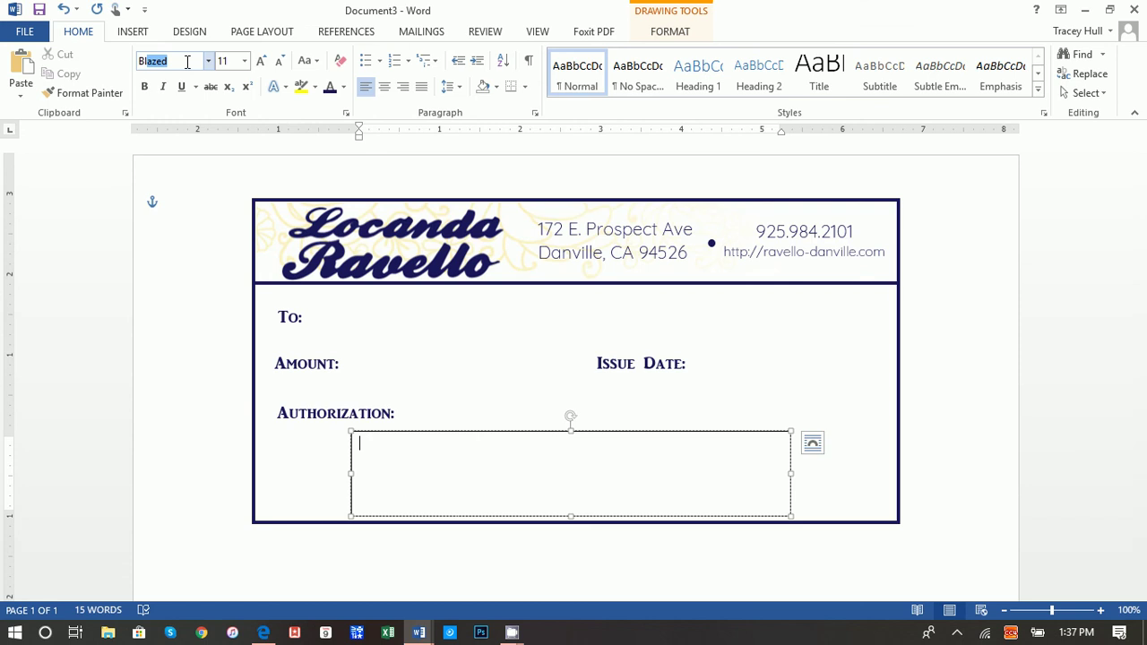
pyautogui.write('Black Pen')
pyautogui.press('Return')
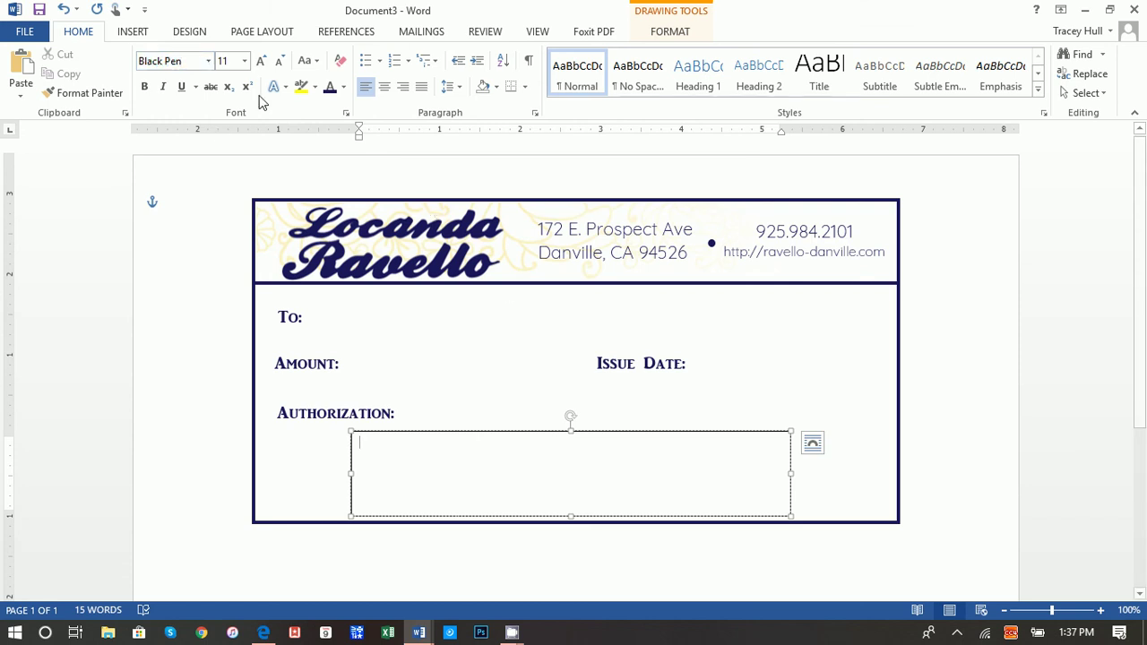
pyautogui.moveTo(237, 63); pyautogui.dragTo(207, 63)
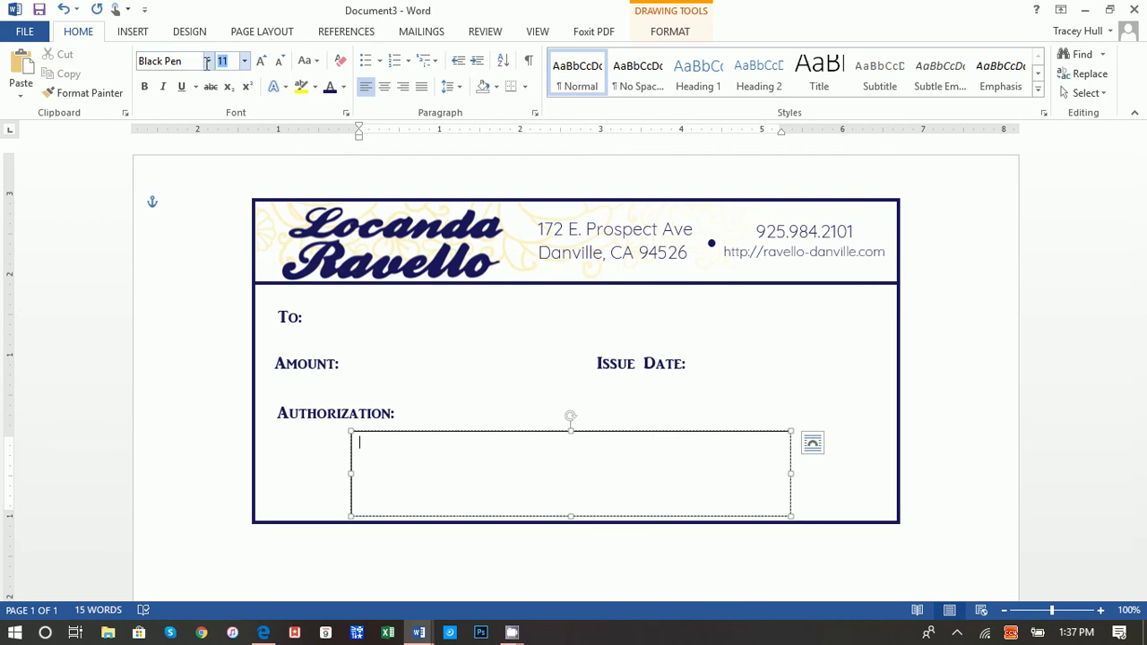
# - Type 'Gift Certificate' at 75 pt, coloured navy and centred in the box
pyautogui.press('Return')
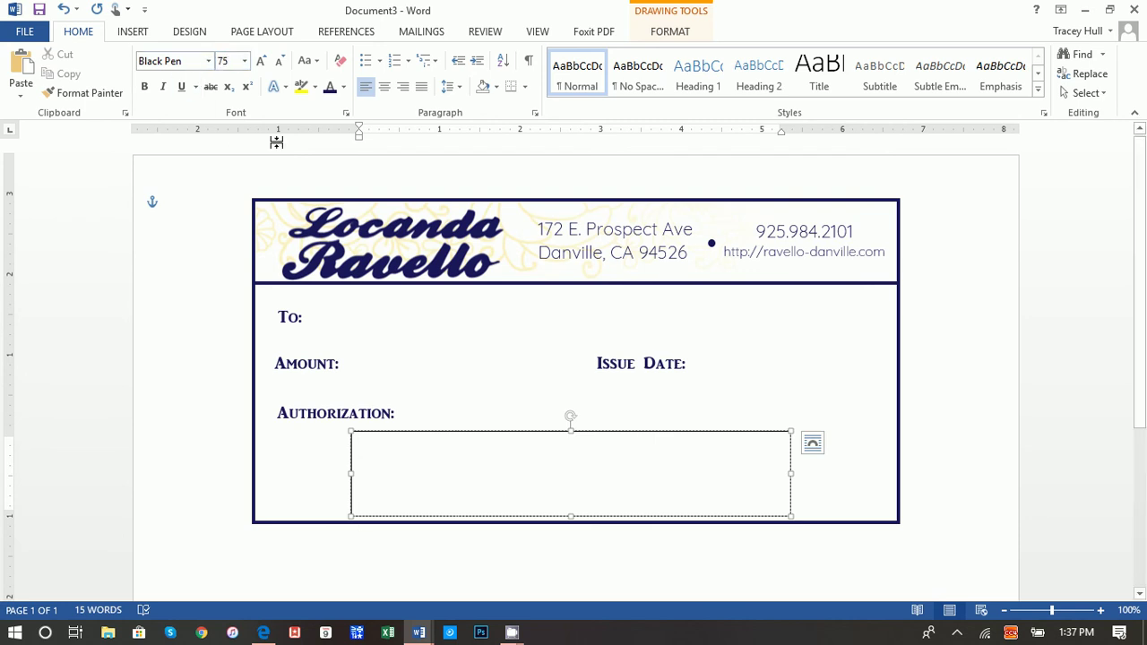
pyautogui.write('Gift Cert')
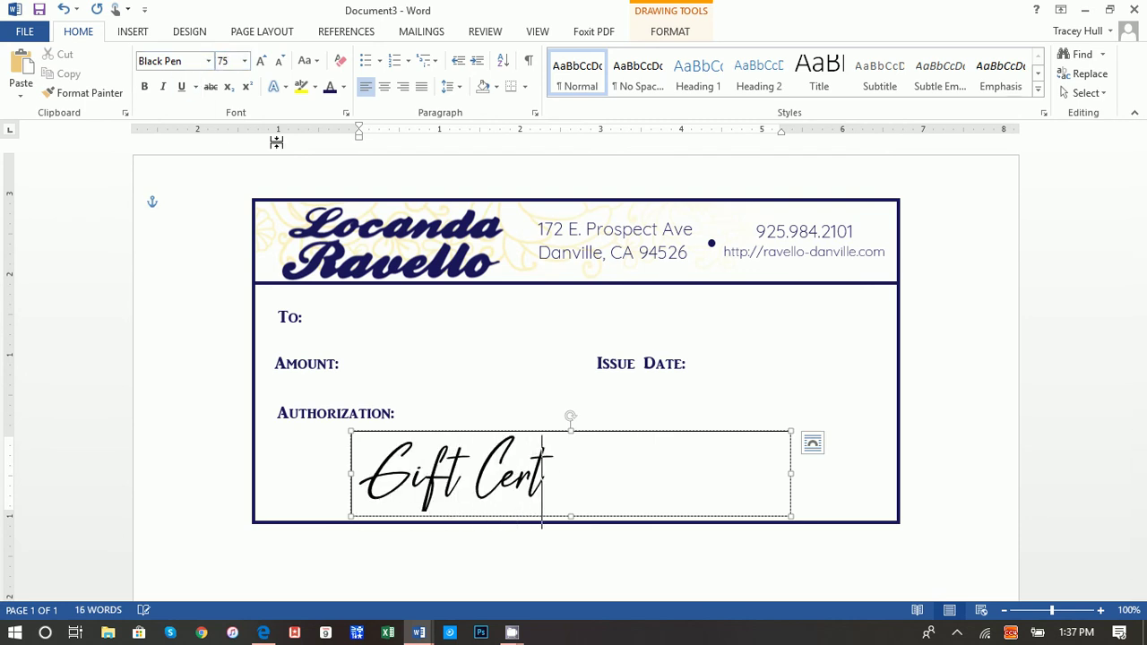
pyautogui.write('ificate')
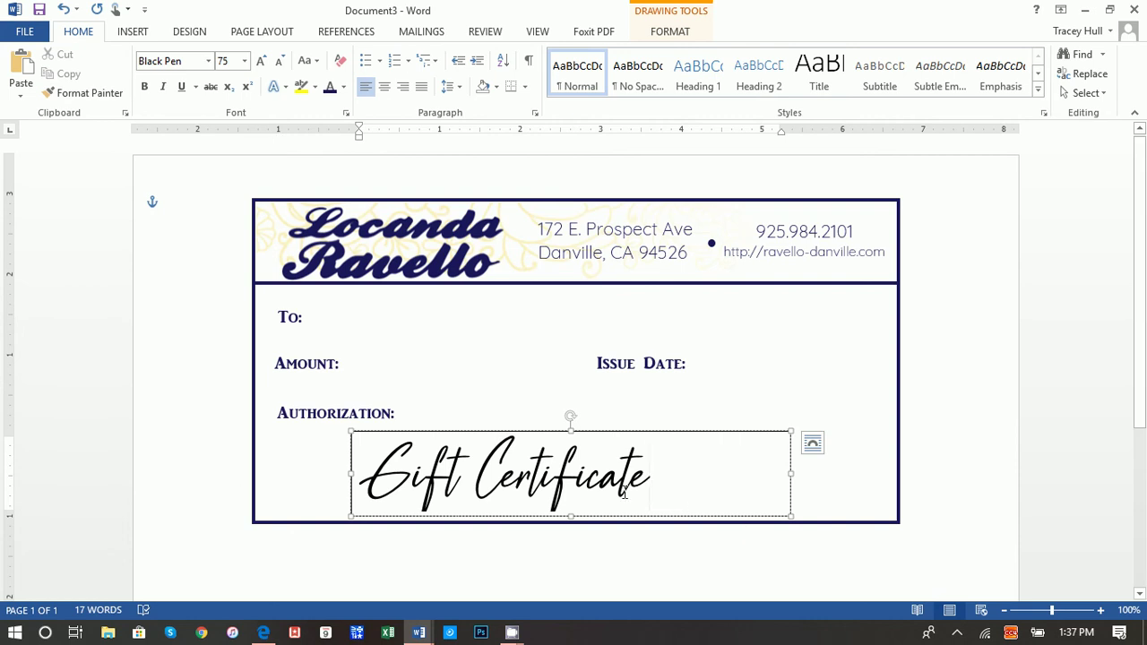
pyautogui.moveTo(668, 494); pyautogui.dragTo(361, 495)
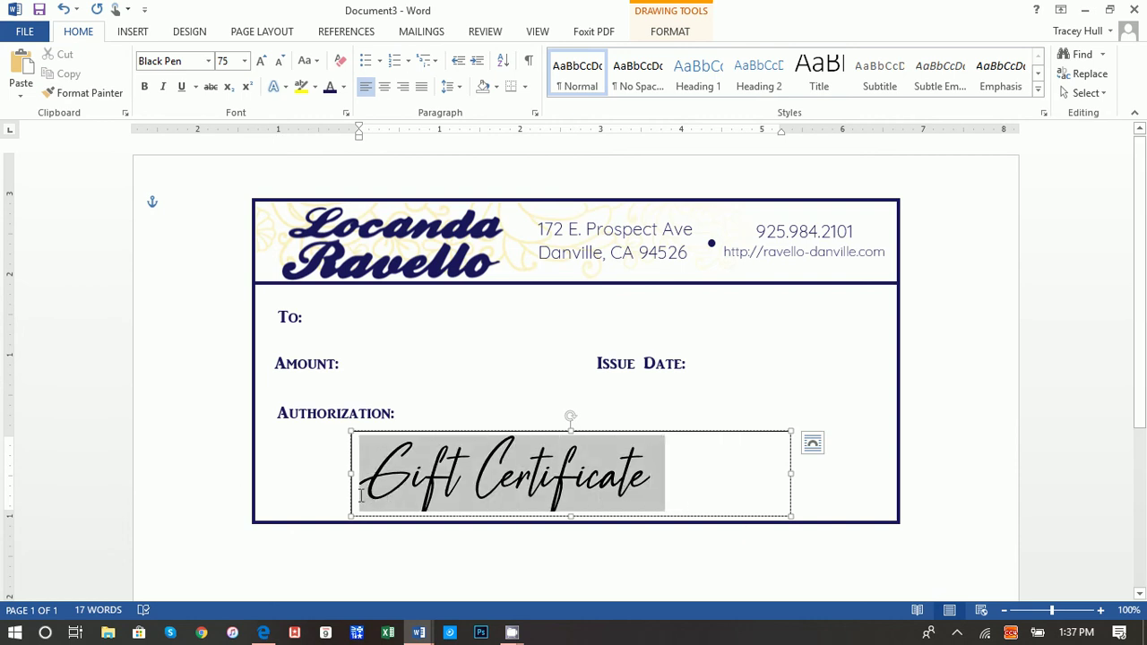
pyautogui.click(343, 87)
pyautogui.click(329, 271)
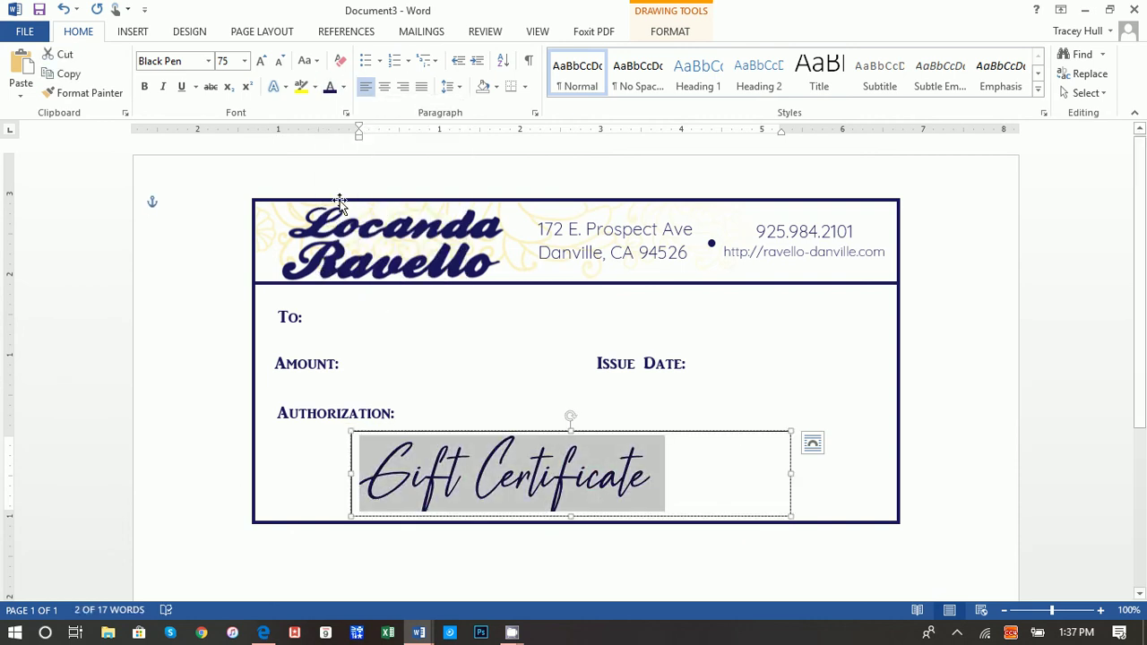
pyautogui.click(385, 87)
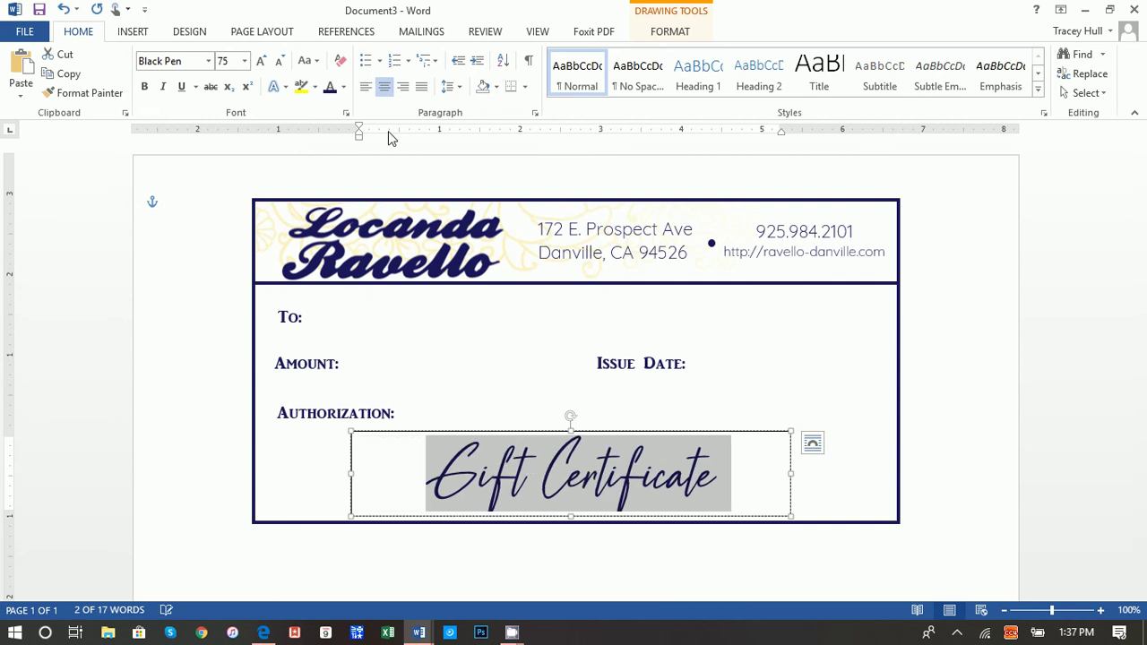
# - Nudge the title box slightly and set its shape fill and outline to none
pyautogui.click(571, 430)
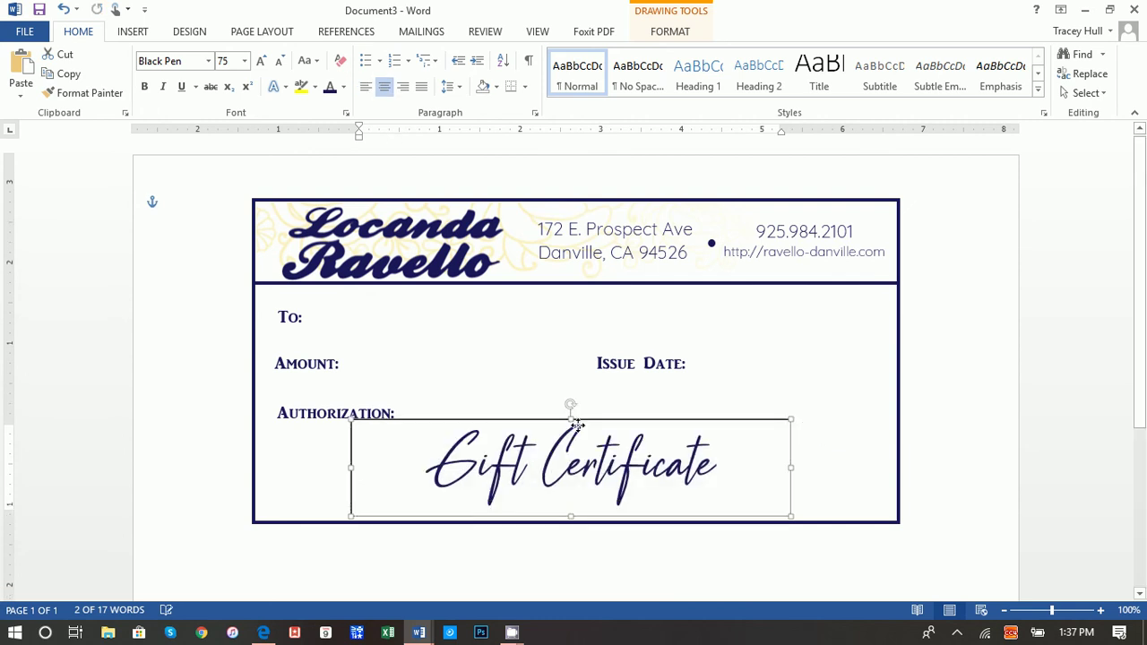
pyautogui.moveTo(580, 430); pyautogui.dragTo(584, 432)
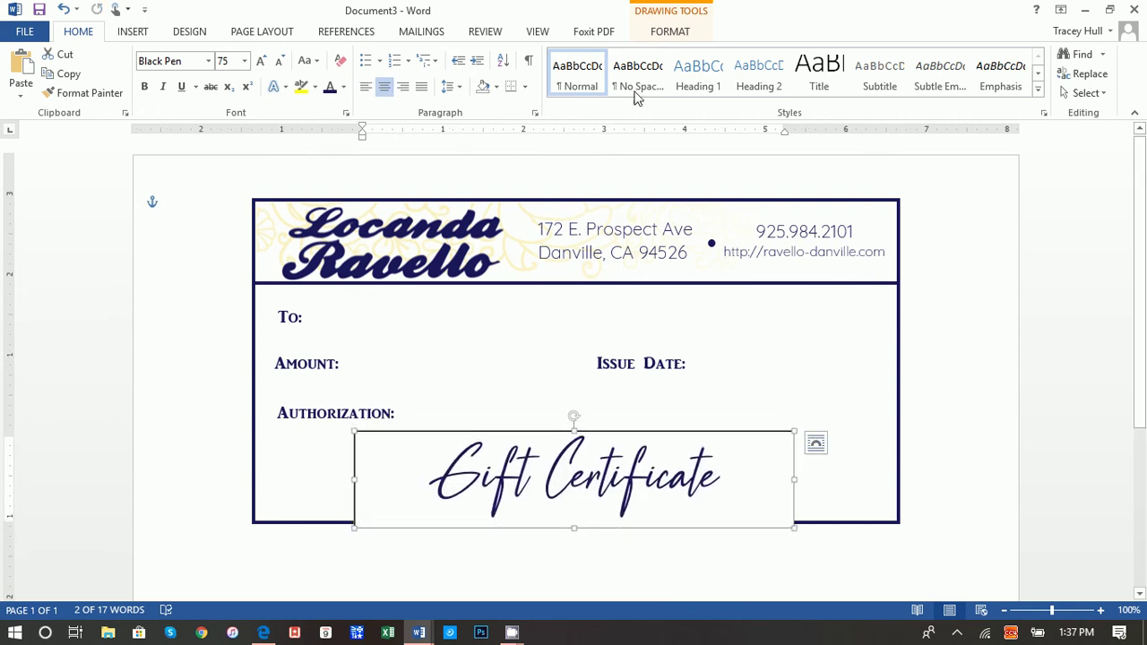
pyautogui.click(670, 30)
pyautogui.click(955, 547)
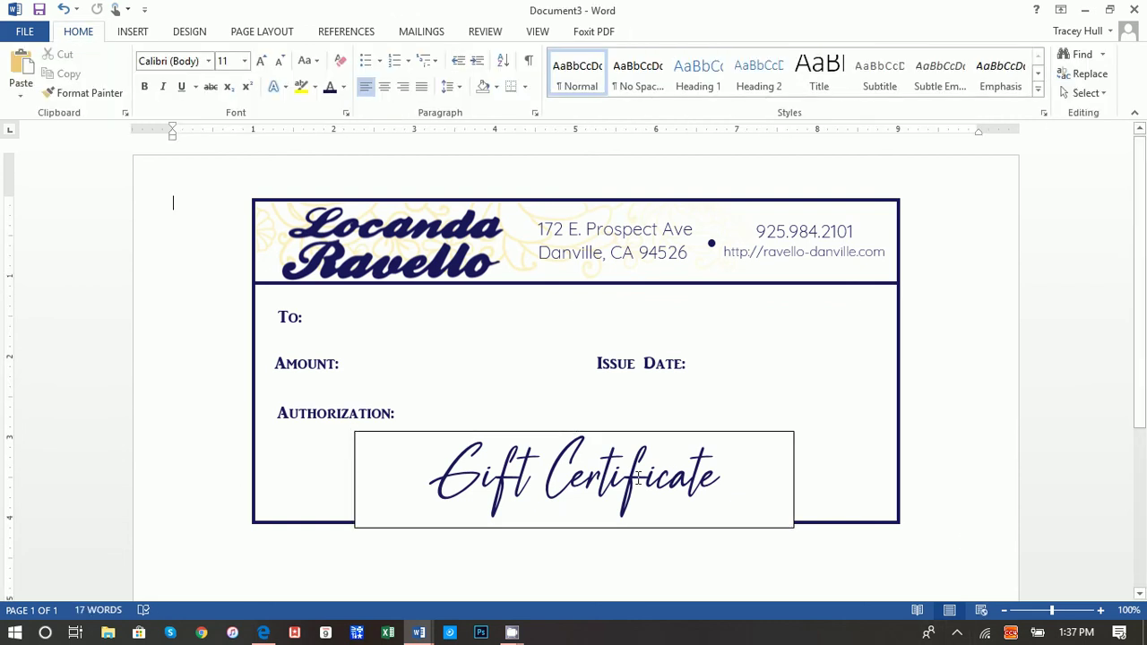
pyautogui.click(581, 432)
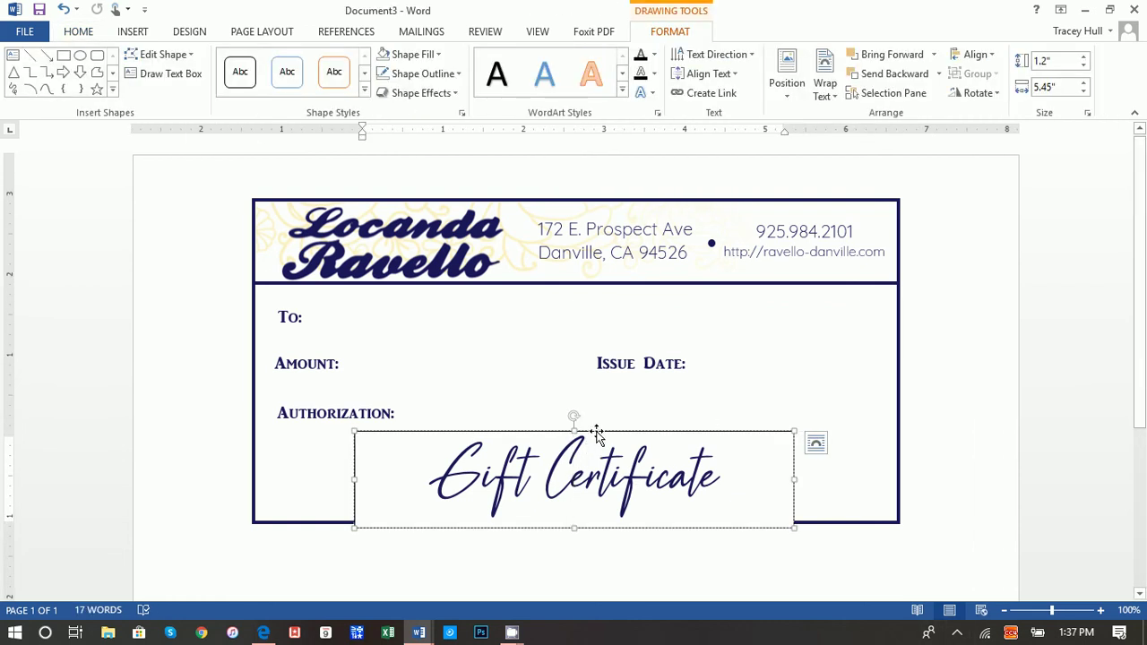
pyautogui.click(384, 55)
pyautogui.click(387, 75)
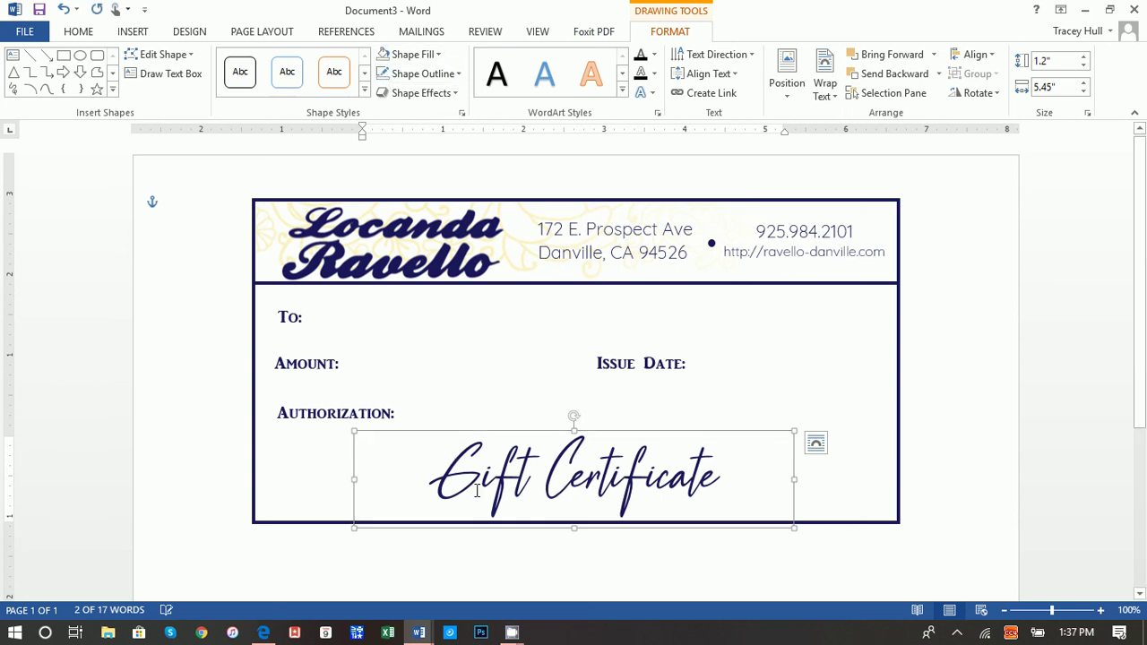
pyautogui.click(518, 583)
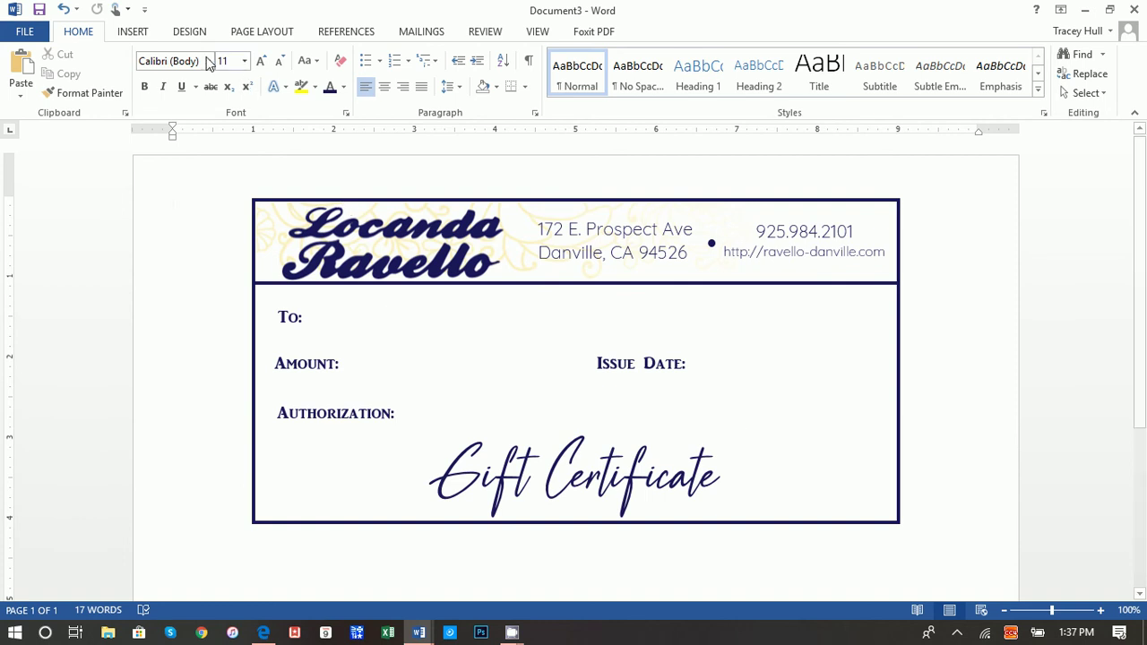
pyautogui.click(134, 33)
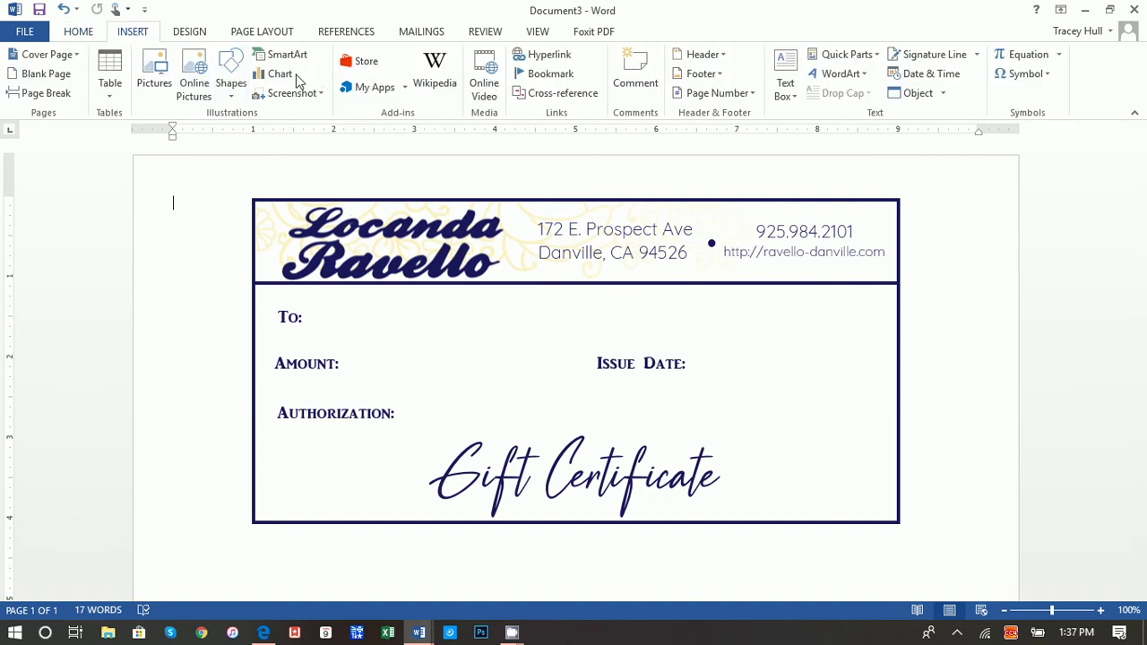
# - Draw a 6.76" navy line from the To: label across the certificate
pyautogui.click(230, 82)
pyautogui.click(241, 133)
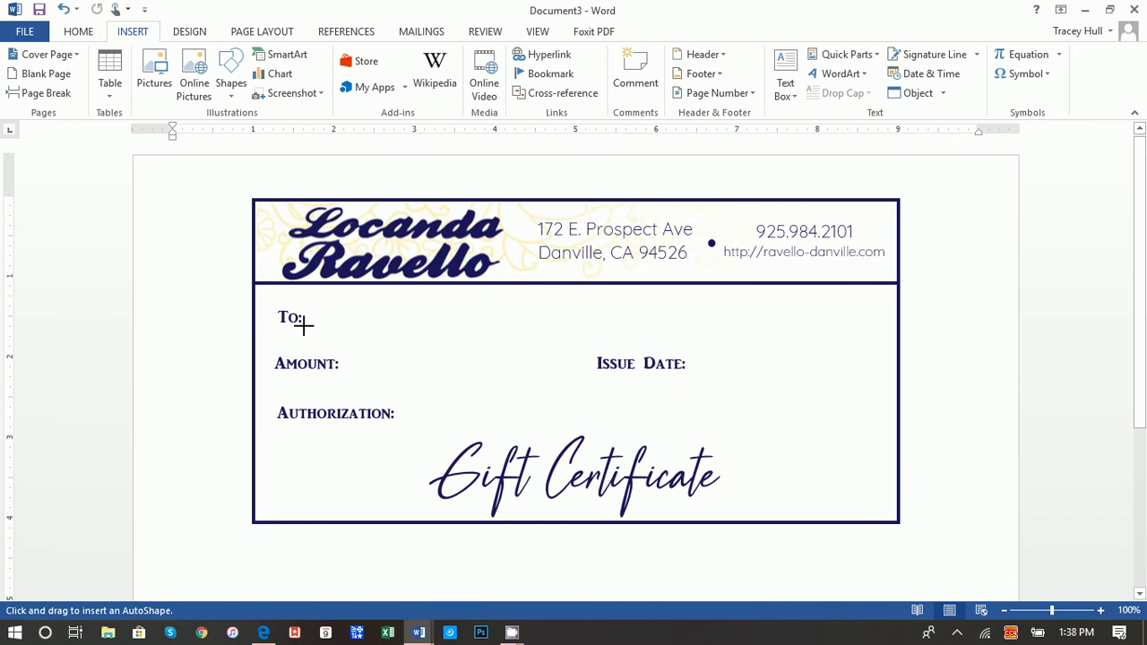
pyautogui.moveTo(305, 326); pyautogui.dragTo(842, 324)
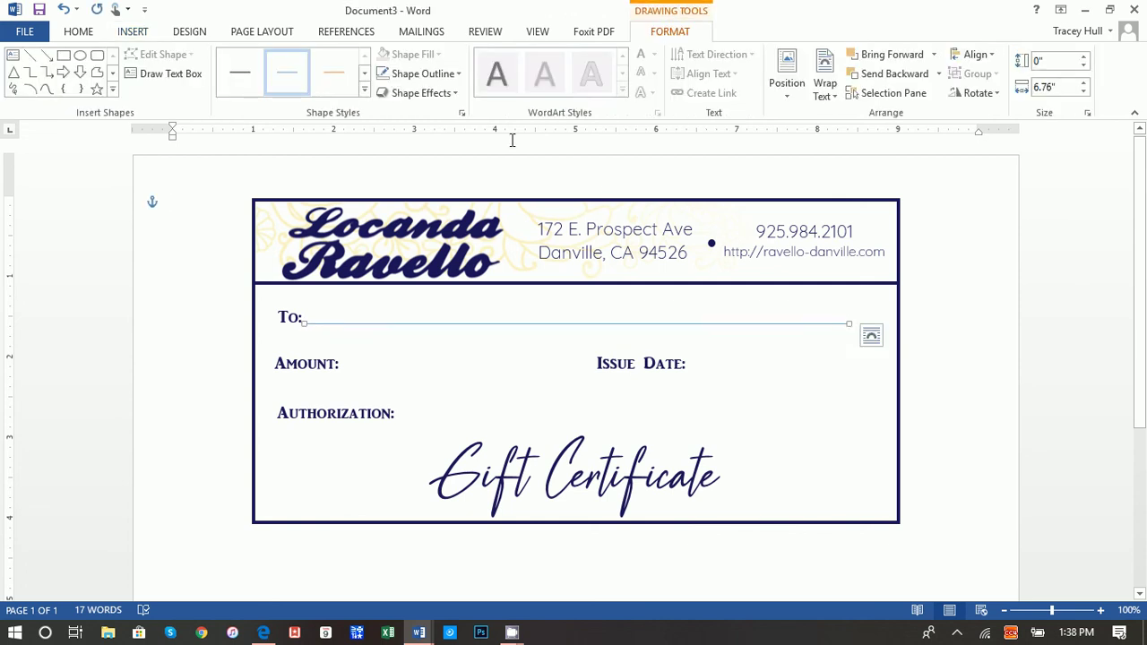
pyautogui.click(408, 73)
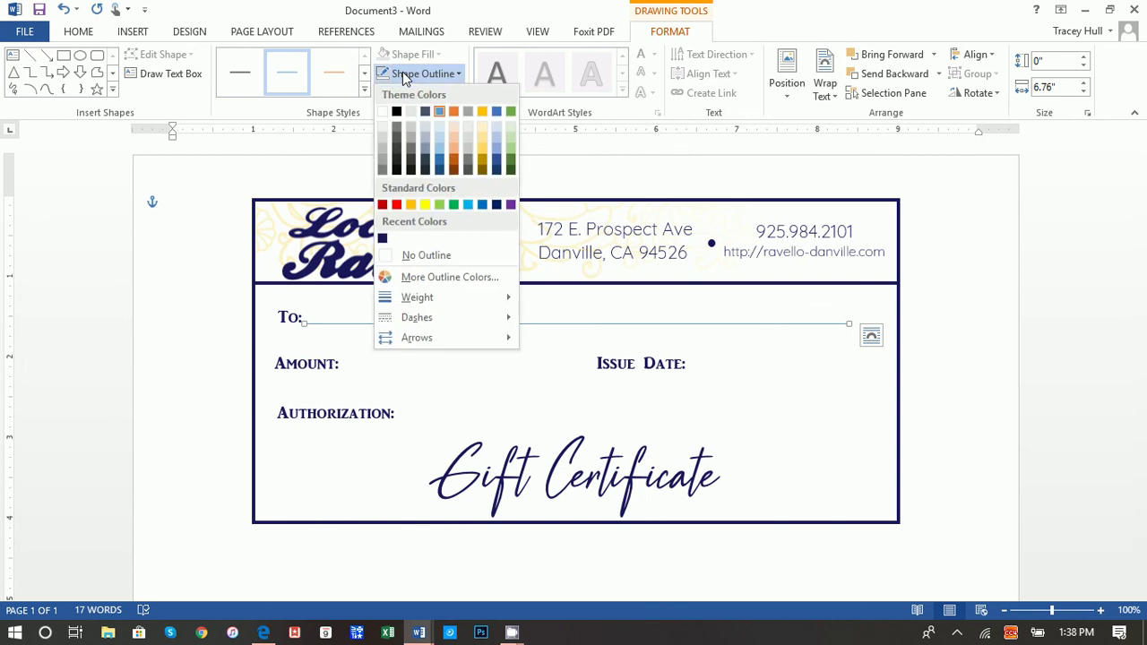
pyautogui.click(384, 240)
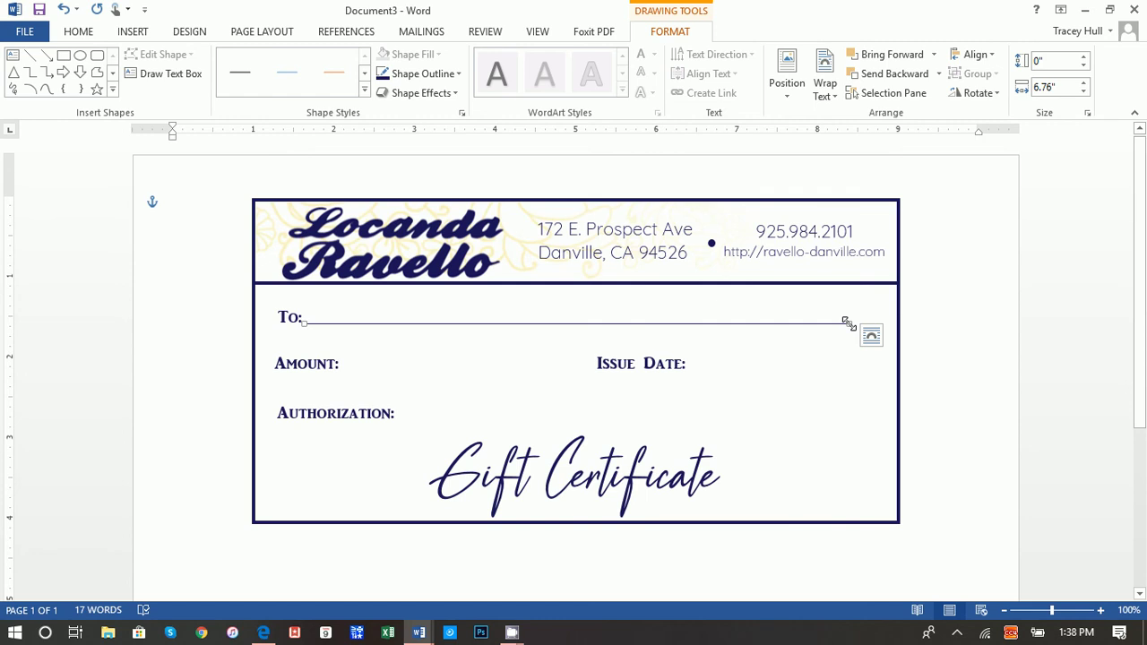
# - Stretch the To line across the box and add an Amount line ending before Issue Date
pyautogui.moveTo(847, 322); pyautogui.dragTo(866, 322)
pyautogui.click(948, 376)
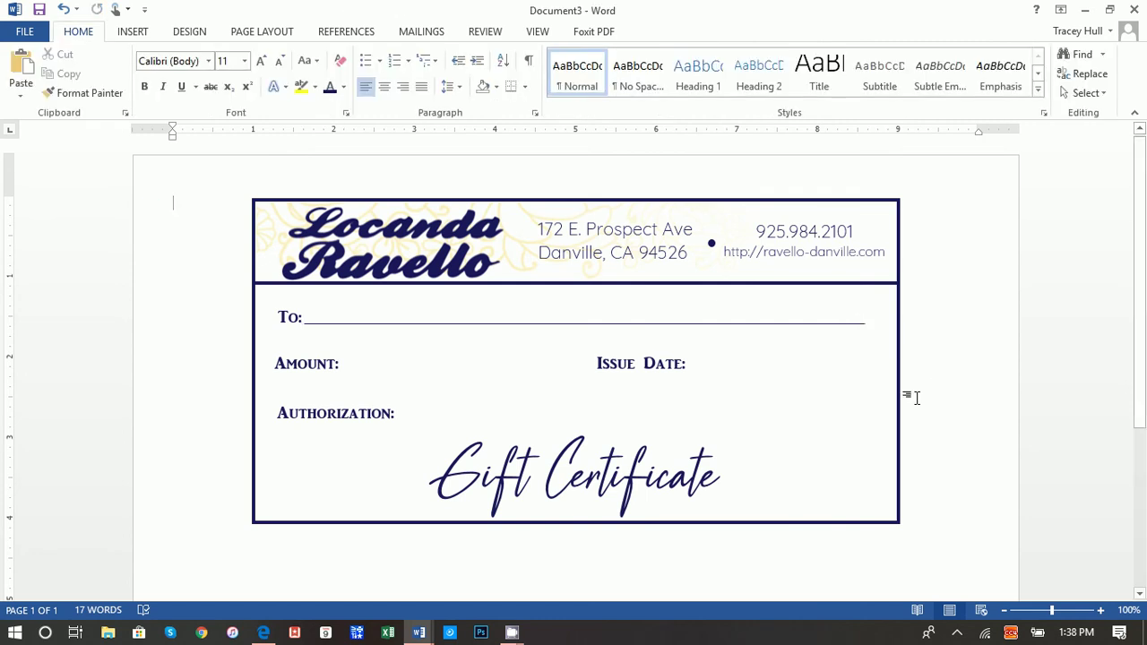
pyautogui.hotkey('ctrl', 'v')
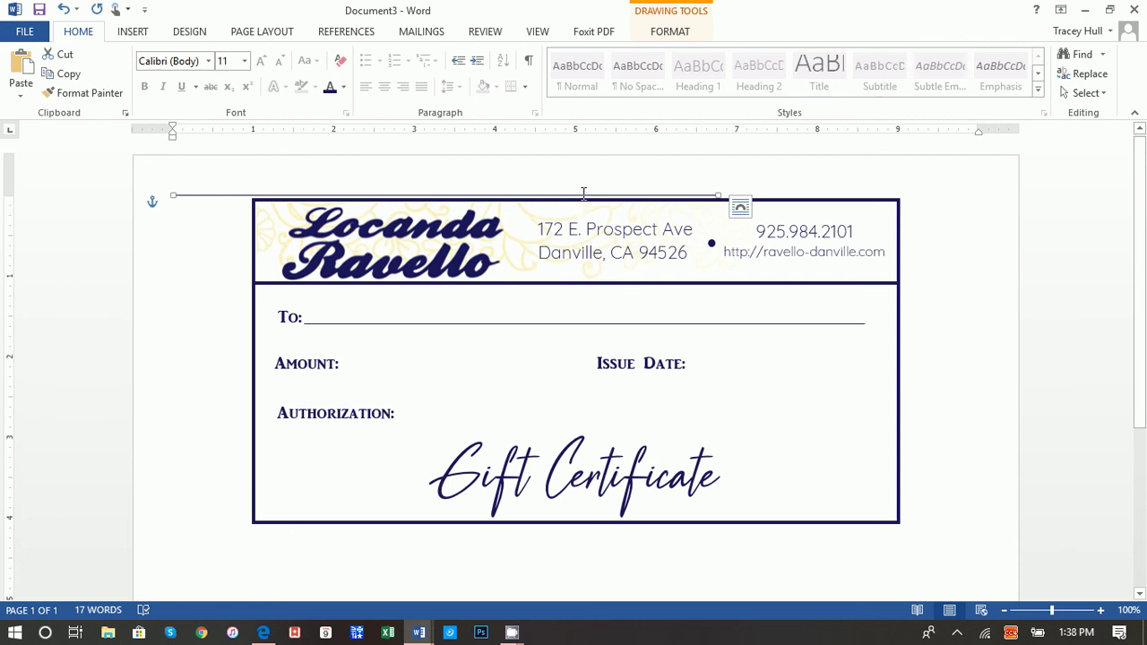
pyautogui.moveTo(583, 197); pyautogui.dragTo(750, 371)
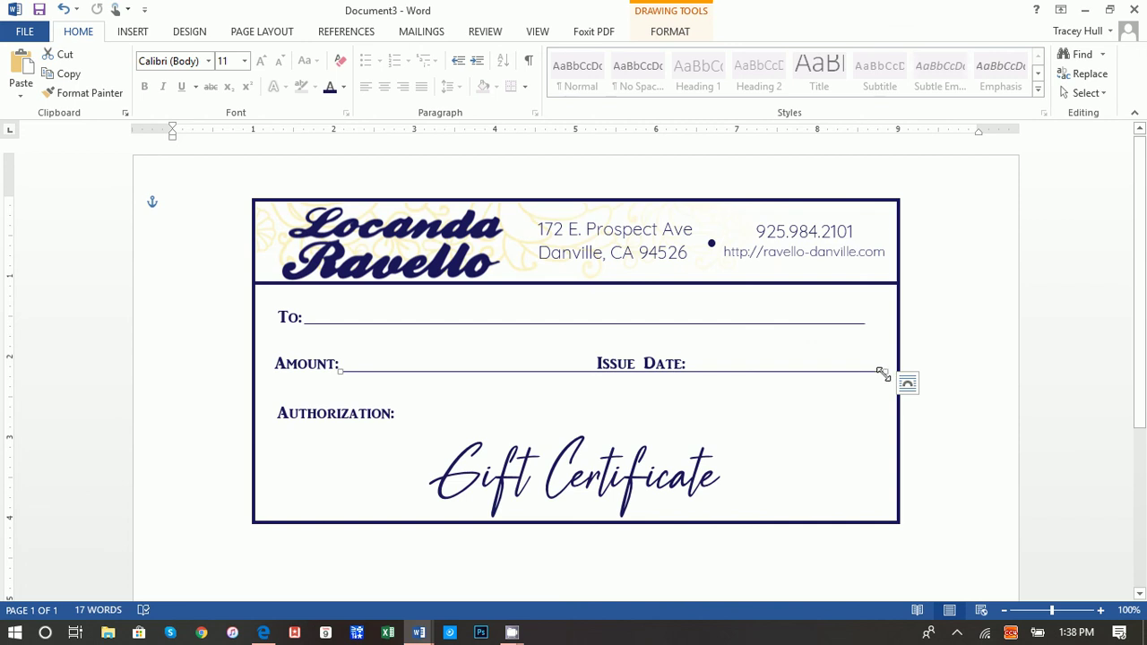
pyautogui.moveTo(882, 371); pyautogui.dragTo(586, 368)
pyautogui.click(935, 368)
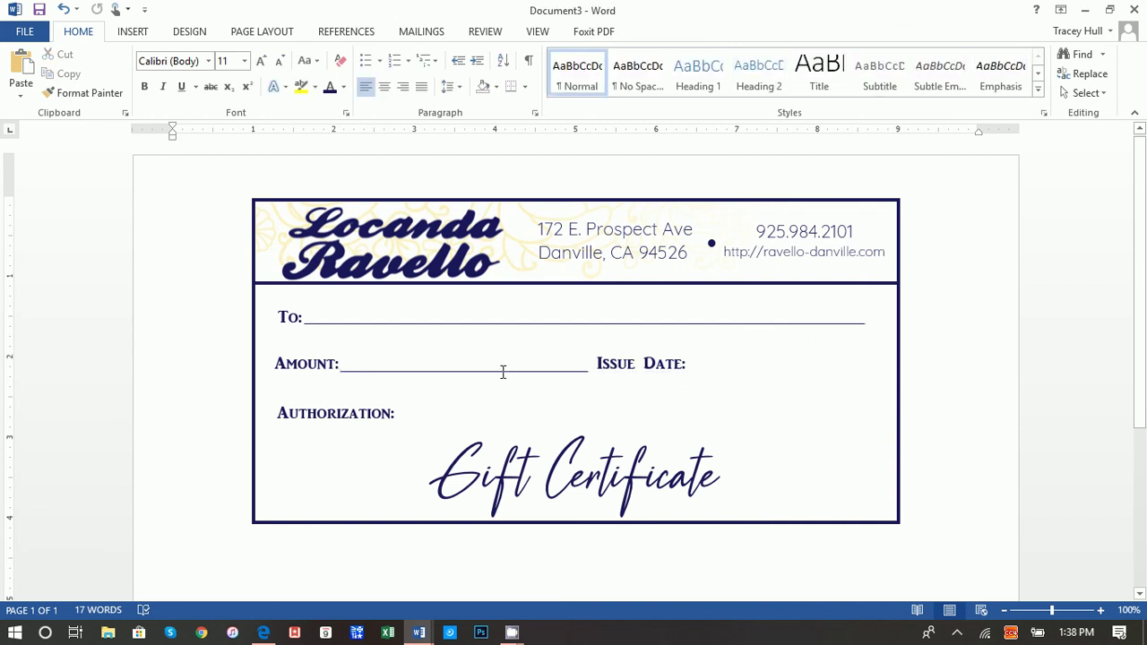
# - Add a shortened fill-in line on the Authorization row, then paste another copy for Issue Date
pyautogui.hotkey('ctrl', 'v')
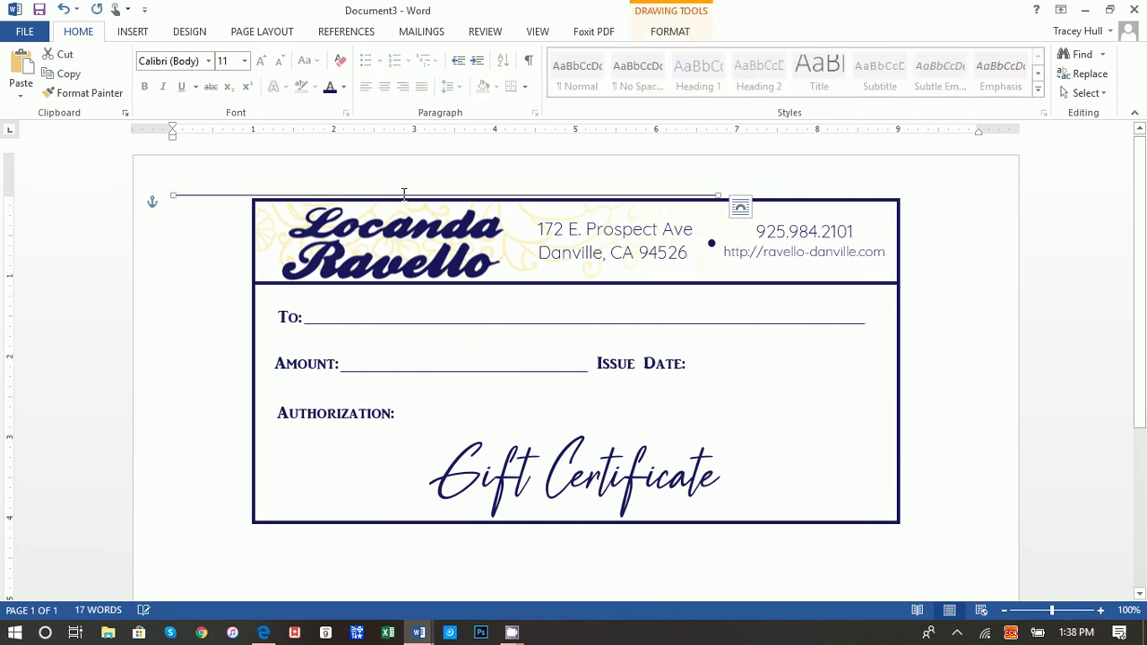
pyautogui.moveTo(403, 198); pyautogui.dragTo(624, 420)
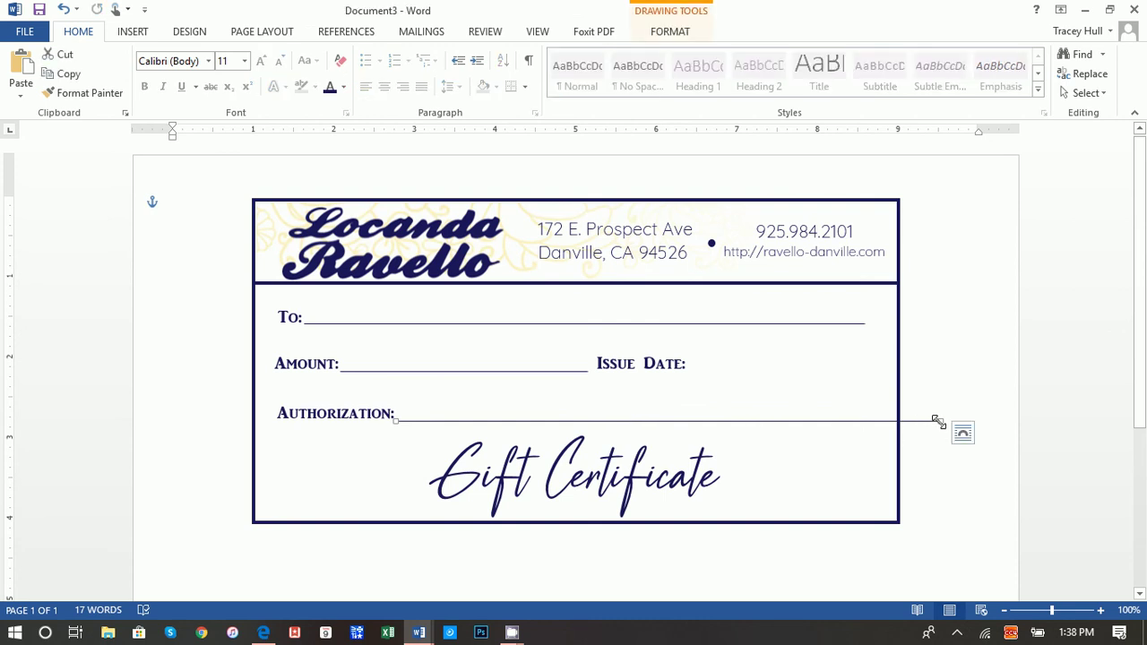
pyautogui.moveTo(937, 420); pyautogui.dragTo(864, 420)
pyautogui.click(914, 416)
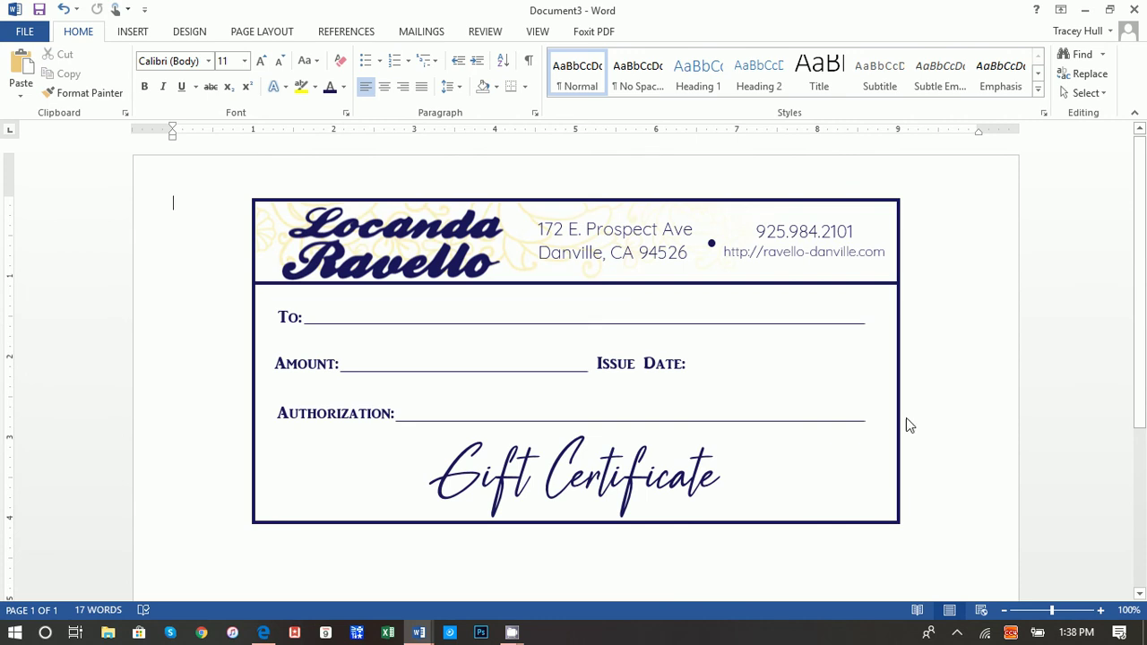
pyautogui.hotkey('ctrl', 'v')
pyautogui.click(320, 197)
# - Place the pasted line after Issue Date, level with the Amount line, and compare their lengths
pyautogui.moveTo(323, 195)
pyautogui.mouseDown()
pyautogui.moveTo(472, 283)
pyautogui.moveTo(779, 386)
pyautogui.moveTo(786, 361)
pyautogui.moveTo(543, 379)
pyautogui.moveTo(464, 372)
pyautogui.mouseUp()
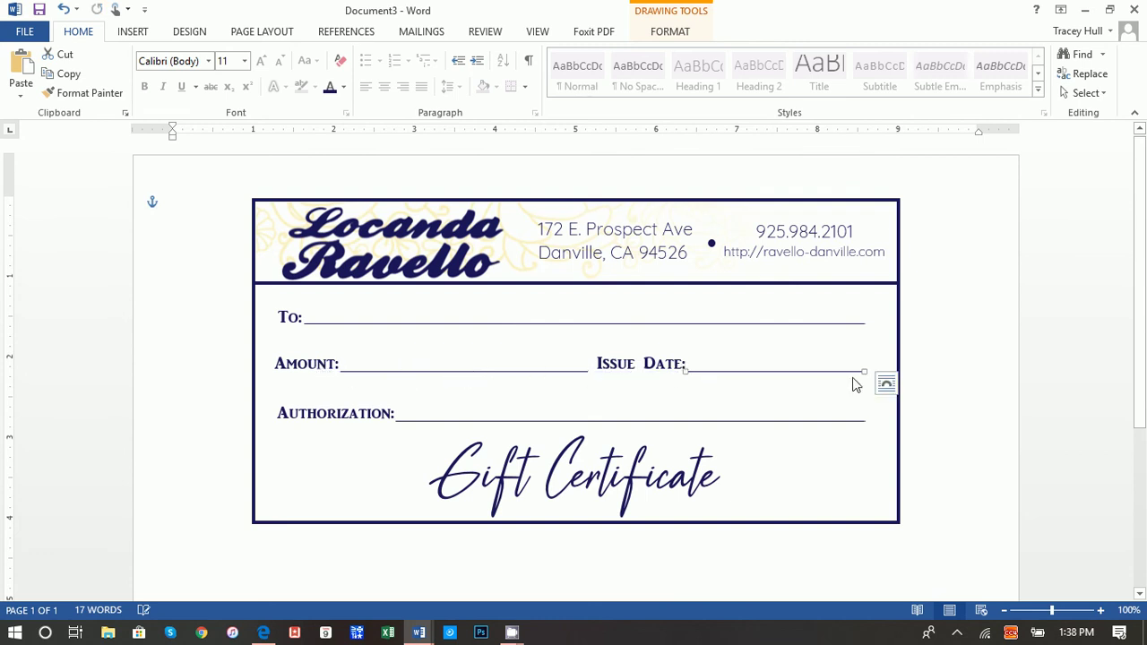
pyautogui.click(941, 379)
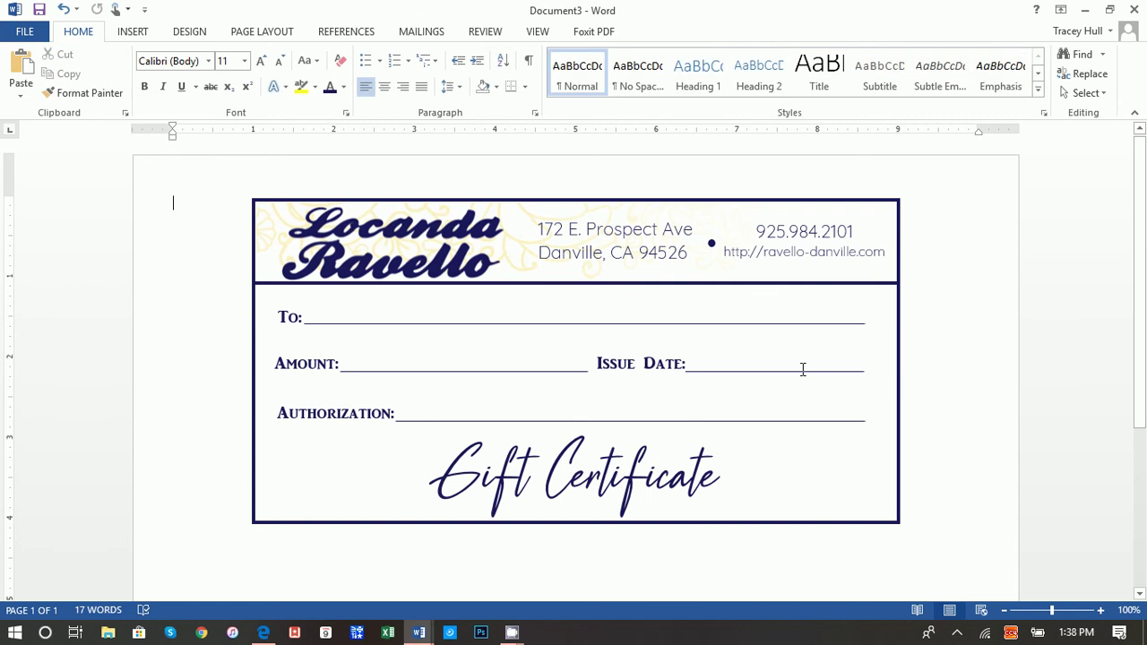
pyautogui.click(756, 371)
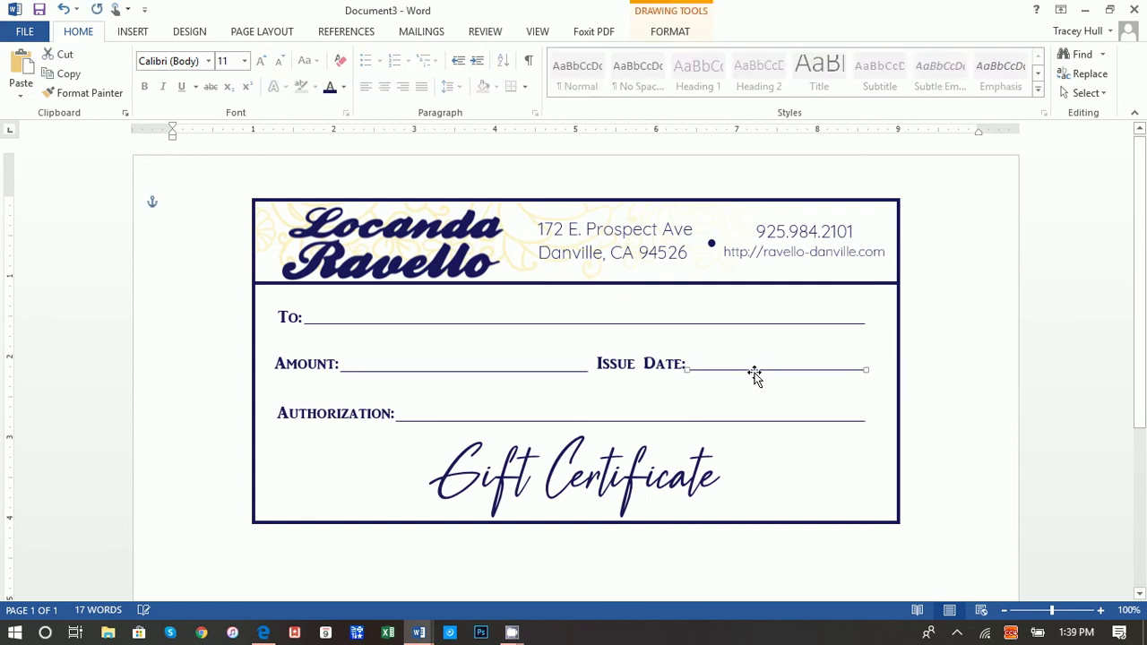
pyautogui.click(568, 375)
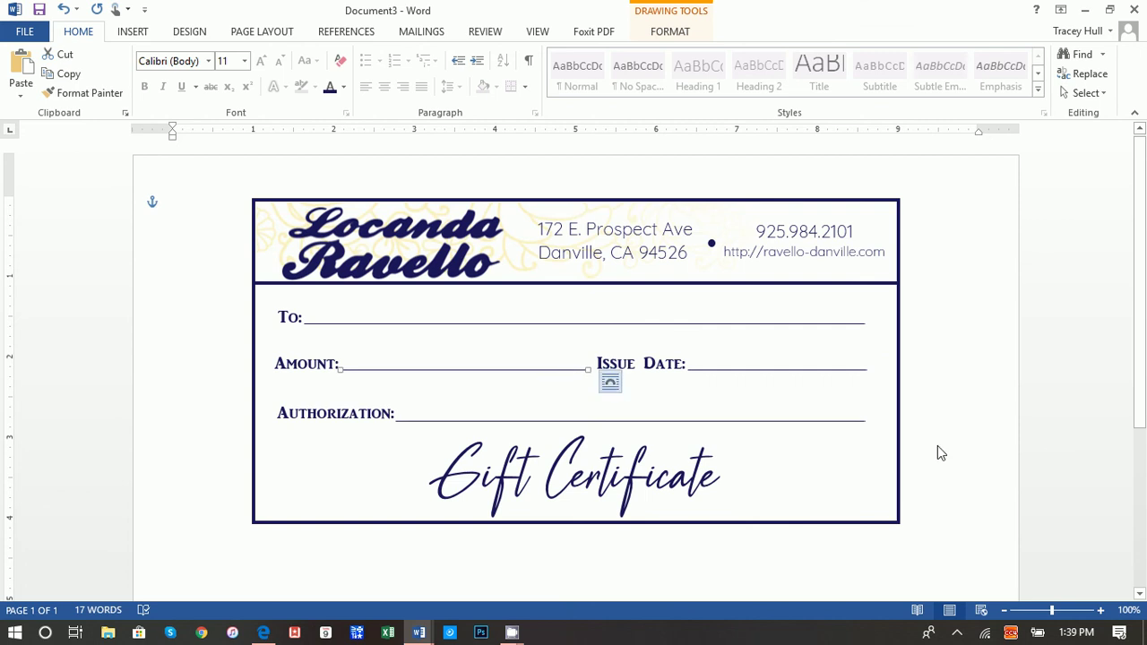
pyautogui.click(1049, 438)
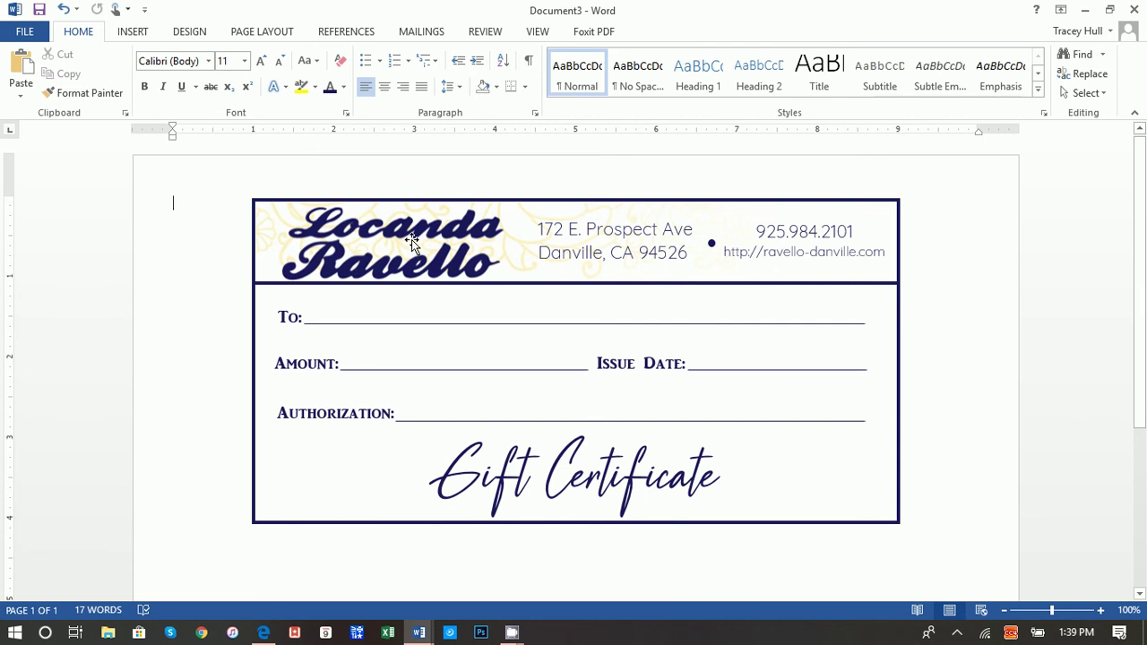
pyautogui.click(349, 231)
pyautogui.click(570, 229)
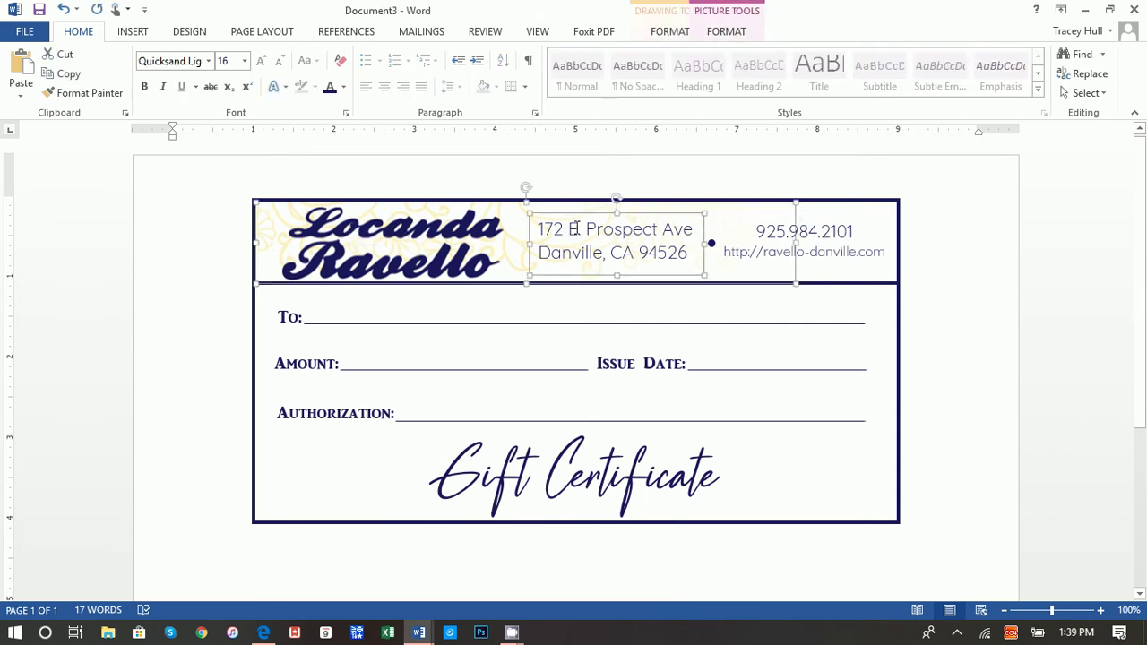
pyautogui.keyDown('shift'); pyautogui.click(714, 242); pyautogui.keyUp('shift')
pyautogui.keyDown('shift'); pyautogui.click(814, 240); pyautogui.keyUp('shift')
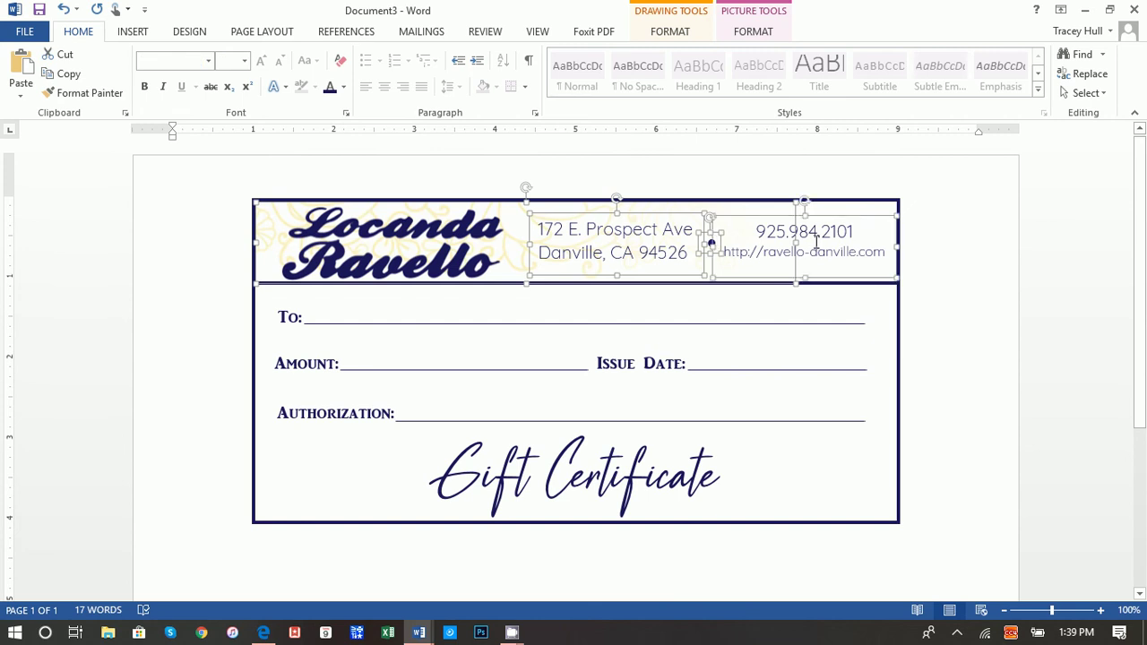
pyautogui.keyDown('shift'); pyautogui.click(871, 204); pyautogui.keyUp('shift')
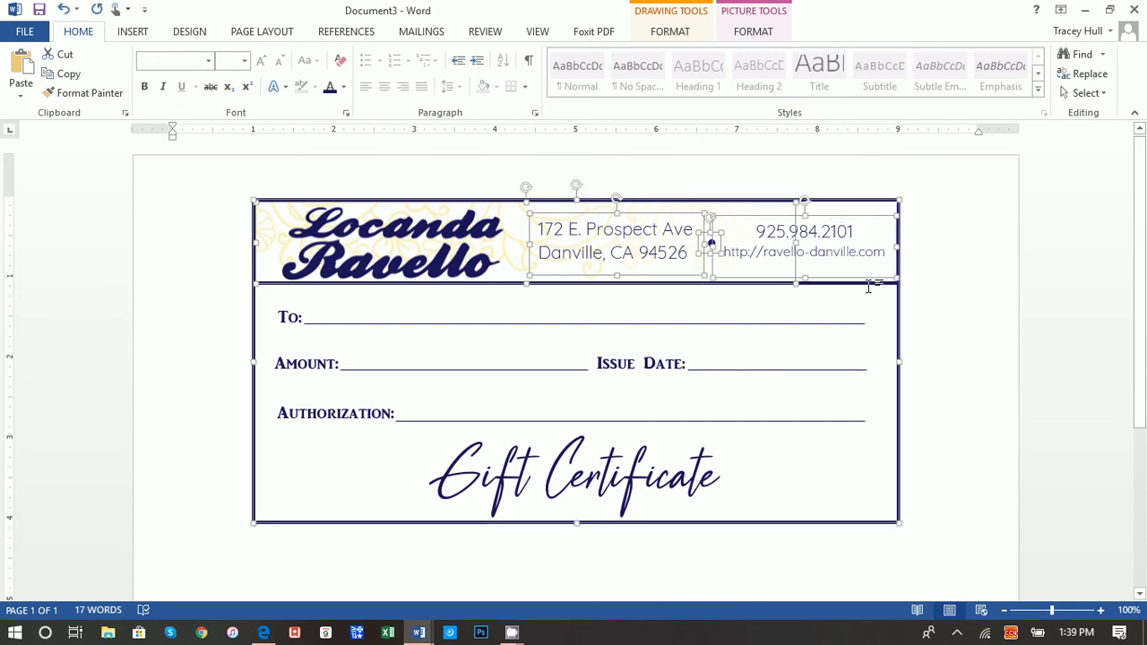
pyautogui.keyDown('shift'); pyautogui.click(832, 324); pyautogui.keyUp('shift')
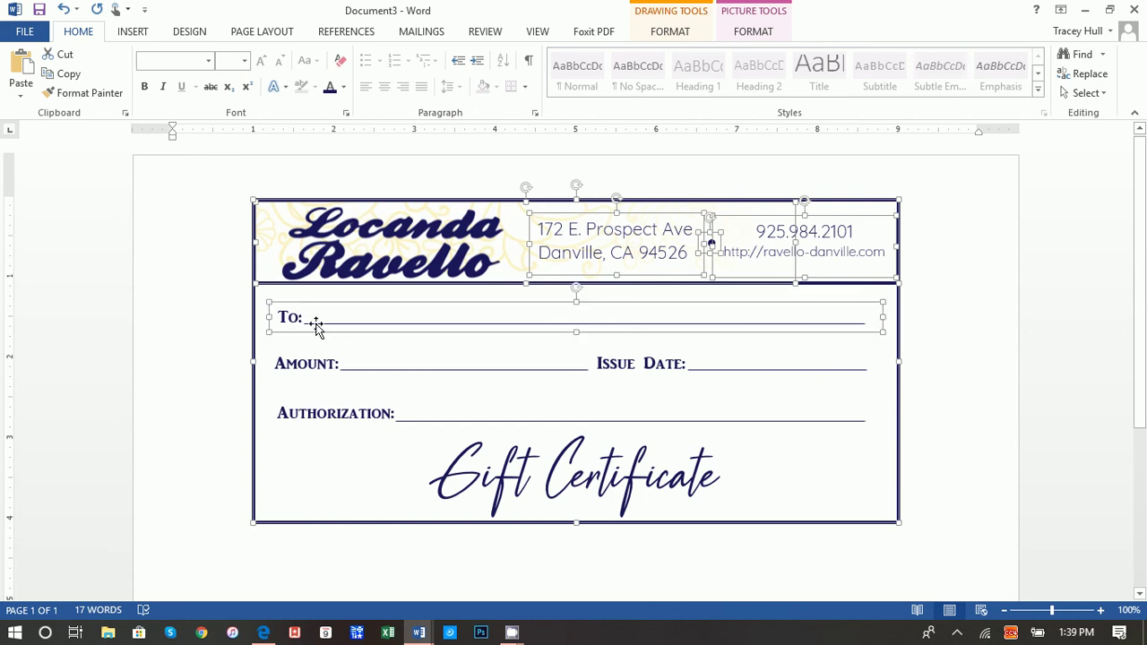
pyautogui.keyDown('shift'); pyautogui.click(315, 324); pyautogui.keyUp('shift')
pyautogui.keyDown('shift'); pyautogui.click(314, 366); pyautogui.keyUp('shift')
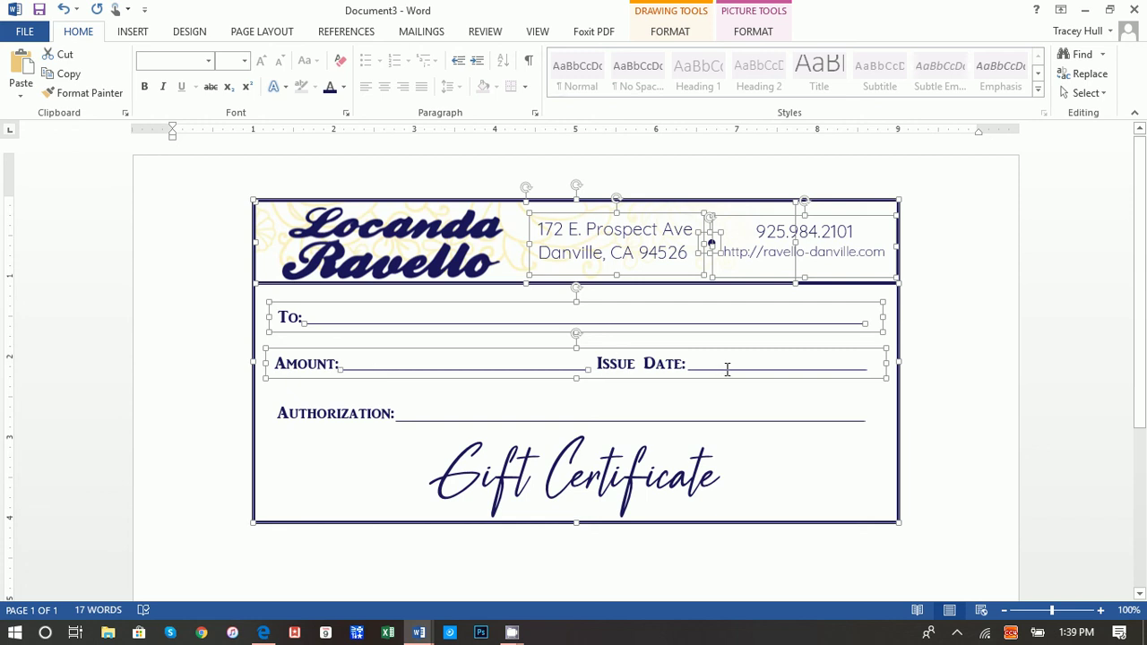
pyautogui.keyDown('shift'); pyautogui.click(356, 415); pyautogui.keyUp('shift')
pyautogui.keyDown('shift'); pyautogui.click(419, 421); pyautogui.keyUp('shift')
pyautogui.keyDown('shift'); pyautogui.click(485, 484); pyautogui.keyUp('shift')
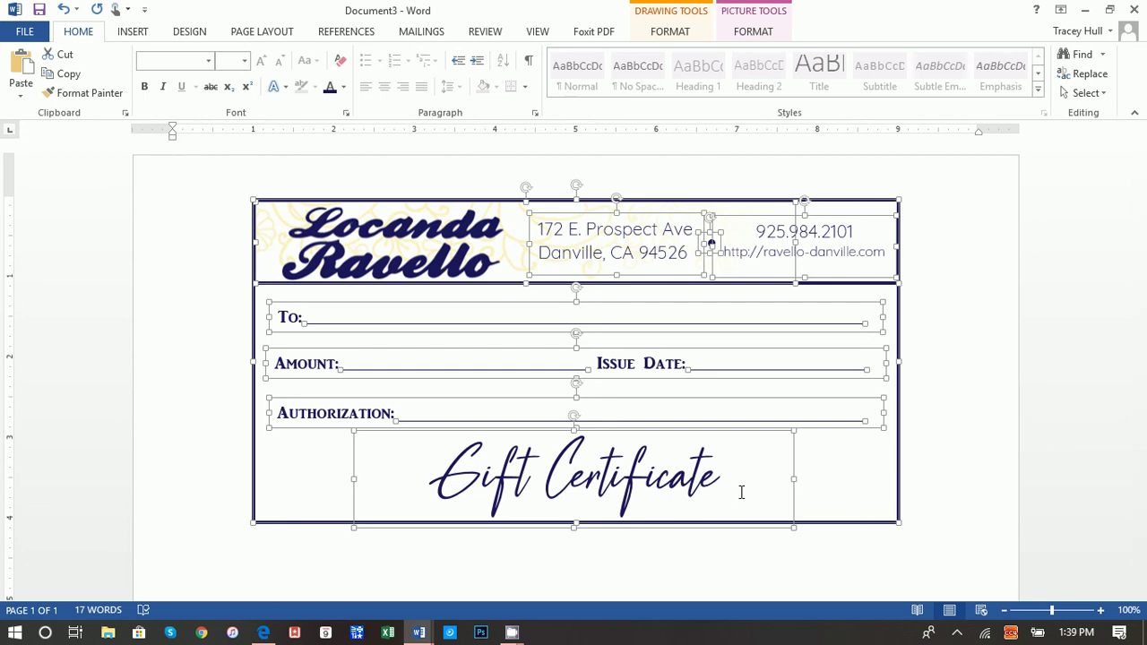
pyautogui.click(794, 553)
pyautogui.scroll(-5, 794, 553)
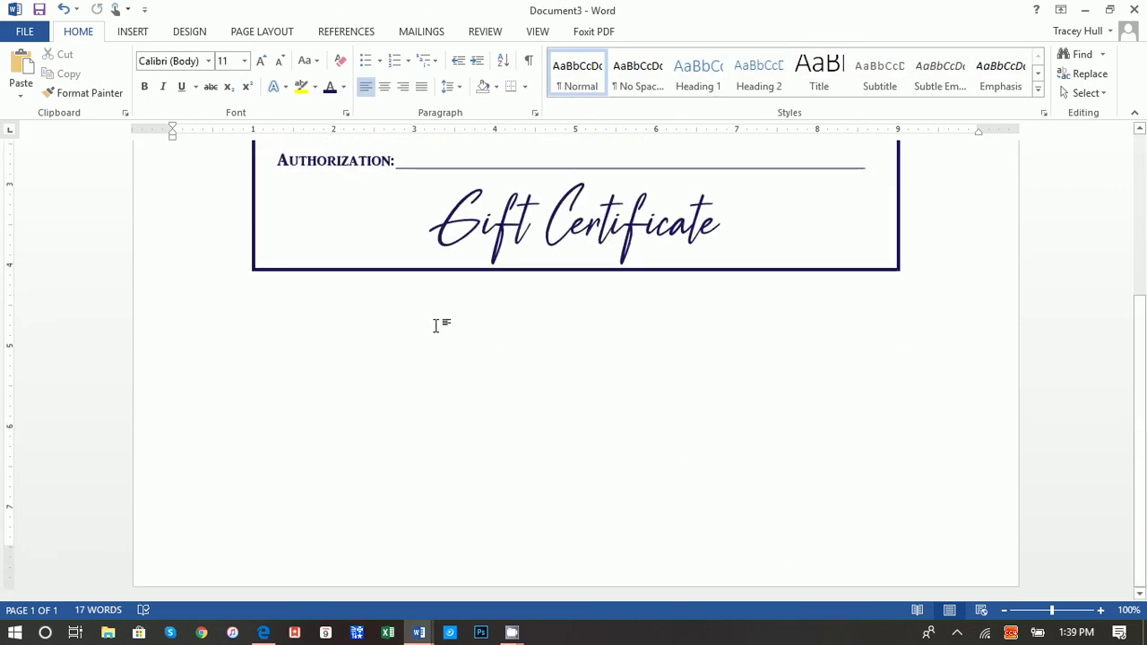
# - Add four empty paragraphs above the certificate to push it down the page
pyautogui.scroll(5, 707, 426)
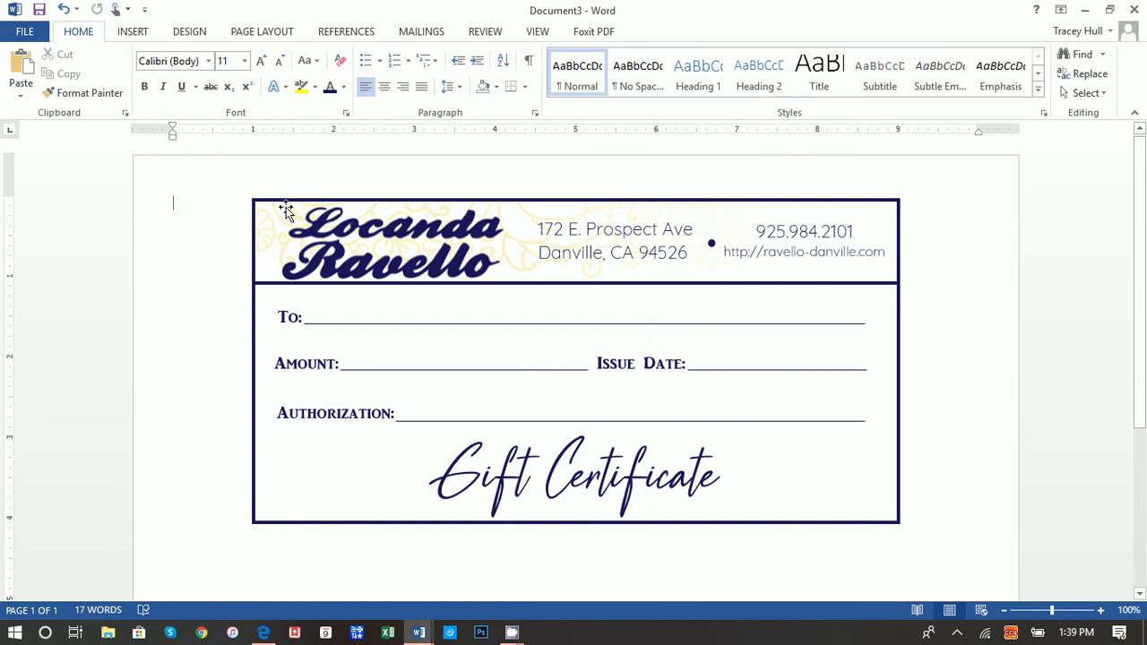
pyautogui.scroll(2, 285, 207)
pyautogui.press('Return')
pyautogui.press('Return')
pyautogui.press('Return')
pyautogui.press('Return')
pyautogui.press('Return')
pyautogui.press('Return')
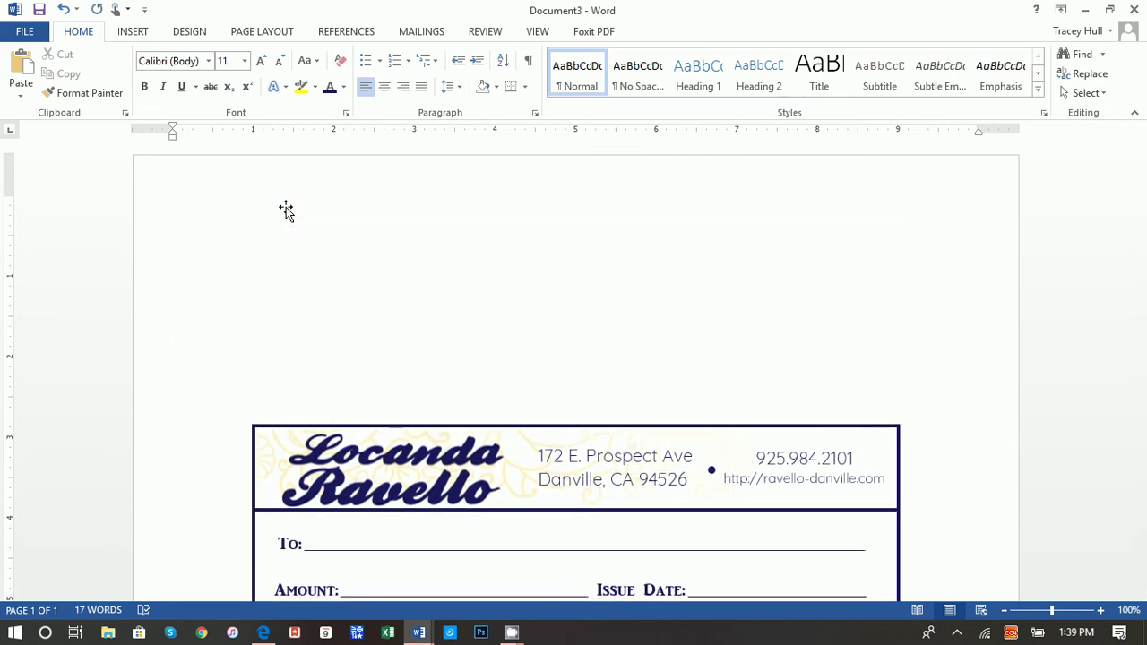
pyautogui.press('Return')
pyautogui.scroll(-4, 509, 333)
pyautogui.scroll(2, 509, 335)
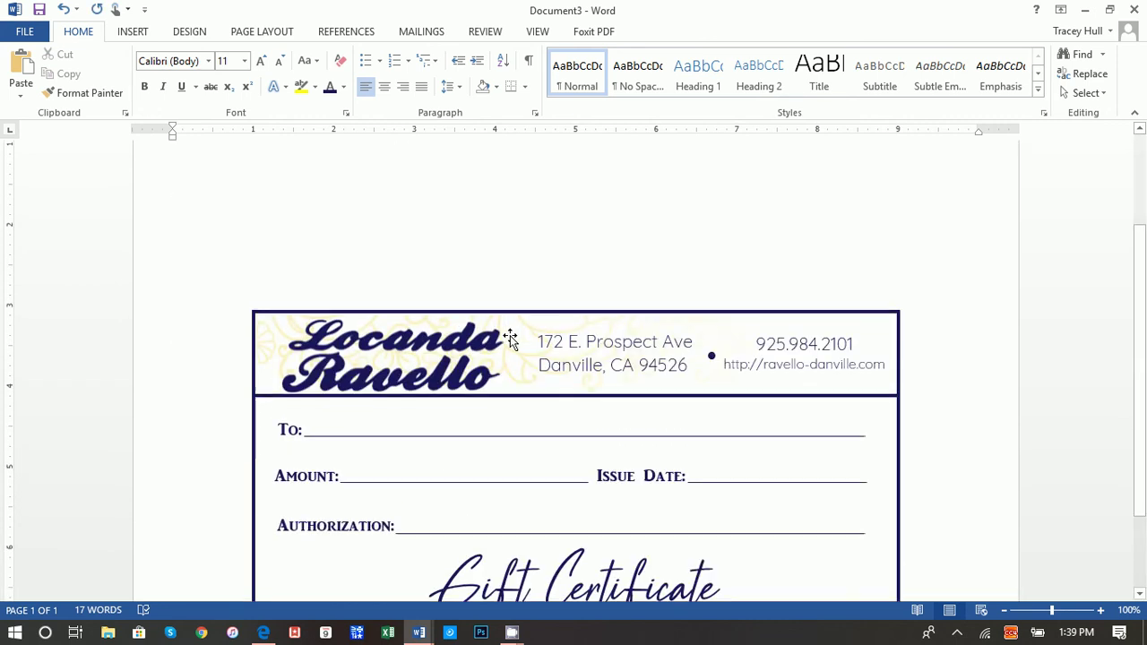
pyautogui.press('Return')
pyautogui.scroll(-3, 510, 335)
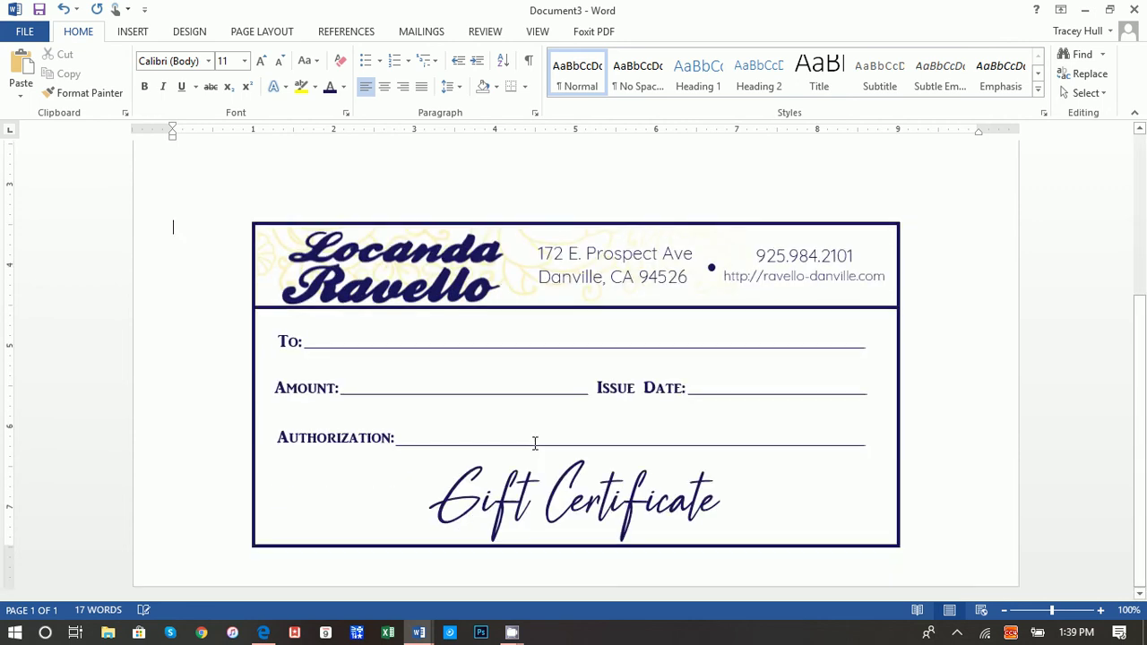
pyautogui.press('Return')
pyautogui.scroll(6, 537, 439)
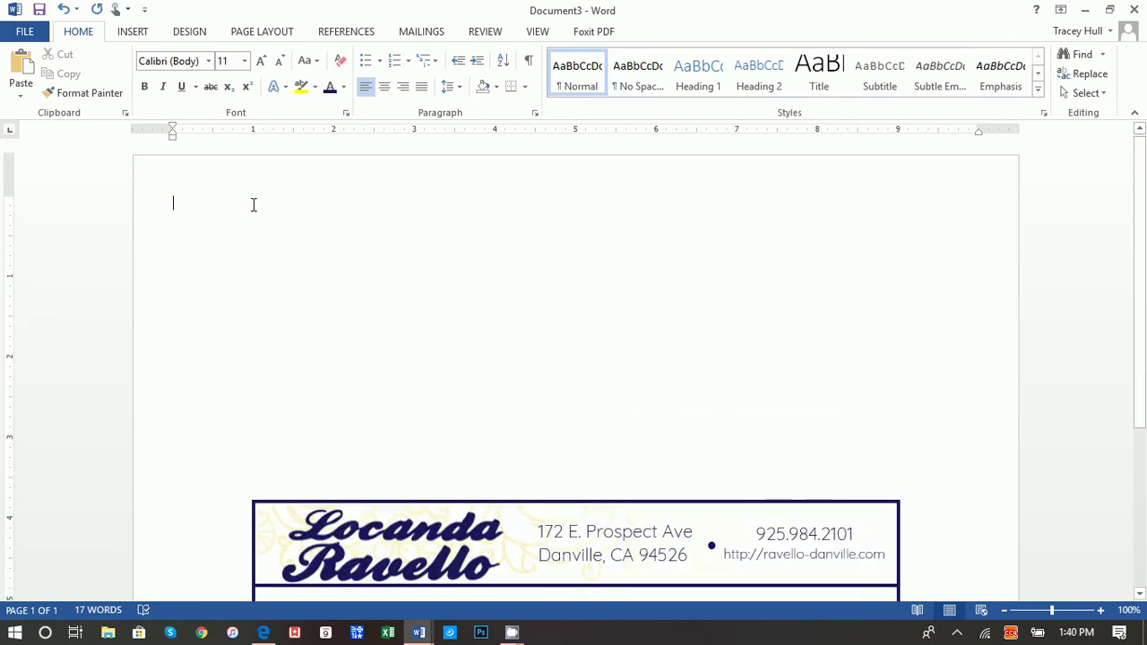
# - Paste a copy of the gift certificate and align it directly above the original
pyautogui.hotkey('ctrl', 'v')
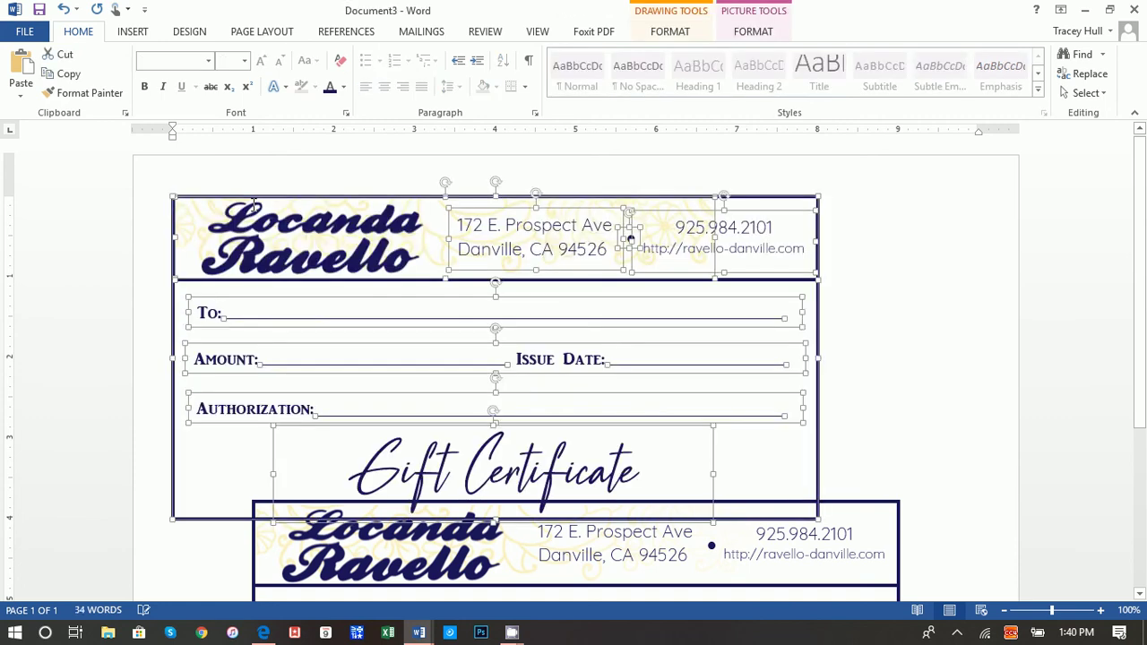
pyautogui.moveTo(254, 199); pyautogui.dragTo(324, 170)
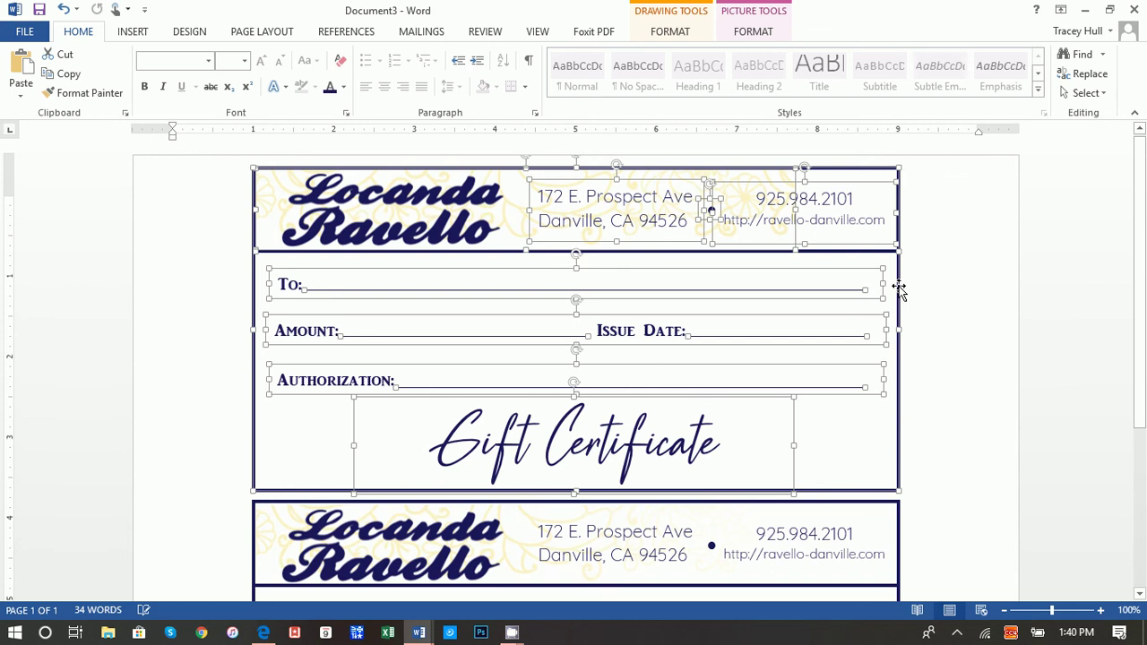
pyautogui.click(1012, 289)
pyautogui.scroll(-5, 965, 391)
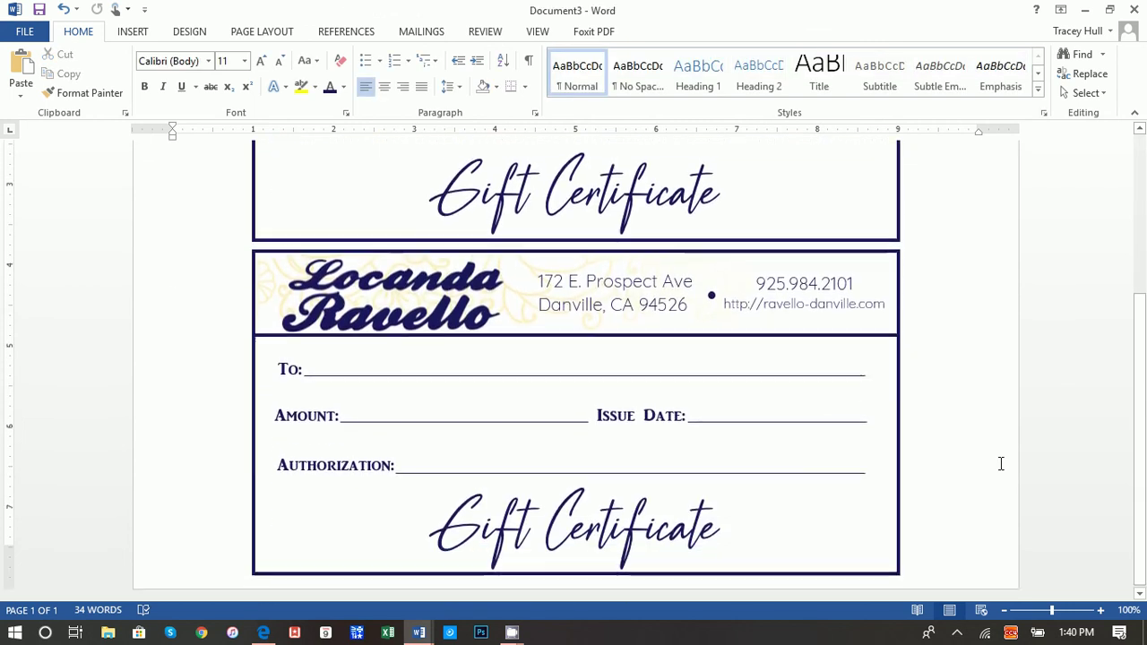
pyautogui.scroll(5, 999, 505)
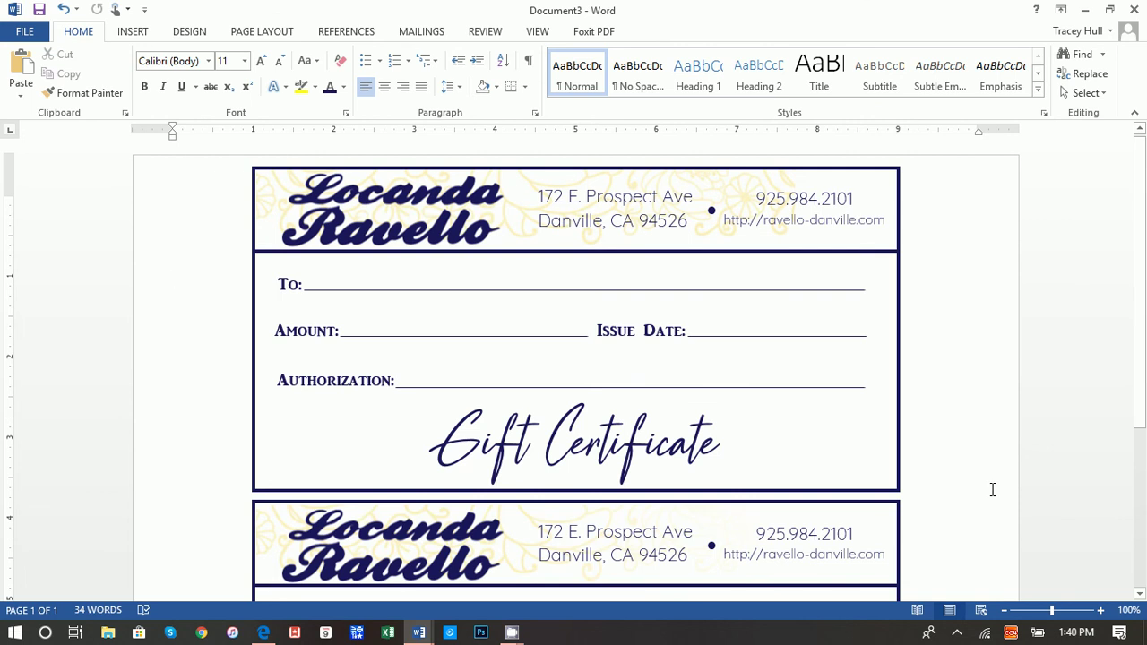
# - Move the phone and web address box up into the top header and bring it to front
pyautogui.click(864, 516)
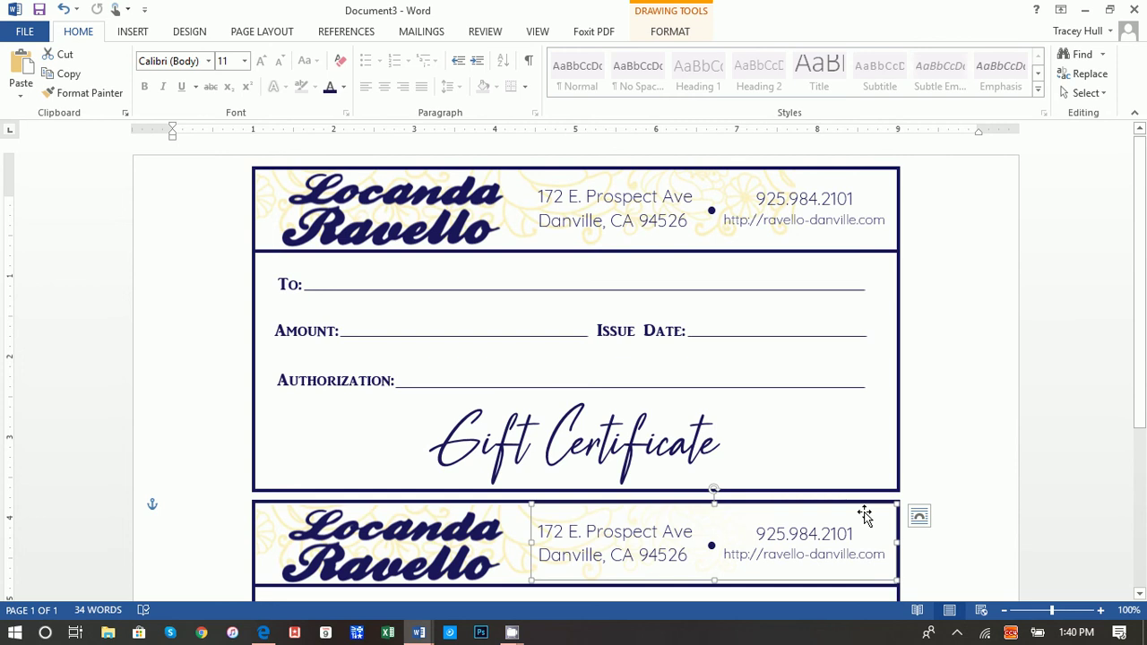
pyautogui.click(945, 358)
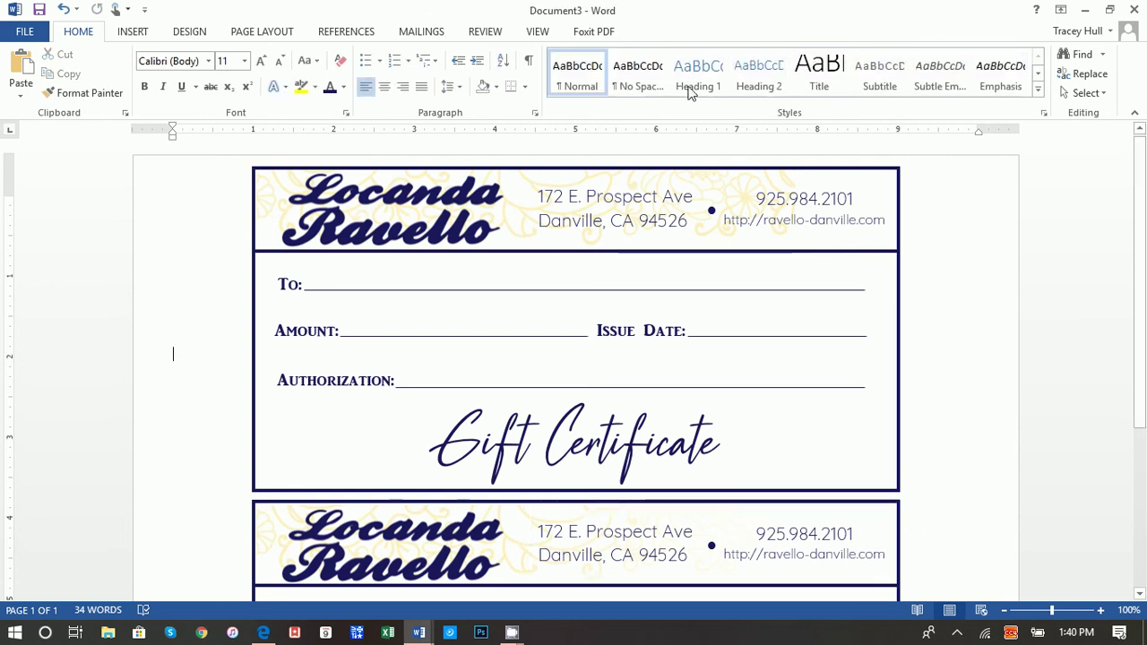
pyautogui.click(495, 361)
pyautogui.moveTo(448, 342)
pyautogui.mouseDown()
pyautogui.moveTo(760, 204)
pyautogui.moveTo(801, 146)
pyautogui.moveTo(807, 179)
pyautogui.moveTo(794, 185)
pyautogui.mouseUp()
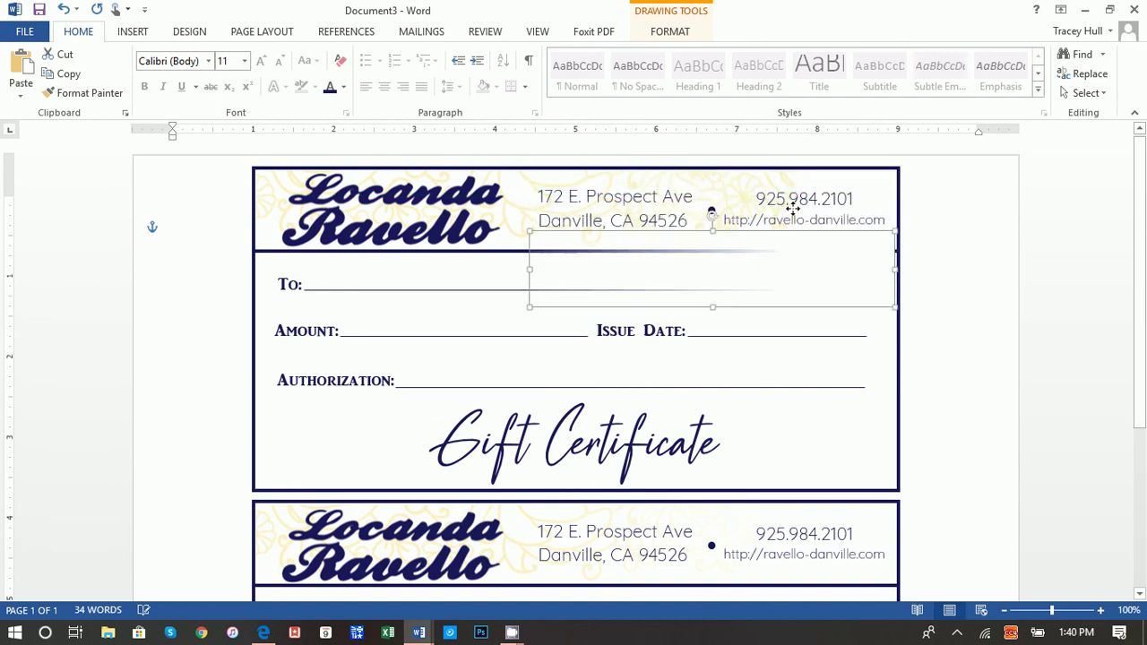
pyautogui.rightClick(790, 188)
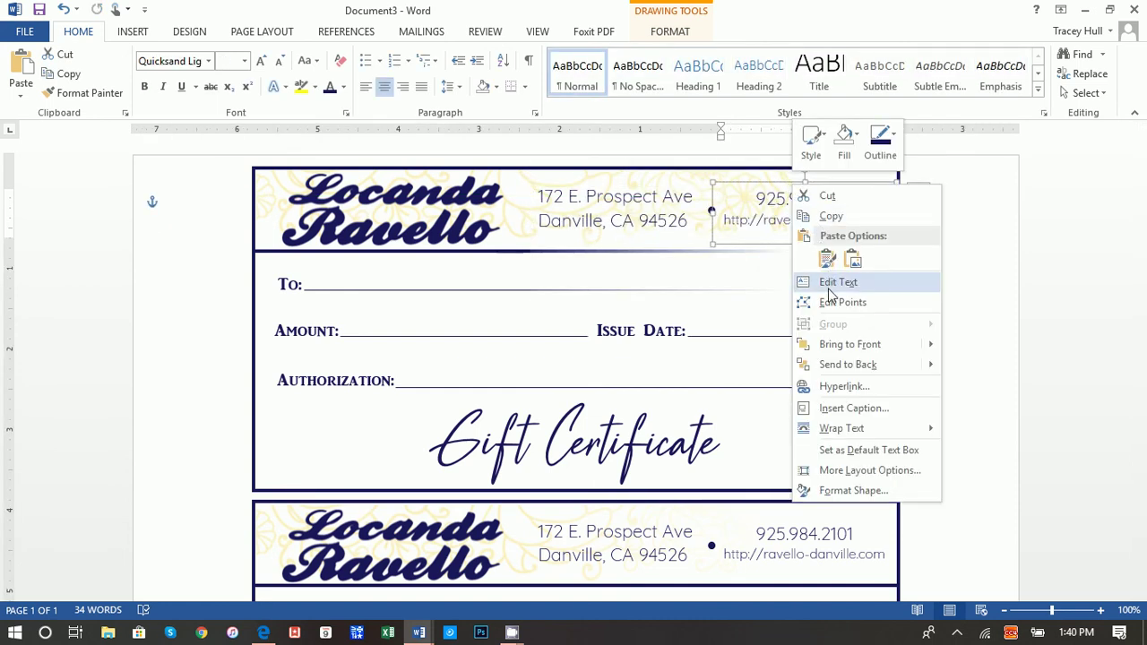
pyautogui.moveTo(850, 344)
pyautogui.click(982, 346)
# - Return the gradient shape to its place just below the header
pyautogui.click(789, 255)
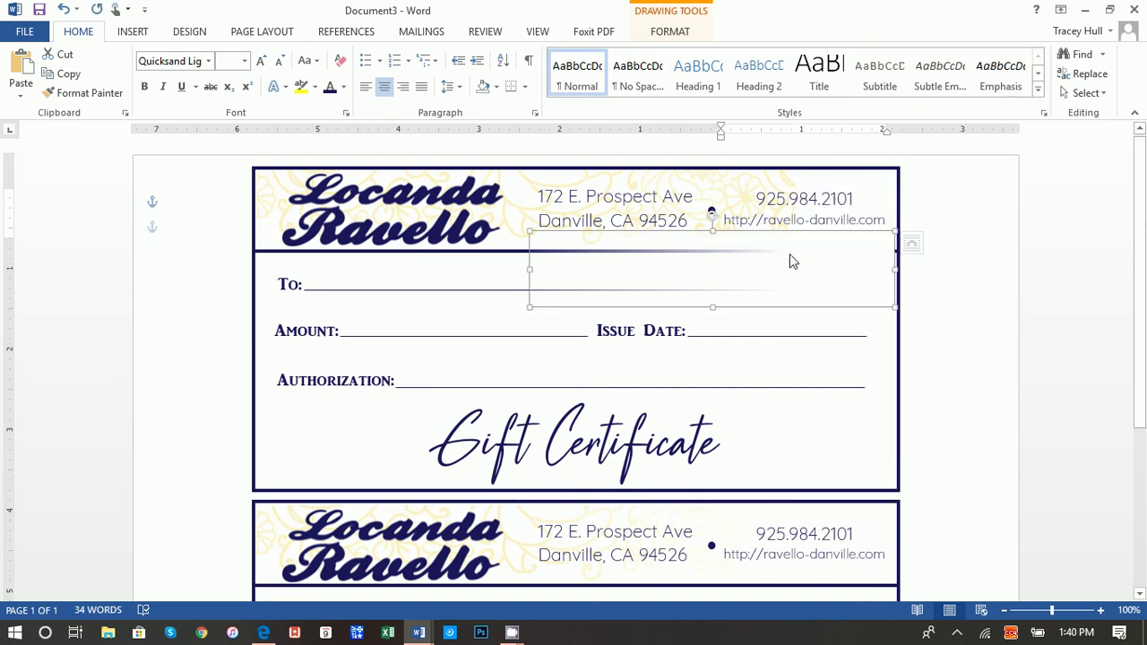
pyautogui.press('Up')
pyautogui.press('Up')
pyautogui.press('Up')
pyautogui.press('Up')
pyautogui.press('Up')
pyautogui.press('Up')
pyautogui.press('Up')
pyautogui.press('Up')
pyautogui.press('Up')
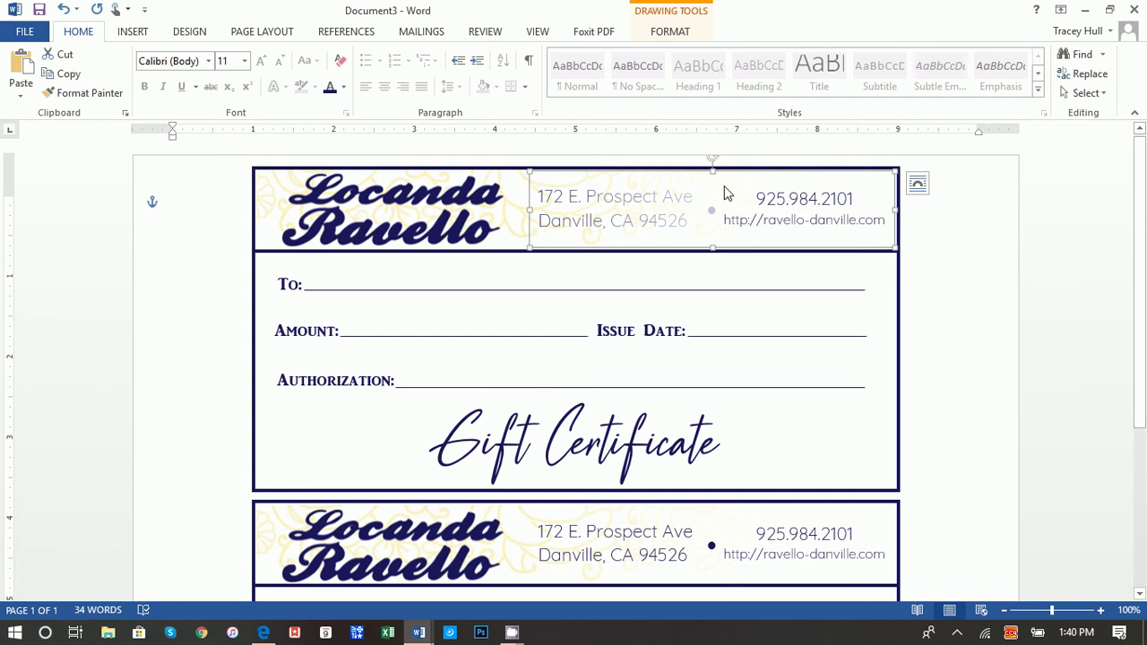
pyautogui.moveTo(724, 179); pyautogui.dragTo(719, 257)
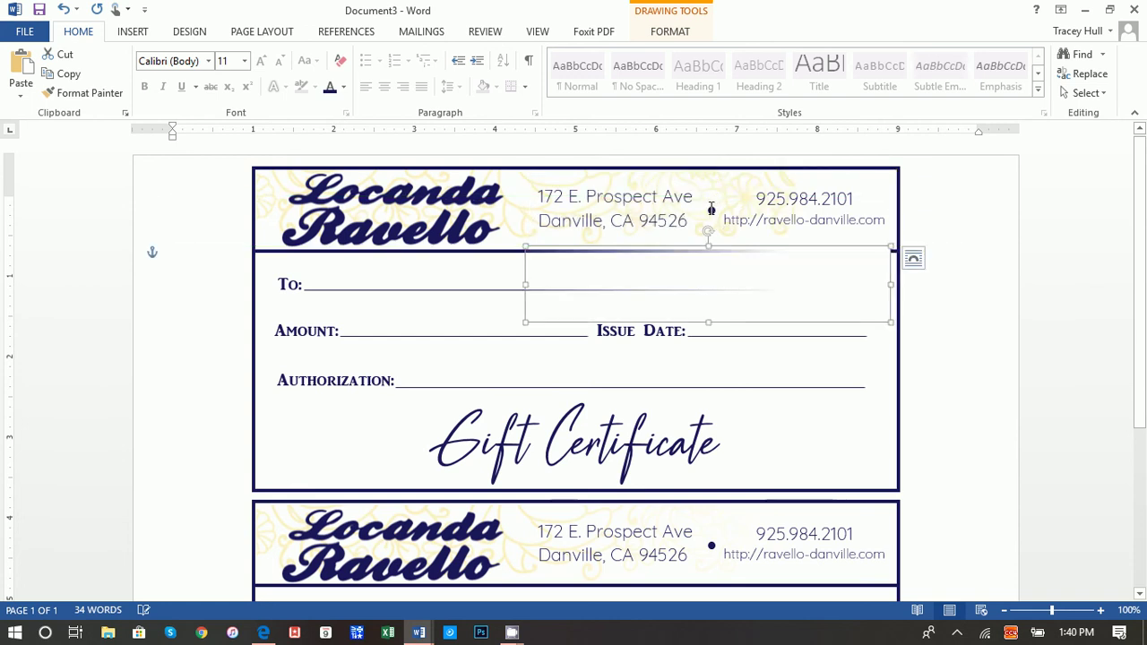
pyautogui.click(710, 208)
# - Bring the small dot beside the address to the front
pyautogui.click(706, 208)
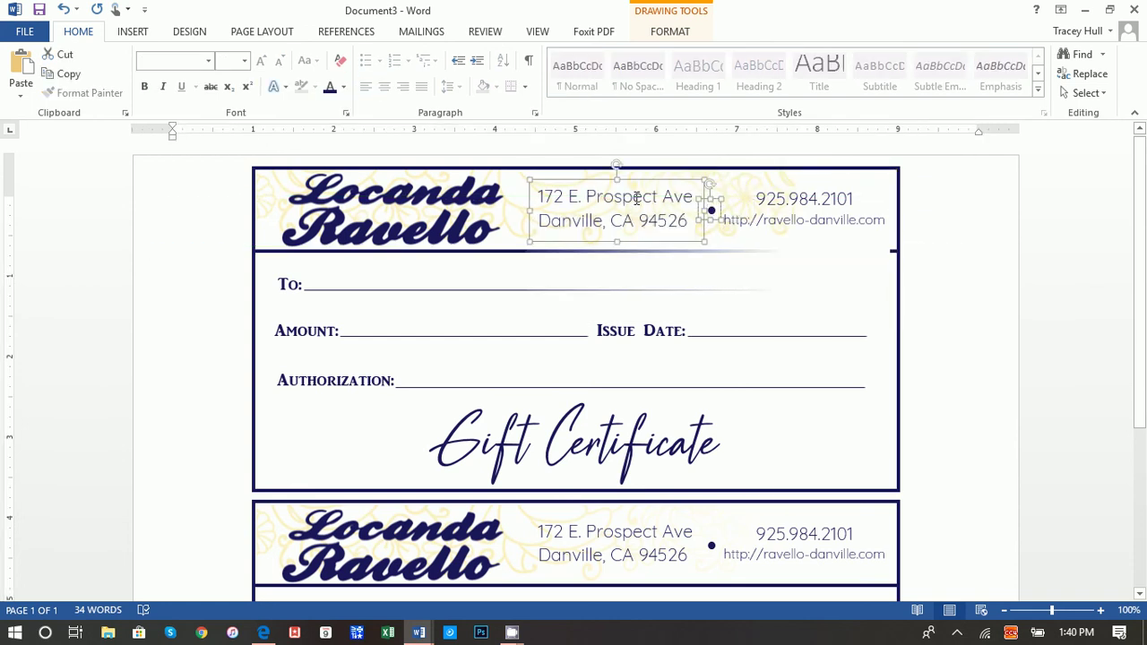
pyautogui.click(636, 198)
pyautogui.rightClick(636, 199)
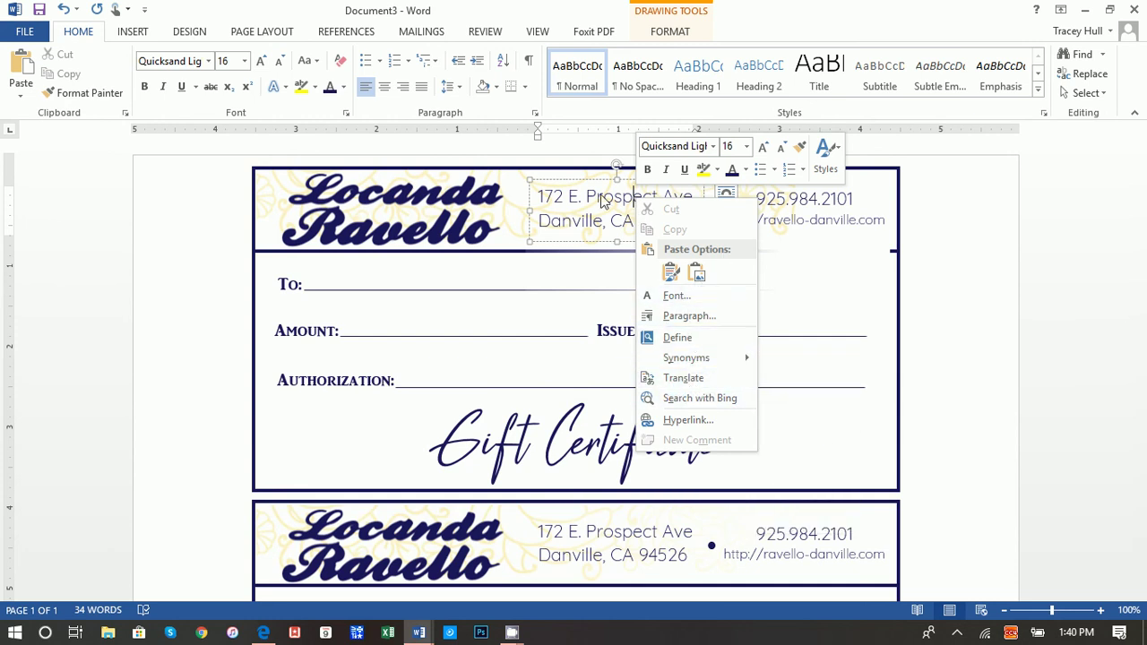
pyautogui.press('Escape')
pyautogui.click(711, 204)
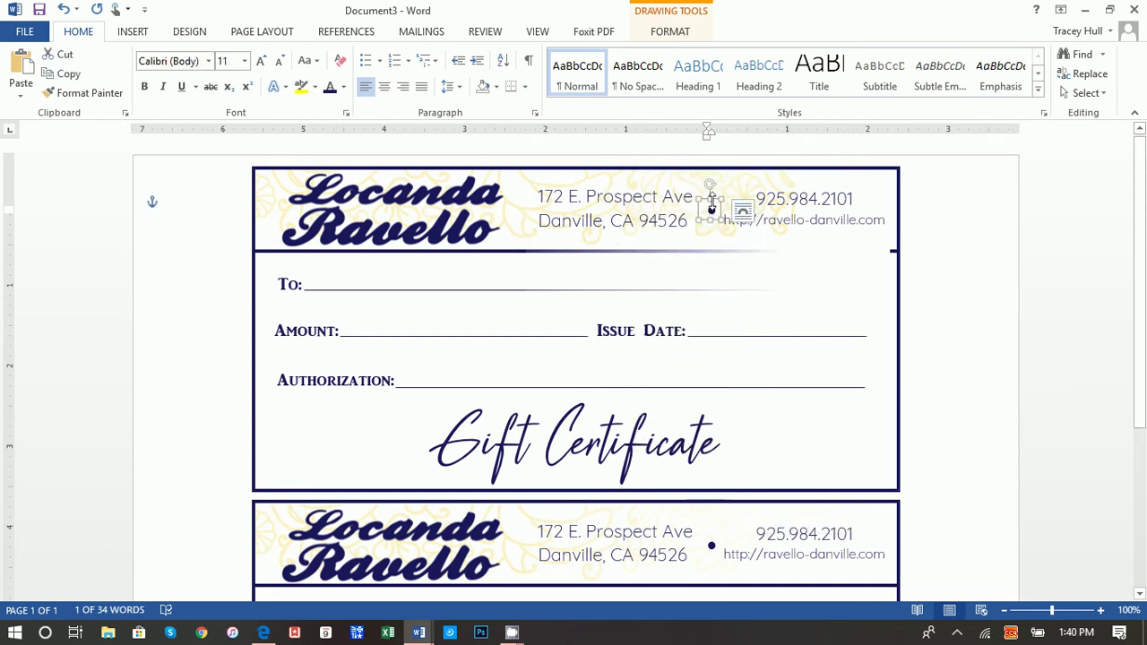
pyautogui.rightClick(711, 205)
pyautogui.moveTo(845, 362)
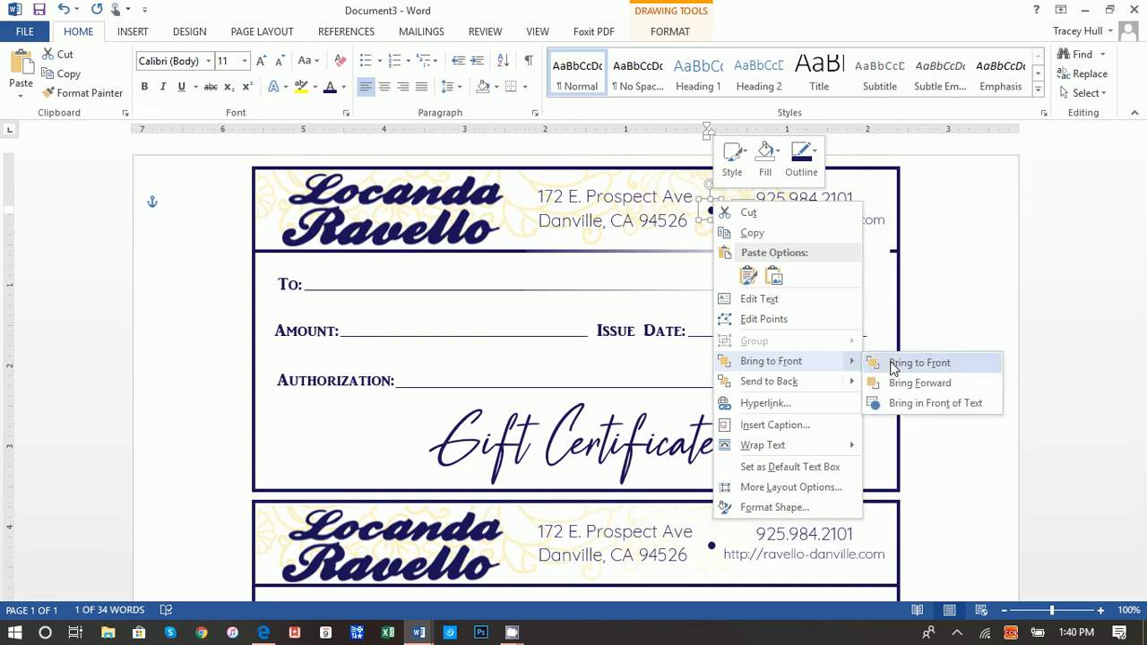
pyautogui.click(894, 363)
# - Bring the address text box to front and nudge the contact box back into the header
pyautogui.click(643, 184)
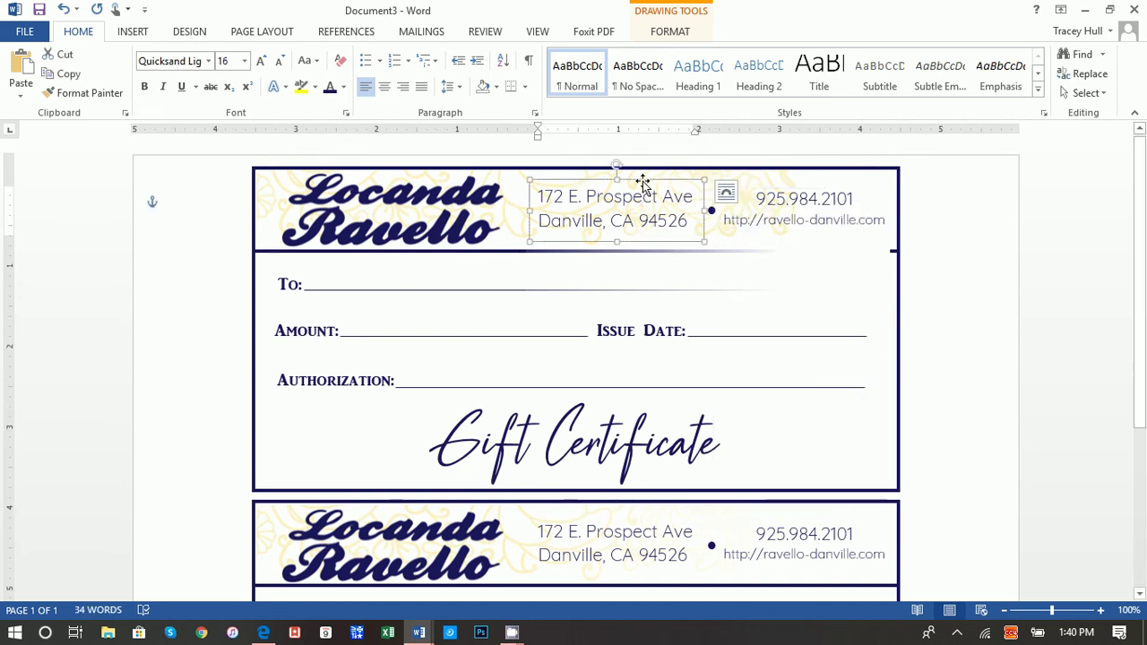
pyautogui.rightClick(643, 184)
pyautogui.click(674, 336)
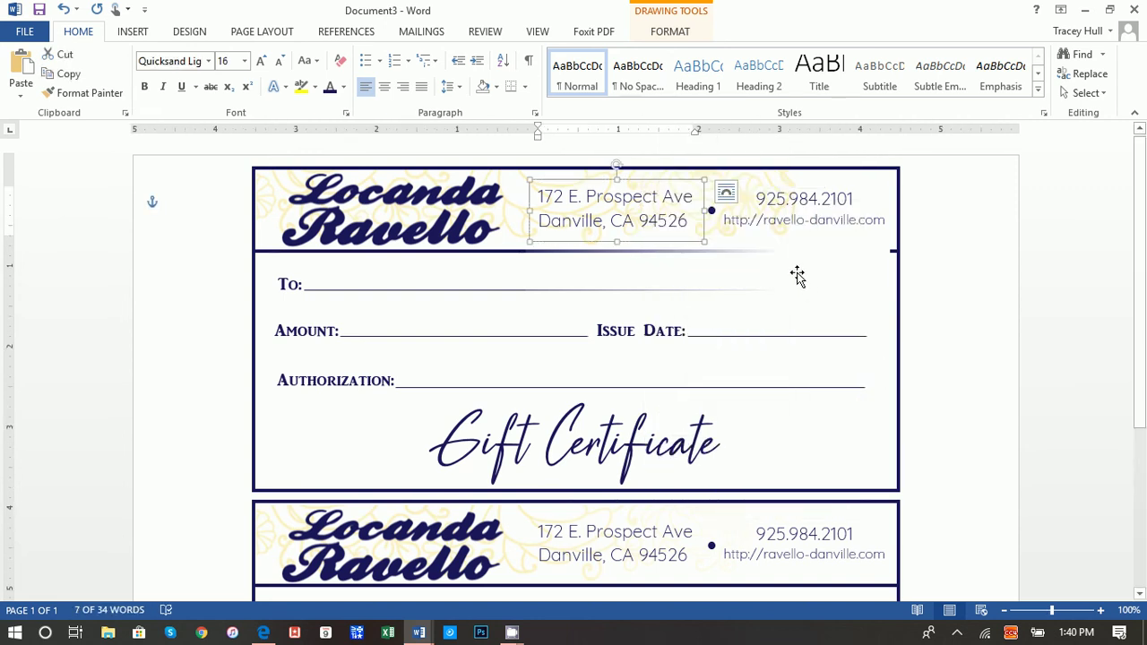
pyautogui.moveTo(797, 276); pyautogui.dragTo(798, 194)
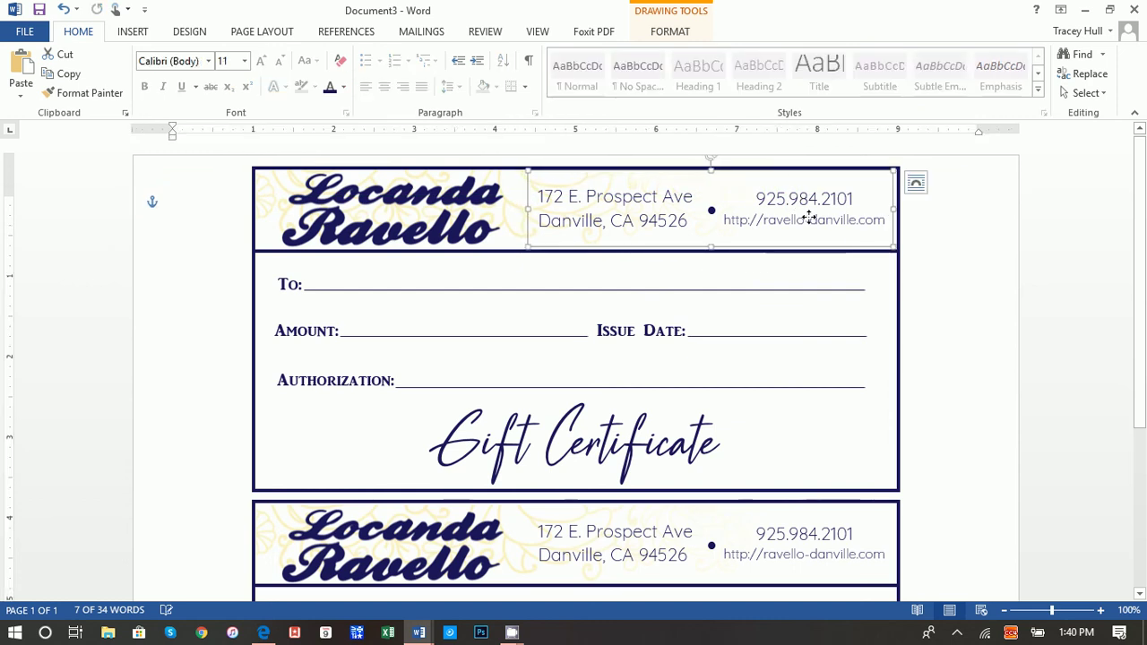
pyautogui.press('Right')
pyautogui.press('Right')
pyautogui.press('Down')
pyautogui.press('Down')
pyautogui.press('Down')
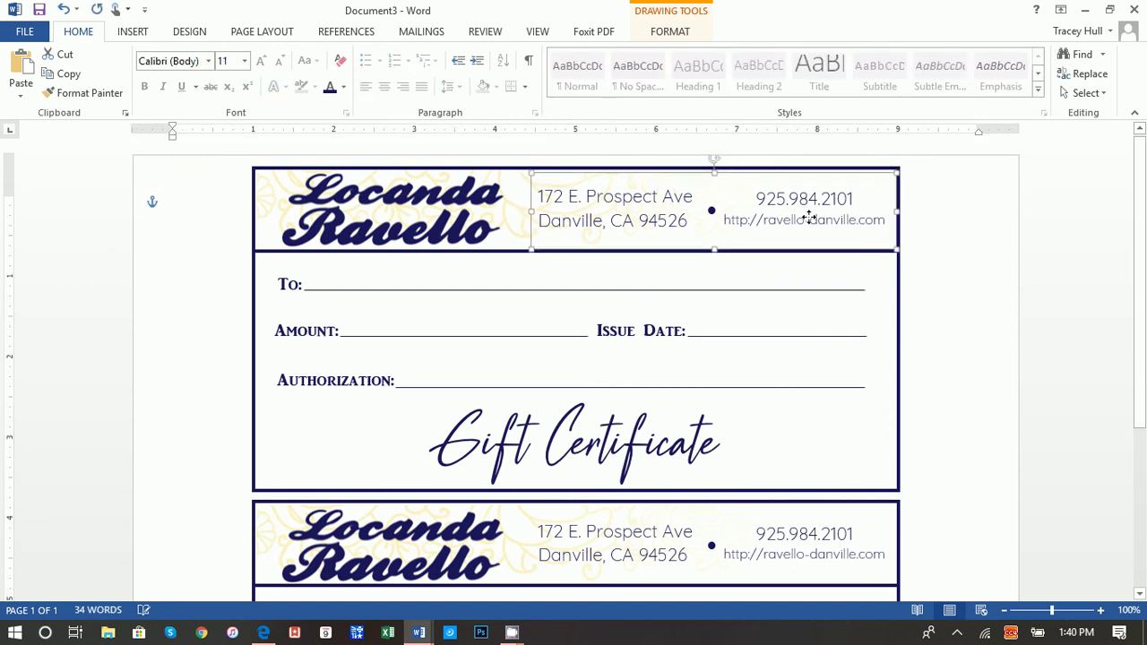
pyautogui.click(970, 255)
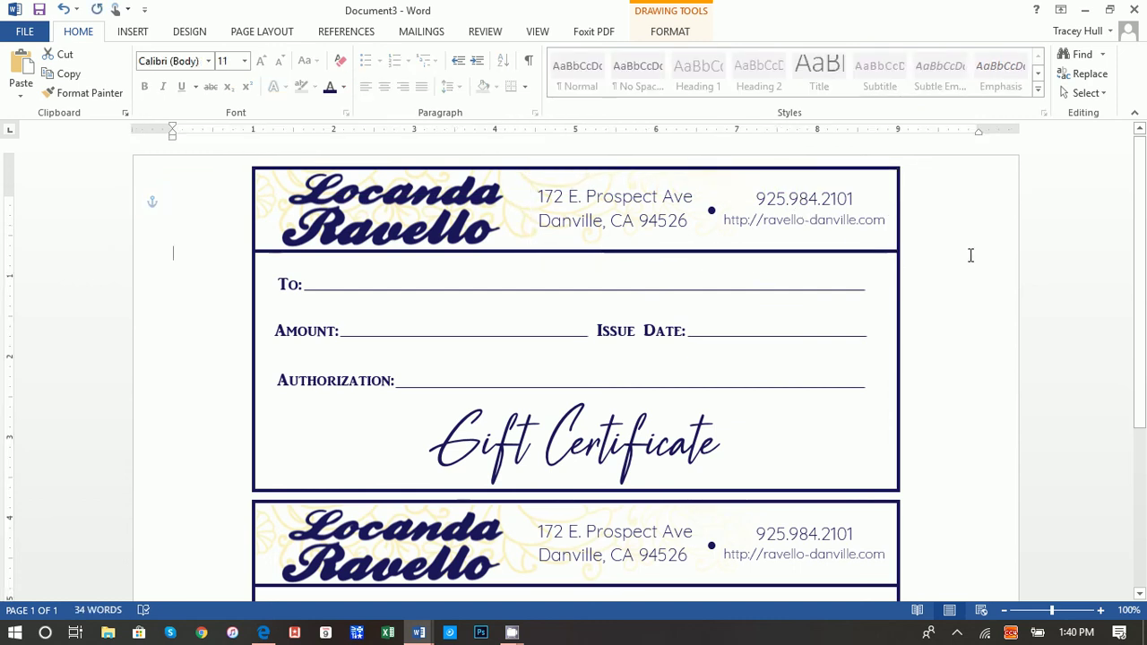